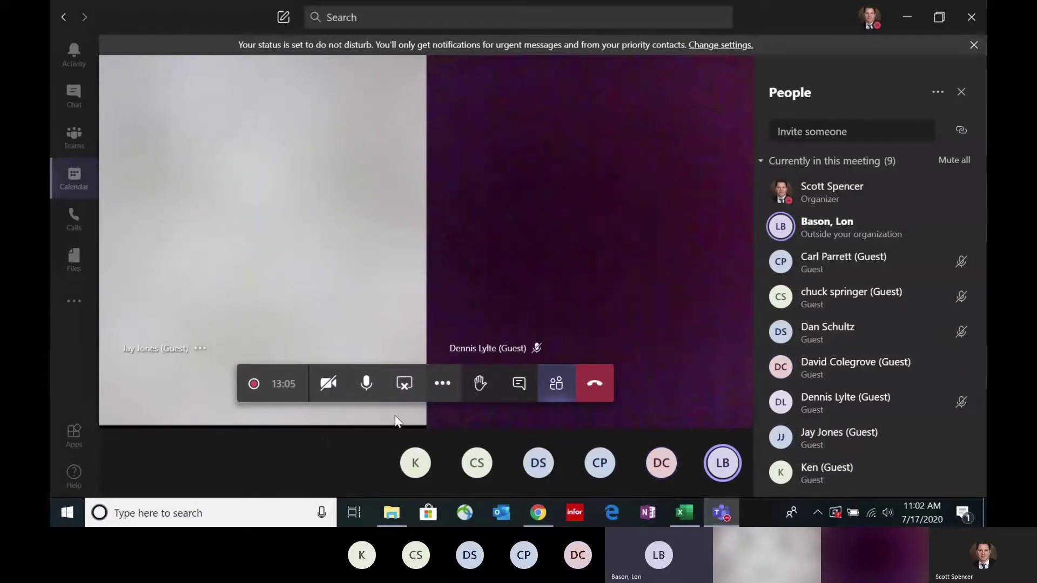
Step: Close the Teams participant list and bring the browser showing the OpenEye website forward
click(961, 92)
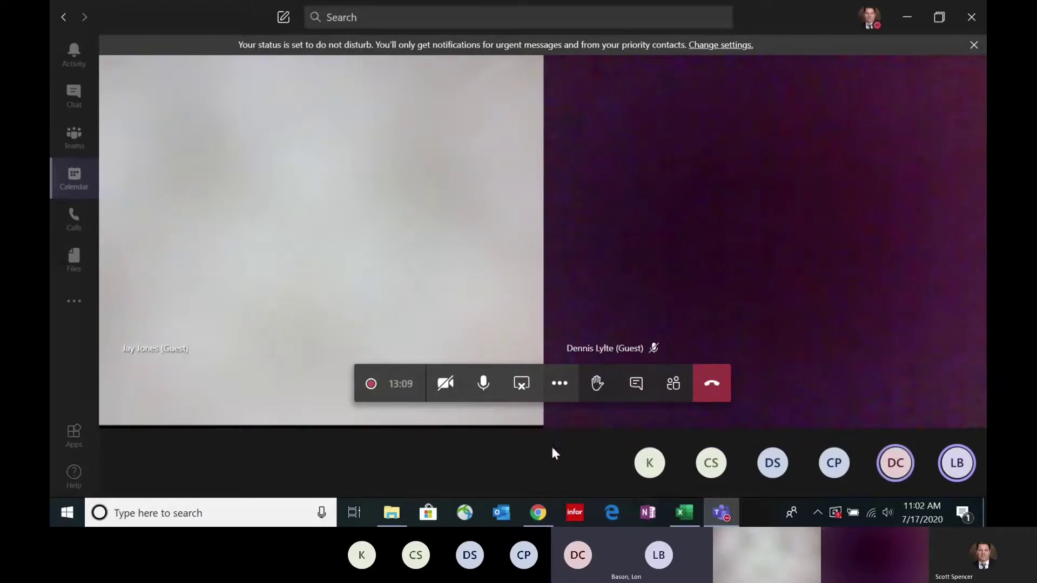
click(538, 513)
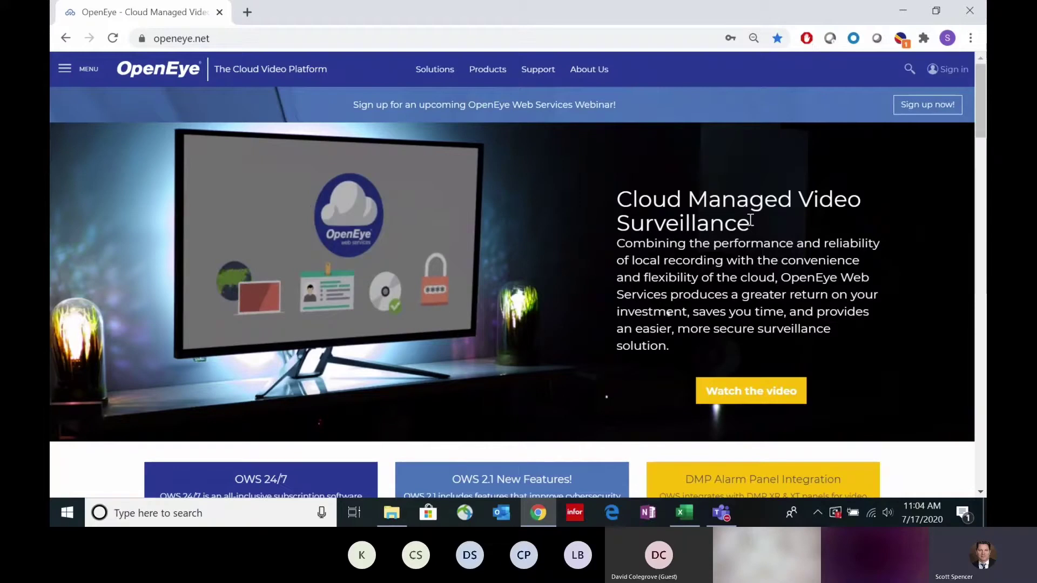
drag(792, 201, 618, 198)
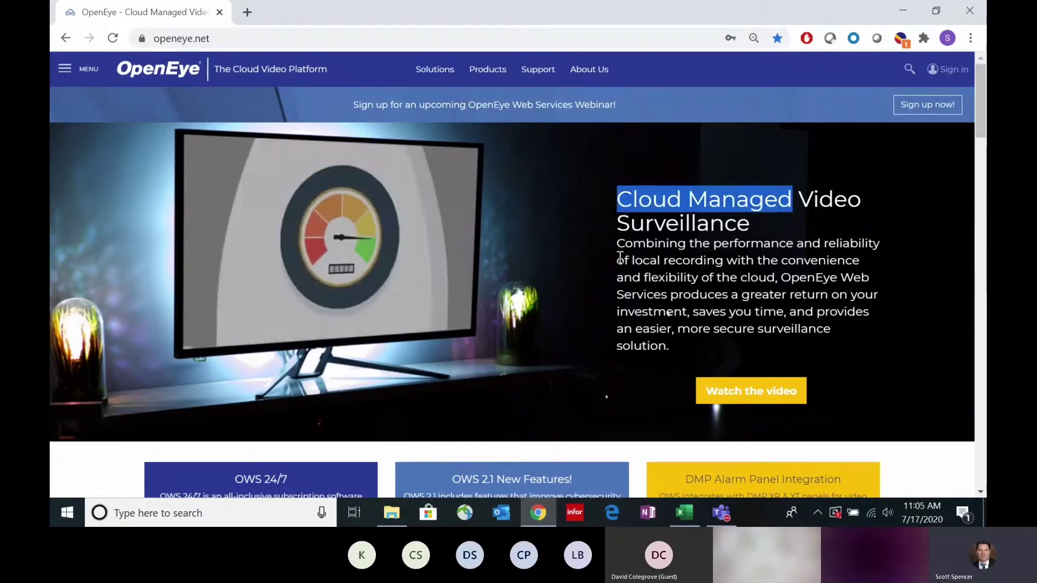
click(582, 260)
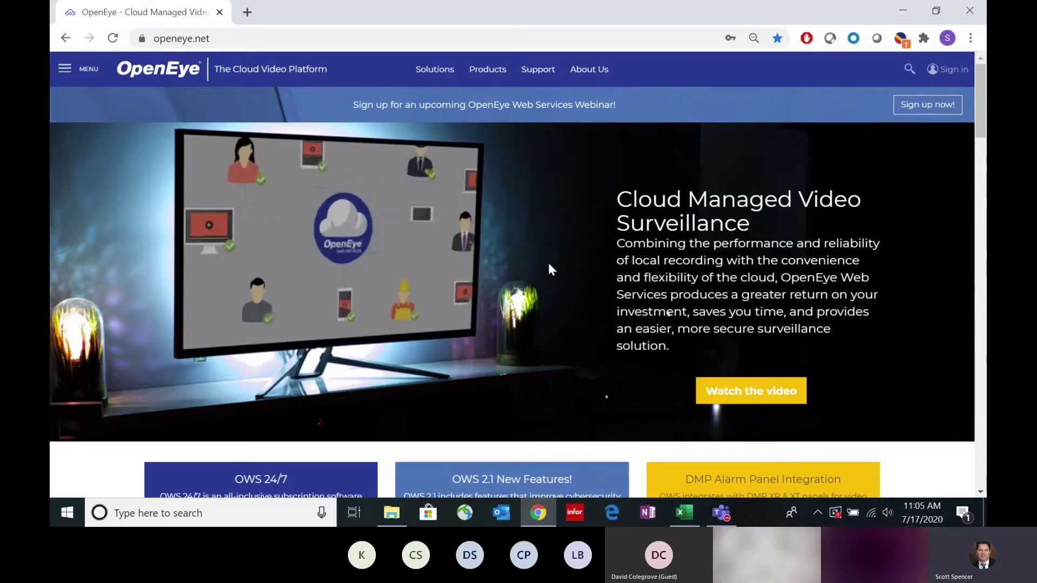
drag(684, 198, 652, 203)
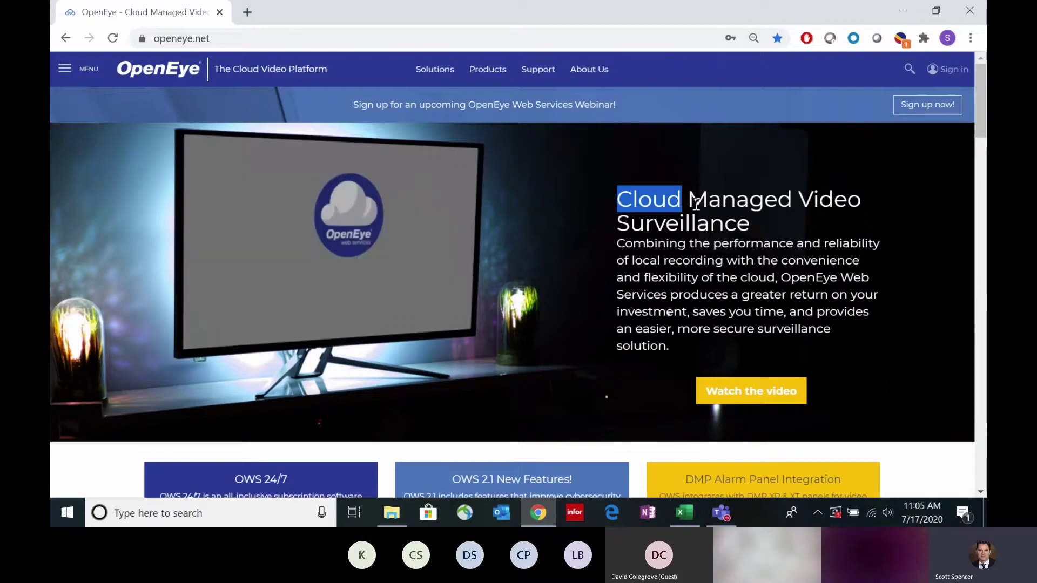
drag(689, 202, 625, 203)
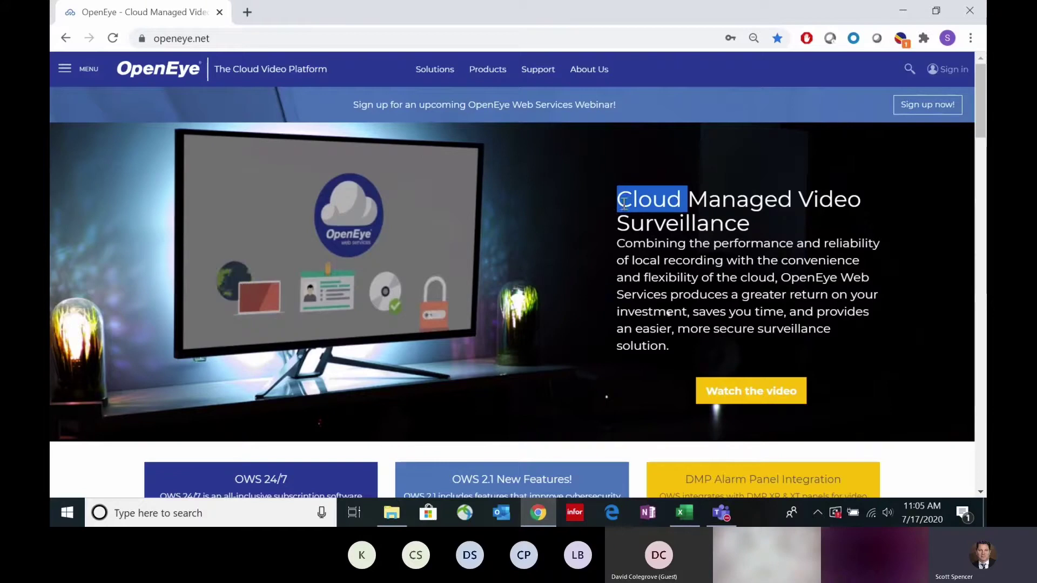
click(229, 46)
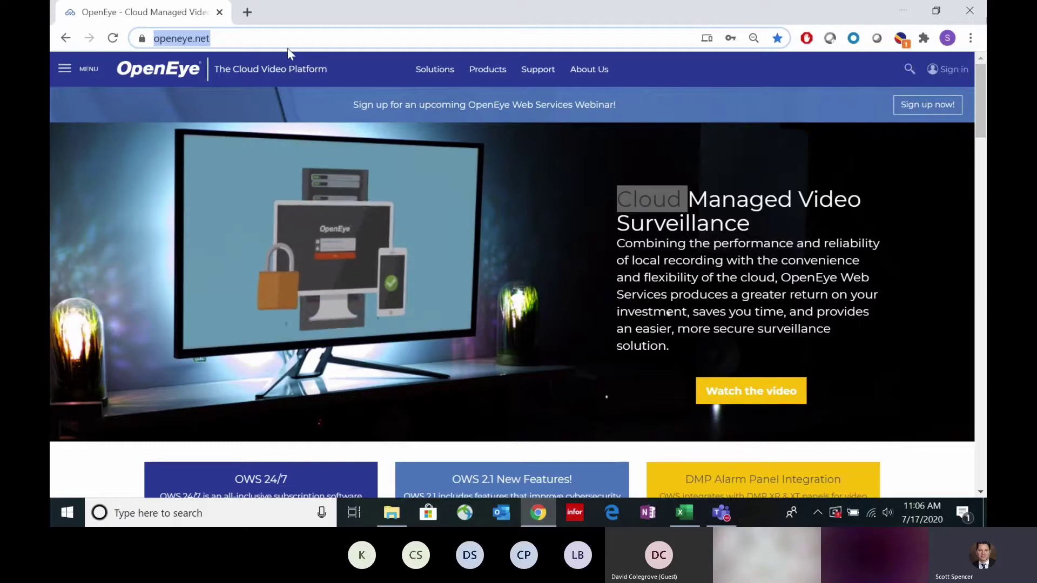
Step: Load adt.gp4f.com/login, dismiss its cookie notice, and briefly highlight the portal's web address
text(adt)
key(Return)
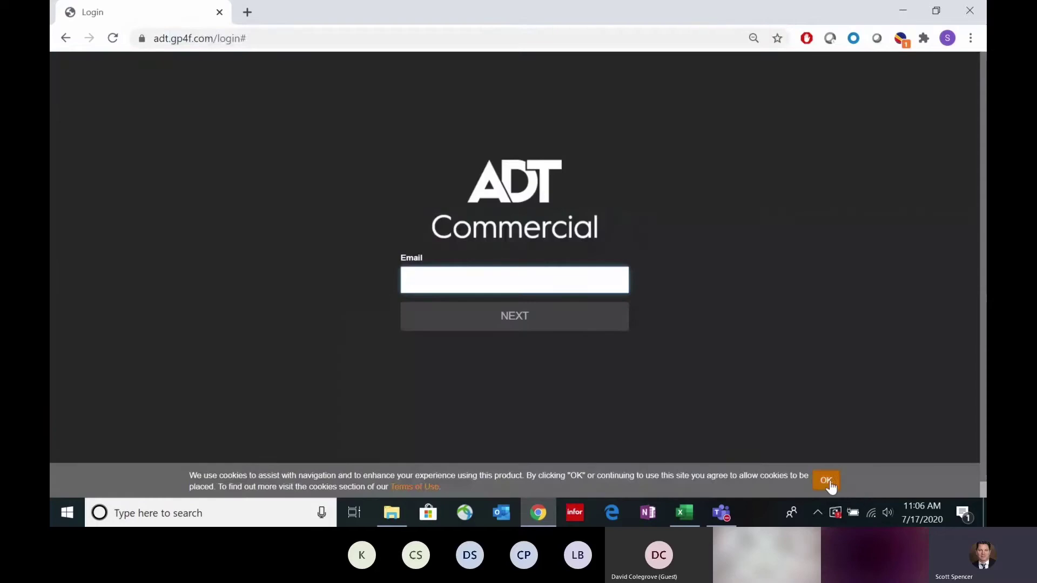
click(826, 481)
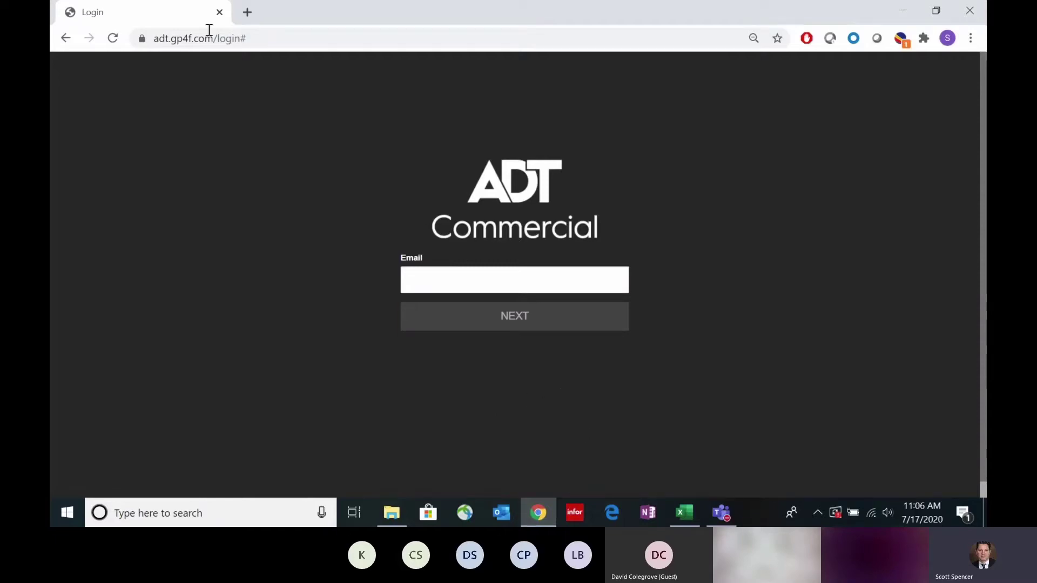
drag(236, 39, 148, 36)
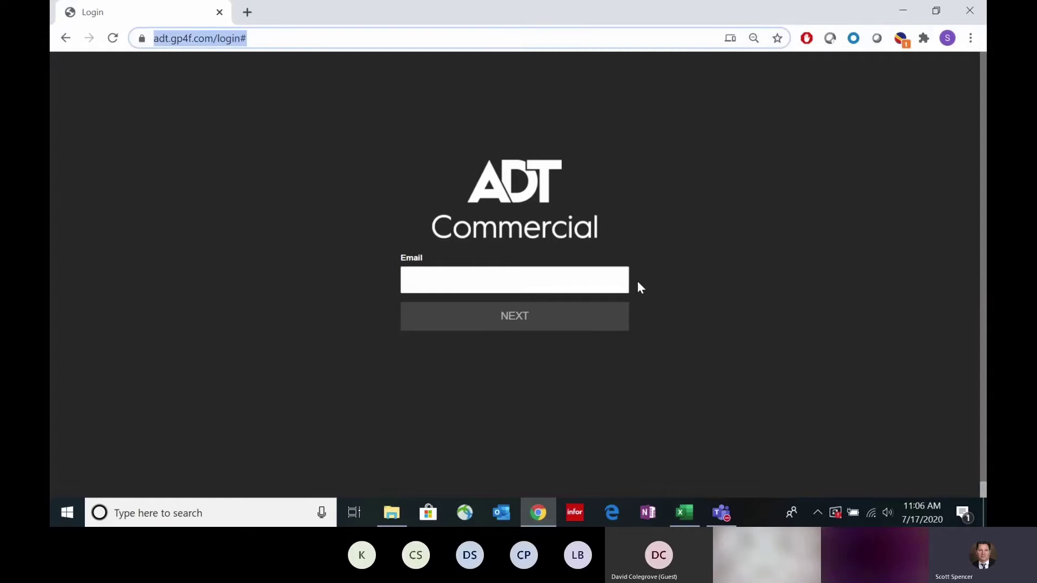
click(662, 277)
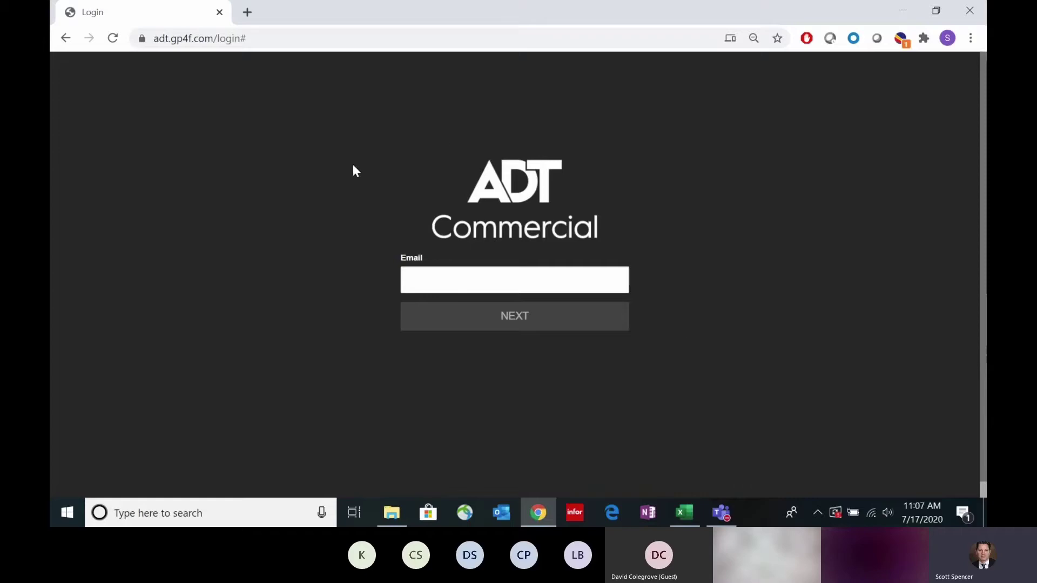
Step: Load ows.openeye.net, dismiss the cookie notice, and sign in with the account email and password
click(263, 40)
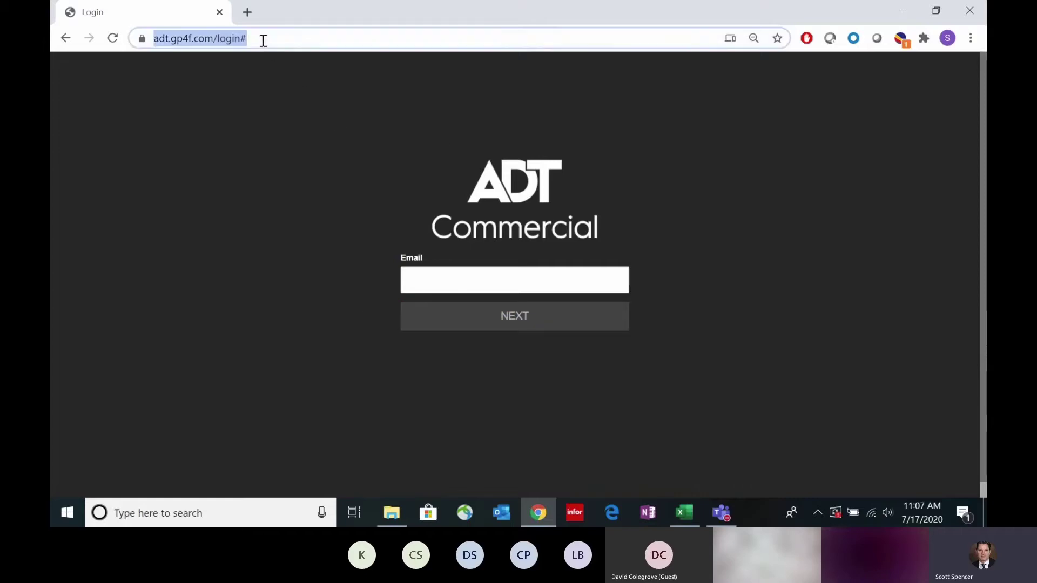
text(ows.openeye.net)
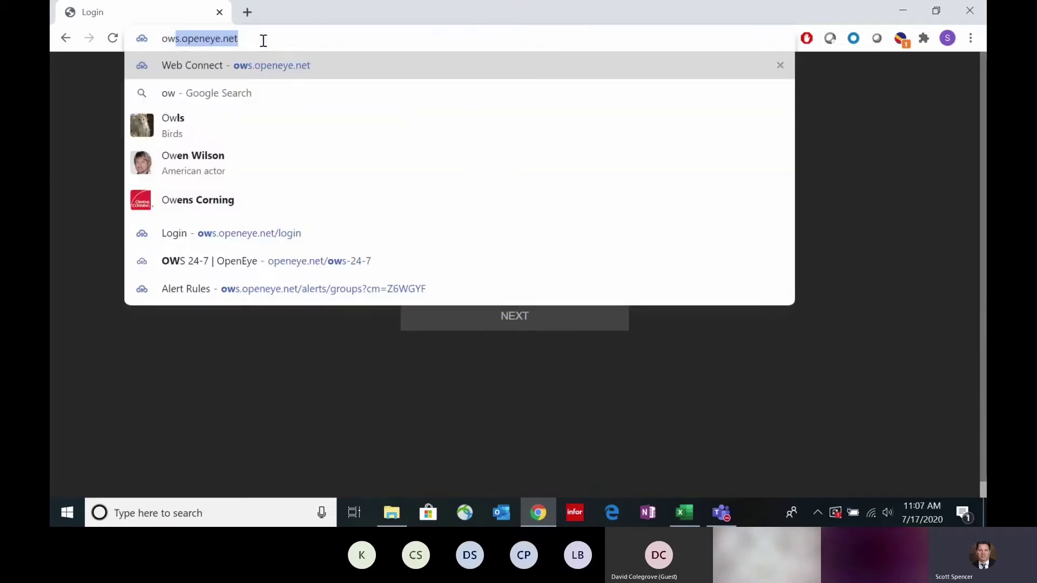
key(Return)
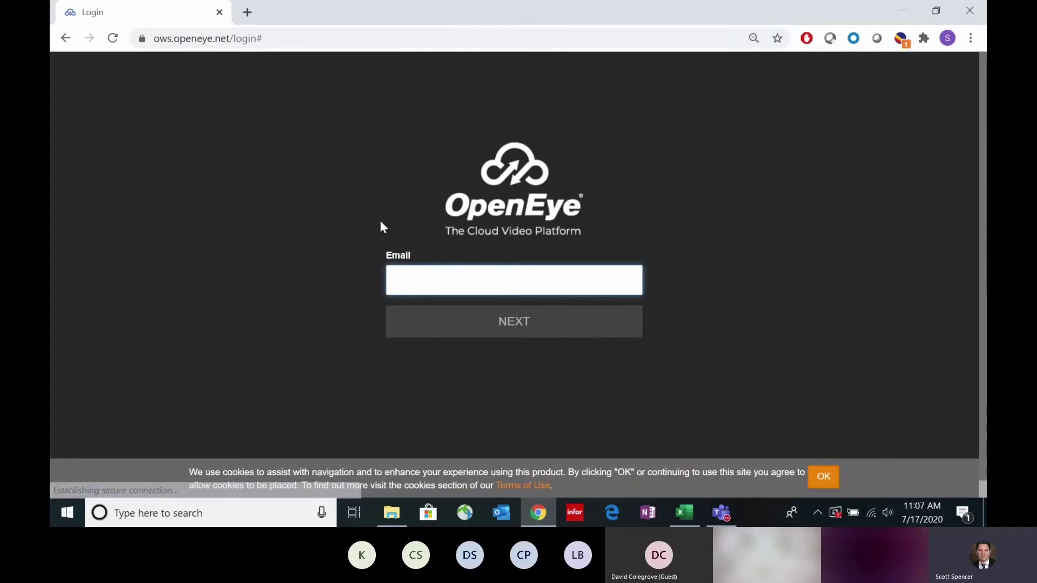
click(822, 478)
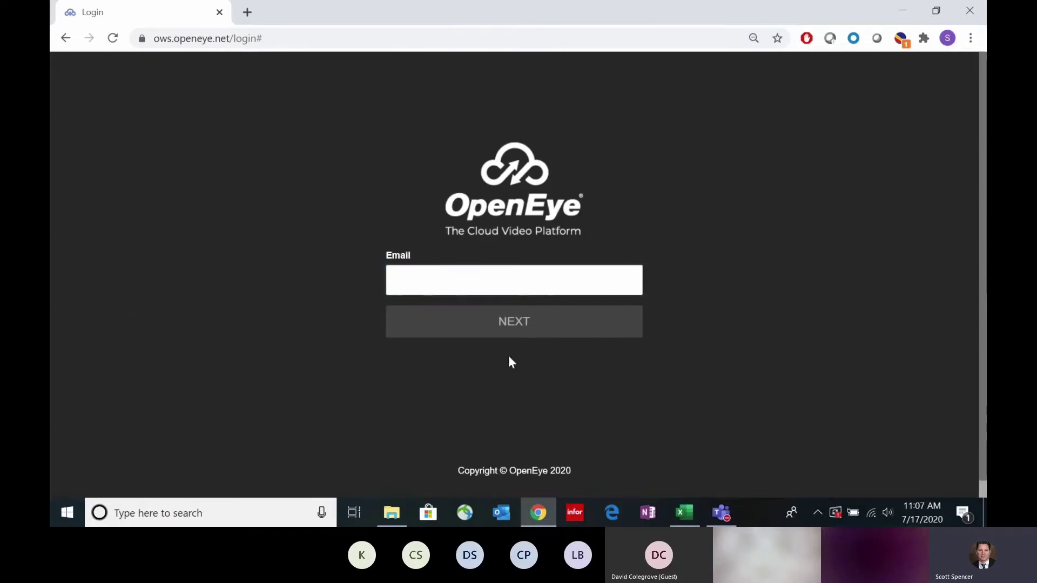
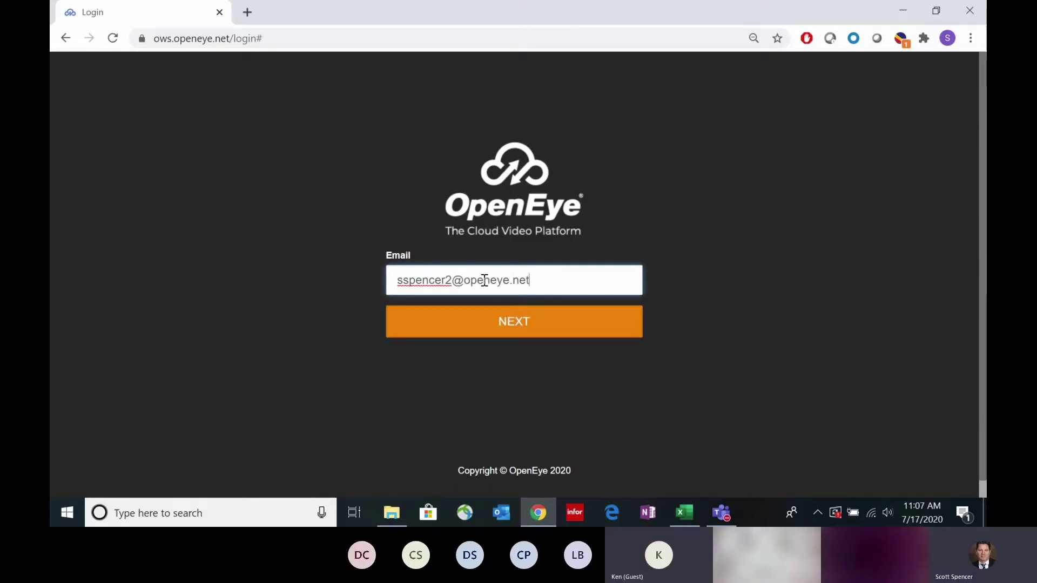
click(503, 317)
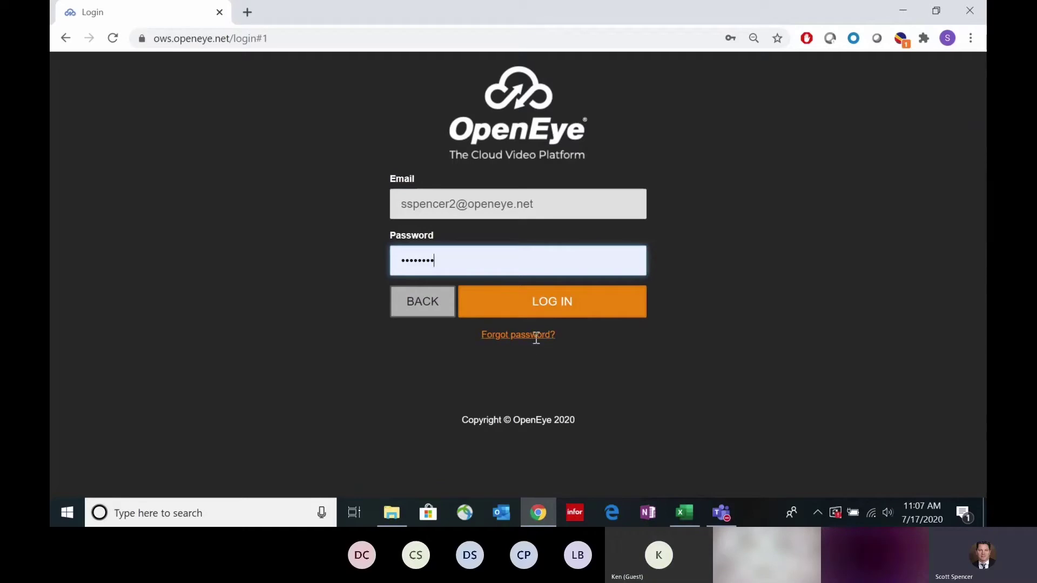
click(550, 307)
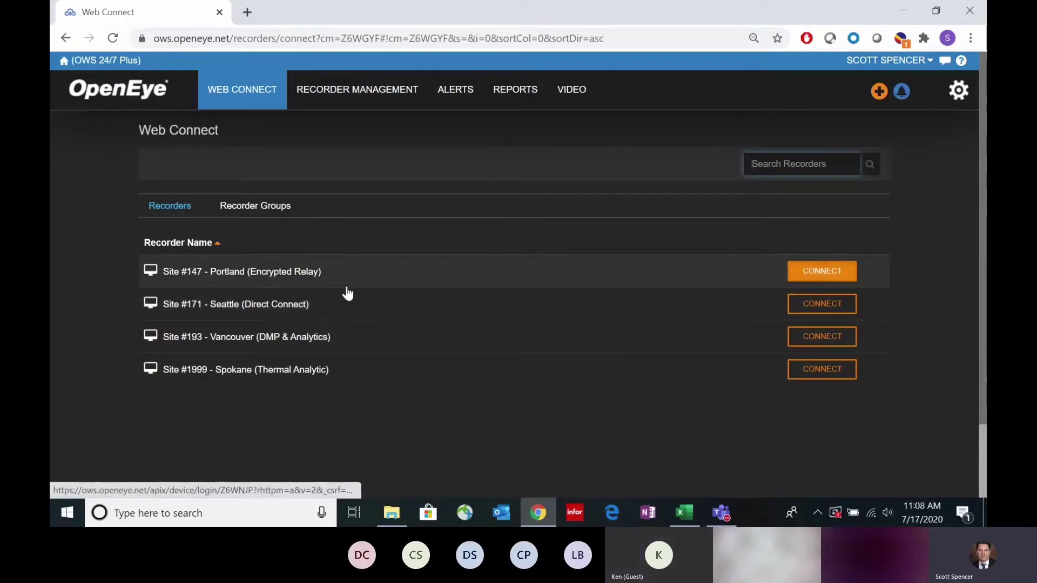
Step: Connect to Site #147 - Portland, then zoom and pan around its live parking-lot camera
click(817, 269)
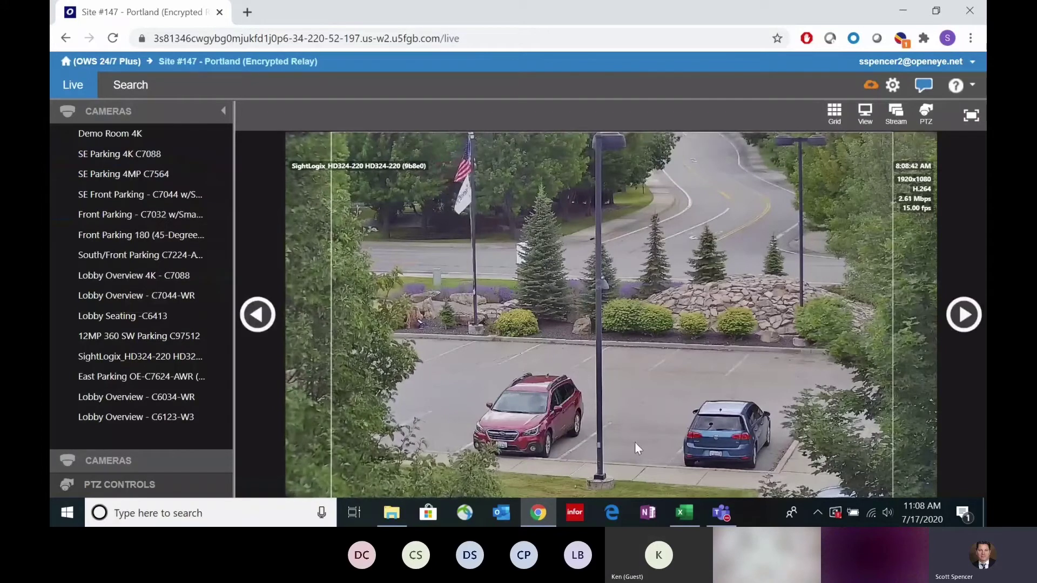
scroll(663, 398, up, 3)
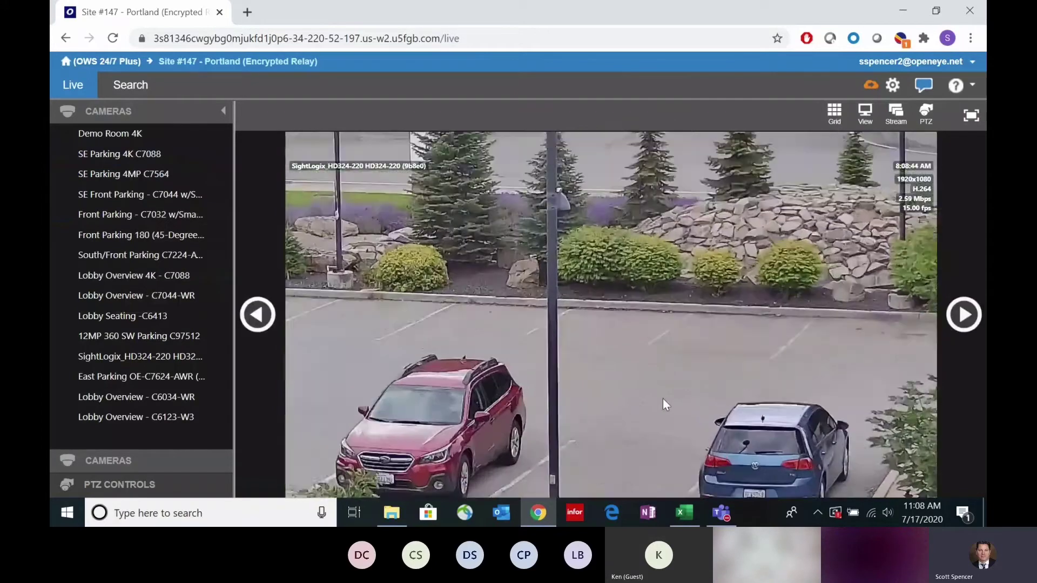
drag(537, 422, 678, 316)
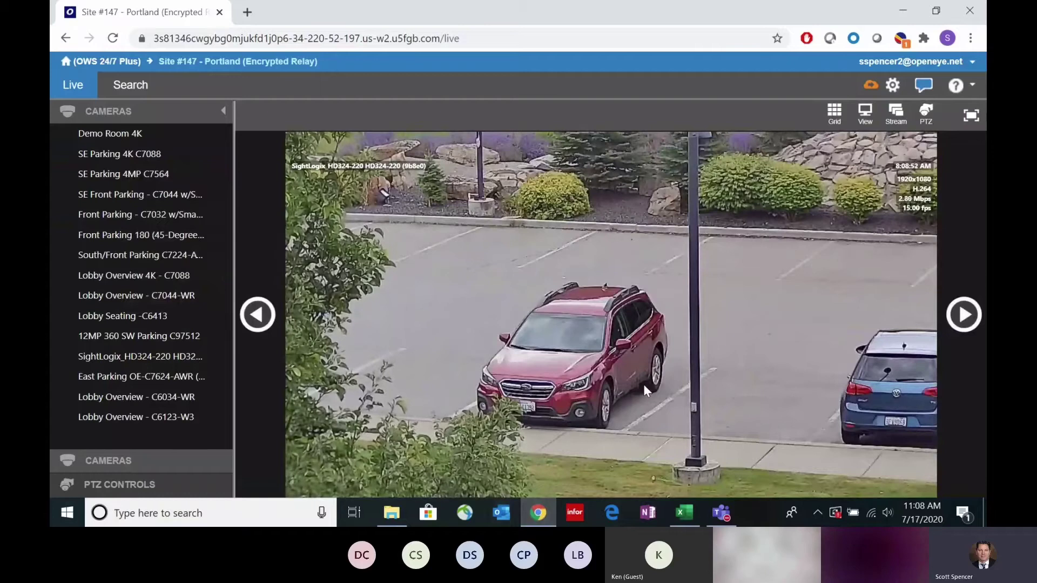
scroll(643, 384, down, 3)
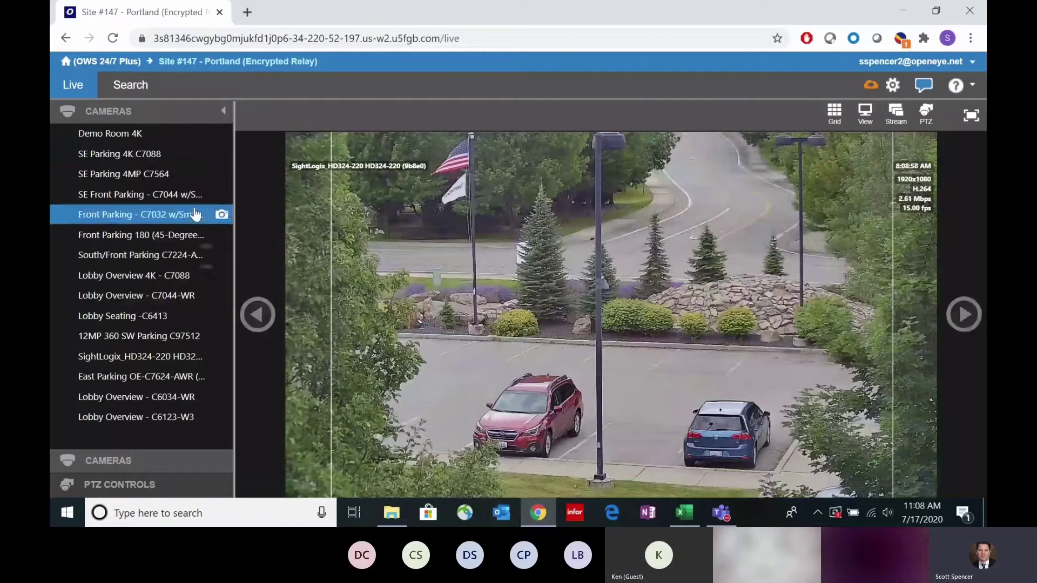
click(834, 111)
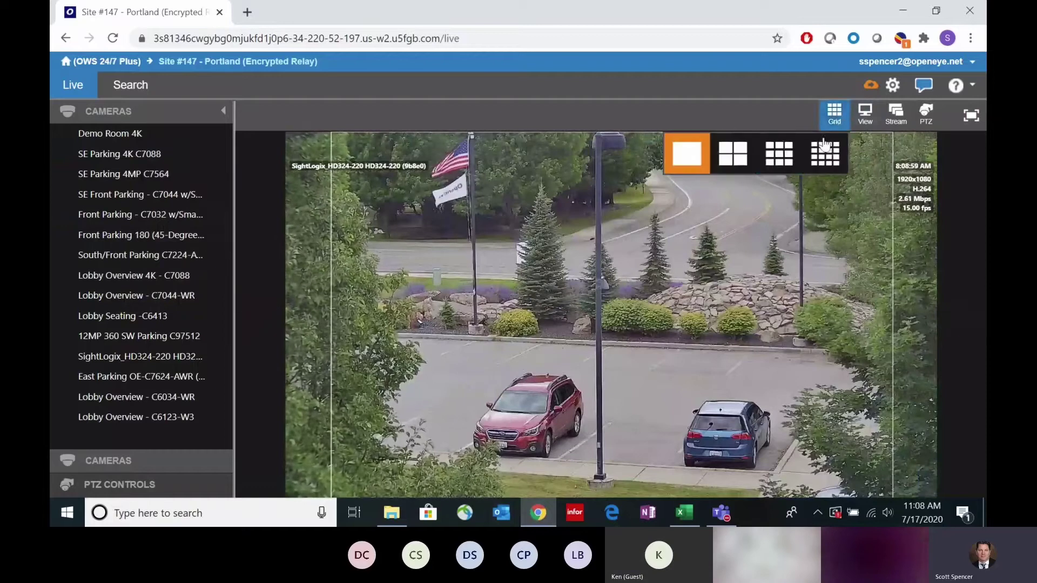
click(731, 153)
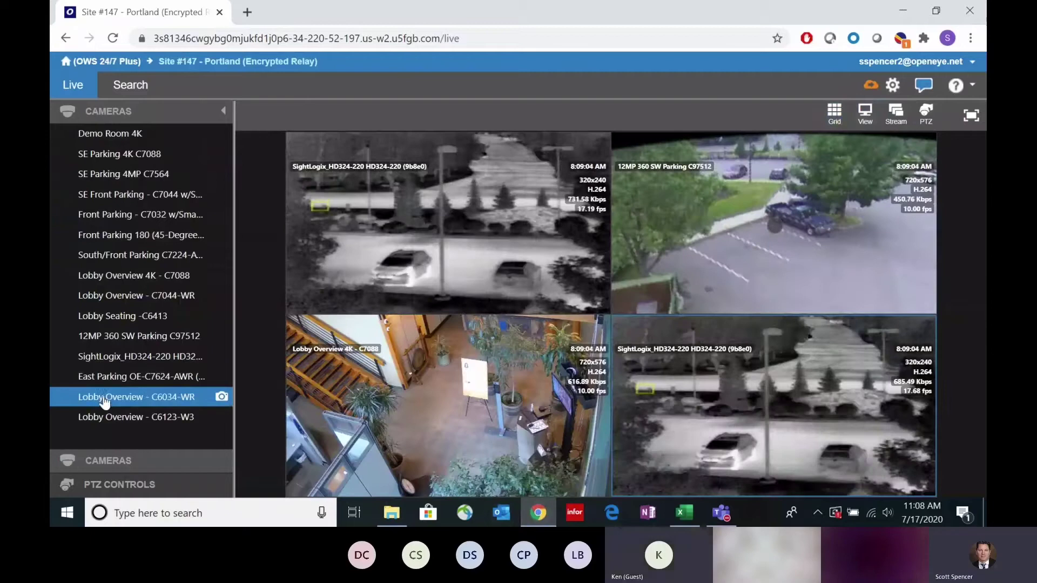
drag(111, 397, 407, 255)
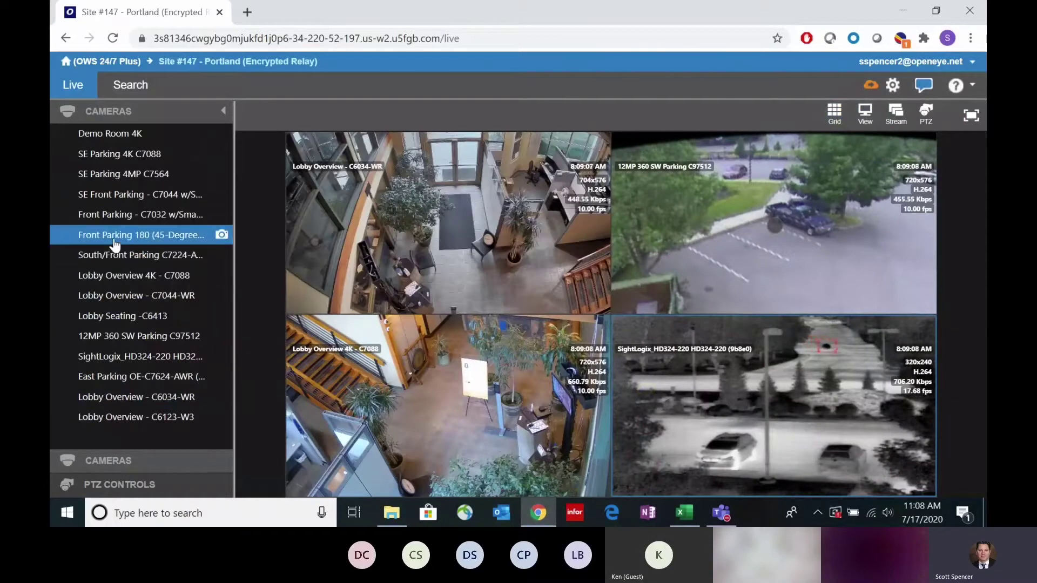
drag(113, 238, 400, 416)
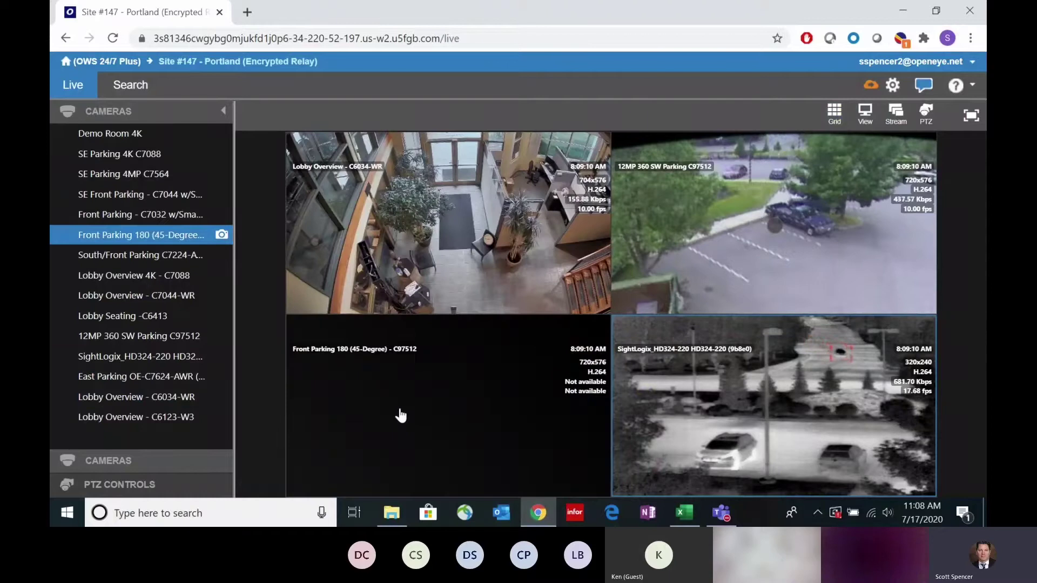
drag(123, 199, 755, 454)
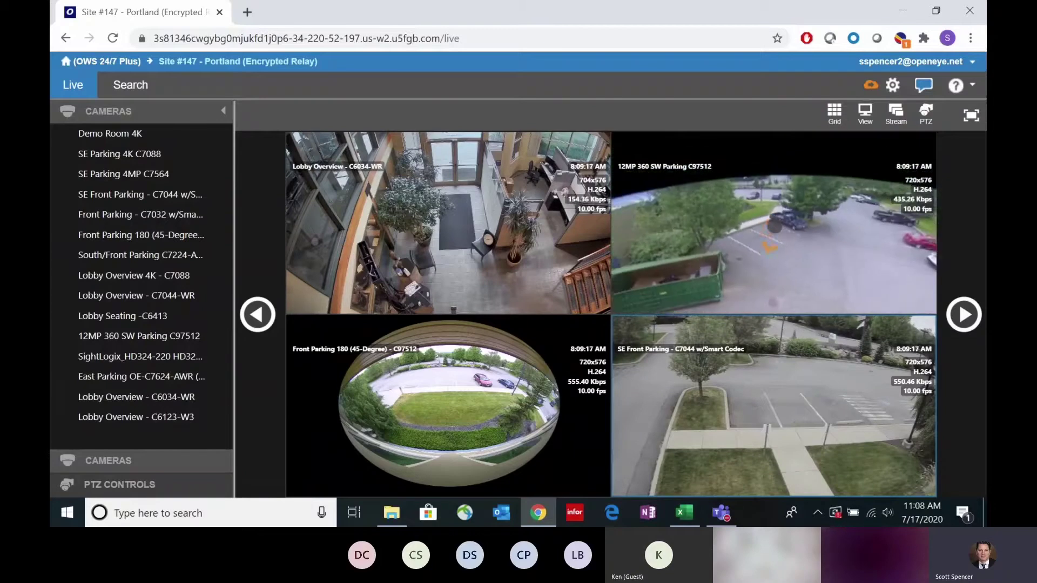
Step: Set the 12MP 360 camera to Interactive 360 View Mode and switch live view to a 3x3 grid
right_click(765, 236)
mouse_move(815, 302)
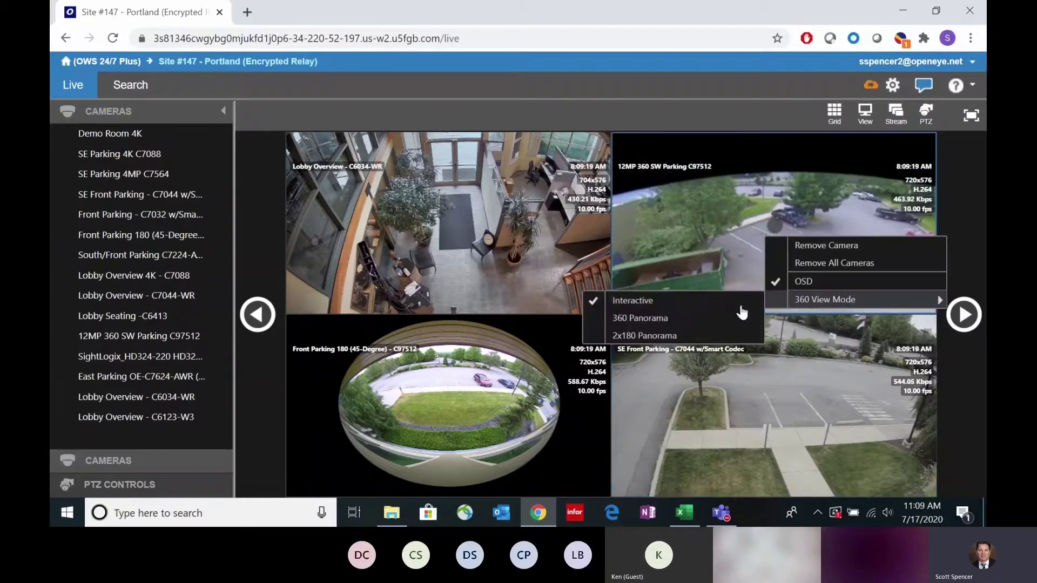
click(665, 306)
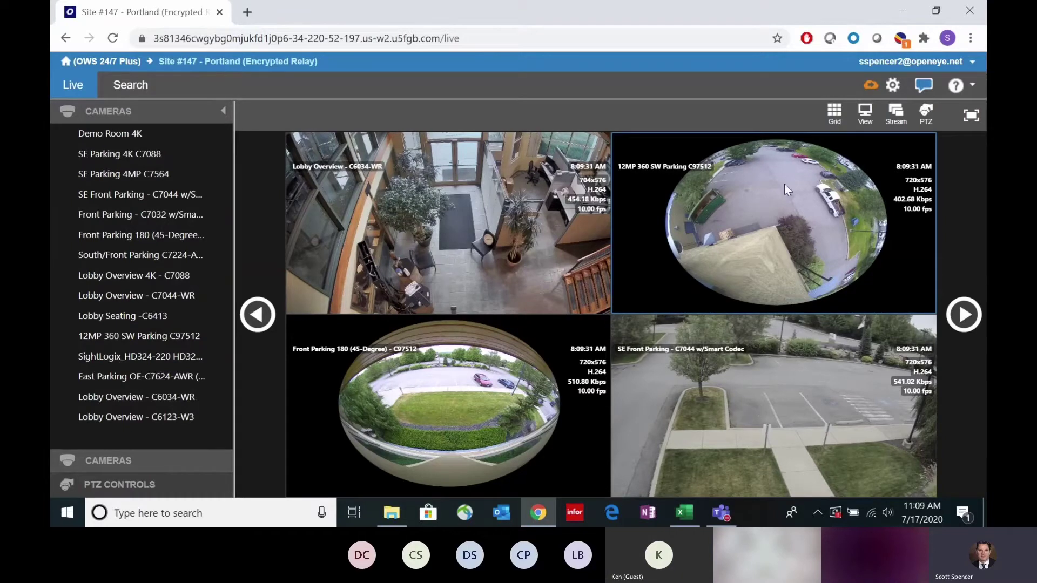
click(834, 114)
click(779, 153)
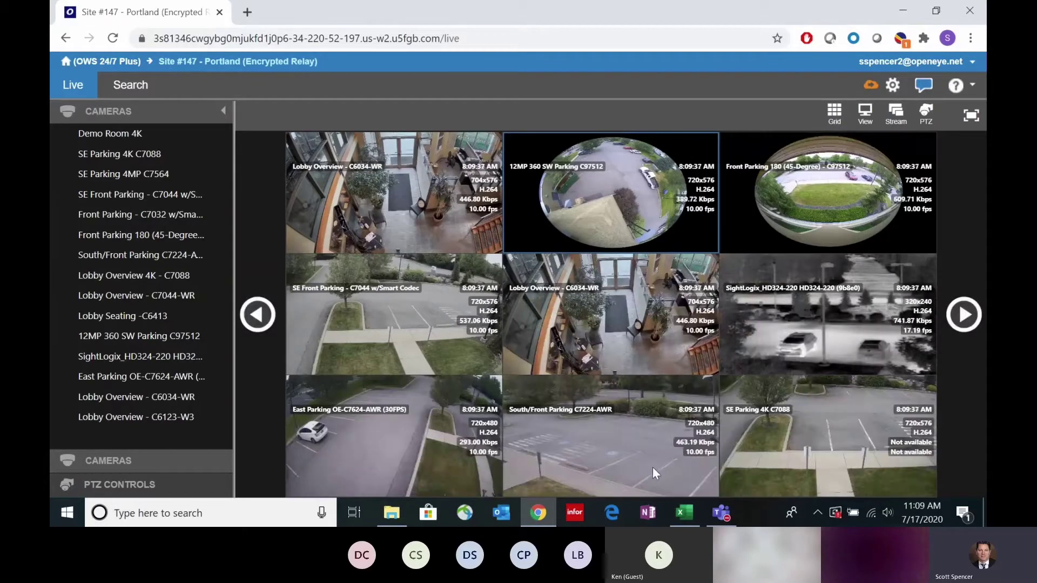
Step: Enlarge East Parking OE-C7624-AWR to fill live view, zooming and panning to the white car
double_click(375, 443)
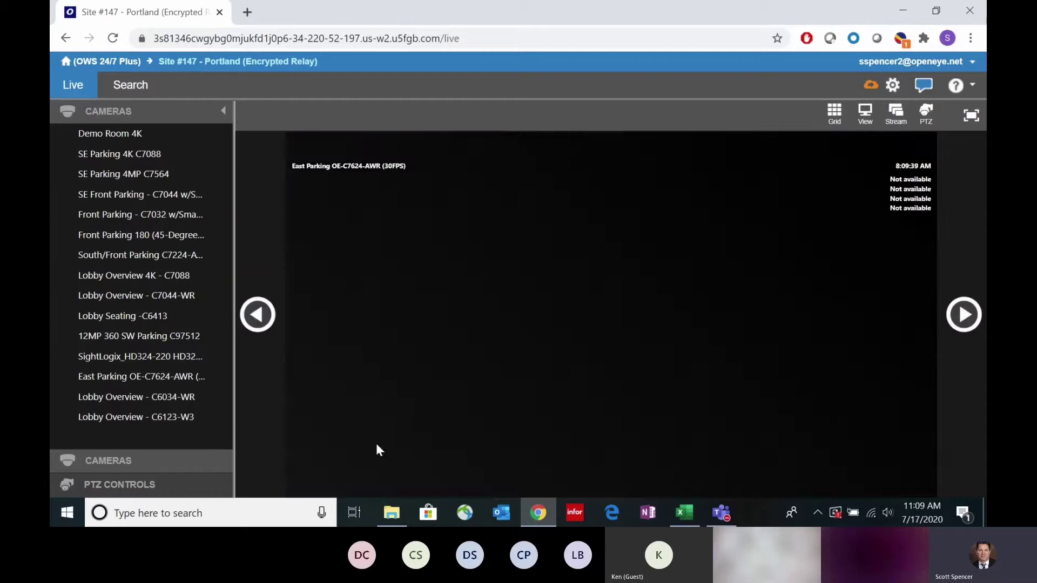
scroll(416, 360, up, 5)
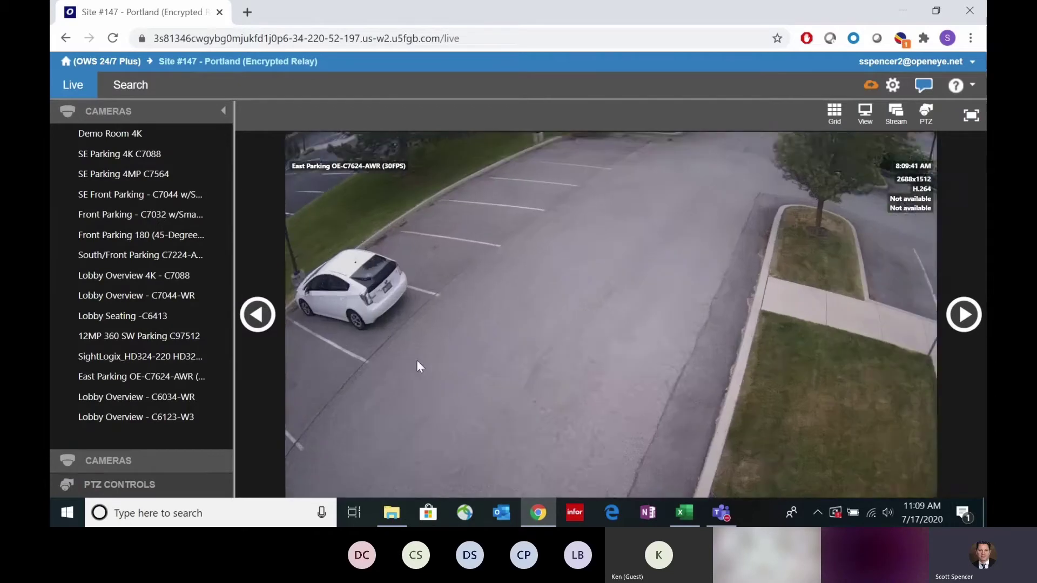
drag(386, 248, 650, 361)
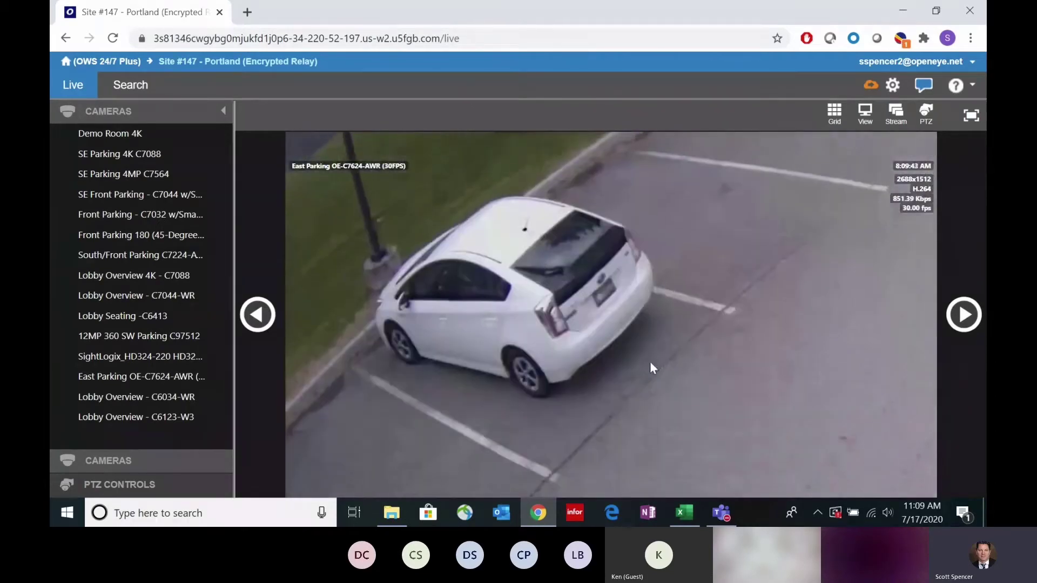
scroll(485, 387, down, 5)
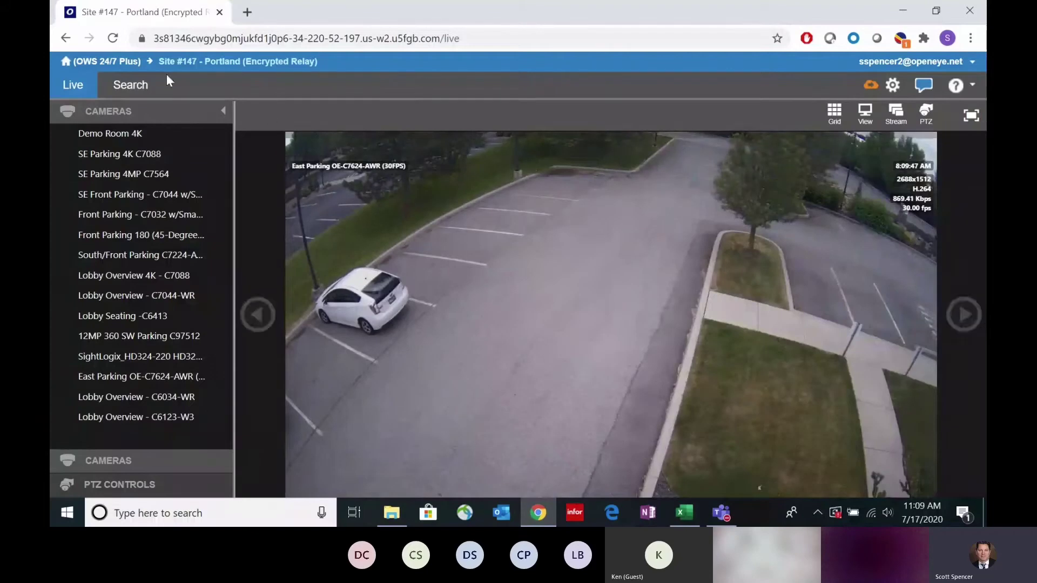
Step: Open East Parking's recorded footage in Search and move the timeline back toward 8:00 AM
click(131, 88)
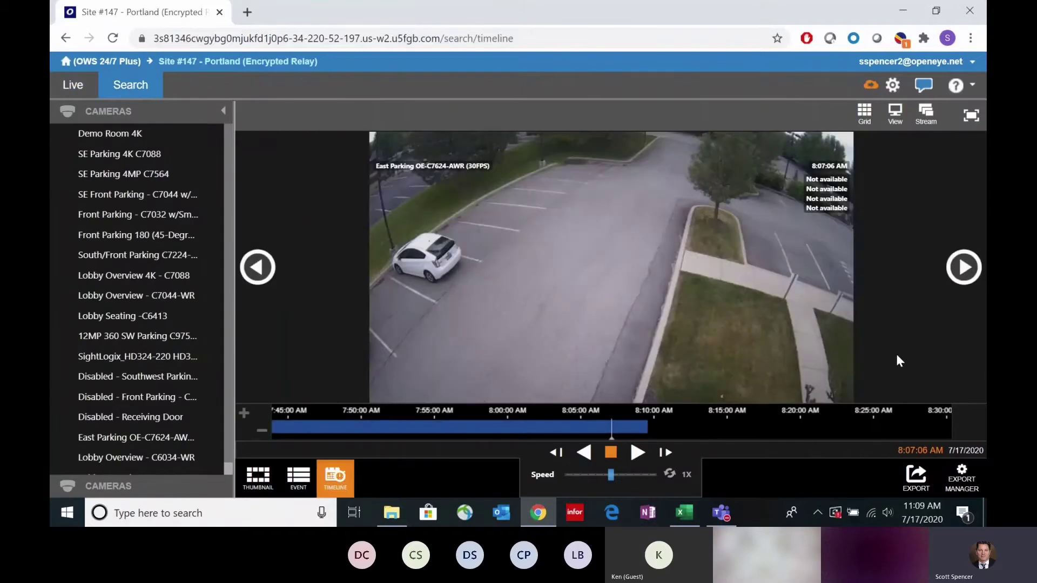
scroll(517, 421, down, 2)
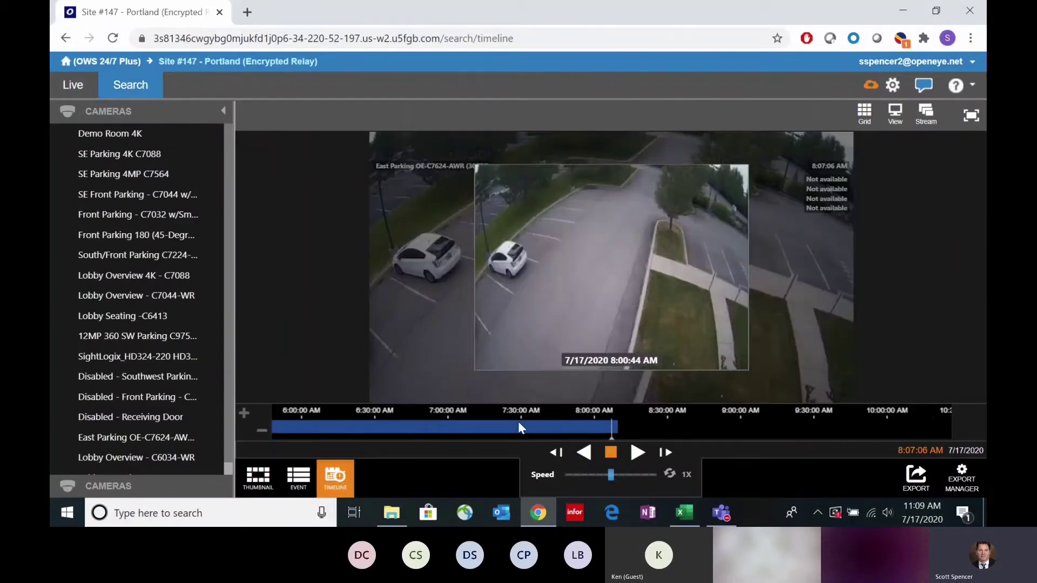
scroll(517, 421, up, 1)
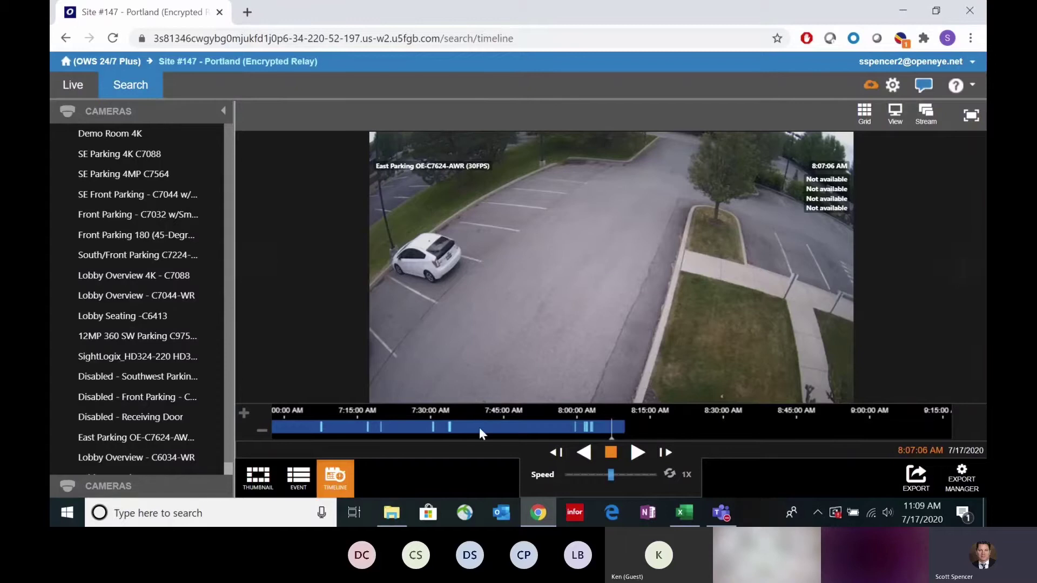
scroll(478, 427, up, 2)
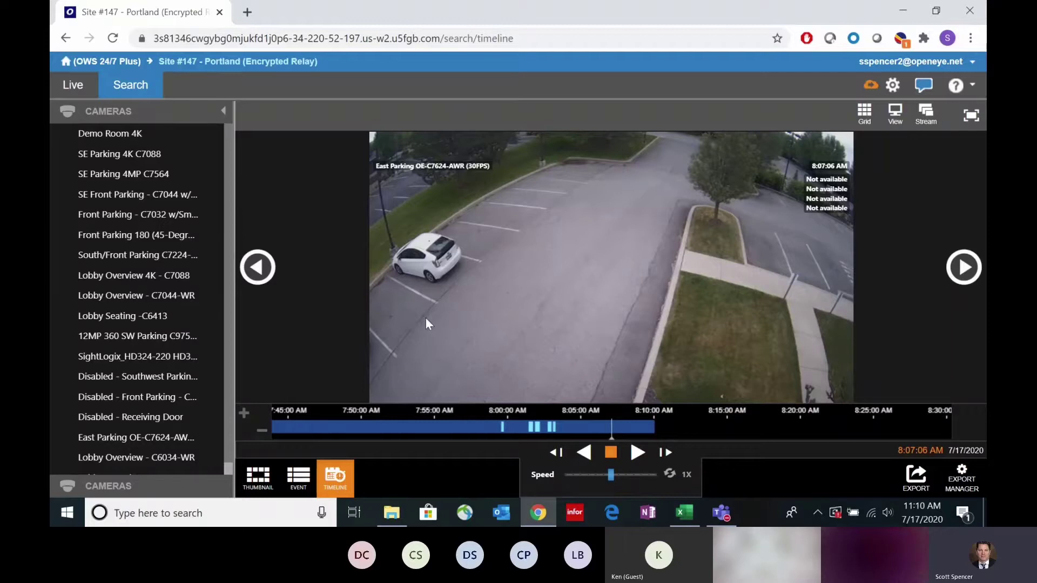
drag(397, 425, 509, 426)
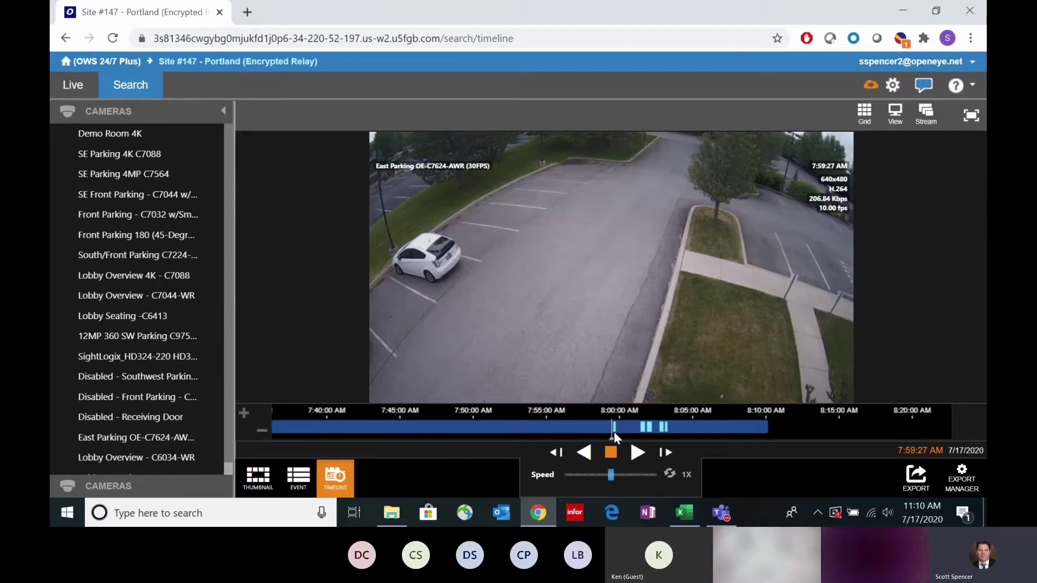
scroll(613, 428, up, 2)
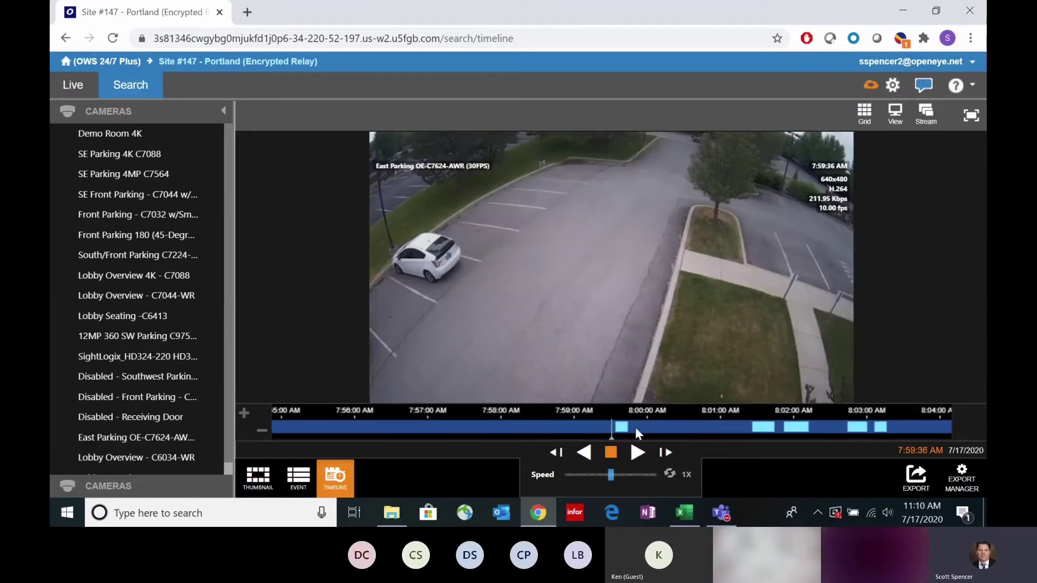
Step: Play the recording, jump ahead to about 8:01 AM, and pause at 8:01:29 AM
click(637, 451)
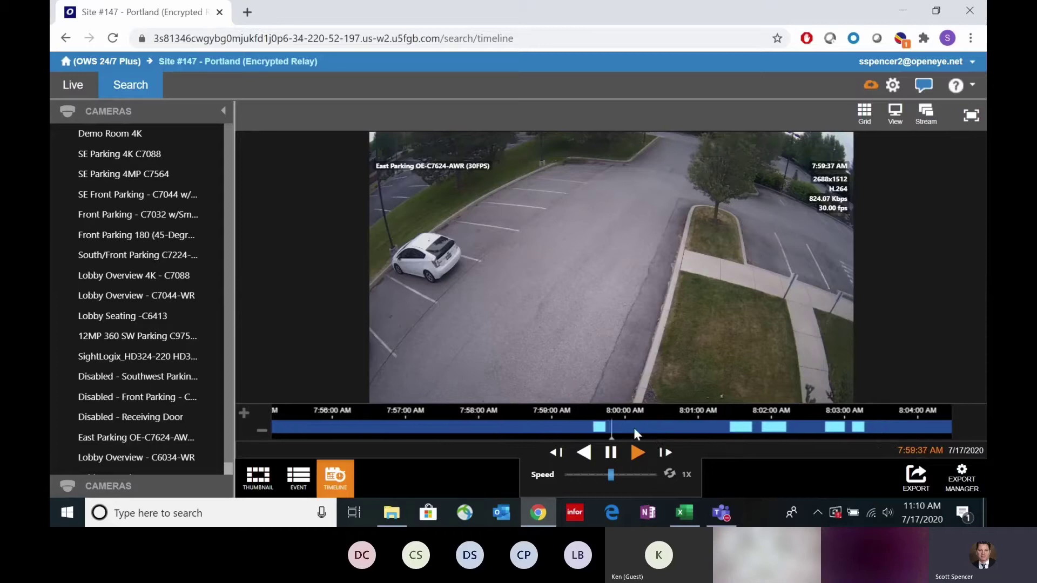
drag(633, 432, 522, 414)
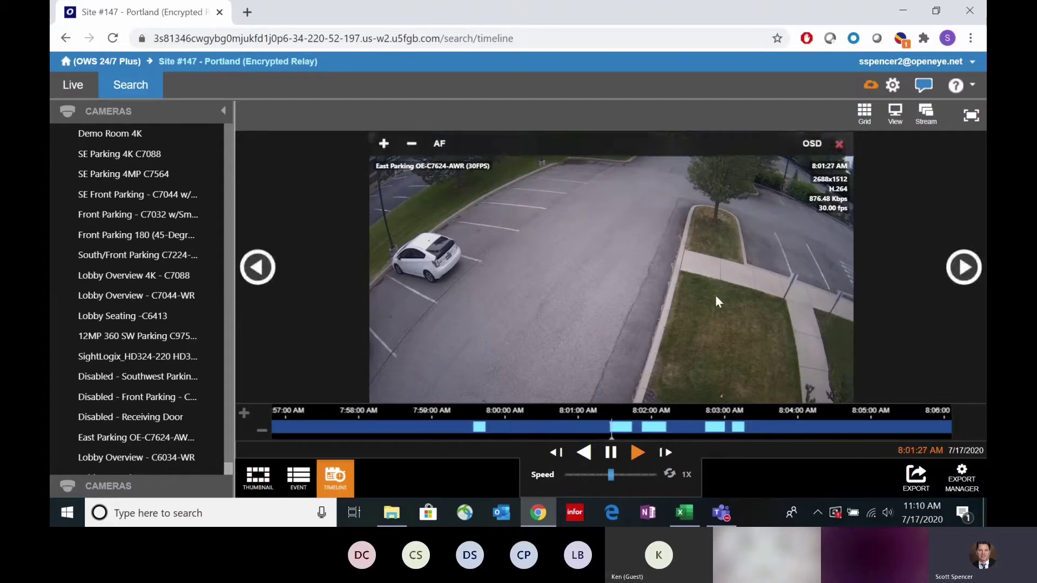
click(614, 457)
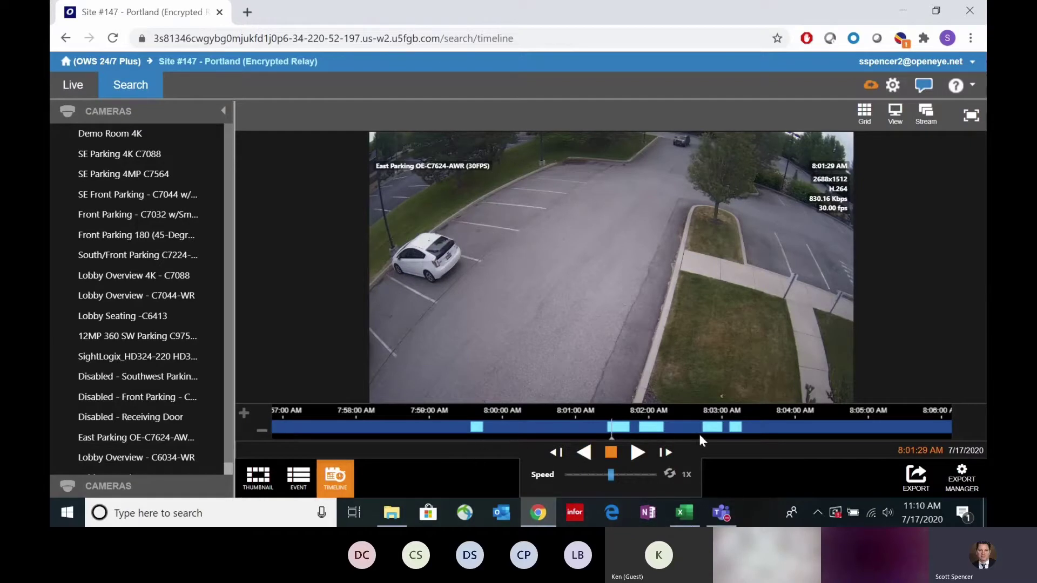
scroll(716, 429, up, 1)
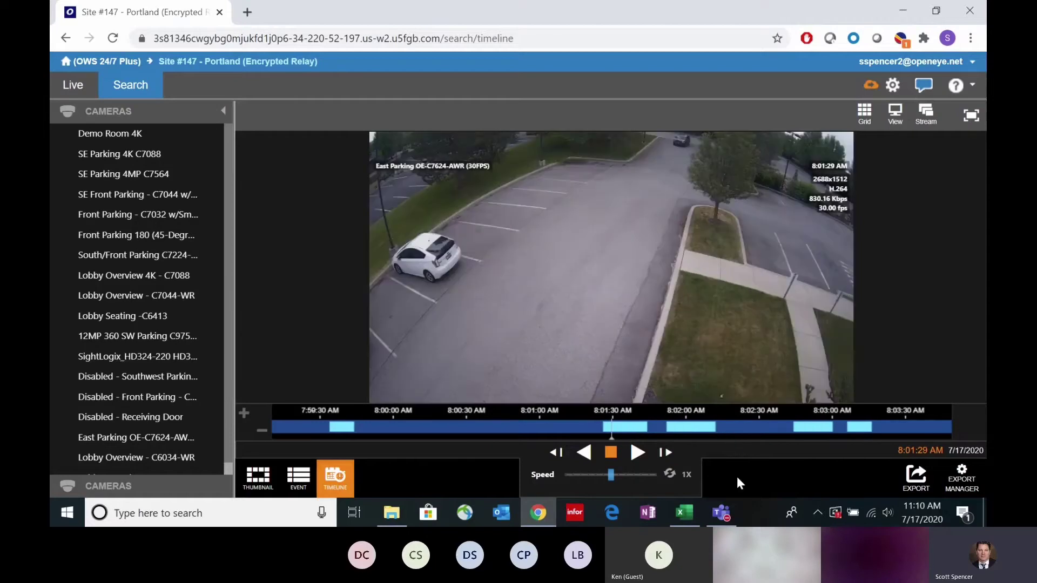
scroll(702, 429, down, 2)
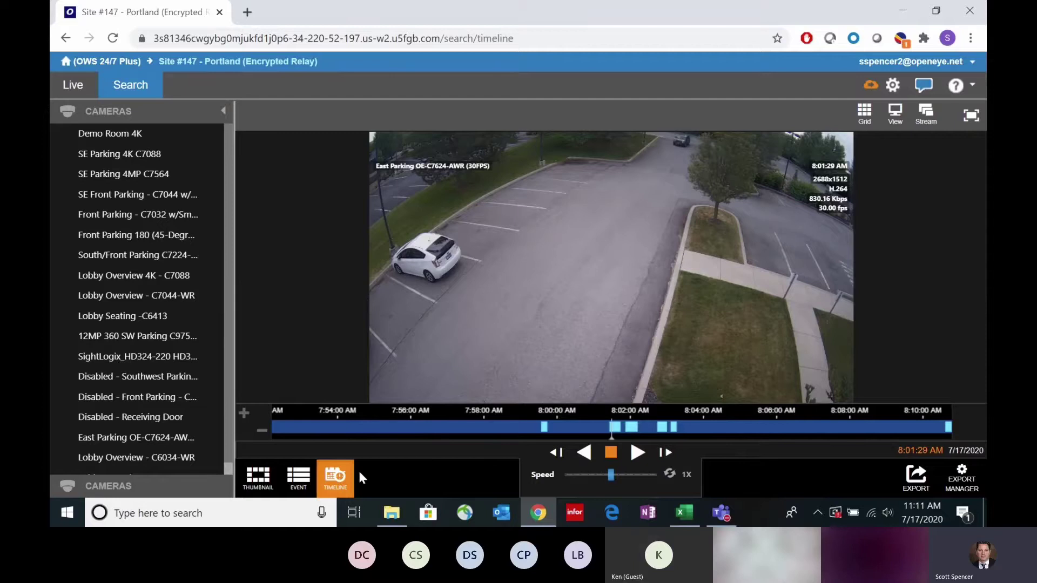
Step: Narrow East Parking thumbnails from 24 hours down to 7:29–7:33 AM and open the 7:30:22 AM frame
click(258, 476)
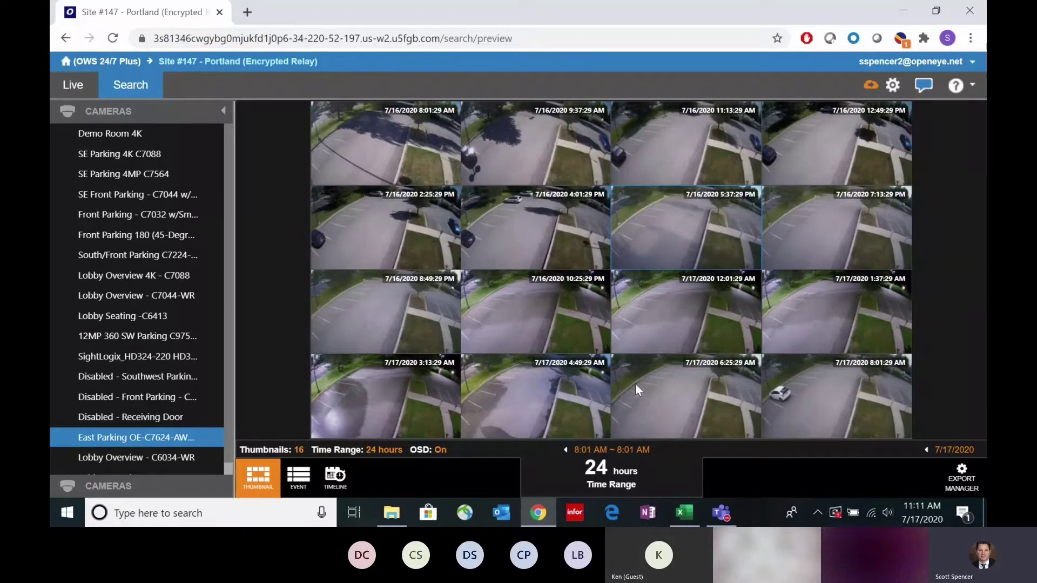
click(799, 396)
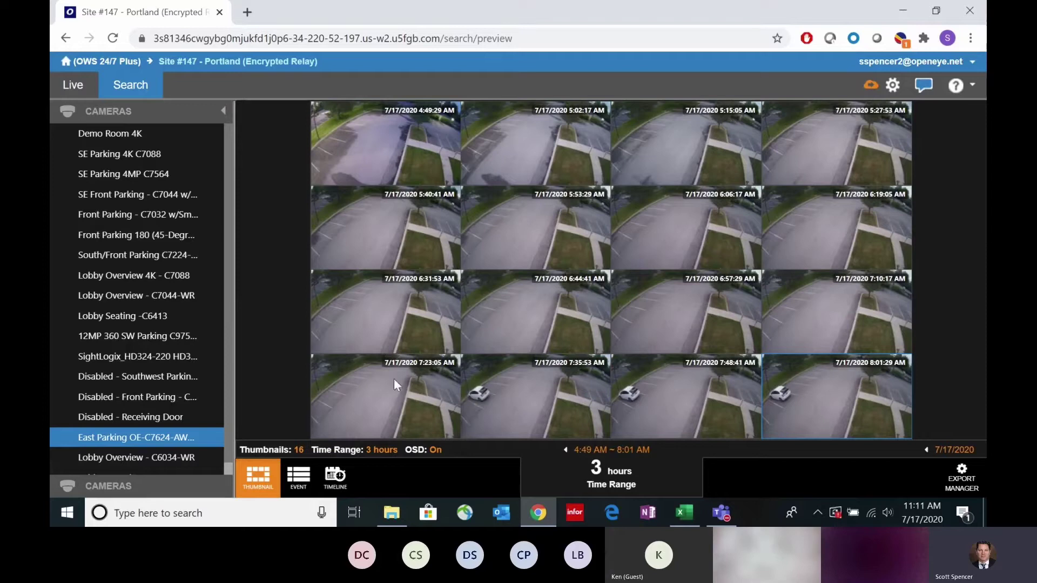
click(488, 397)
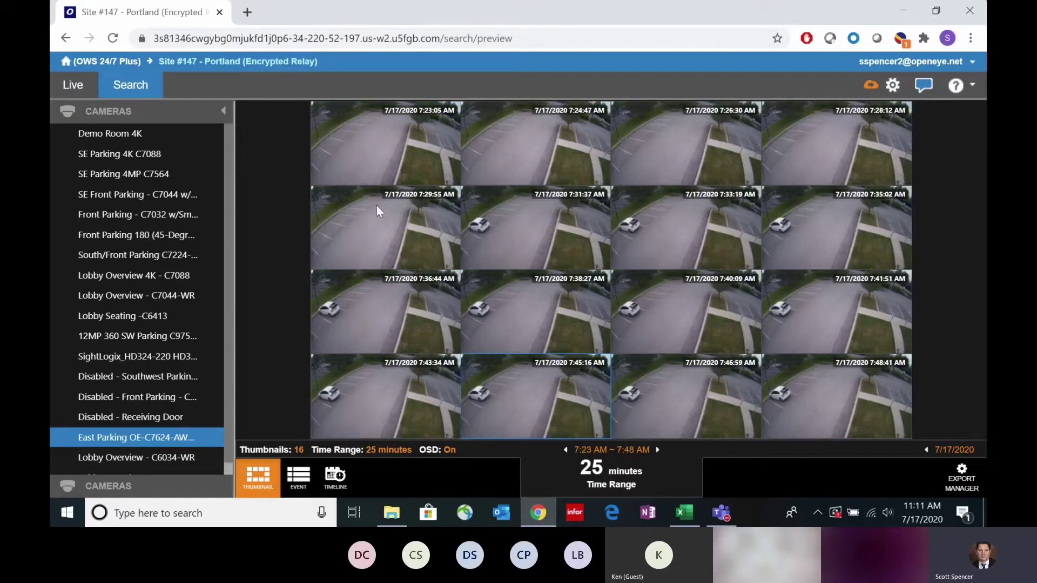
click(495, 224)
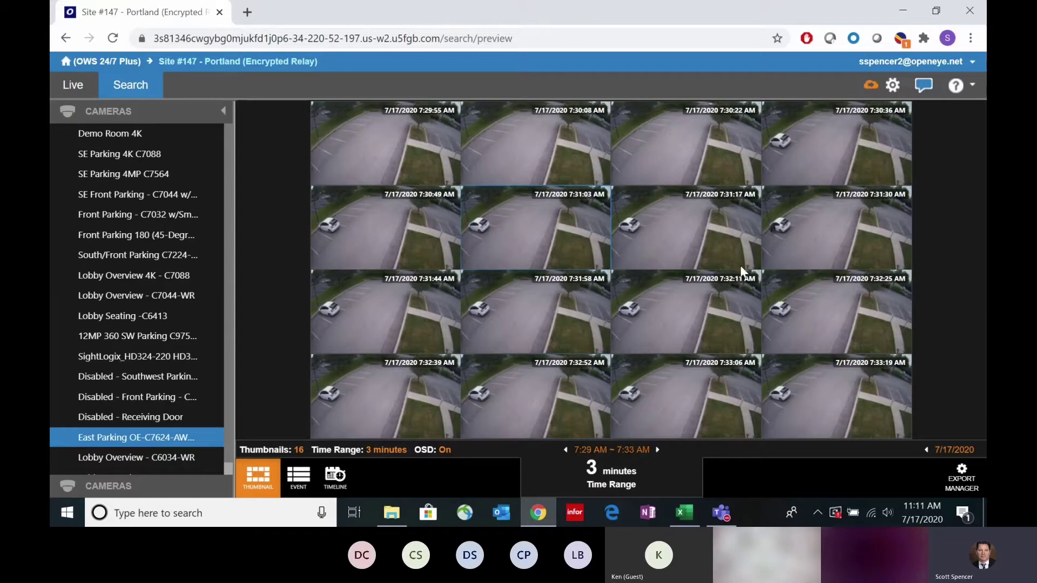
click(692, 142)
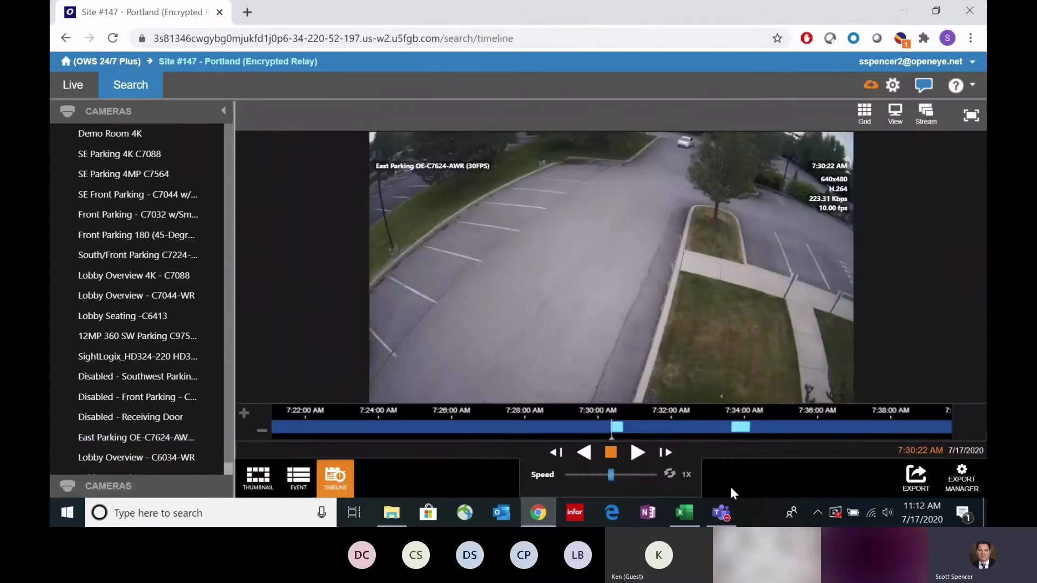
Step: Play East Parking from 7:30:22 AM, scrub the timeline, and stop playback near 7:30 AM
mouse_move(688, 148)
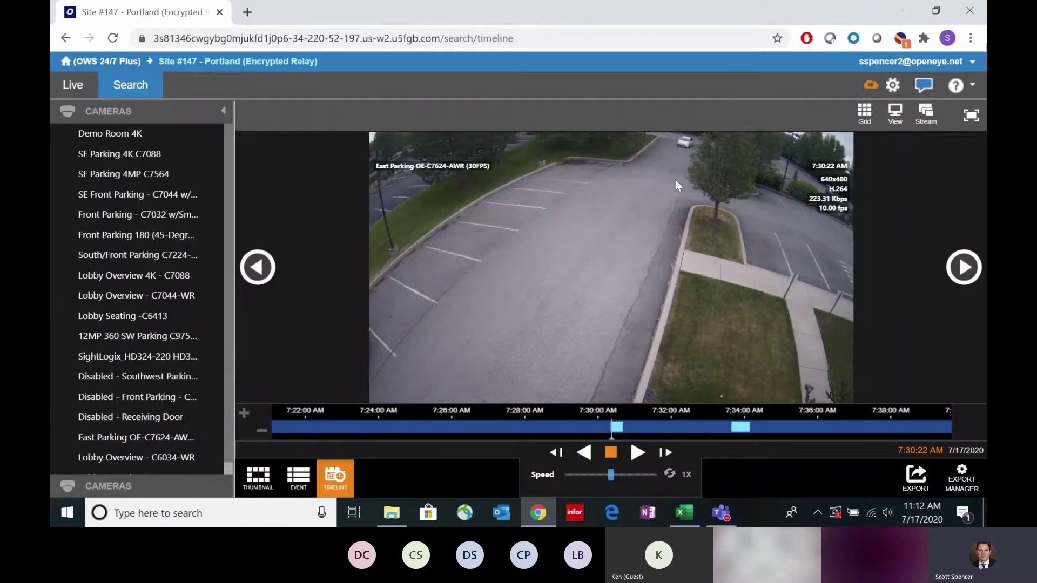
click(638, 452)
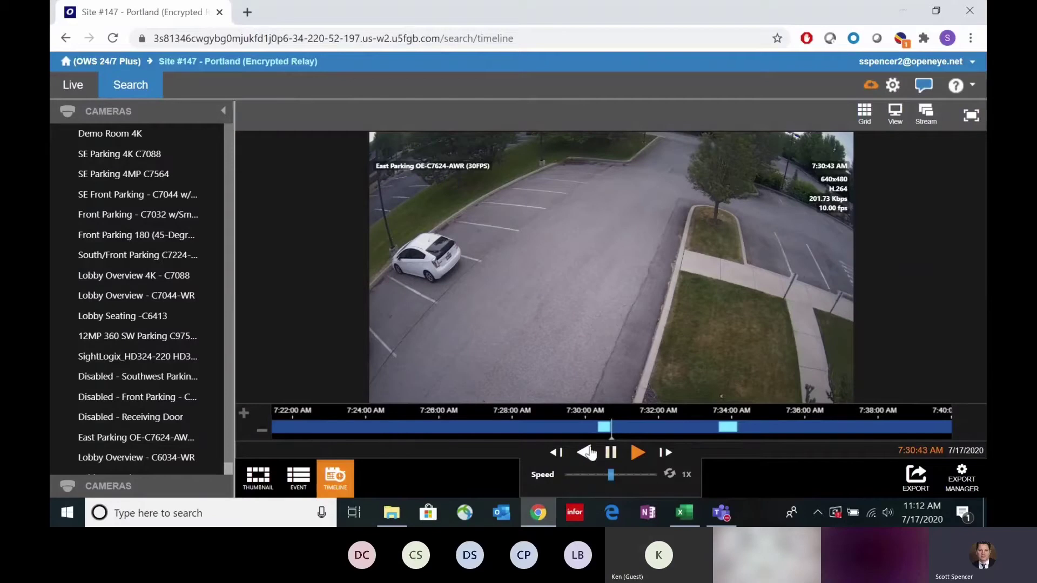
drag(573, 423, 469, 427)
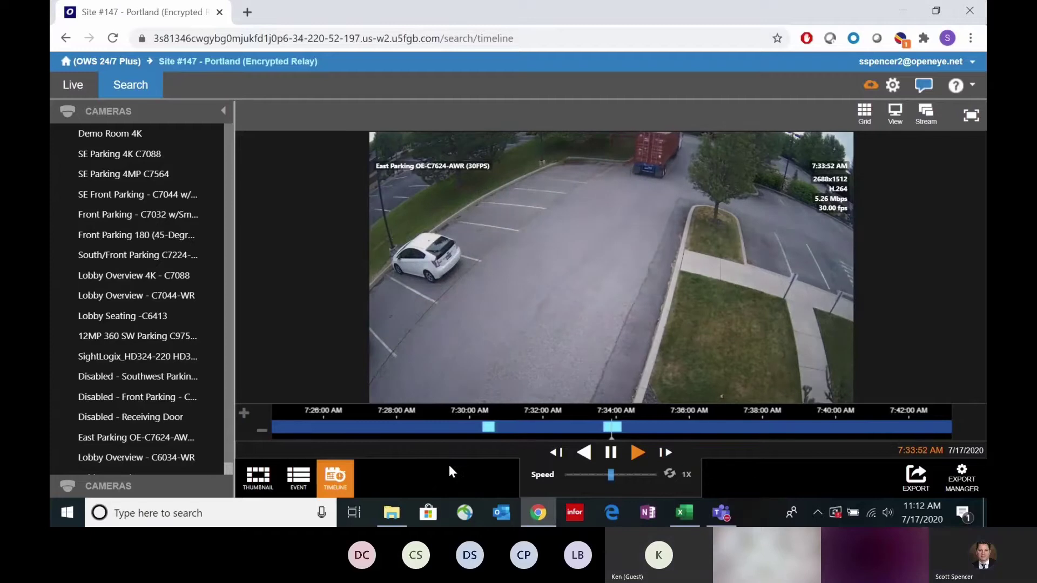
scroll(454, 306, up, 2)
scroll(561, 308, down, 3)
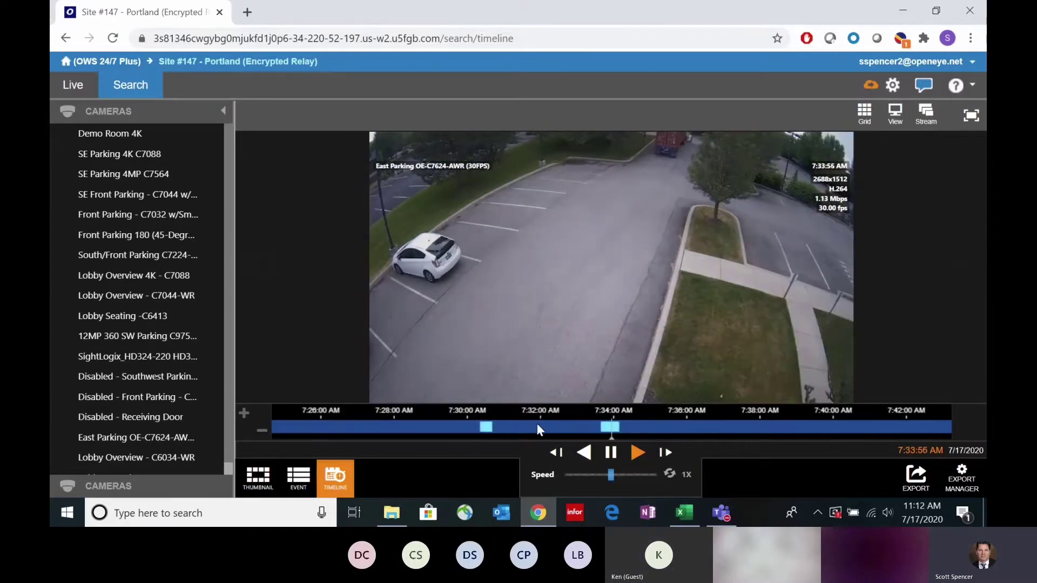
drag(537, 423, 668, 428)
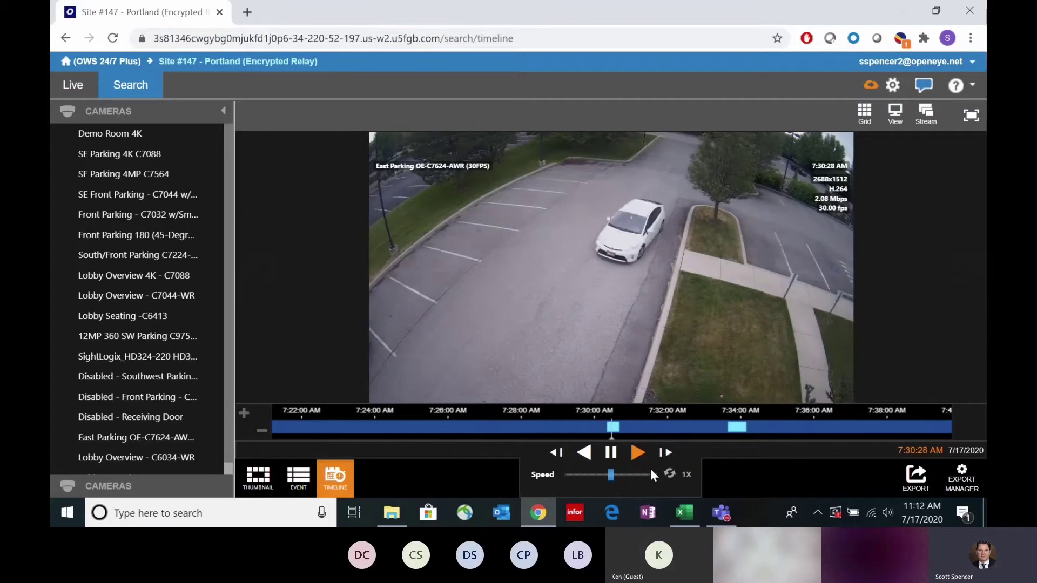
click(611, 452)
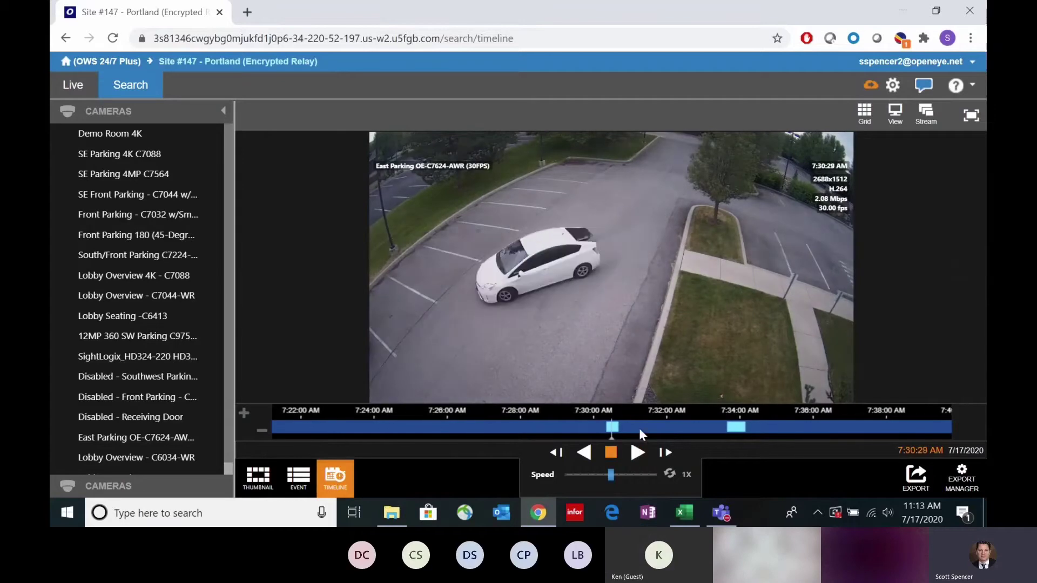
drag(640, 429, 643, 429)
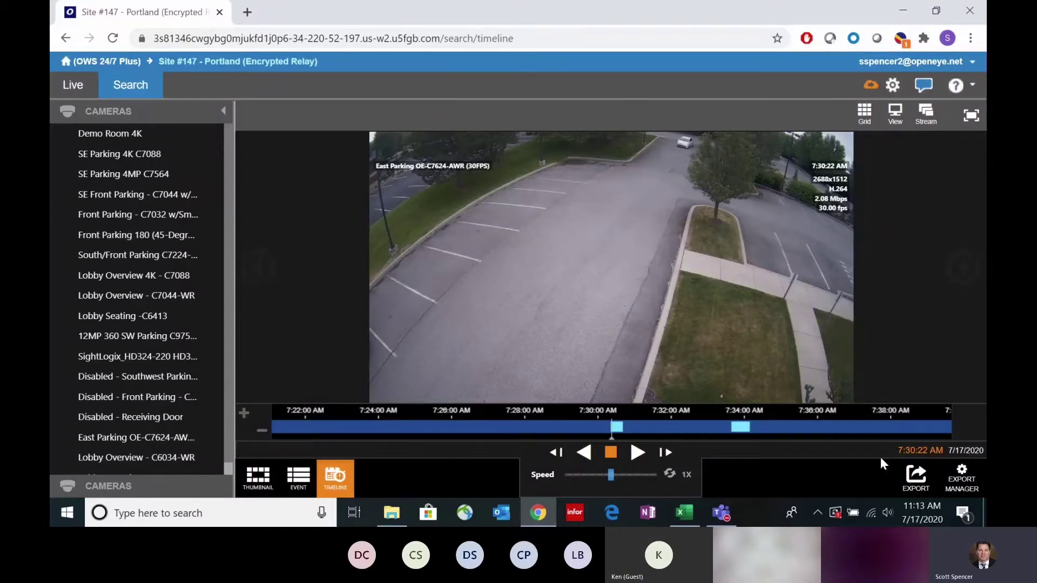
Step: Open the Export dialog for the East Parking footage
click(917, 478)
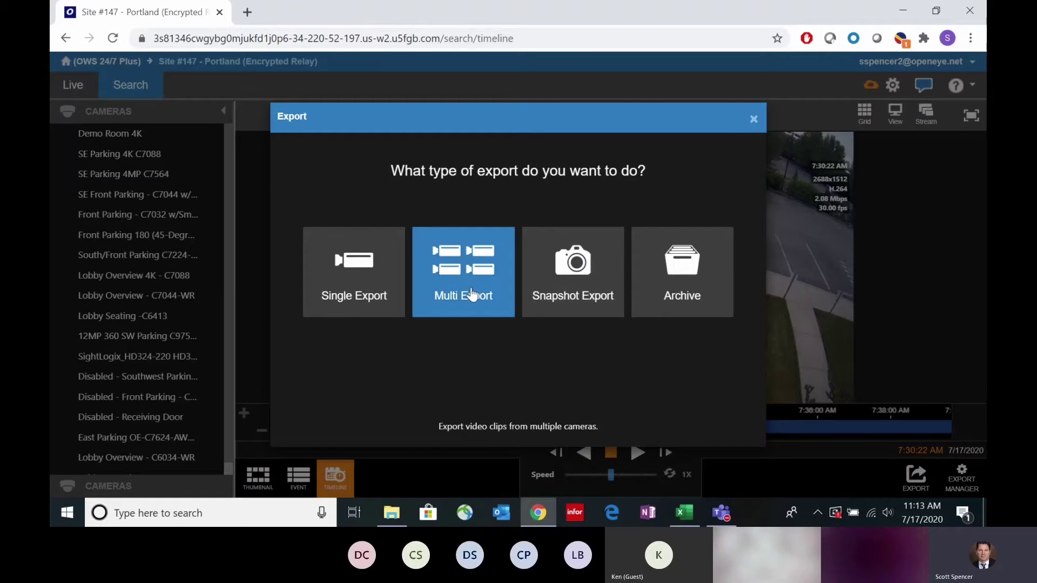
Step: Choose Single Export with a 02-minute duration ending 7:32:22 AM and audio excluded
click(351, 275)
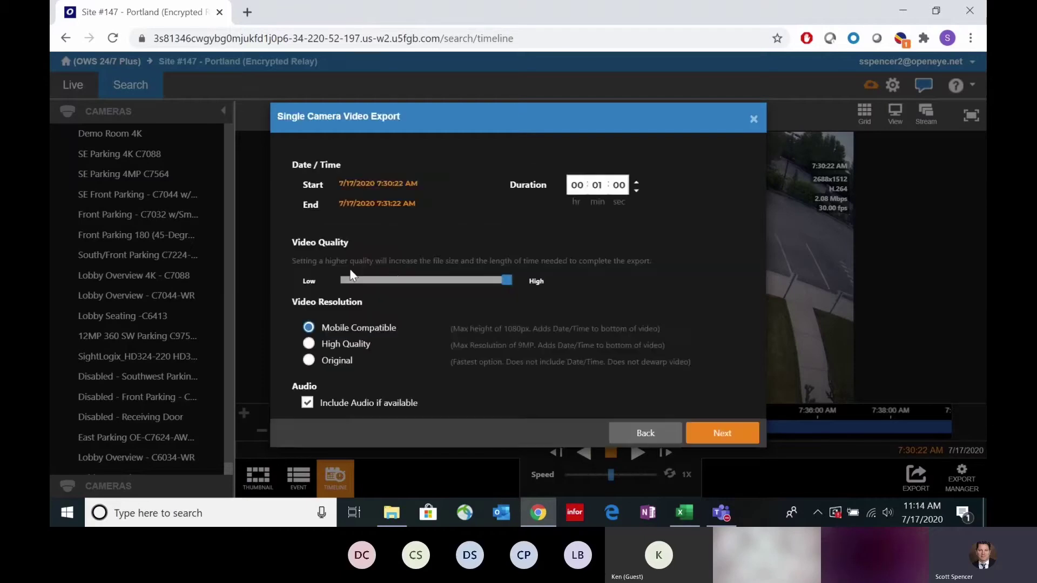
click(600, 185)
text(02)
click(617, 260)
click(307, 404)
drag(417, 404, 347, 409)
click(460, 403)
Step: Export the clip to Web Services, titled with the employee's name plus 'late to work'
click(720, 437)
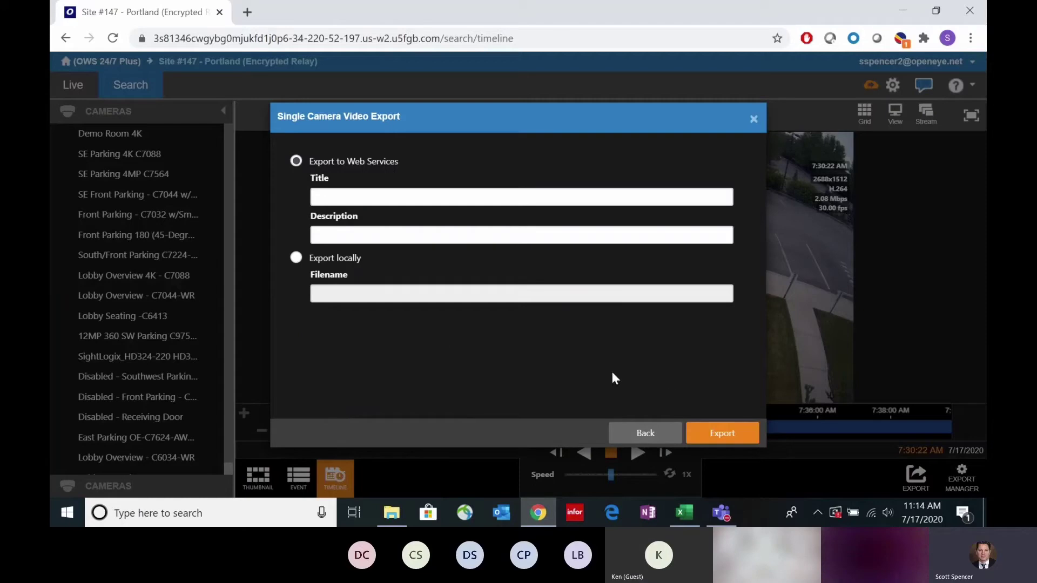
drag(398, 162, 355, 172)
click(357, 198)
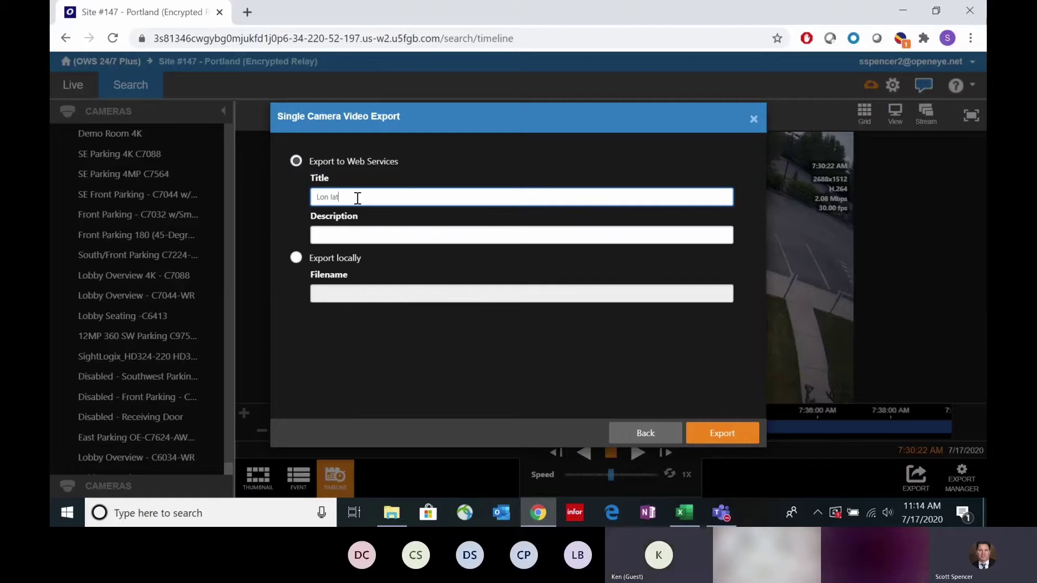
text(Lon late to work)
drag(383, 198, 312, 198)
click(292, 204)
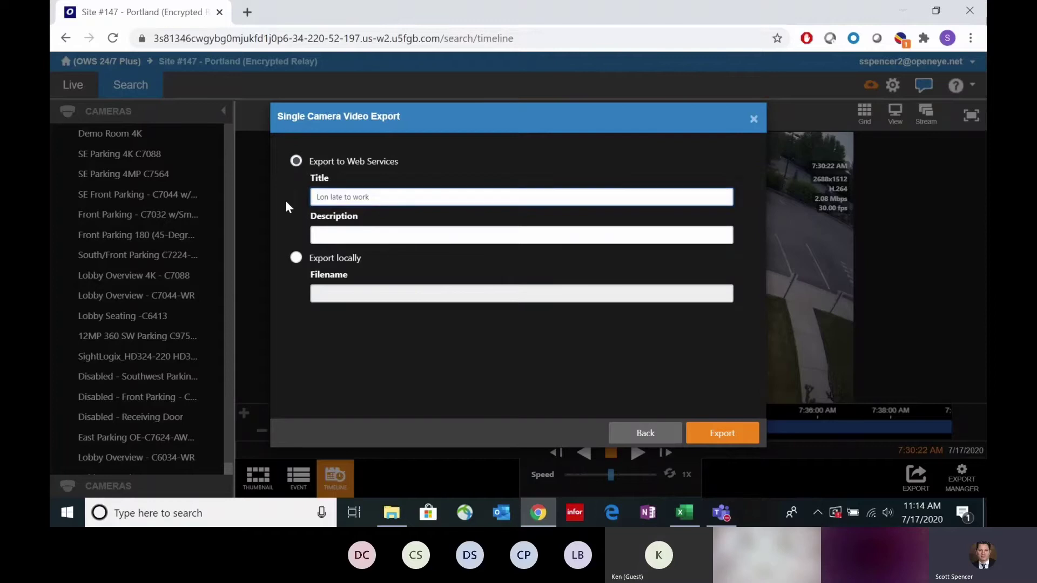
click(738, 436)
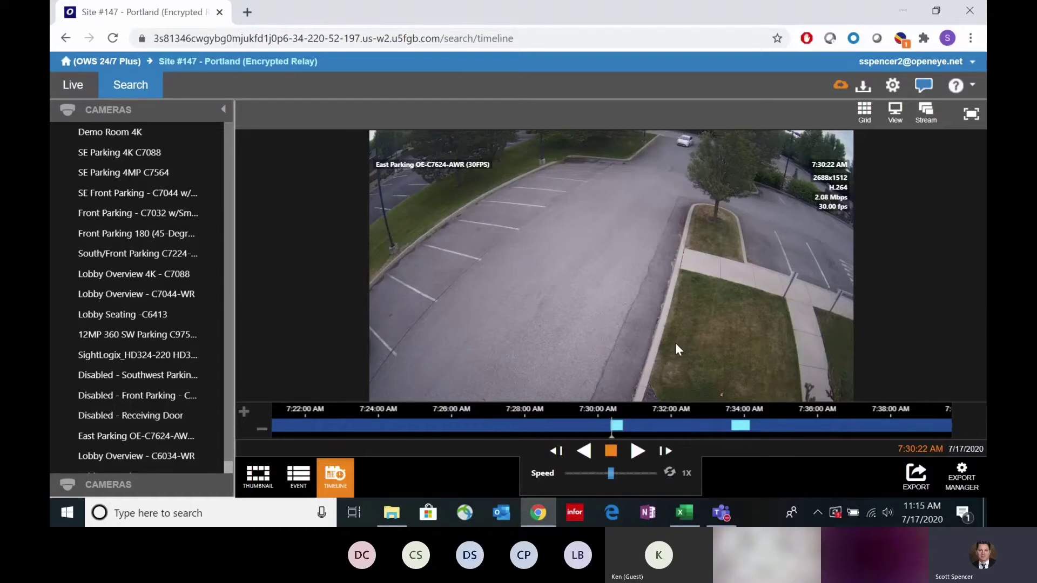
Step: Go back to the Web Connect recorder list through the OWS 24/7 Plus breadcrumb
mouse_move(688, 356)
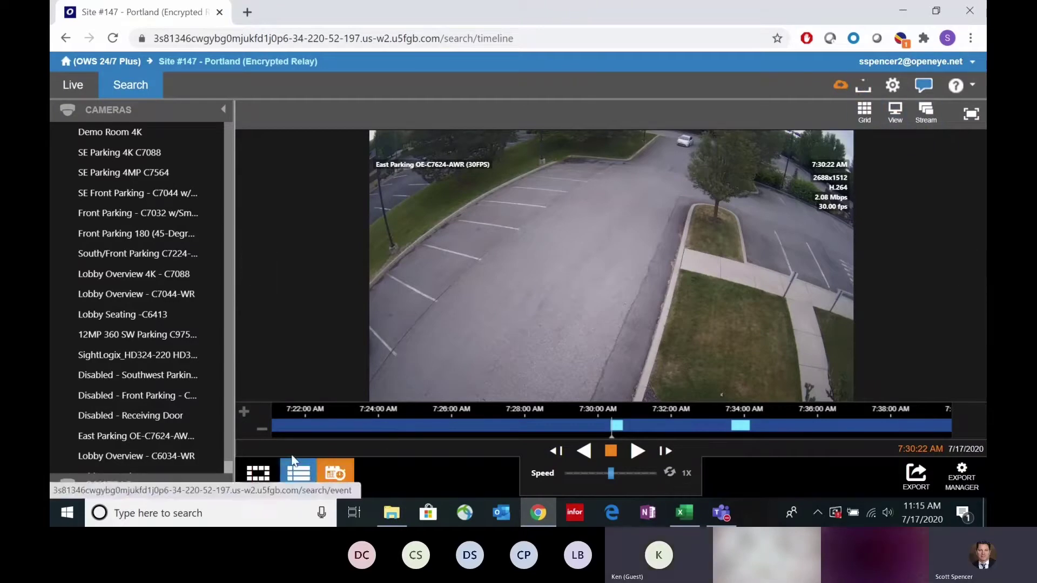
click(124, 63)
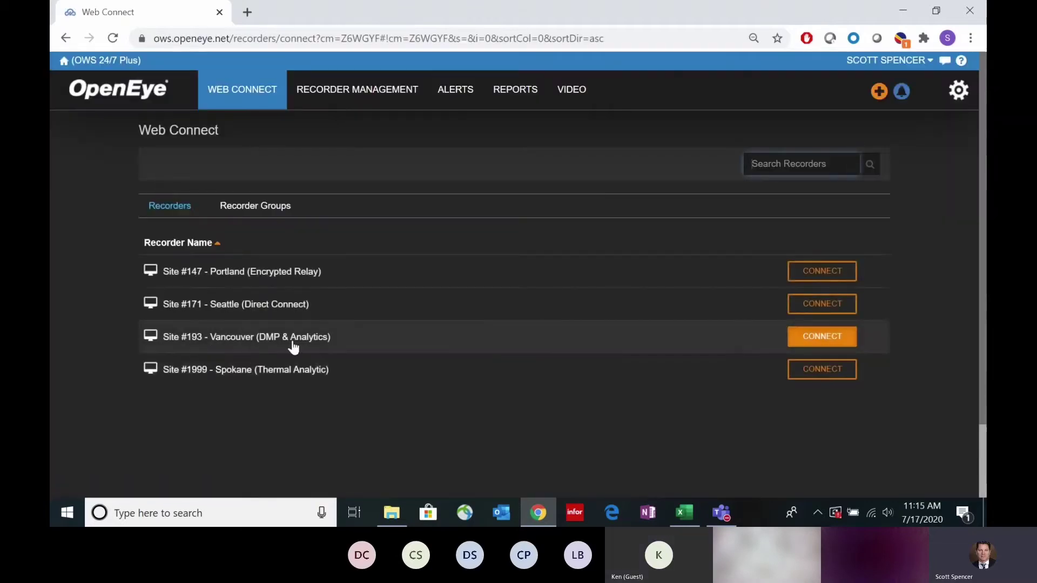
Step: Open the Site #193 - Vancouver recorder's Search timeline and drag it back to earlier footage
click(295, 345)
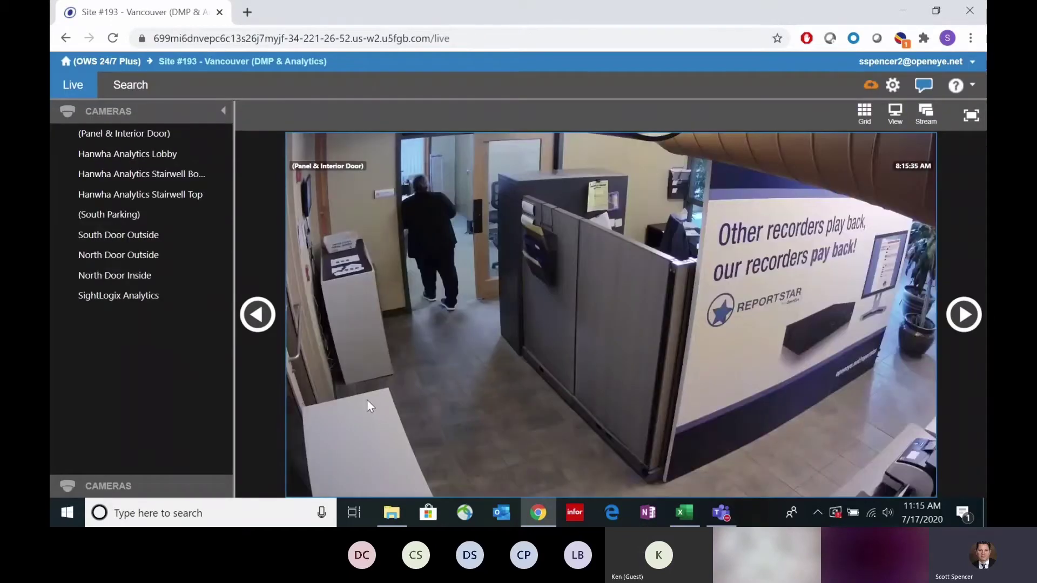
click(137, 86)
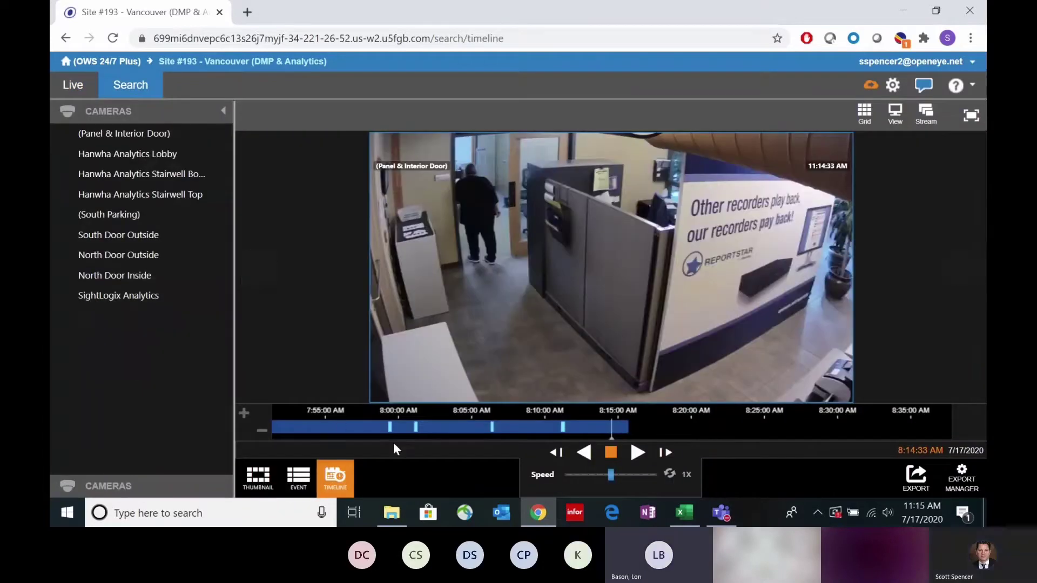
drag(425, 431, 644, 429)
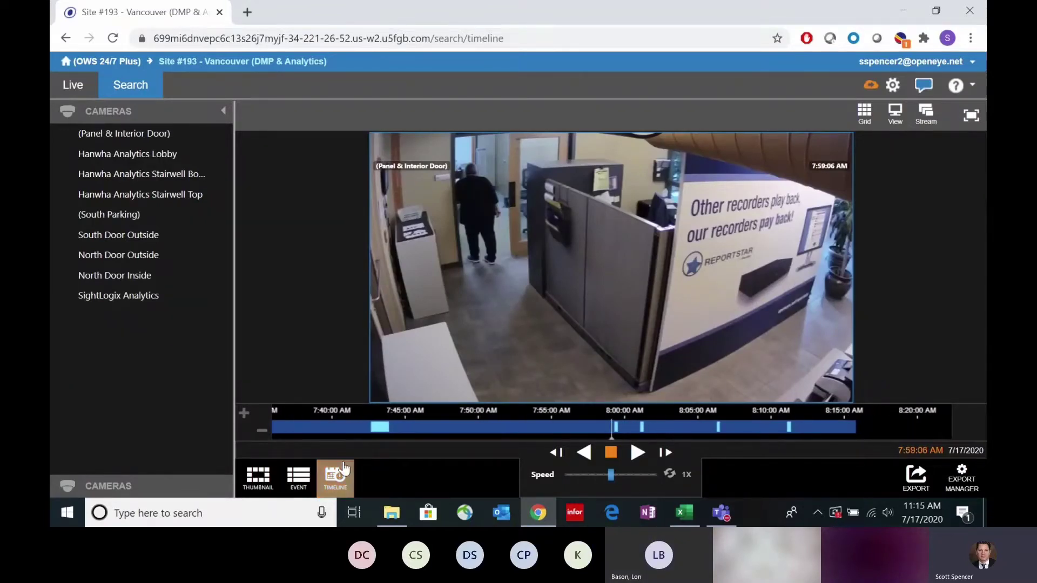
Step: Search Motion events on South Parking for July 15–16, 2020, returning 955 results
click(298, 478)
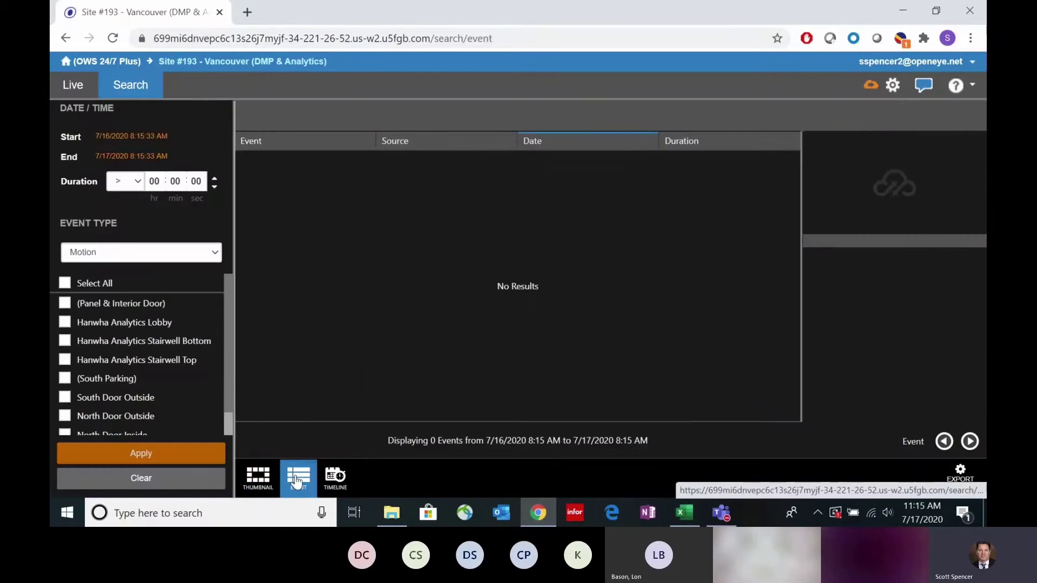
click(206, 261)
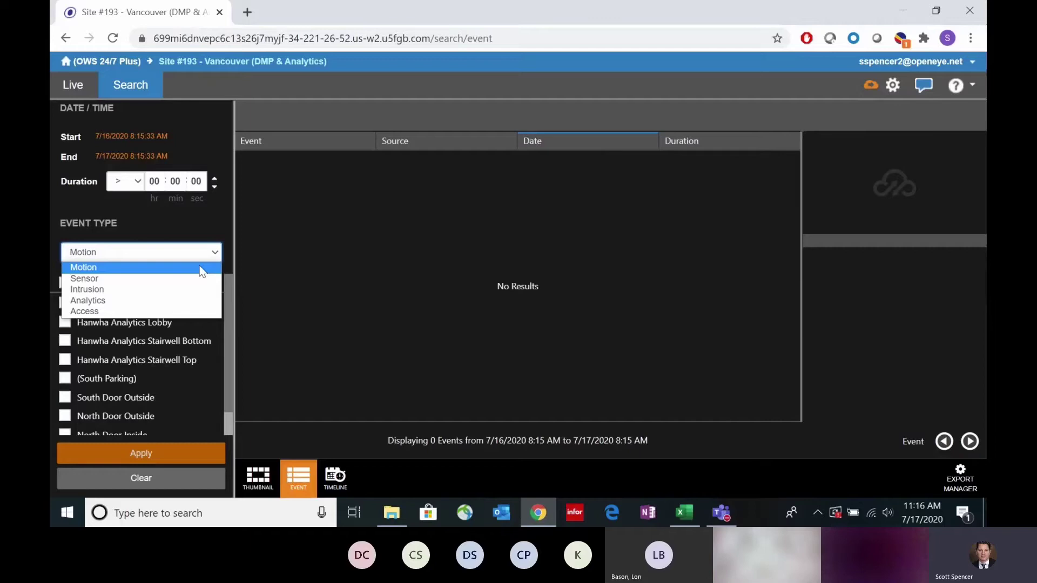
click(97, 267)
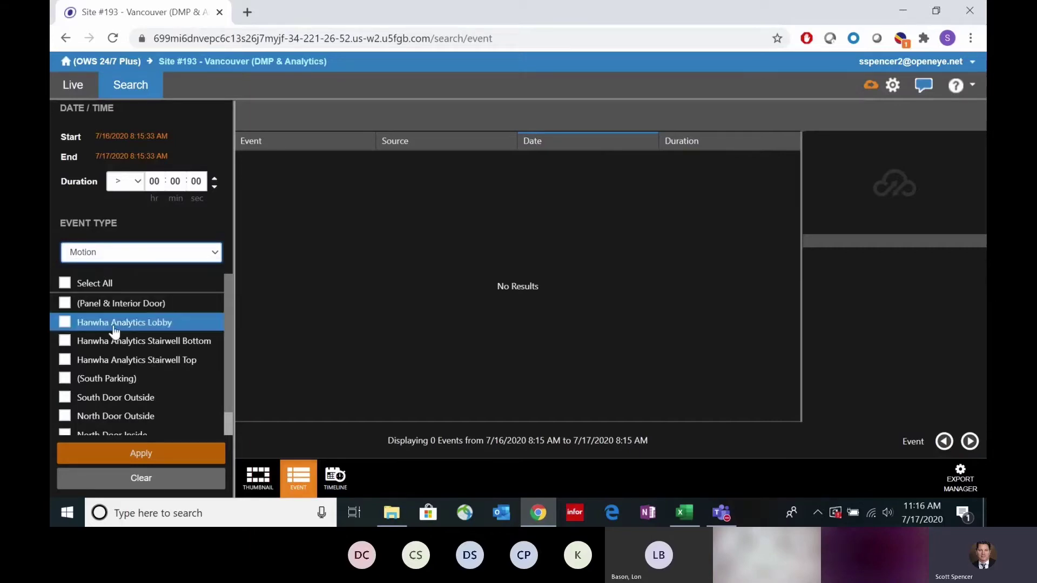
click(65, 379)
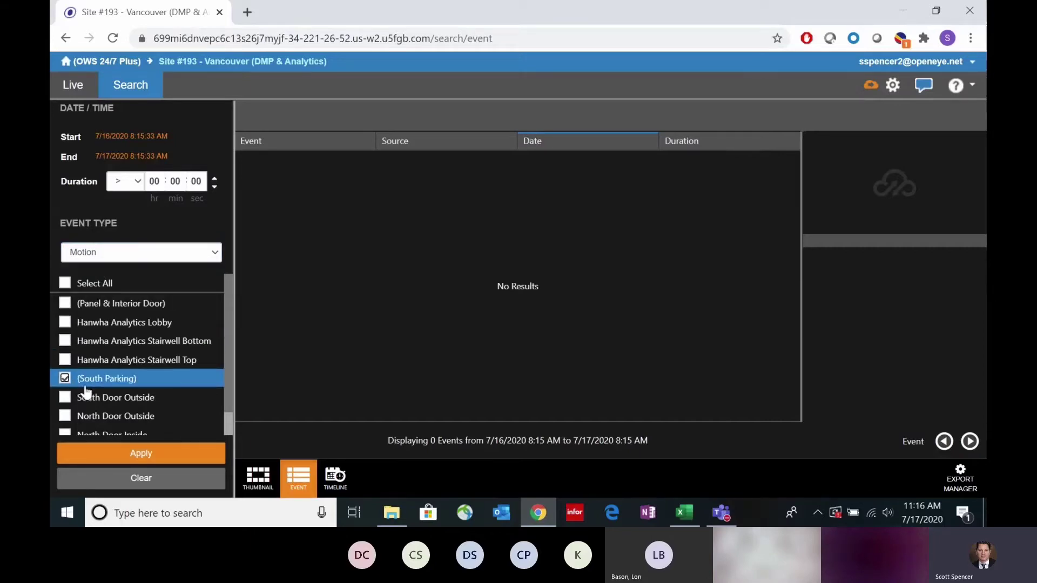
click(144, 136)
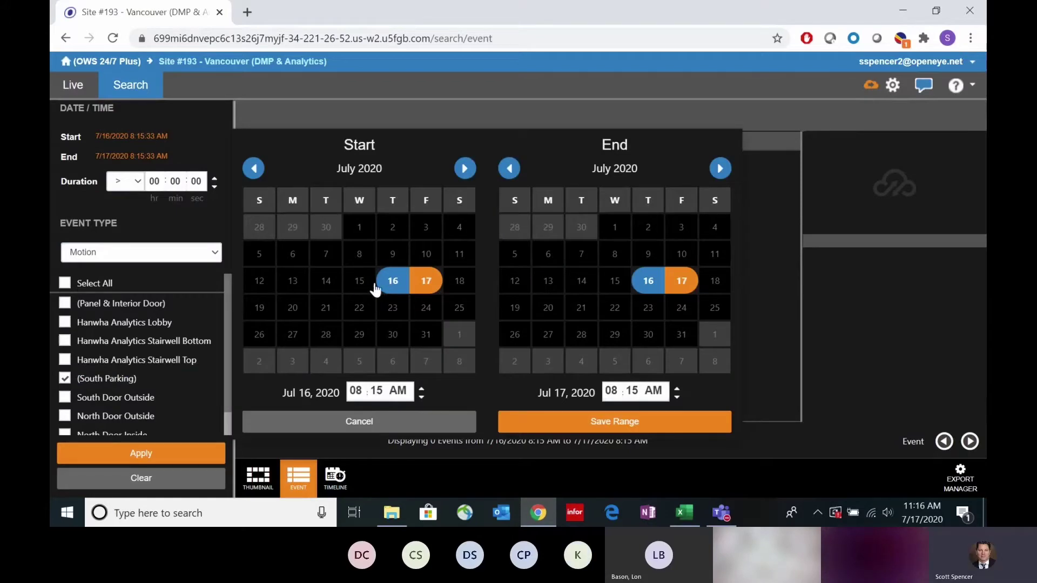
click(358, 282)
click(649, 292)
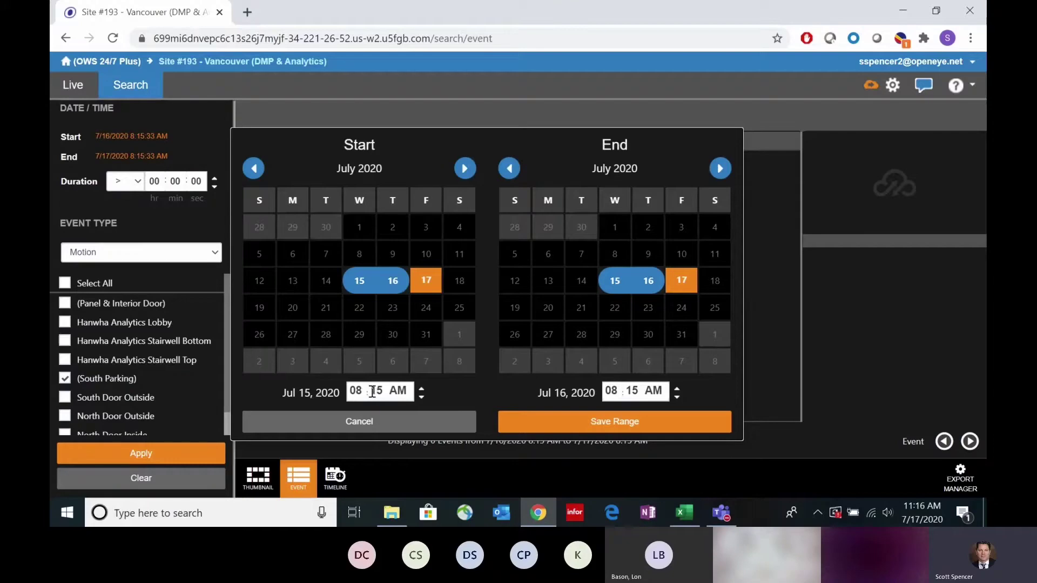
click(617, 432)
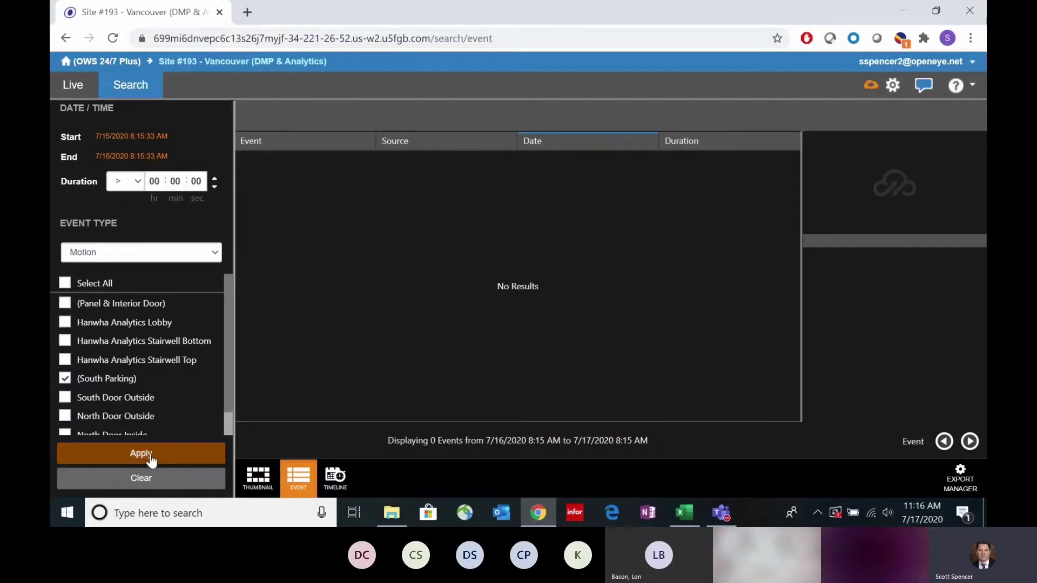
click(147, 457)
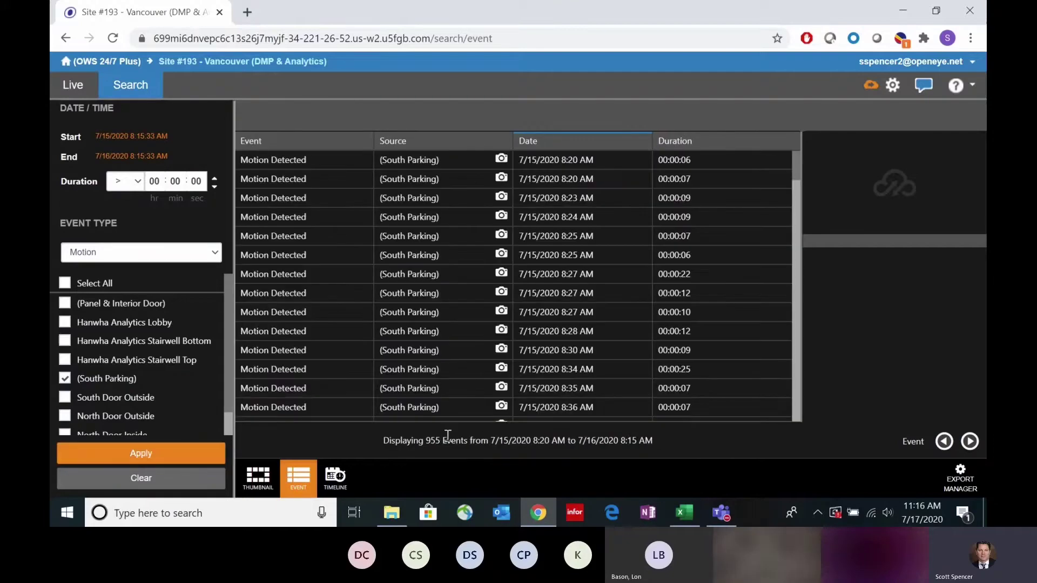
Step: Select the 7/15/2020 8:28 AM Motion Detected event to show its snapshot and details
mouse_move(501, 335)
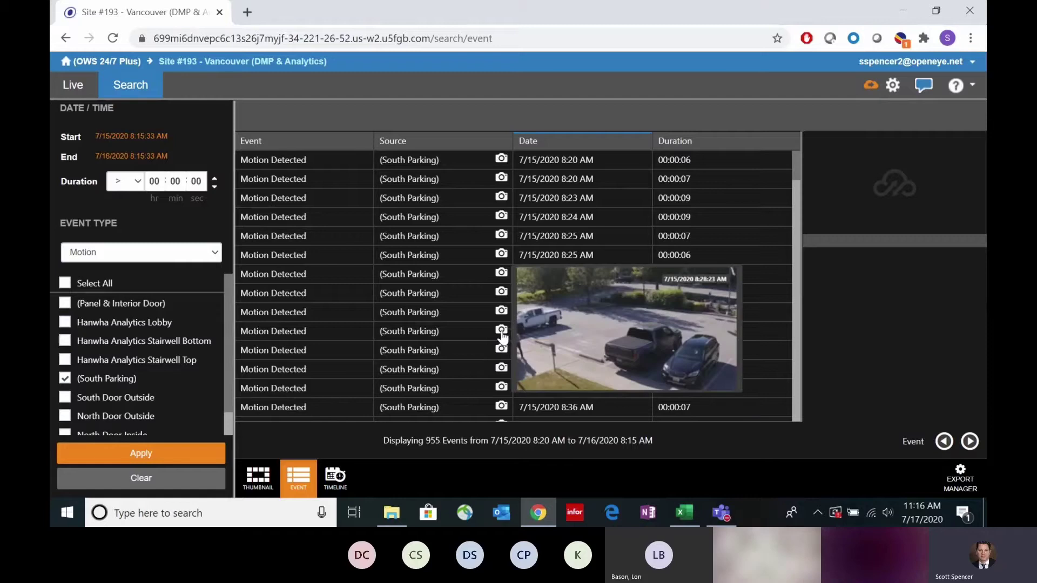
click(501, 335)
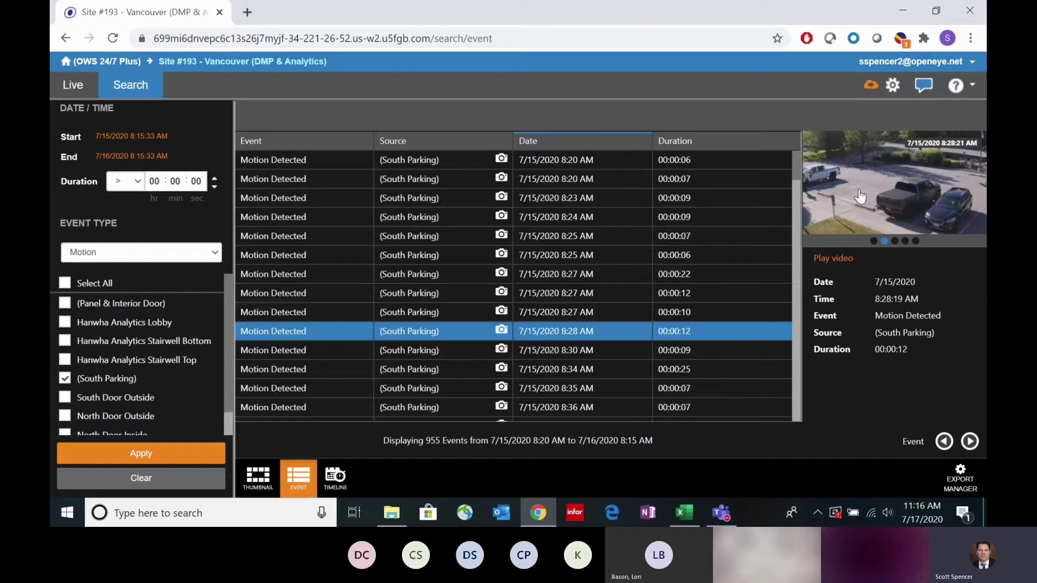
Step: Play the 8:28 AM event footage, stop at 8:28:24 AM, and return to the event list
click(858, 197)
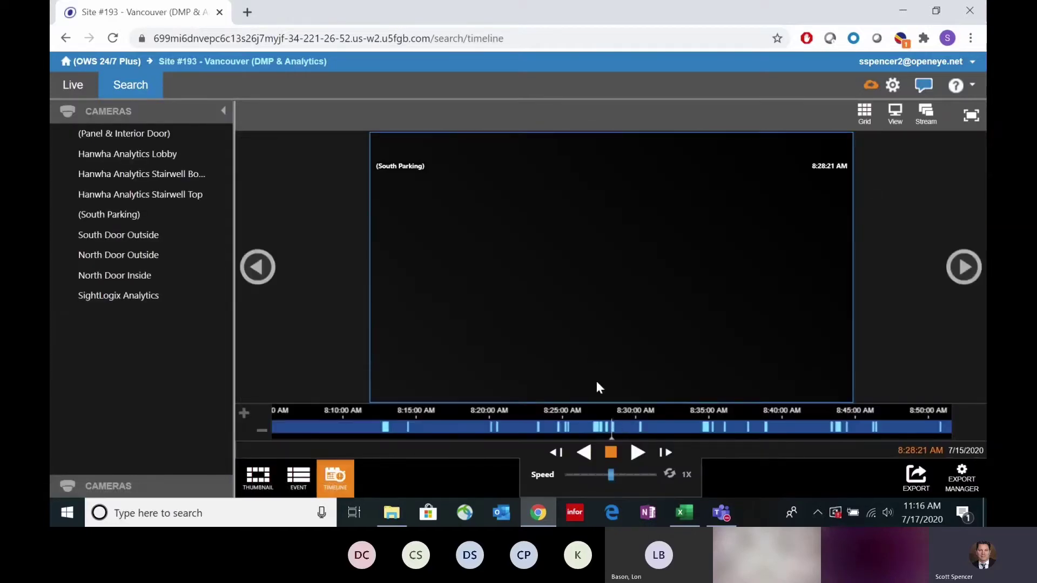
click(638, 453)
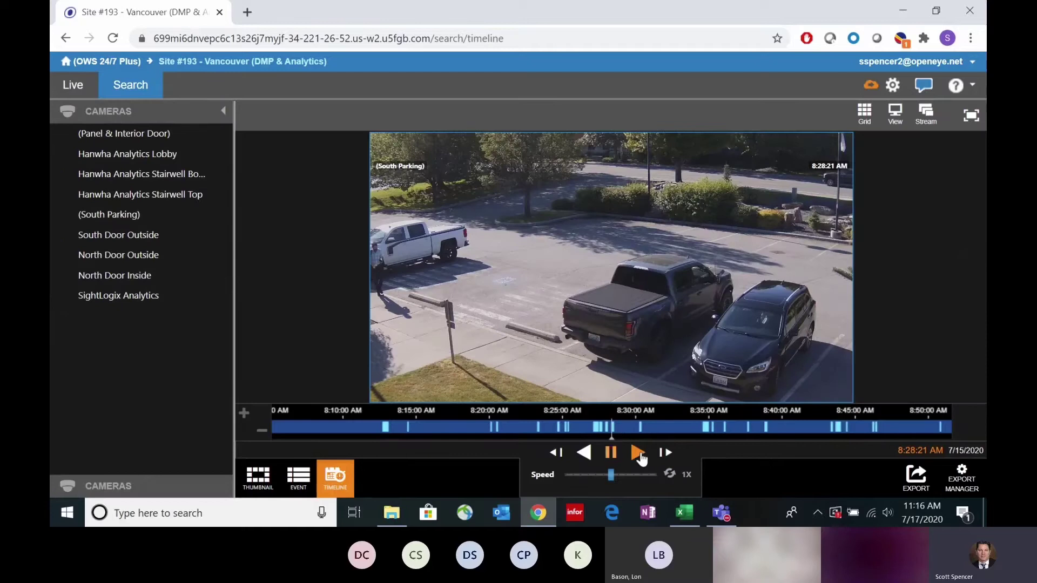
click(611, 454)
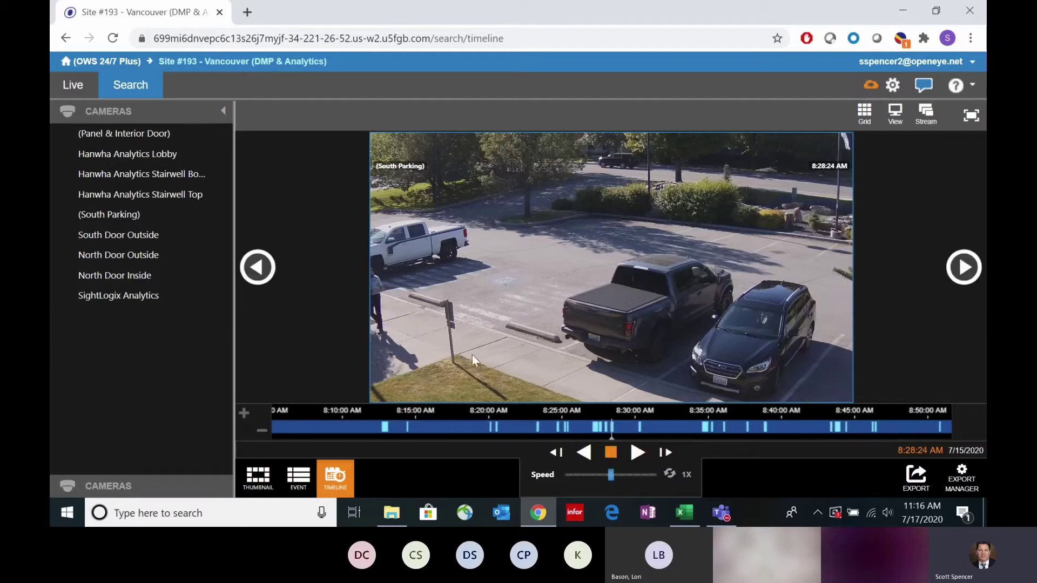
click(298, 476)
Step: Set the event type to Sensor with Sensor (L) 0 - 3/4 ticked, then start a new browser tab
click(214, 253)
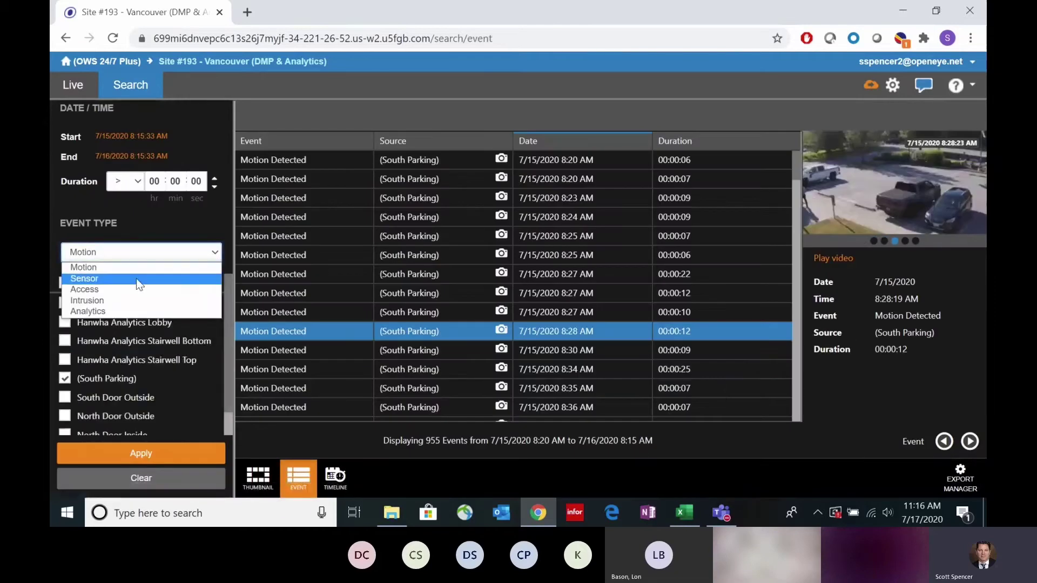
click(136, 278)
scroll(181, 346, down, 2)
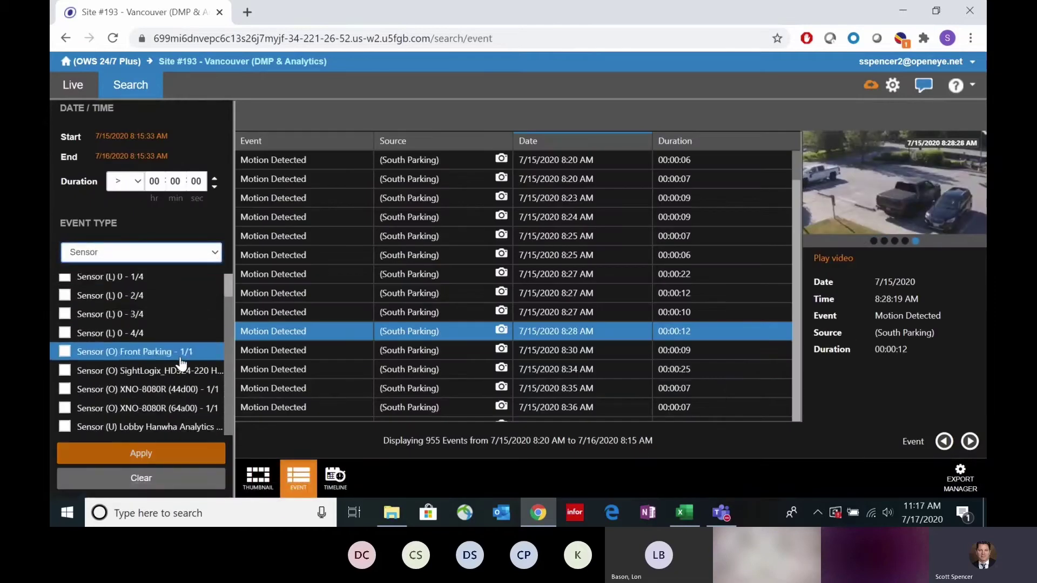
scroll(182, 397, up, 2)
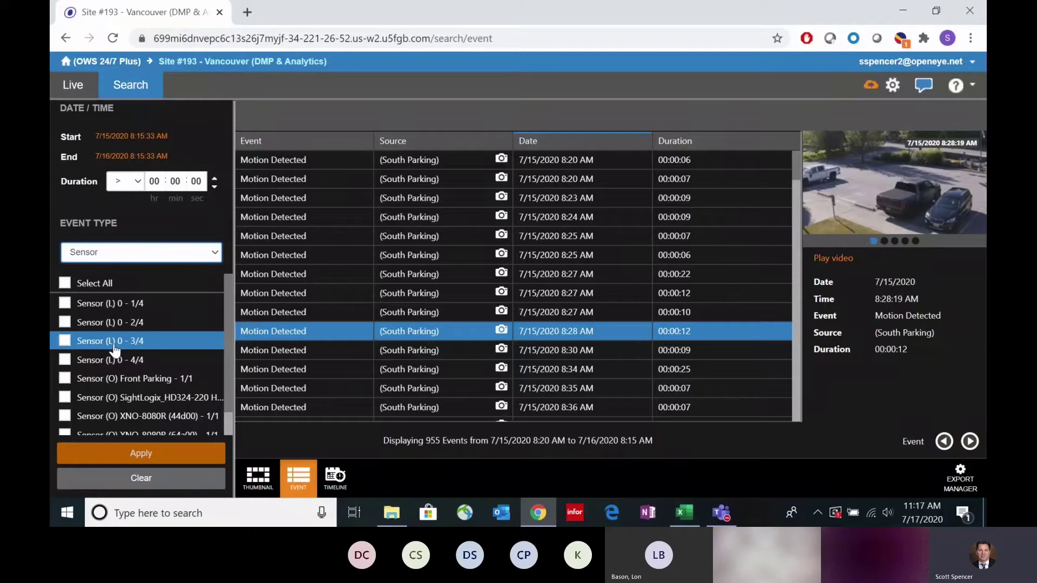
click(67, 341)
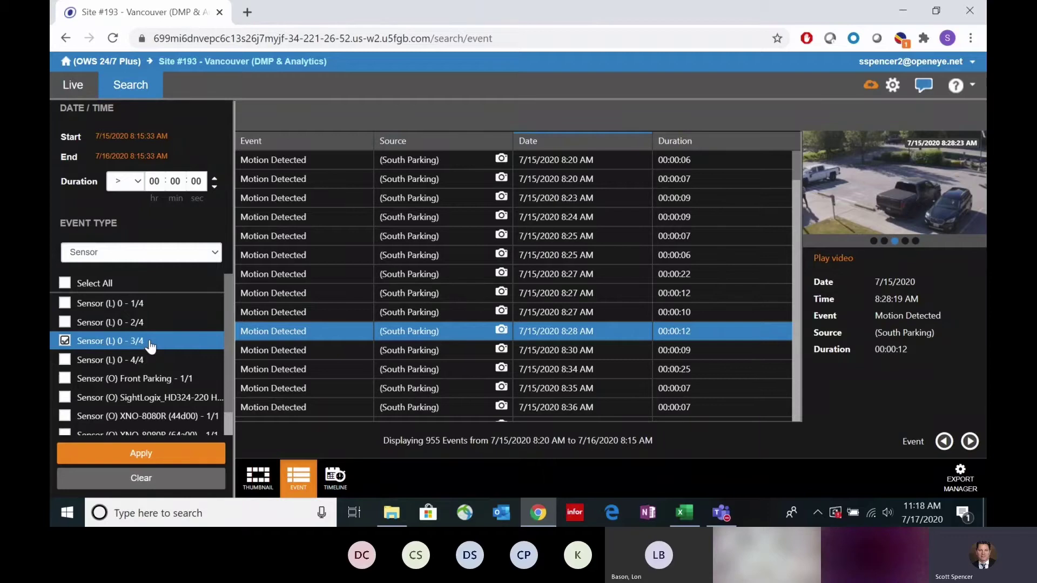
click(249, 12)
Step: Load openeye.net and go to Products > Software > Mobile Applications
click(367, 416)
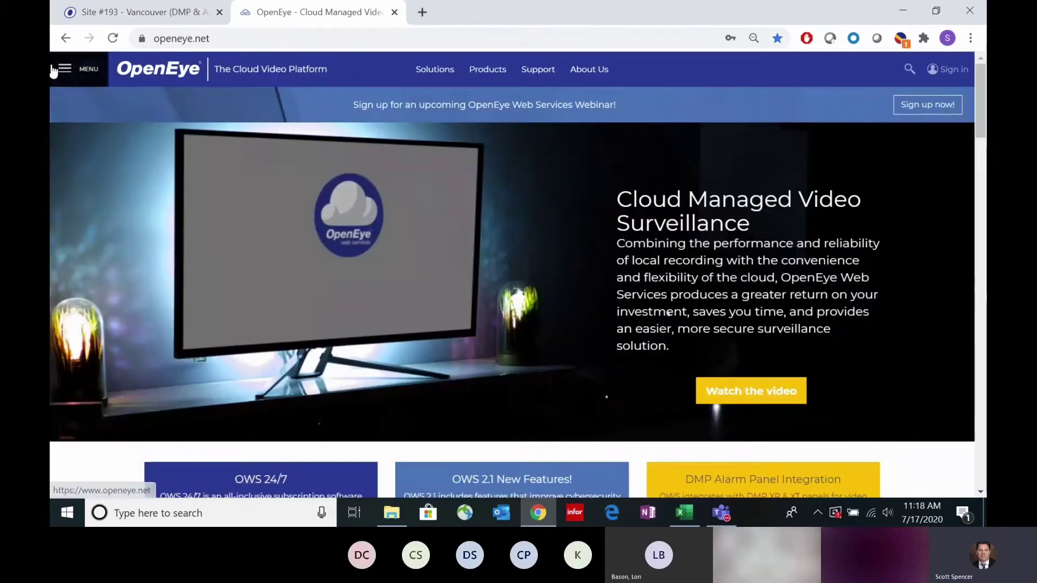
click(54, 69)
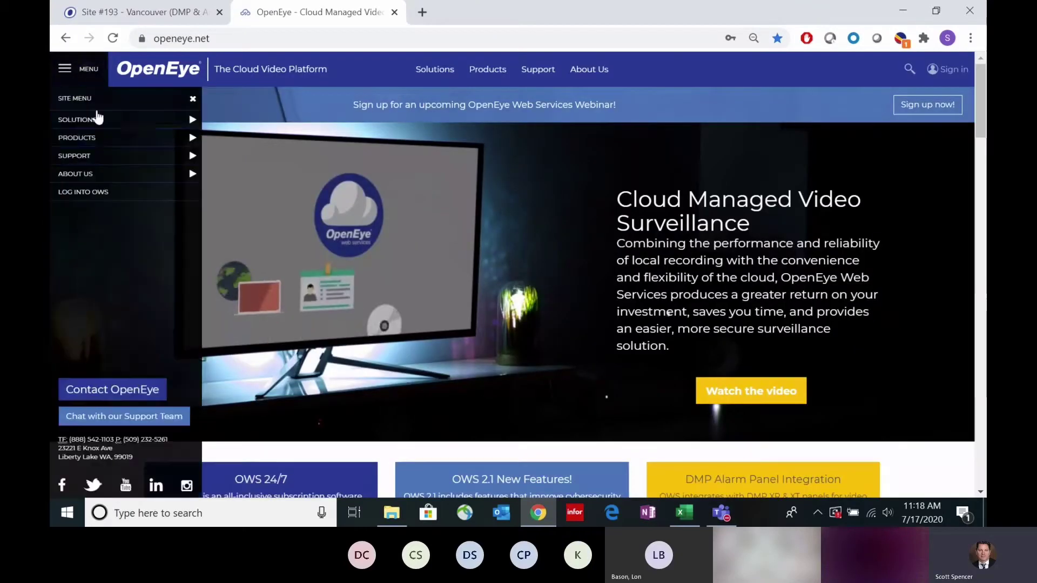
click(193, 139)
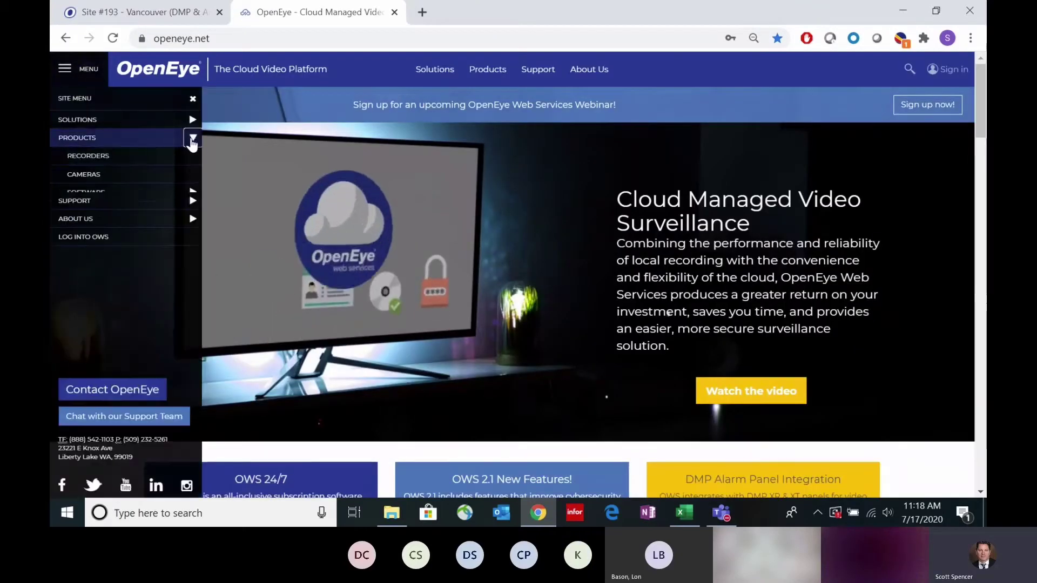
click(192, 193)
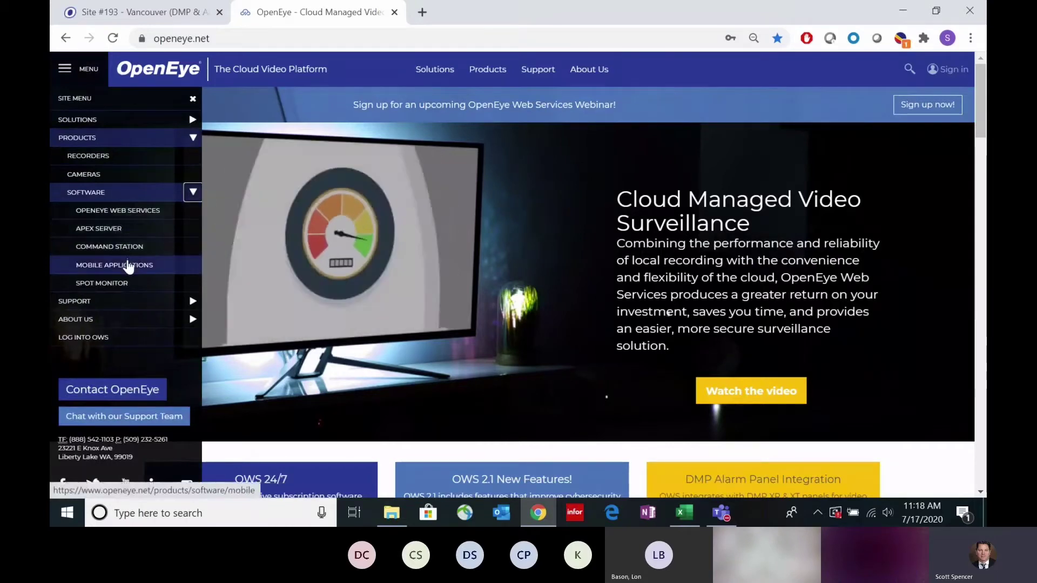
click(128, 265)
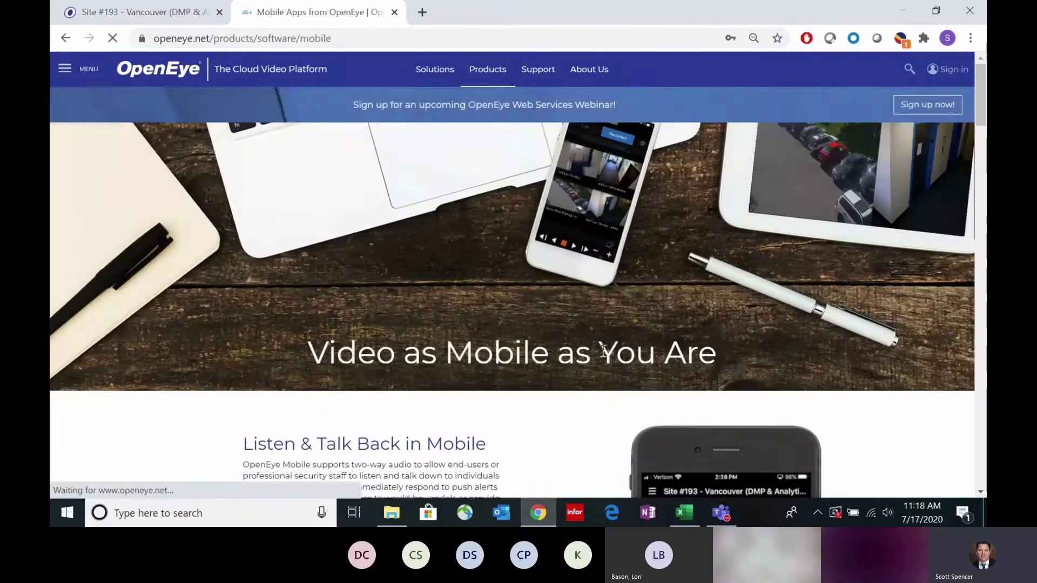
Step: Scroll the Mobile Apps page to the Video Verification via Mobile Push Notifications section
scroll(602, 349, down, 6)
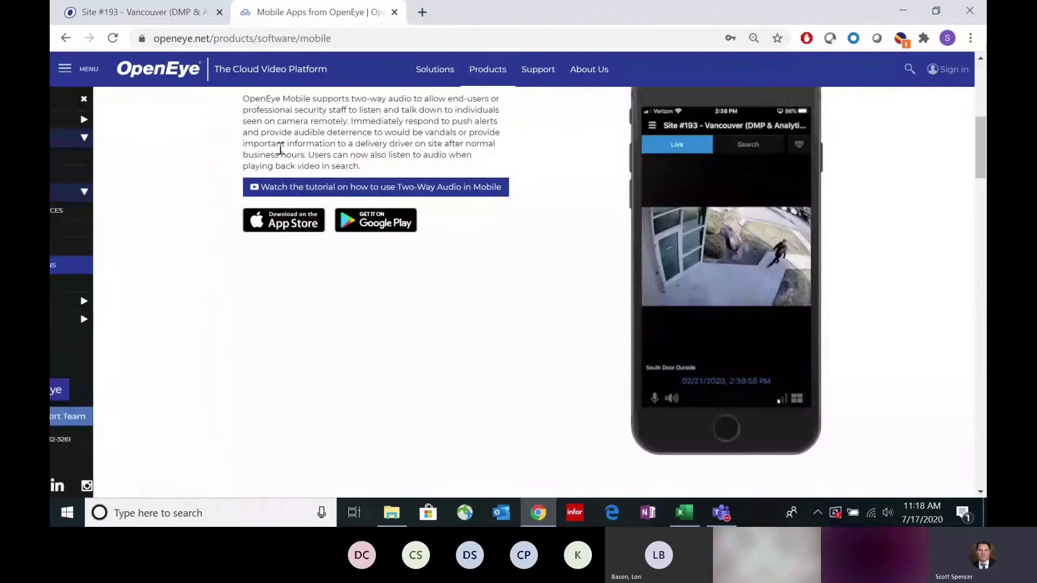
scroll(493, 300, down, 18)
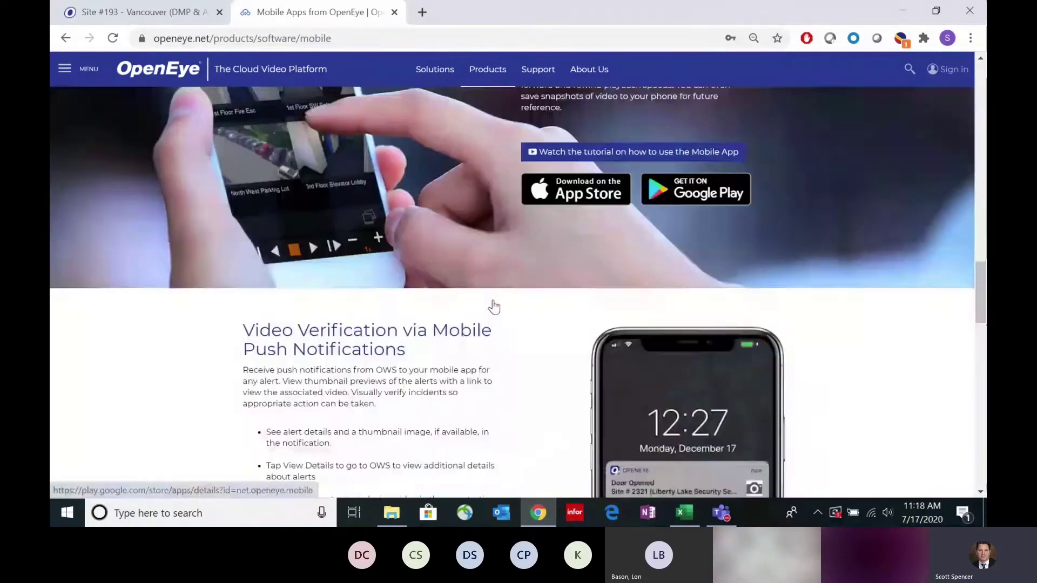
scroll(493, 307, down, 5)
scroll(716, 336, up, 1)
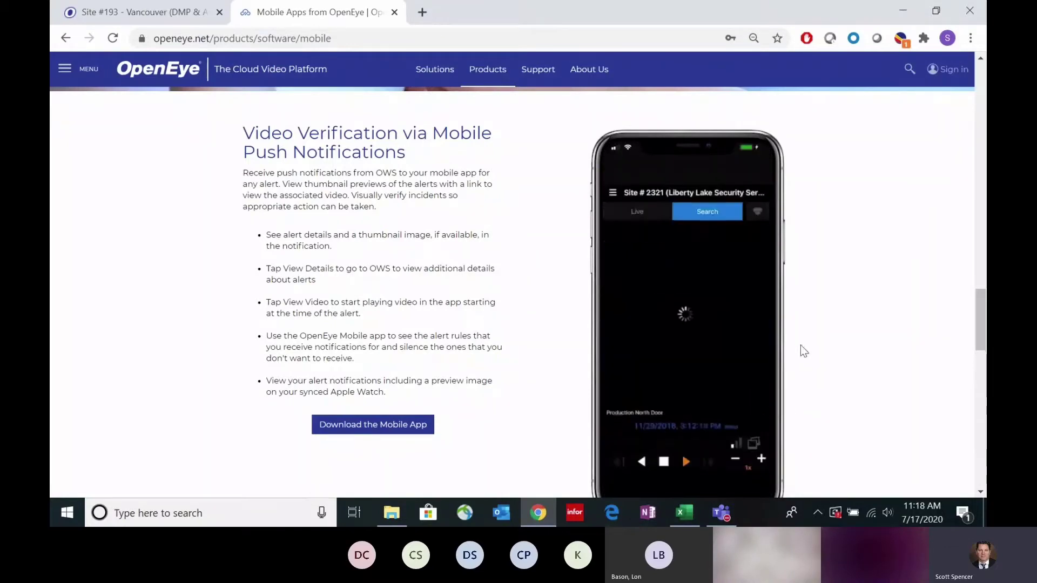
scroll(803, 348, down, 1)
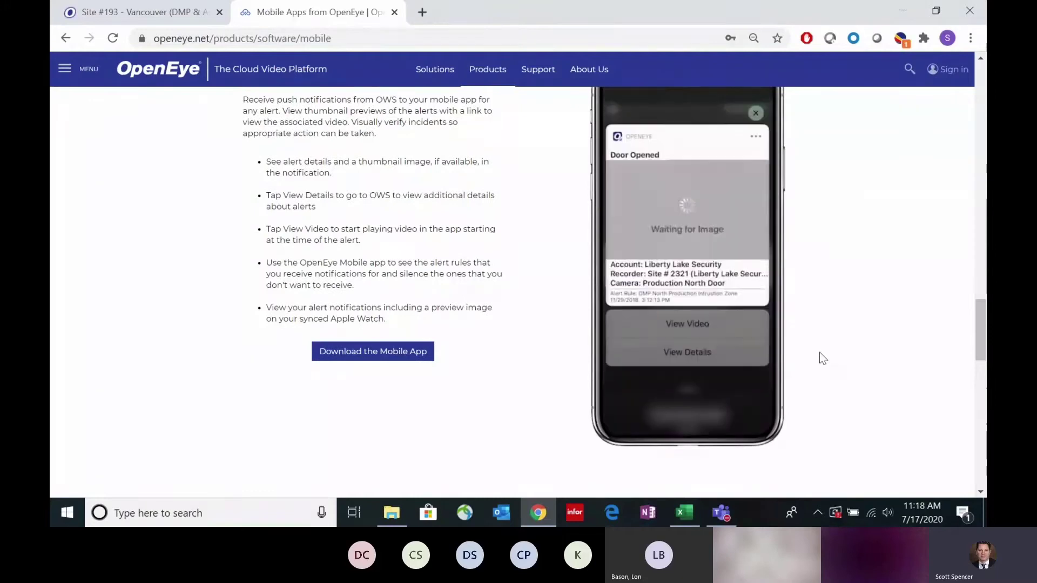
scroll(819, 354, up, 1)
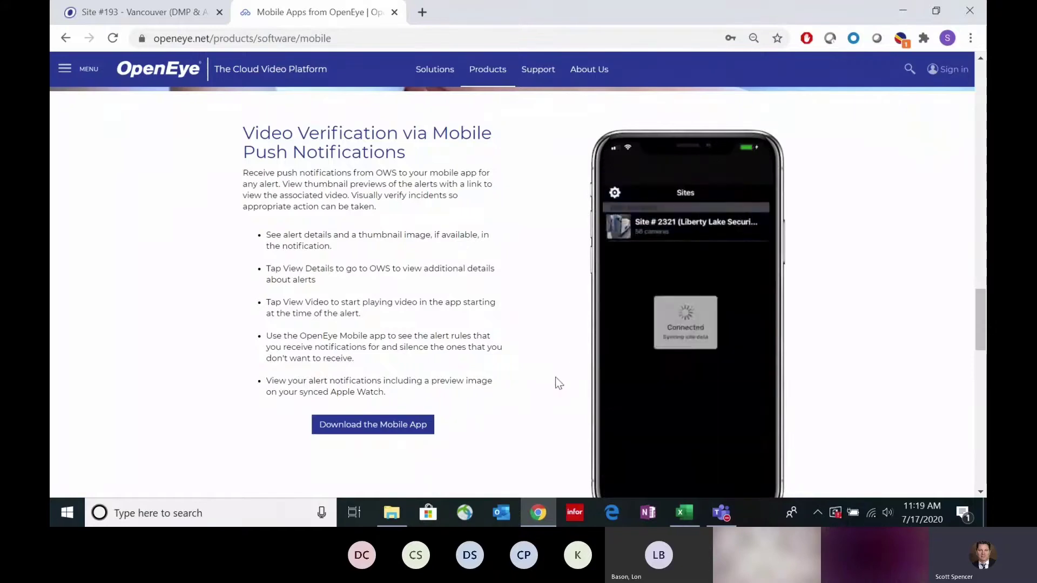
Step: Back in the Vancouver event search, search Access events for Access Denied: Invalid Code
click(168, 12)
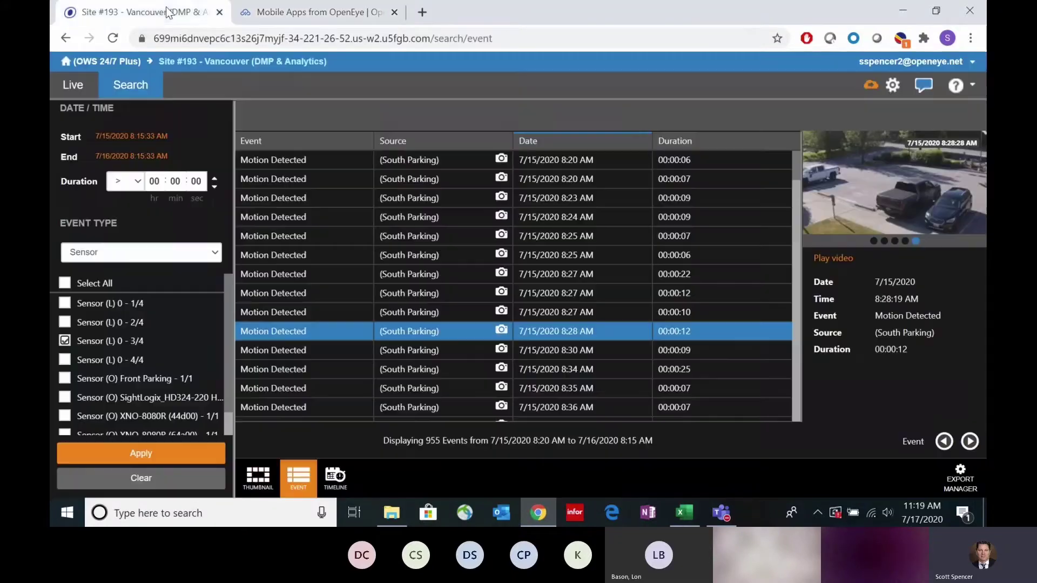
click(139, 258)
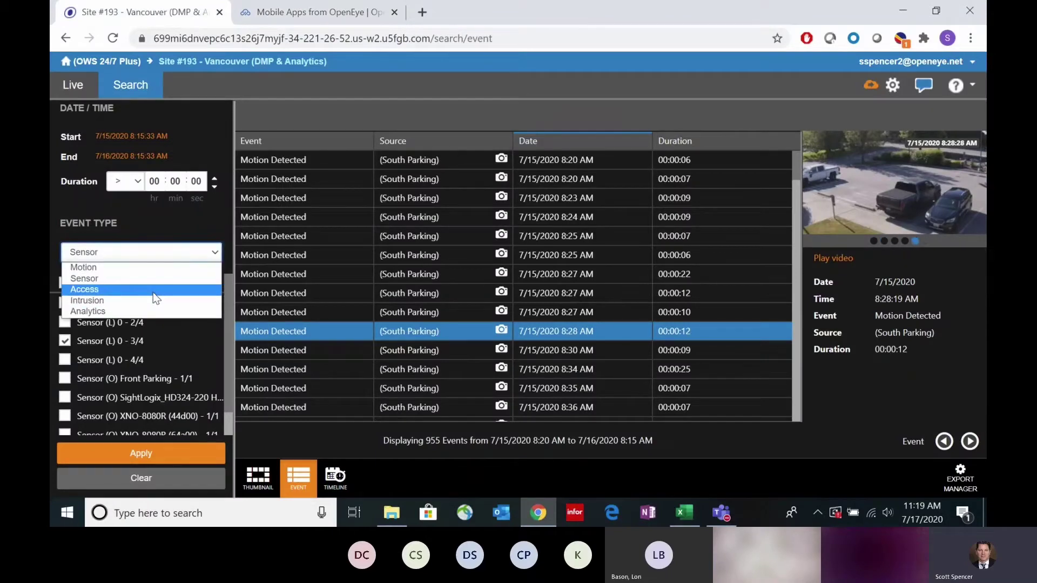
click(157, 300)
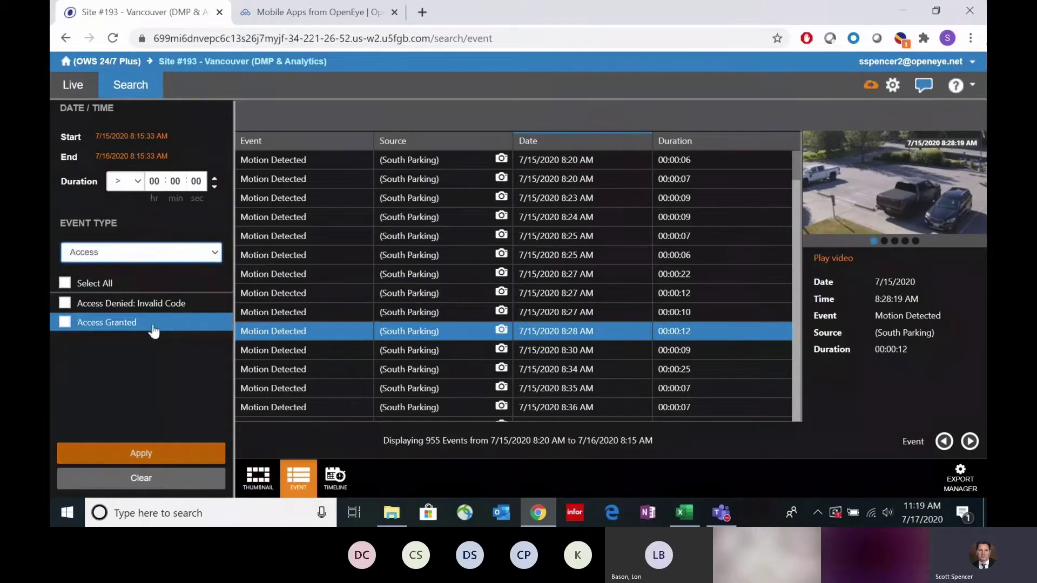
click(65, 303)
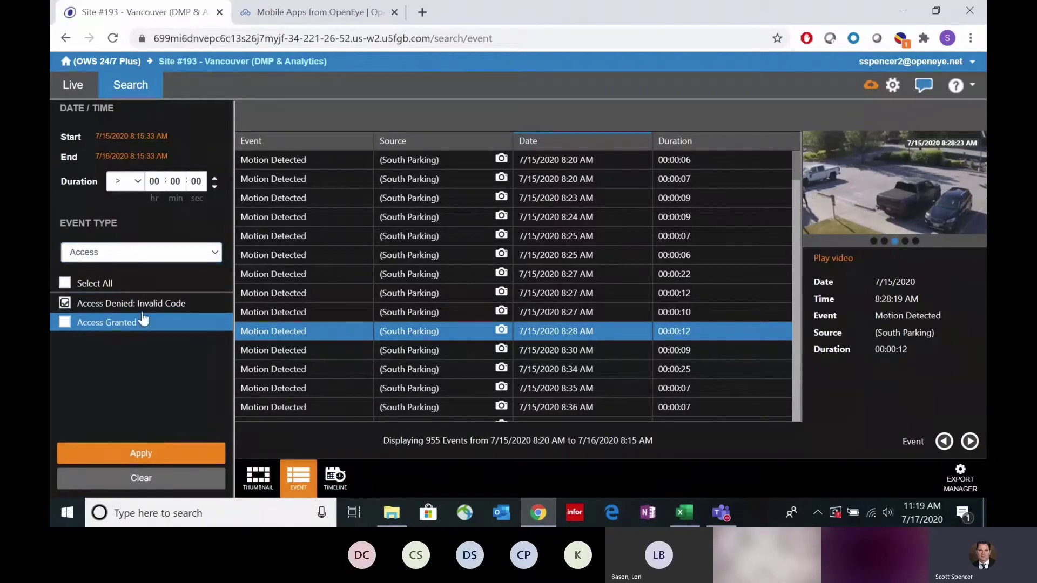
click(161, 456)
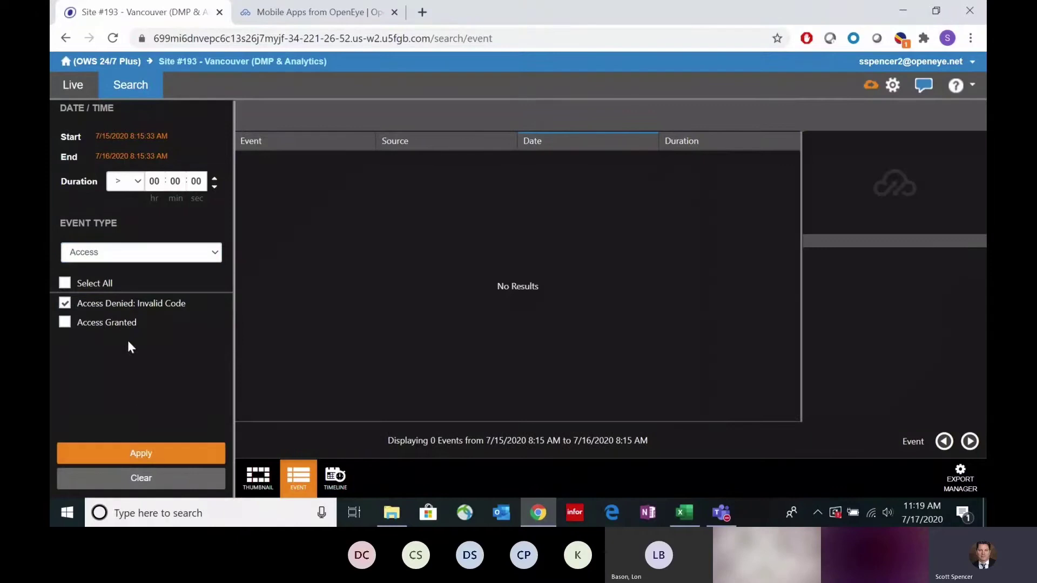
Step: Swap the filter to Access Granted and apply, listing the single 7/15/2020 12:45 PM event
click(66, 322)
click(65, 304)
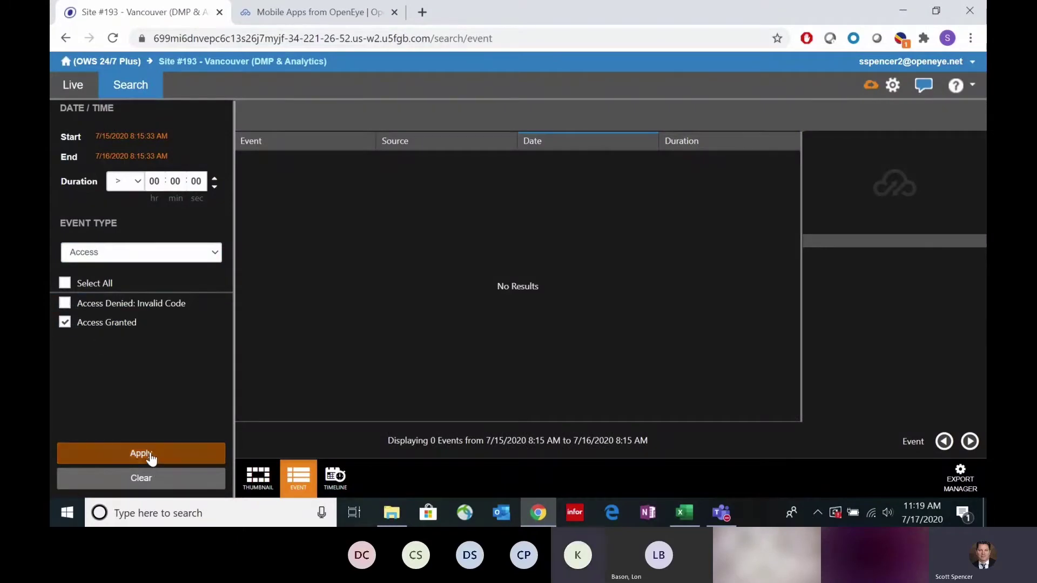
click(150, 457)
mouse_move(506, 159)
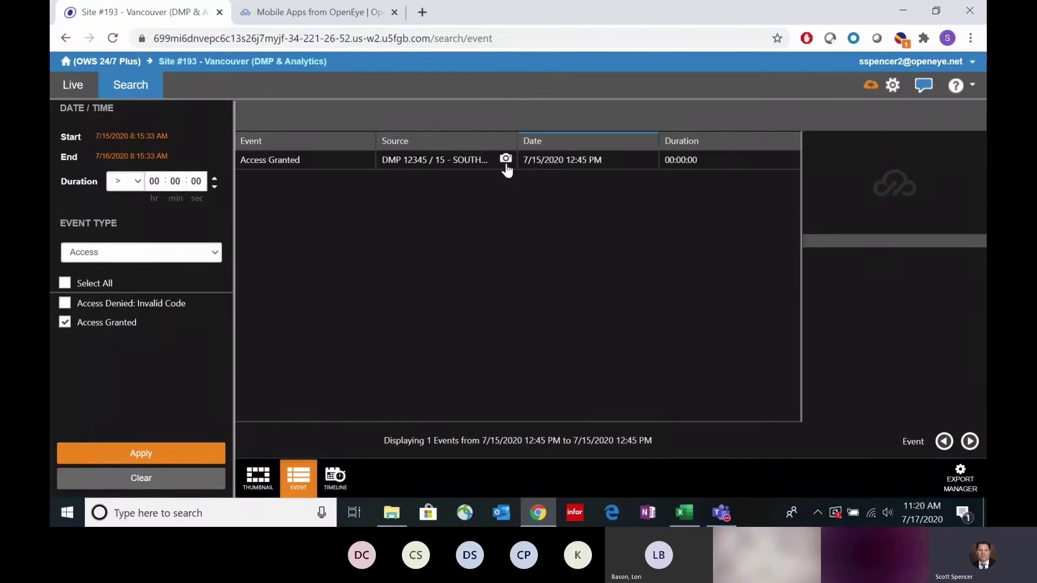
Step: Play the South Door Outside footage of the 12:45 PM Access Granted event and stop at 12:45:42 PM
click(482, 164)
double_click(535, 172)
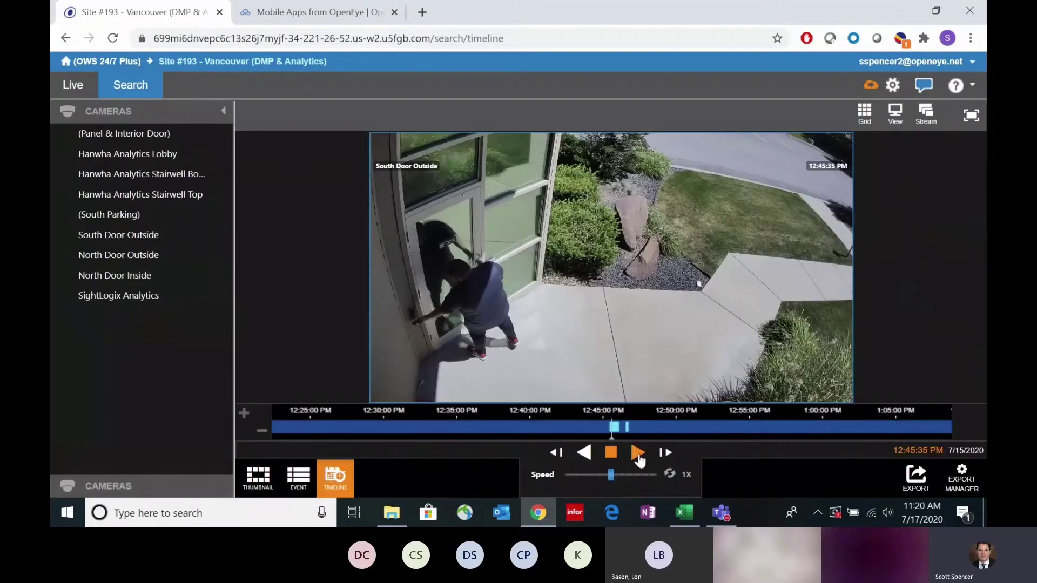
click(637, 453)
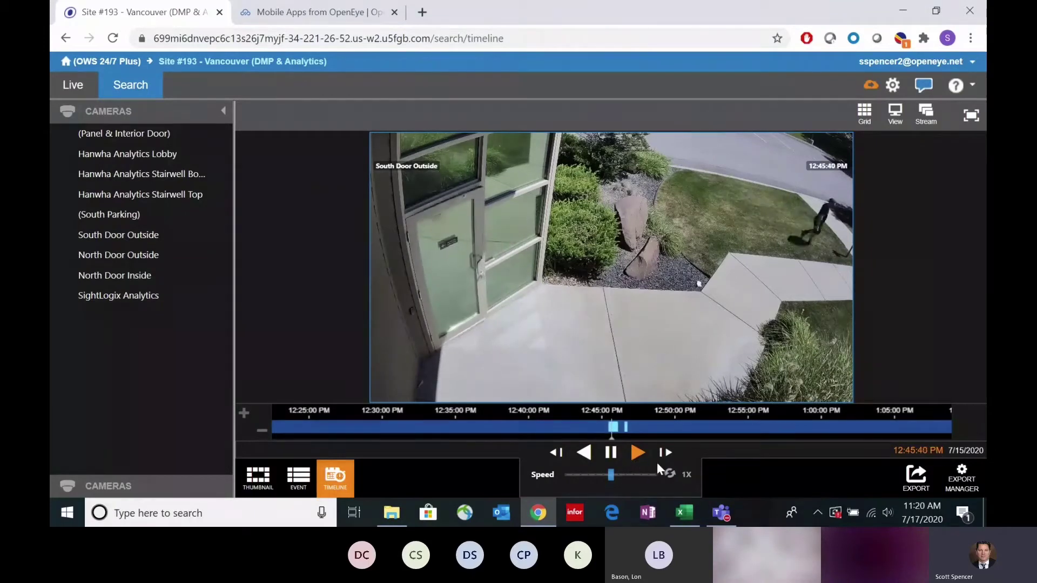
click(612, 454)
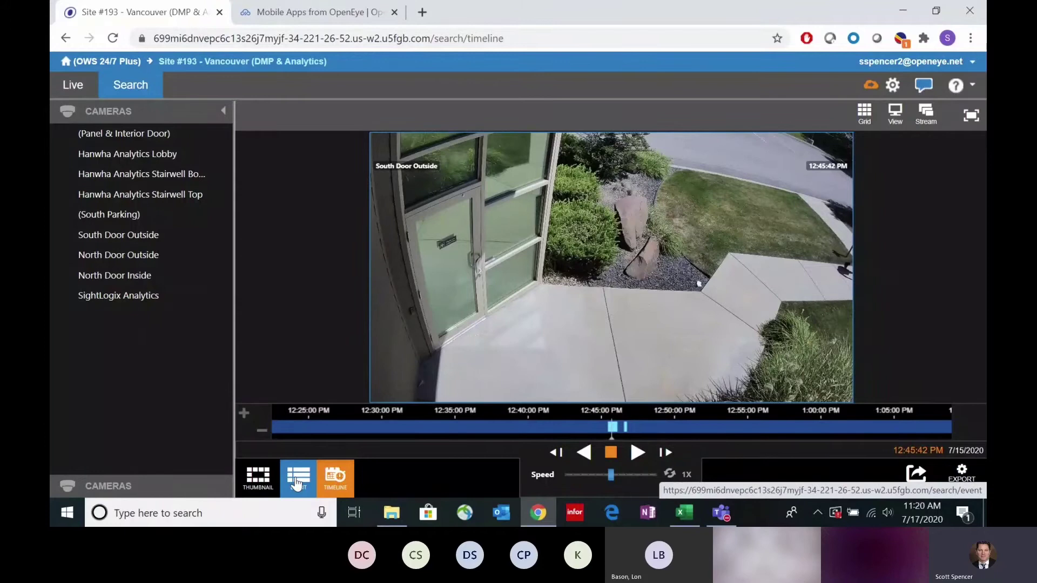
Step: Return to the OWS home page and open the Video clips list
click(127, 63)
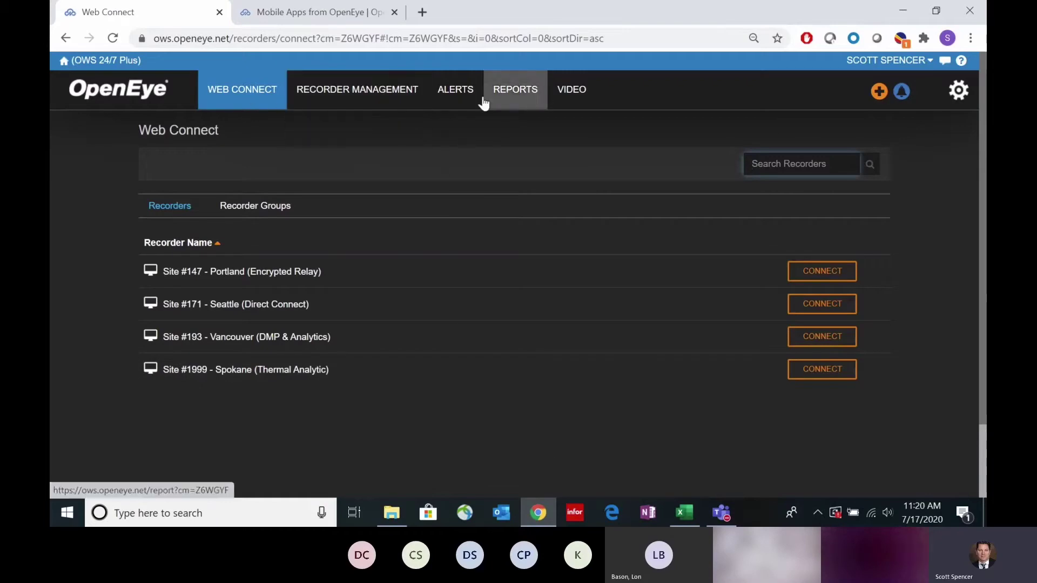
mouse_move(478, 99)
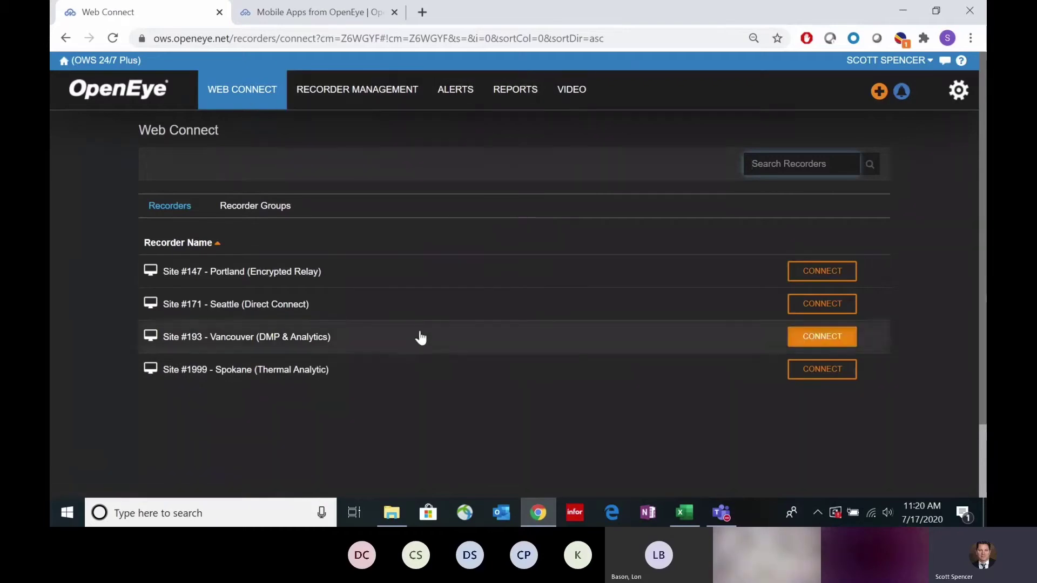
mouse_move(568, 97)
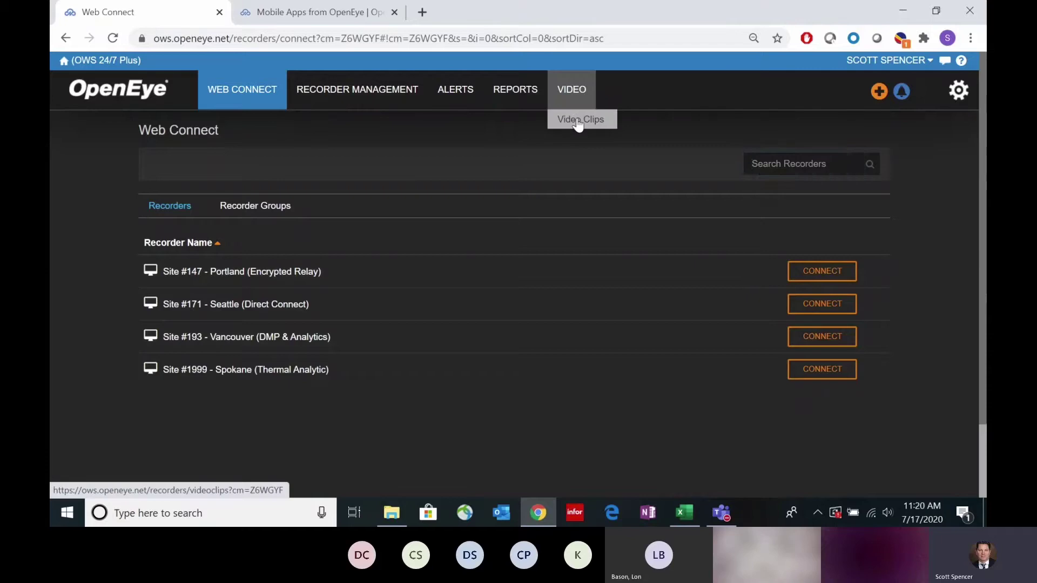
click(577, 119)
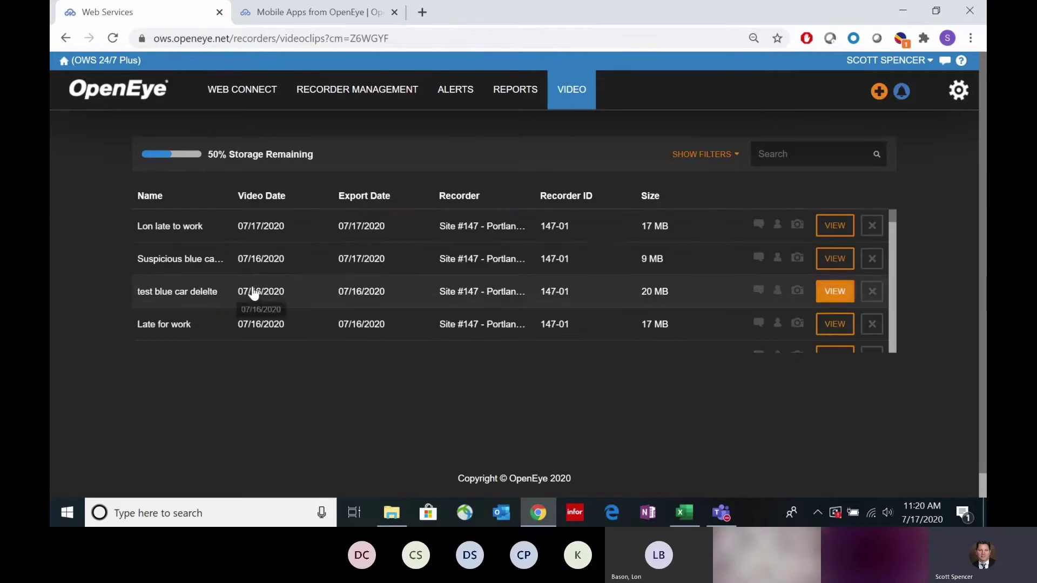
Step: Scroll through the exported clips and back up to the newest 07/17/2020 clip
scroll(254, 291, down, 2)
scroll(284, 283, down, 3)
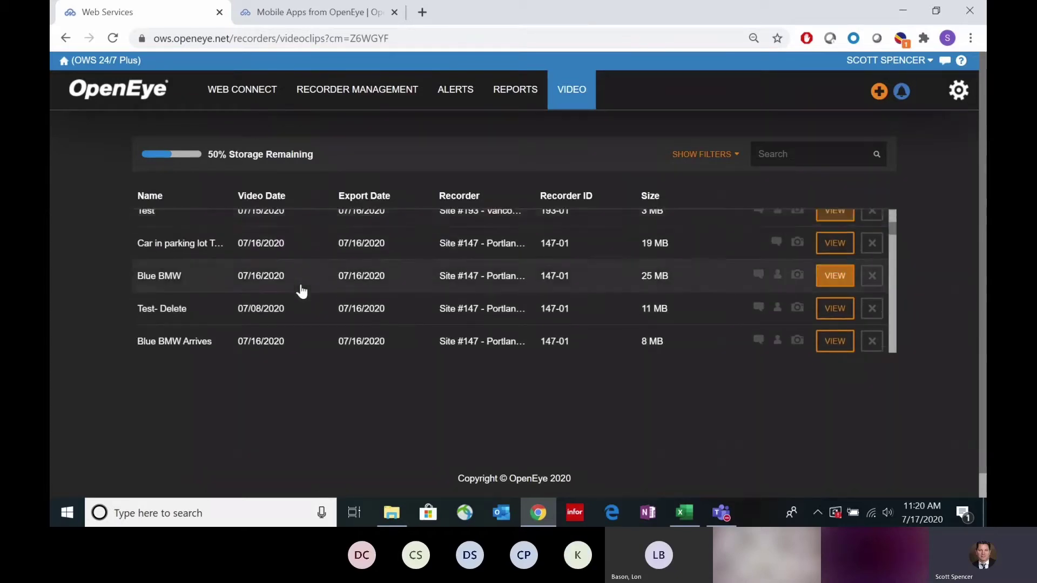
scroll(303, 292, down, 2)
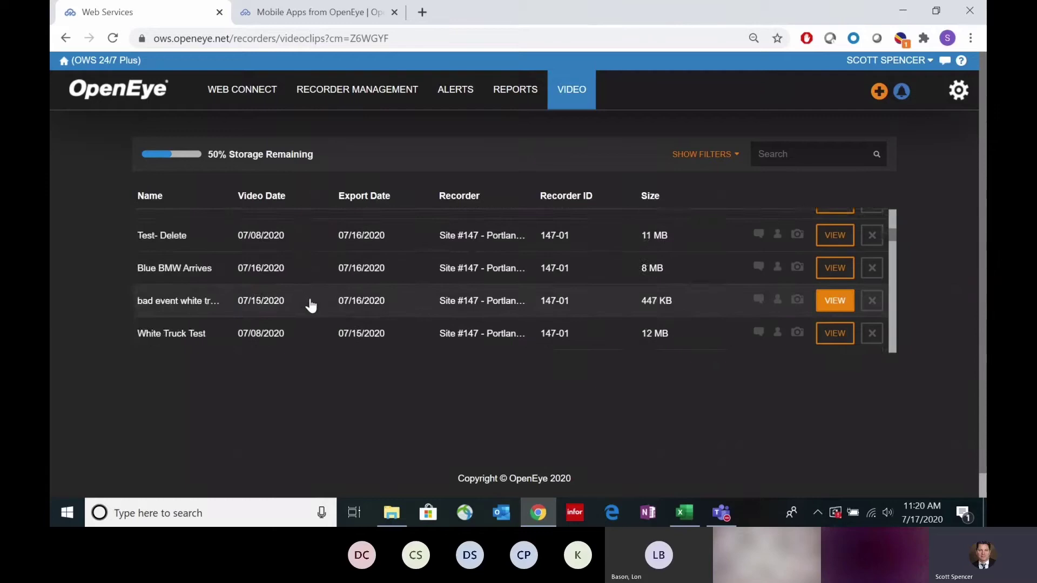
scroll(309, 304, down, 2)
scroll(315, 300, down, 2)
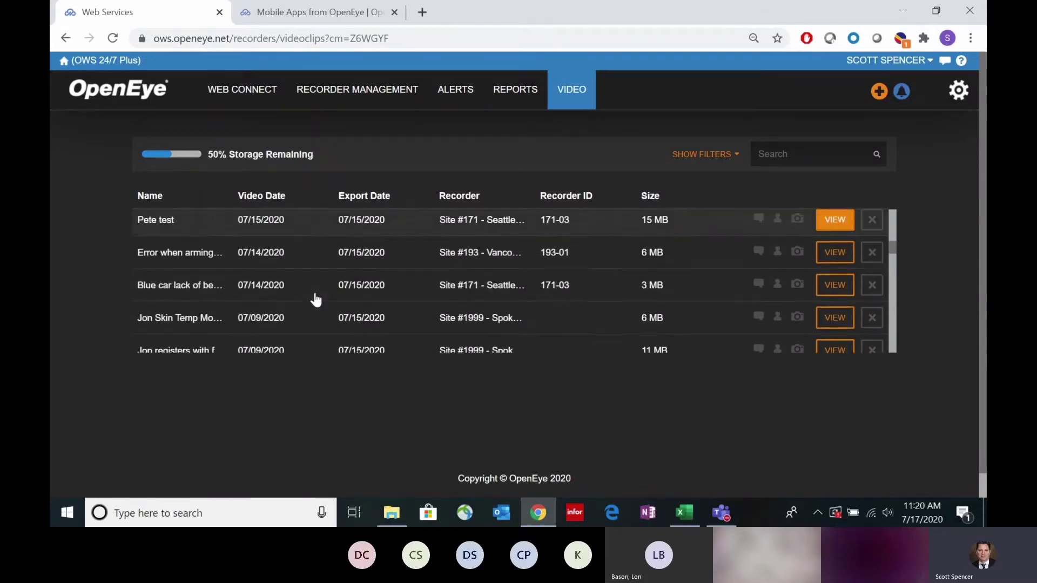
scroll(315, 297, down, 2)
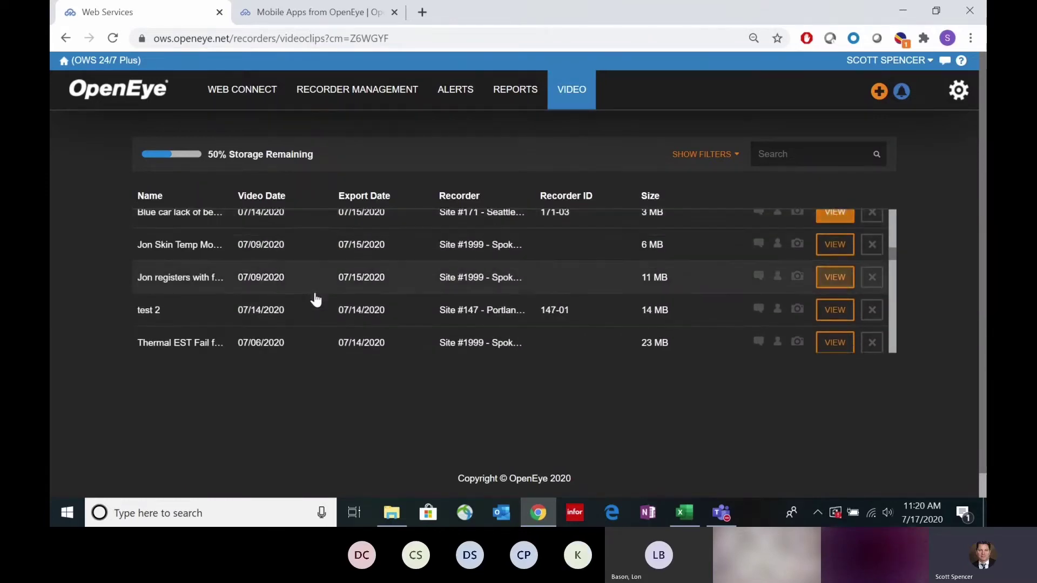
scroll(280, 316, down, 5)
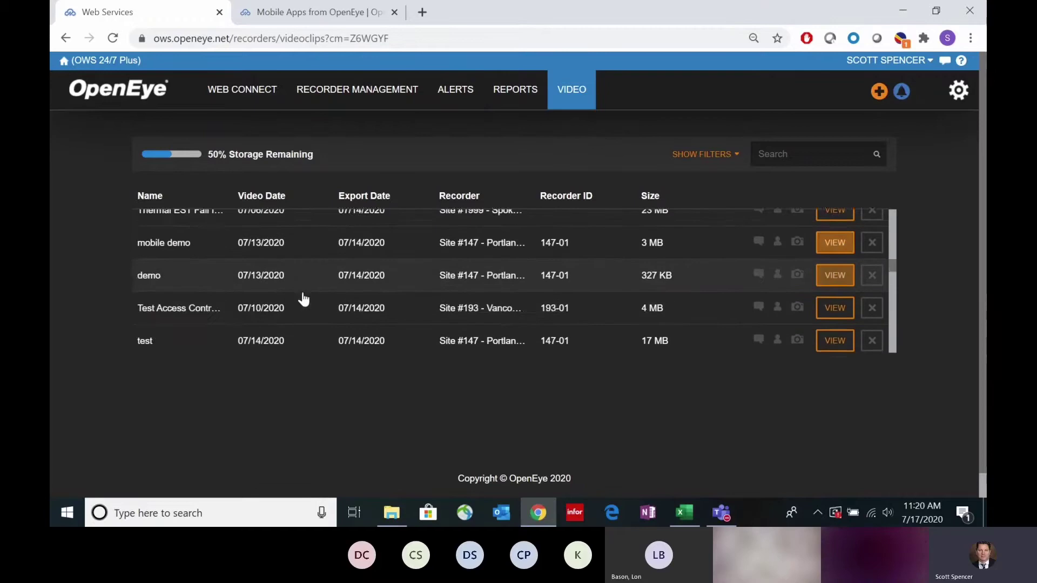
scroll(310, 297, down, 2)
scroll(311, 297, up, 15)
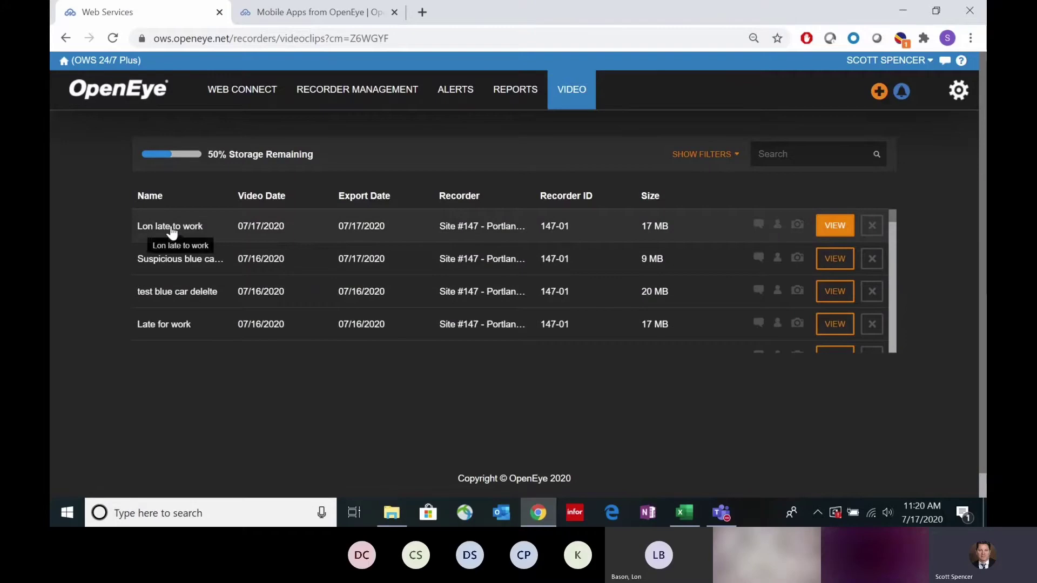
Step: Open the newest late-to-work clip and play its East Parking footage full screen
click(834, 231)
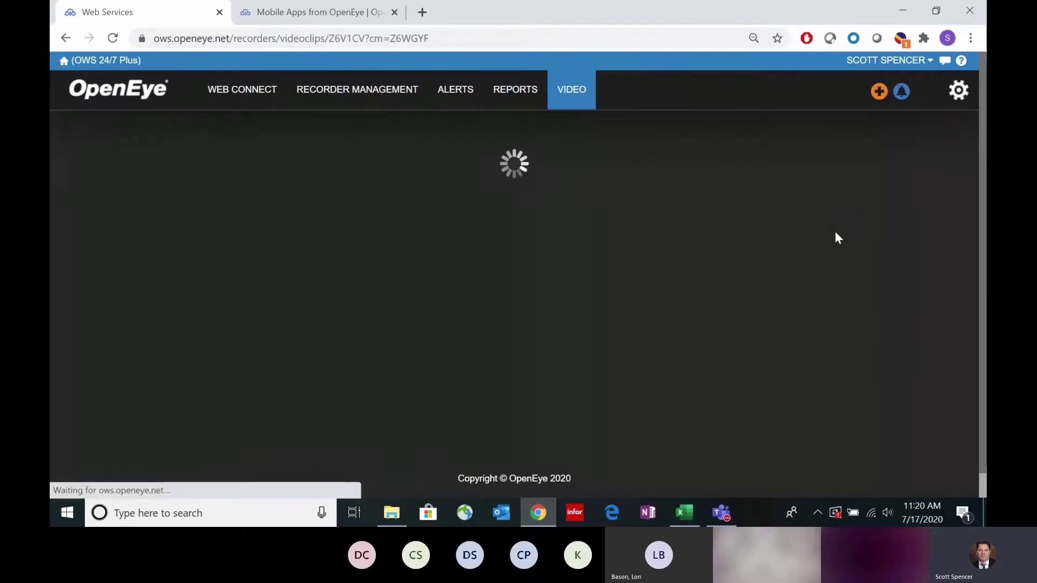
click(358, 323)
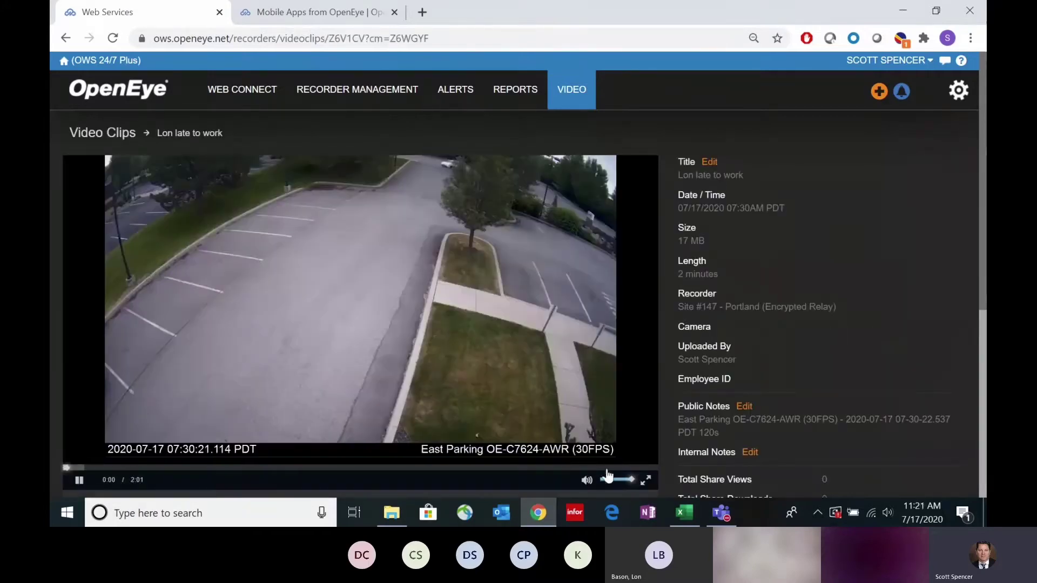
click(646, 480)
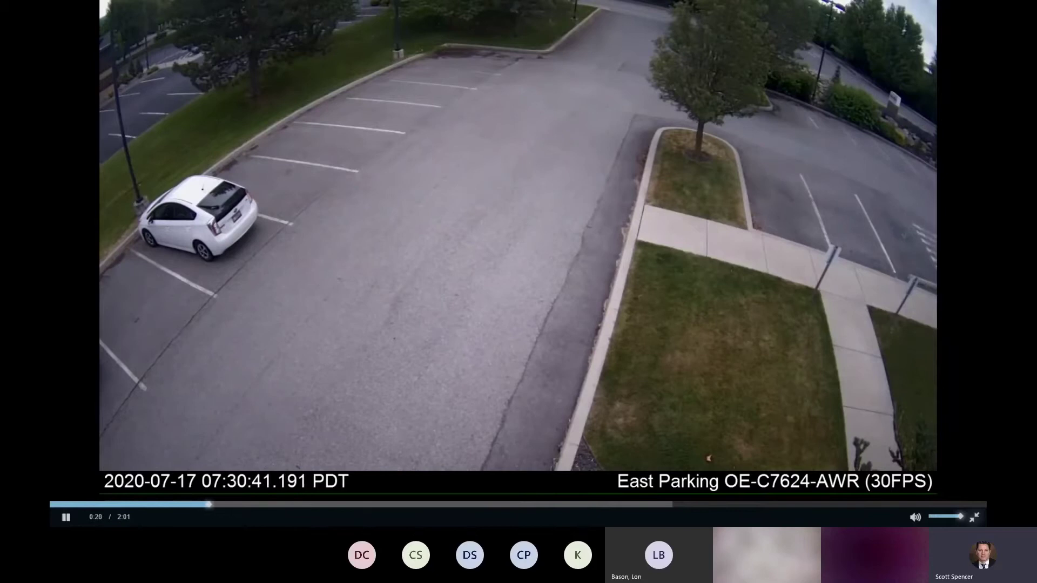
Step: Skip ahead through the clip, pause at 1:16, and exit full screen to the clip details
click(300, 505)
click(339, 507)
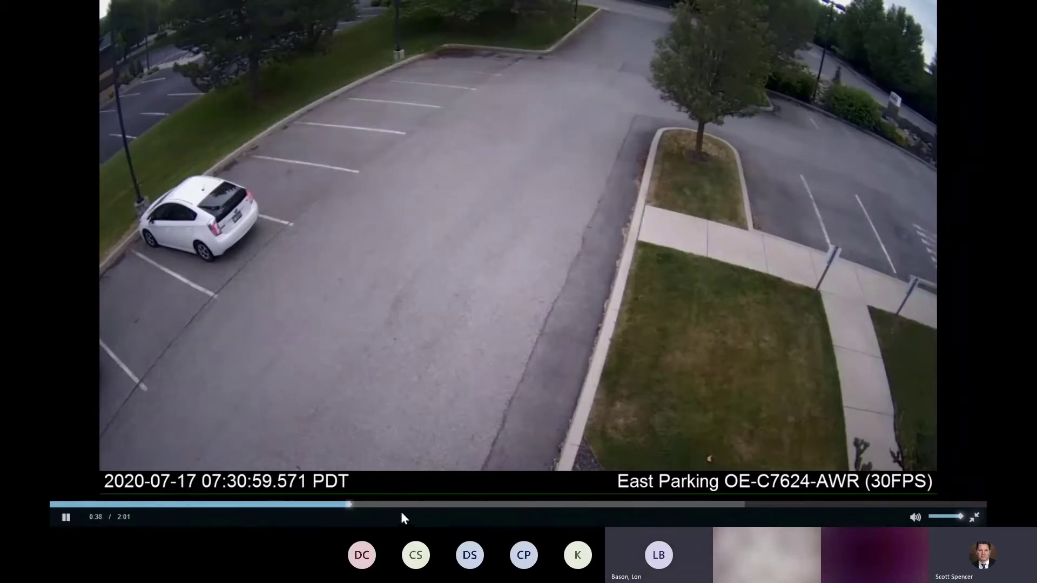
click(401, 506)
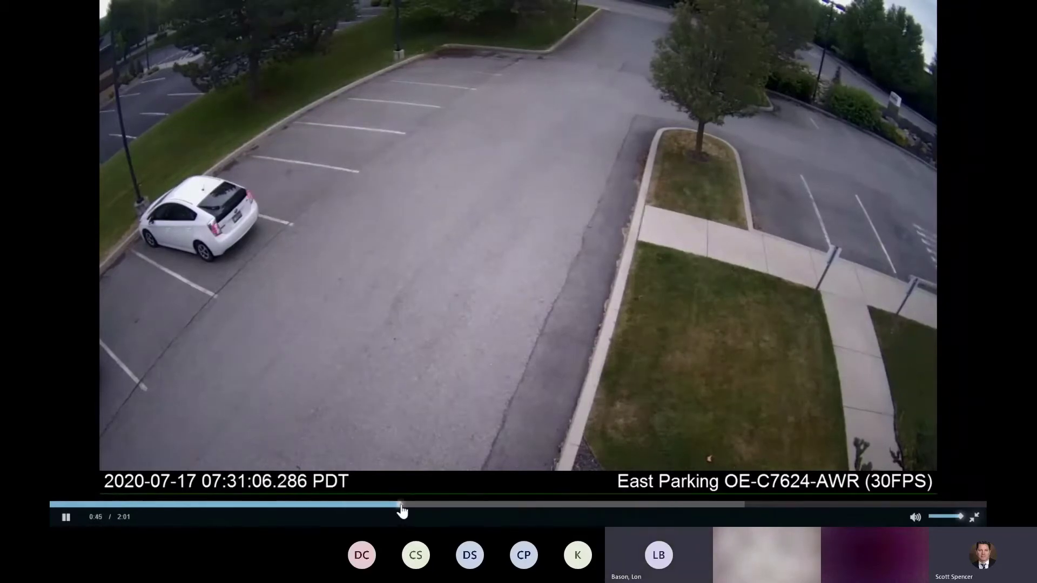
click(443, 506)
click(499, 505)
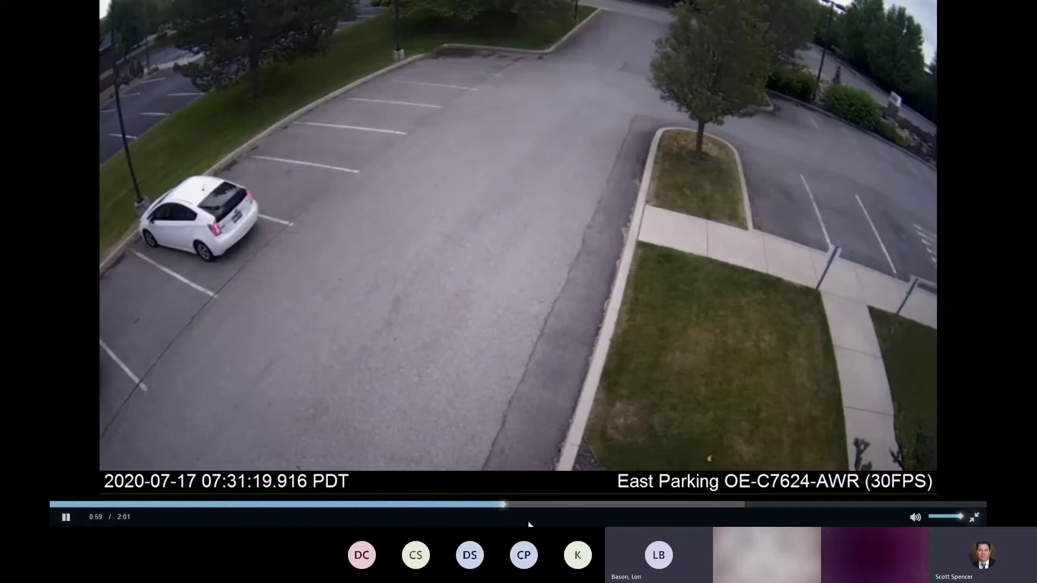
click(559, 505)
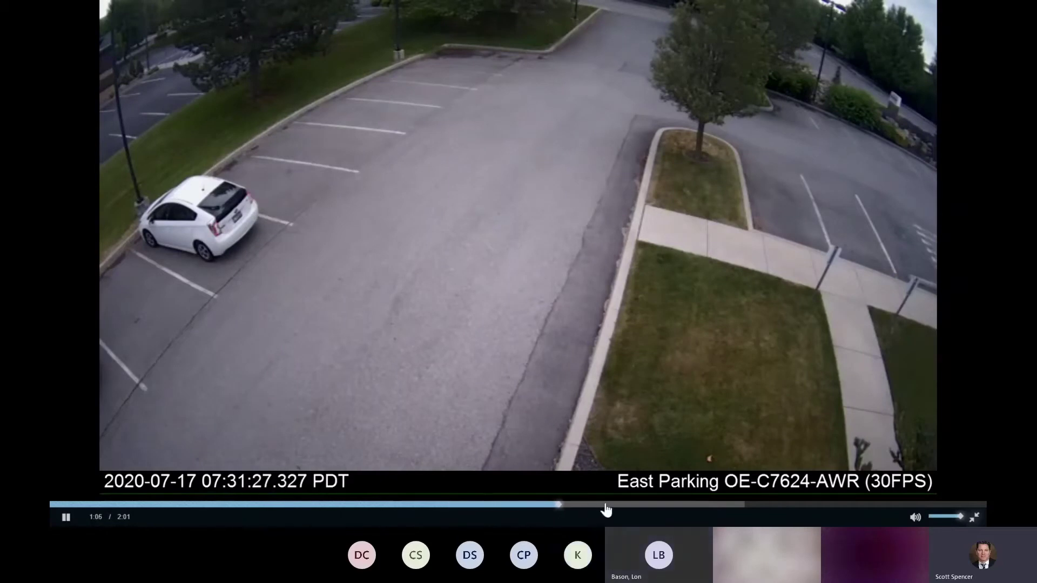
click(606, 506)
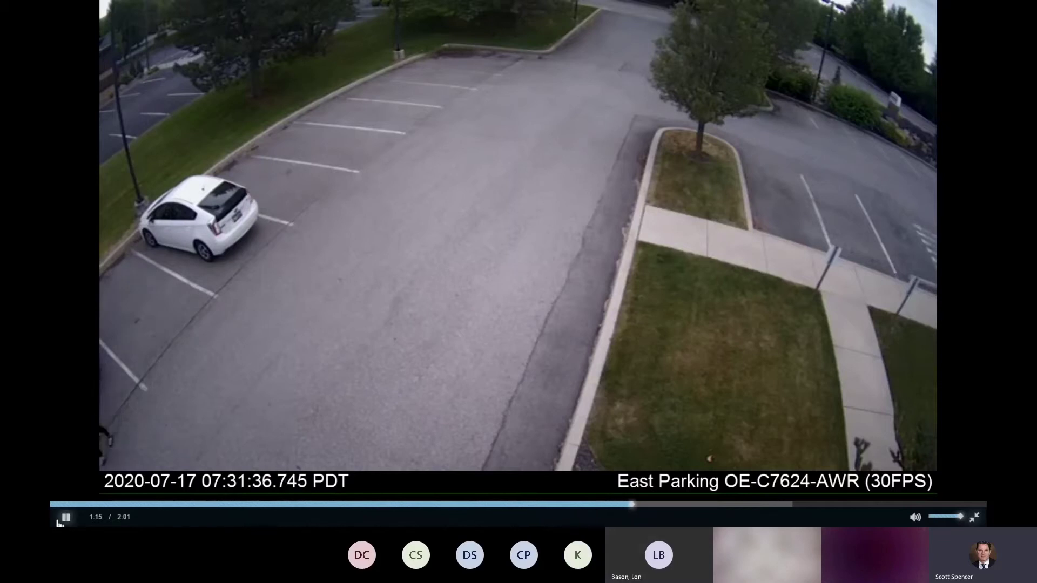
click(59, 520)
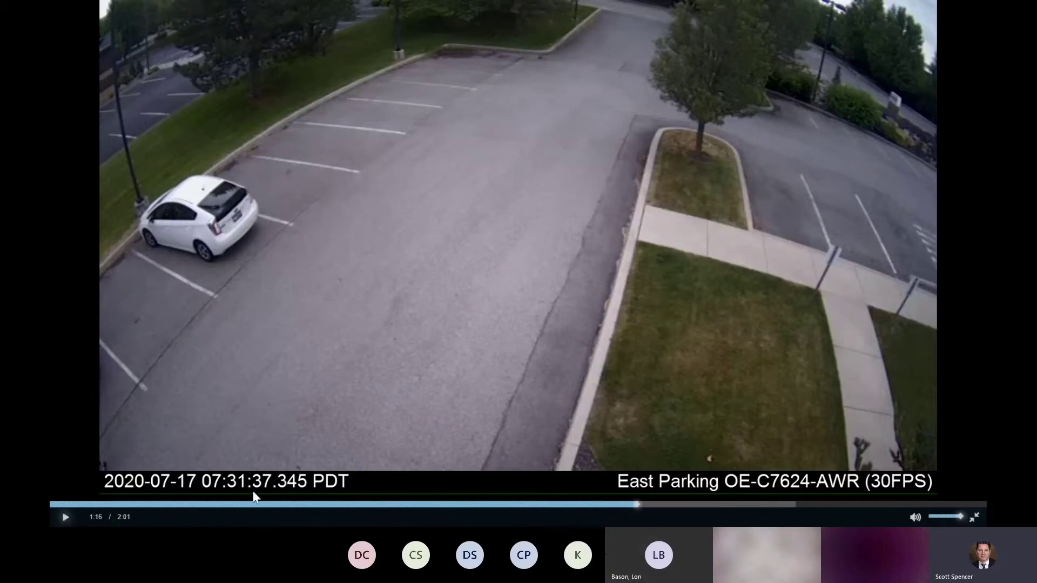
click(975, 516)
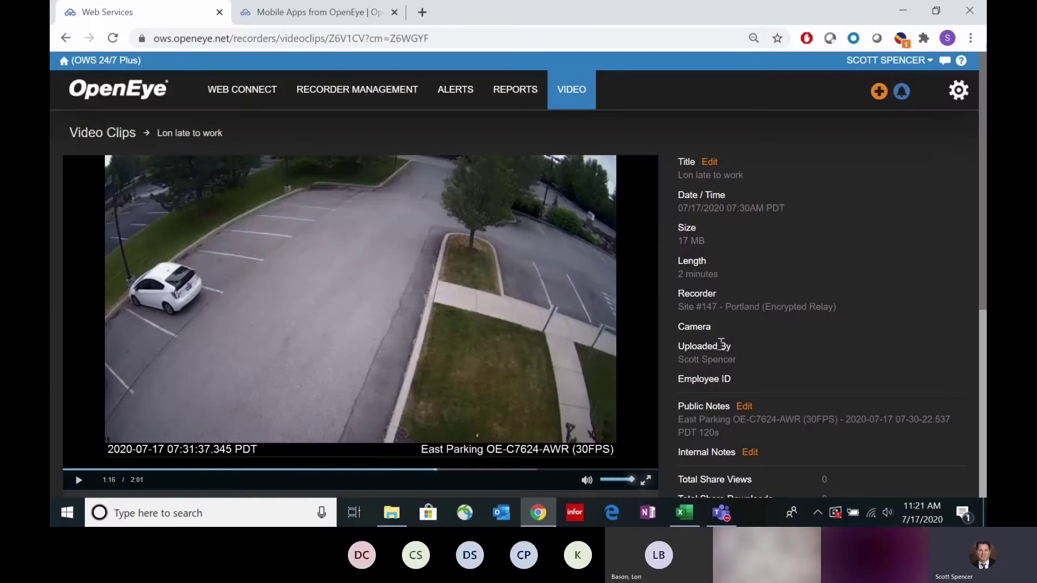
Step: Scroll down the clip page to the Share Video Clips section, which shows no shares yet
scroll(778, 358, down, 2)
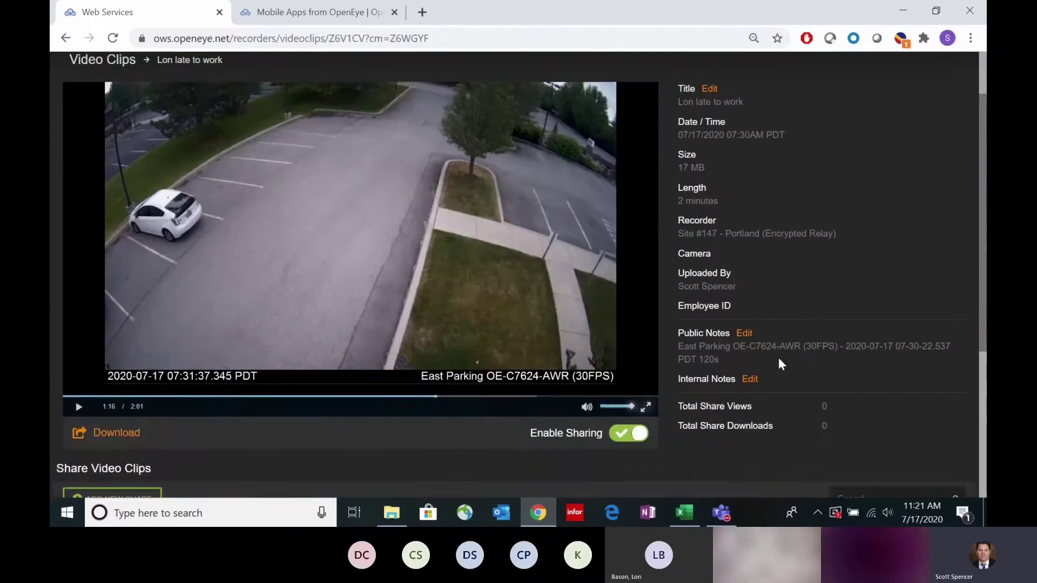
scroll(779, 358, up, 2)
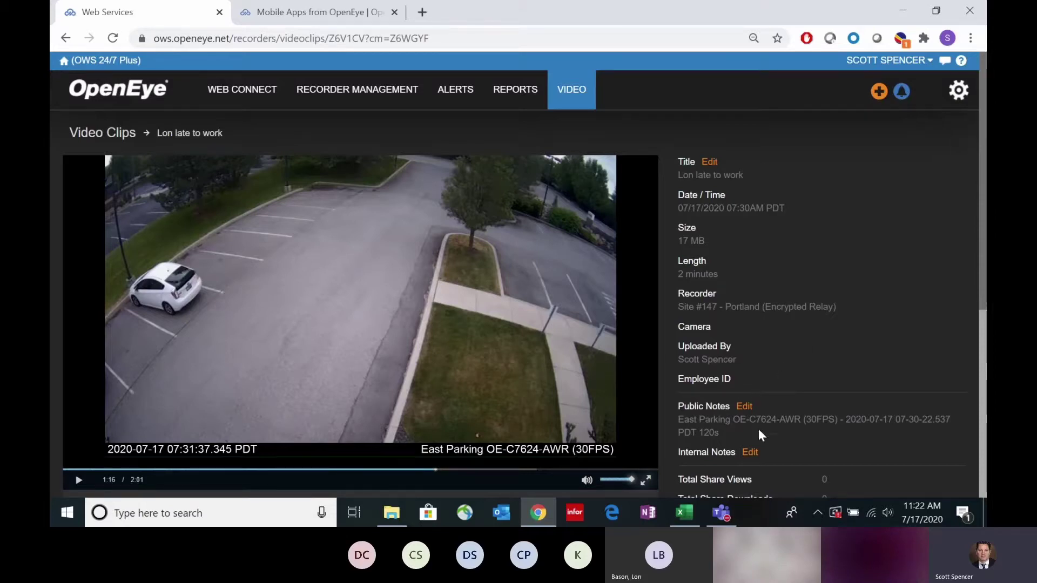
scroll(769, 365, down, 1)
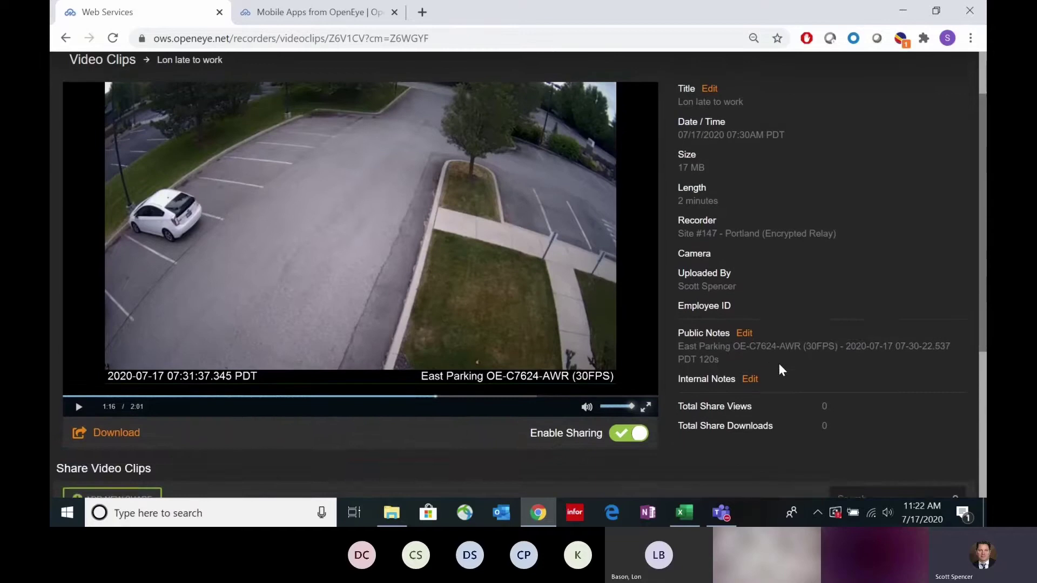
scroll(779, 364, up, 1)
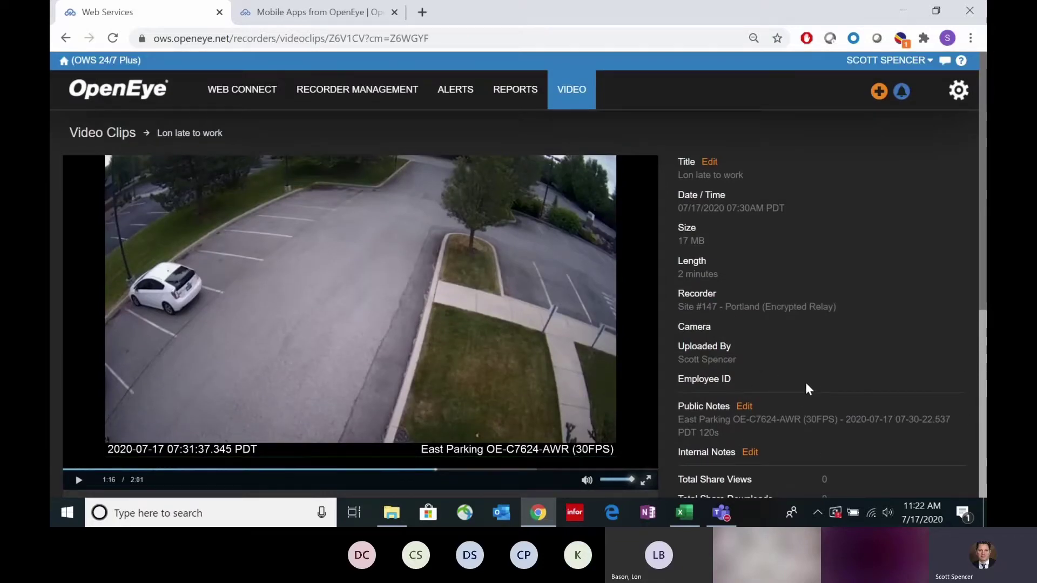
scroll(753, 332, down, 1)
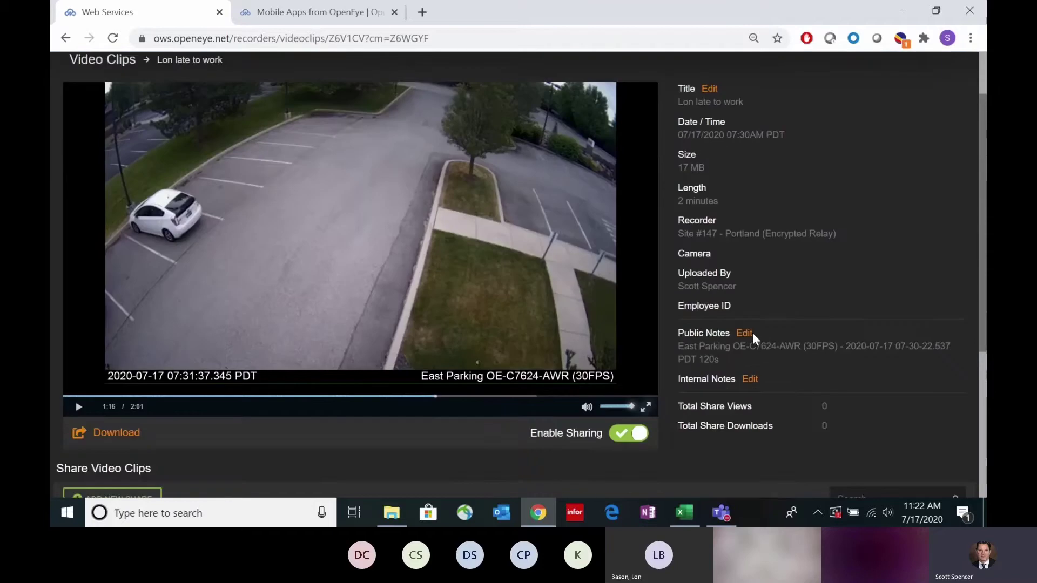
scroll(732, 369, up, 1)
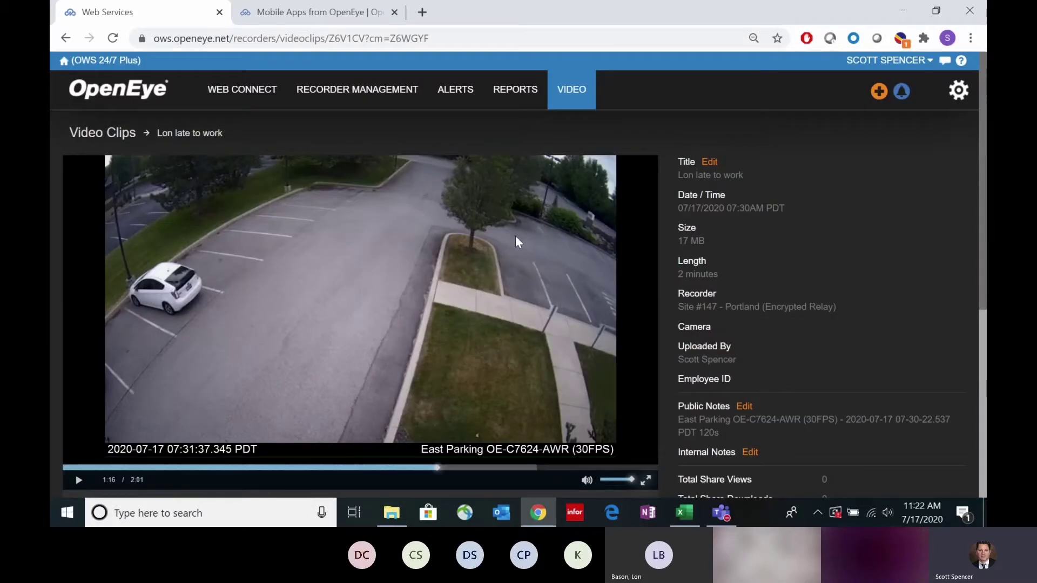
scroll(393, 328, down, 2)
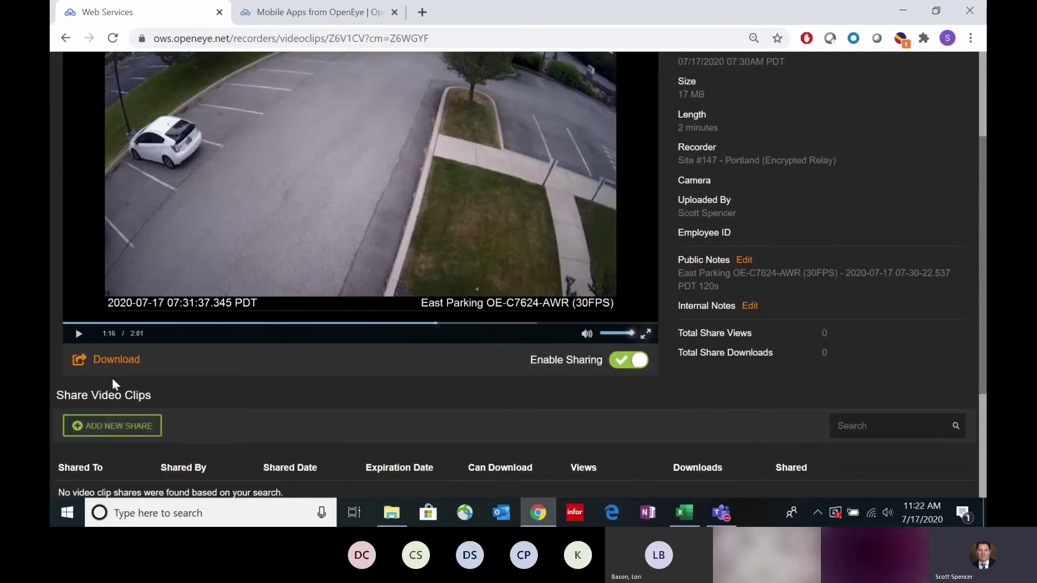
Step: Start a new share and enter the guest recipient's e-mail address
click(113, 427)
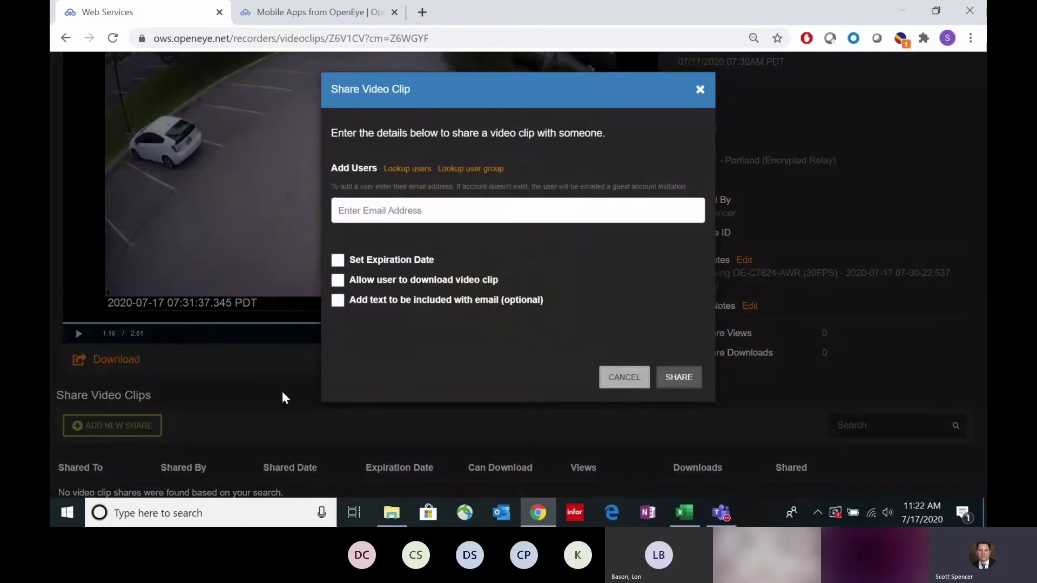
click(436, 211)
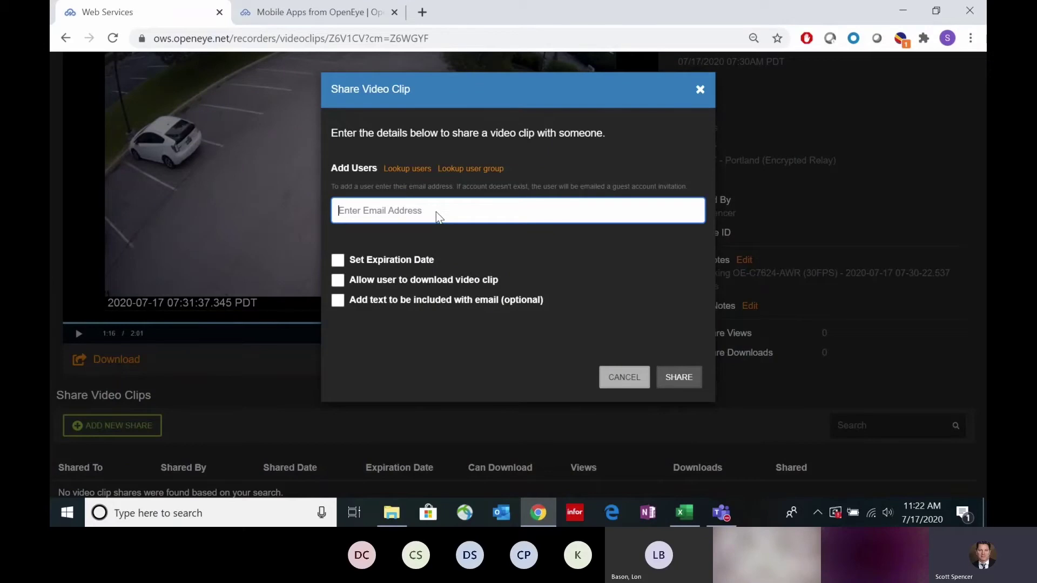
text(p)
key(BackSpace)
text(jplove)
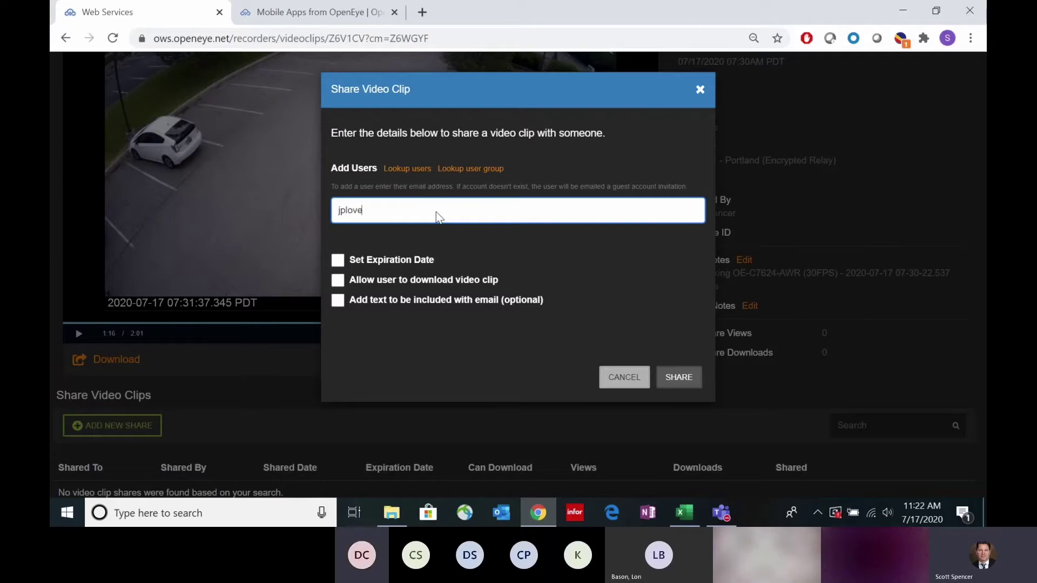
key(BackSpace)
key(BackSpace)
key(BackSpace)
key(BackSpace)
key(BackSpace)
key(BackSpace)
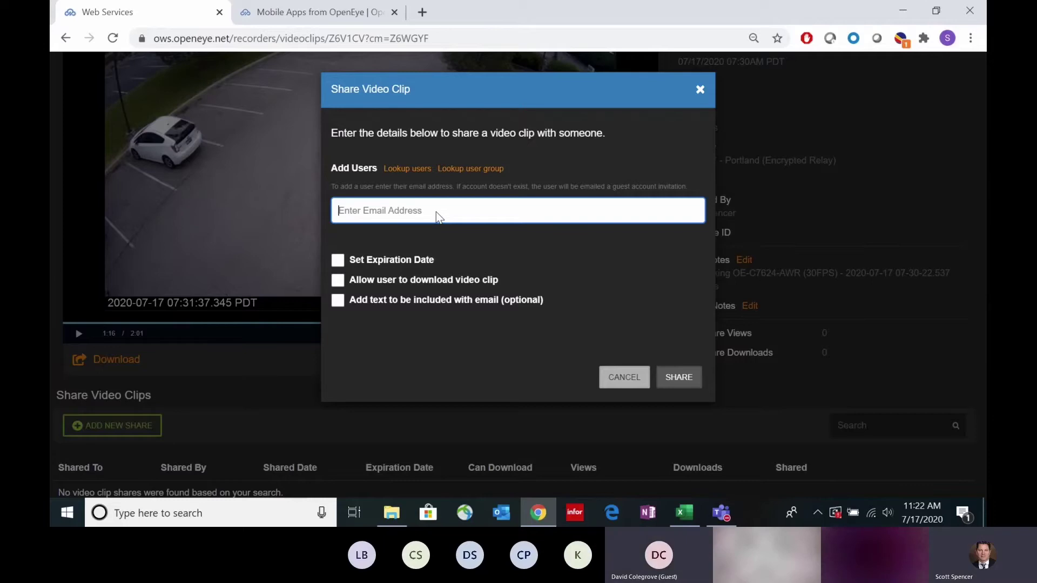
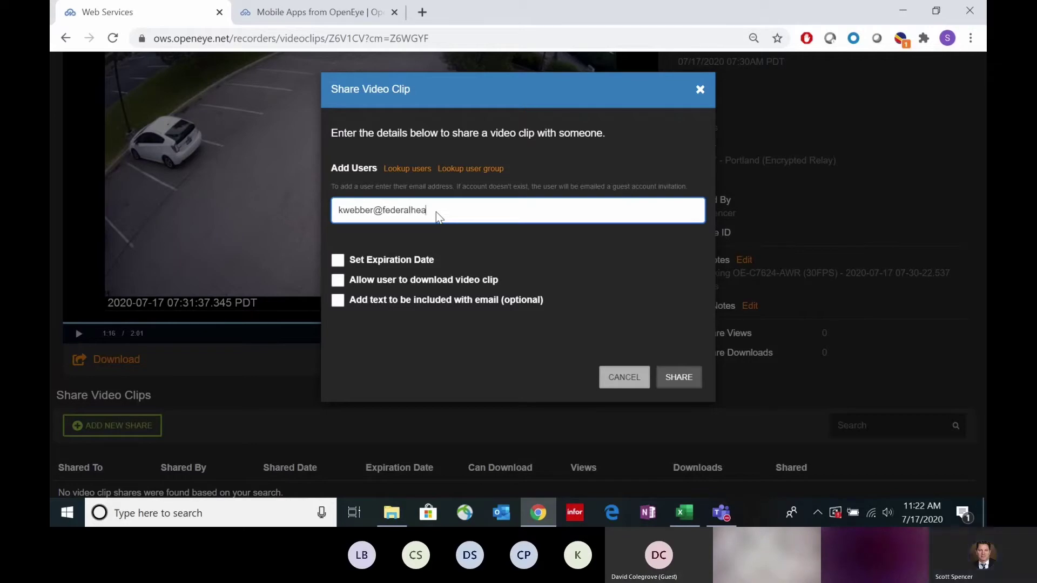
click(510, 242)
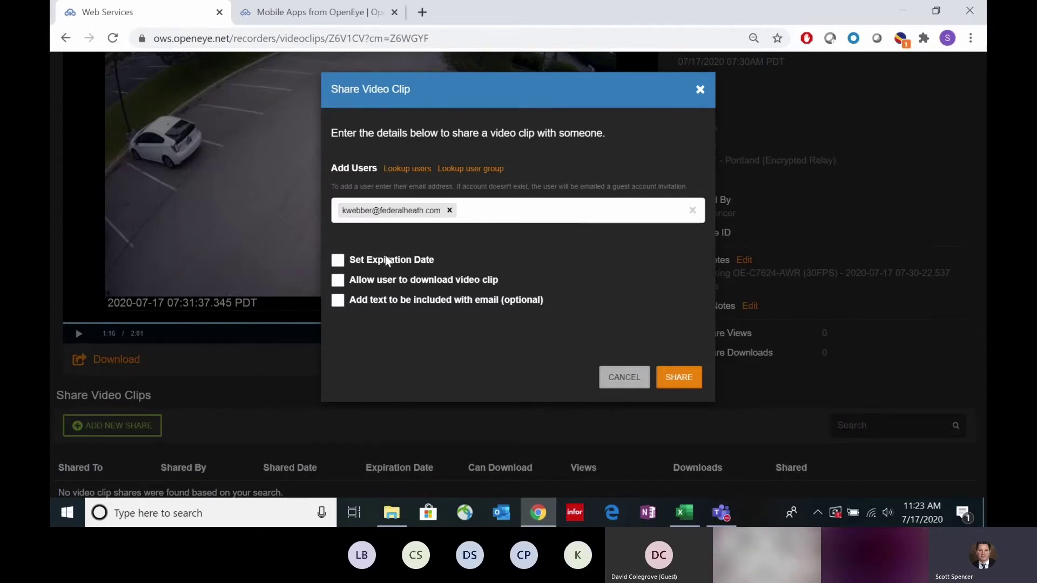
Step: Add a note about a colleague being late, correct 'plaes' to 'please', and share the clip
click(339, 301)
click(401, 332)
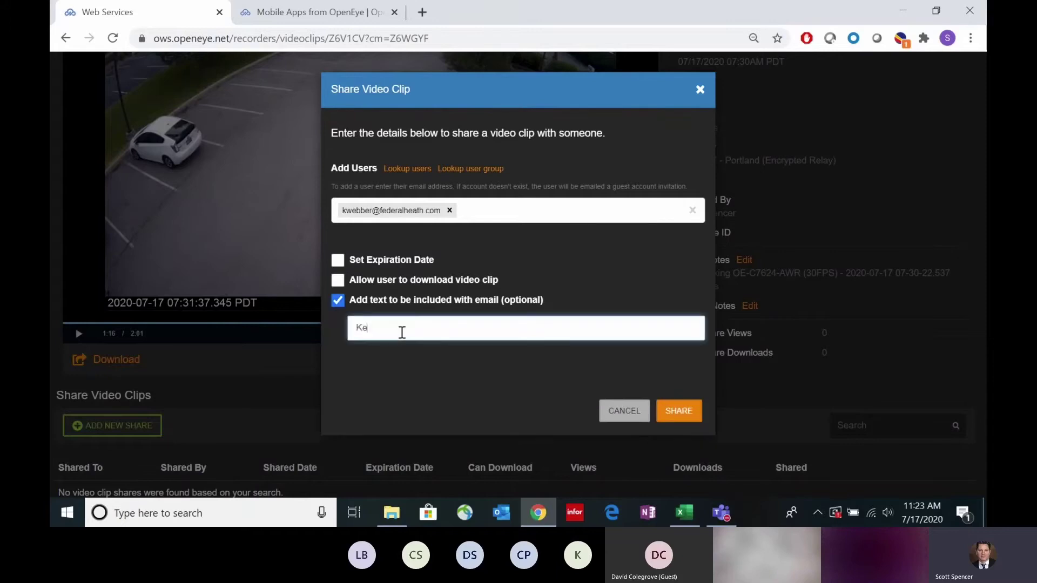
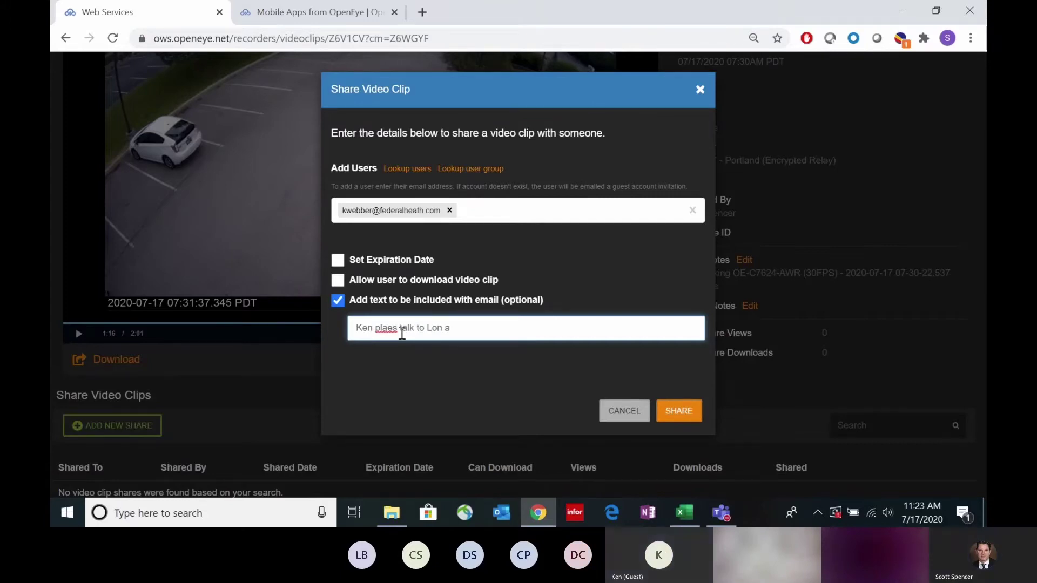
text(bout being late.)
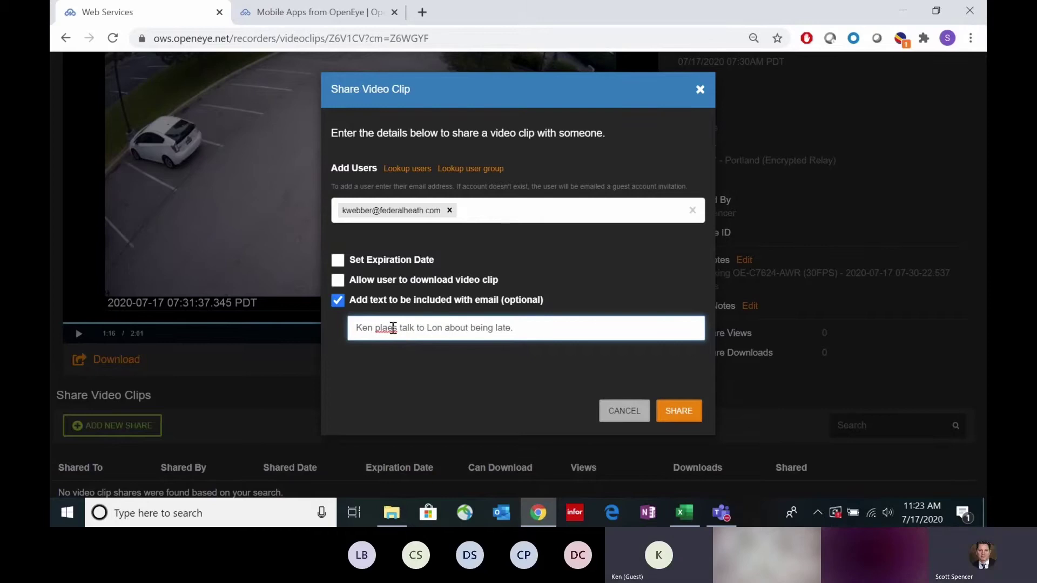
right_click(393, 327)
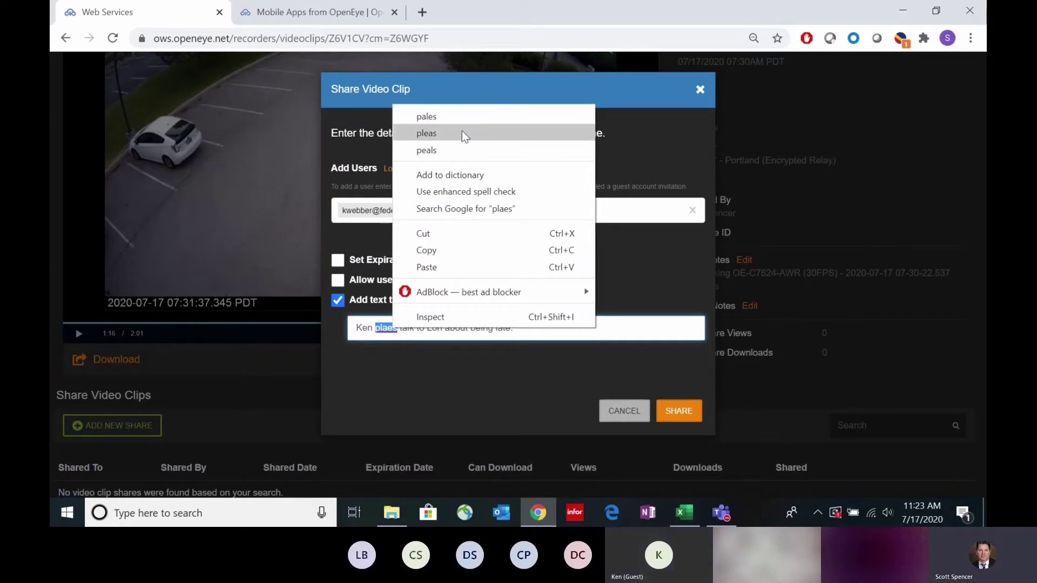
click(426, 133)
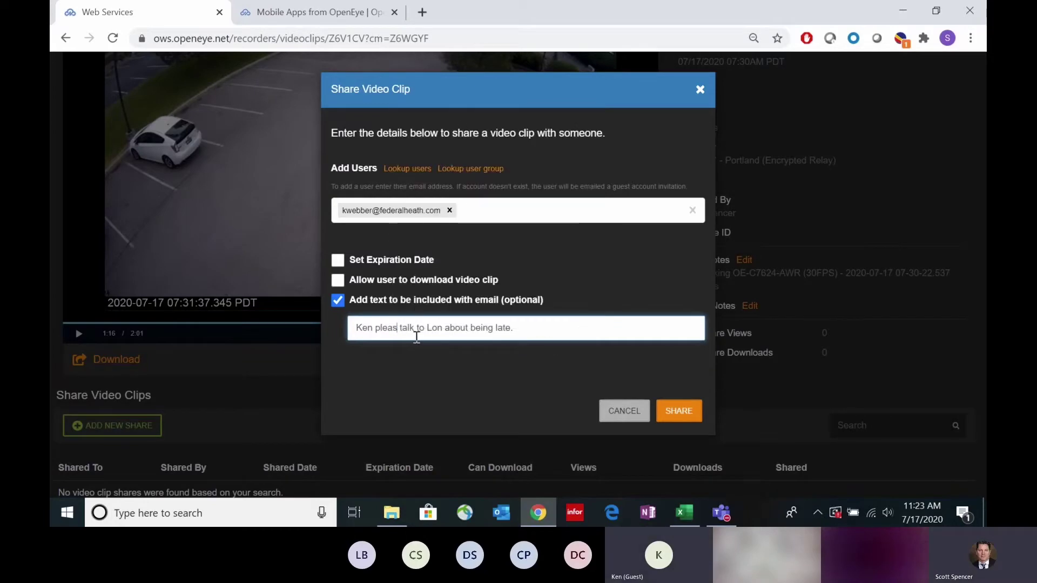
text(e)
click(442, 360)
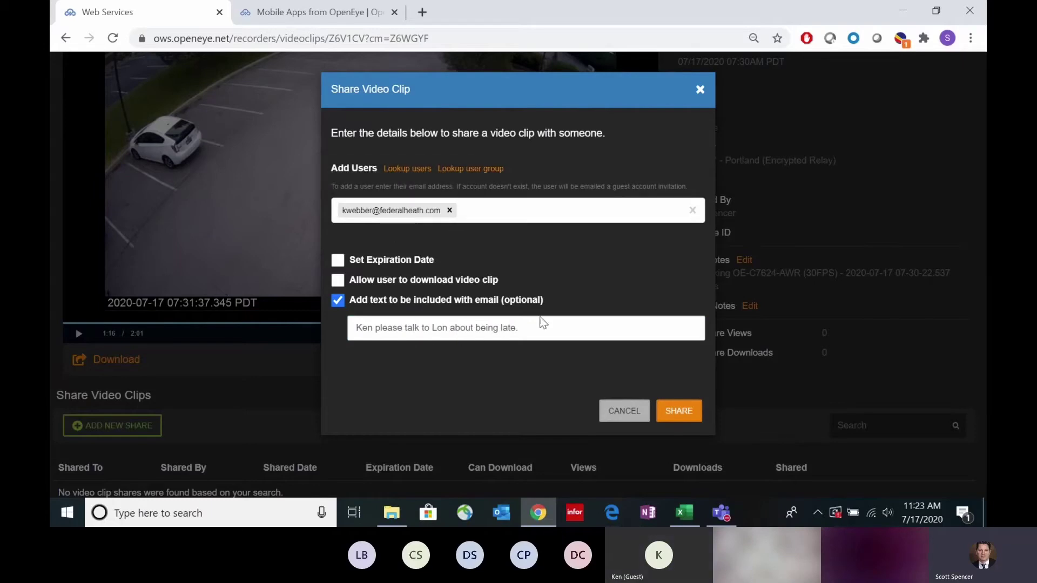
click(670, 414)
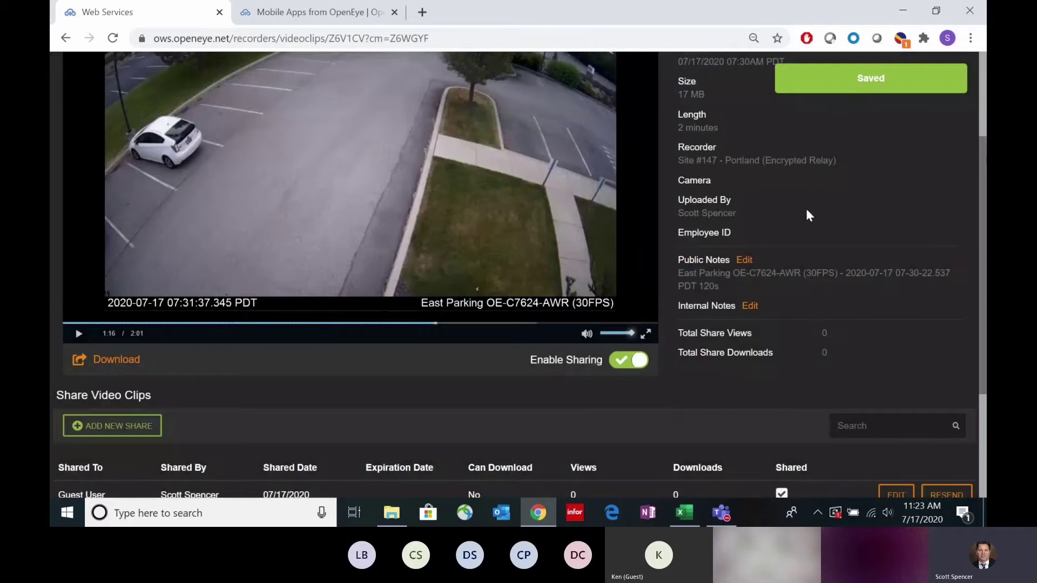
scroll(777, 243, up, 2)
scroll(776, 251, down, 3)
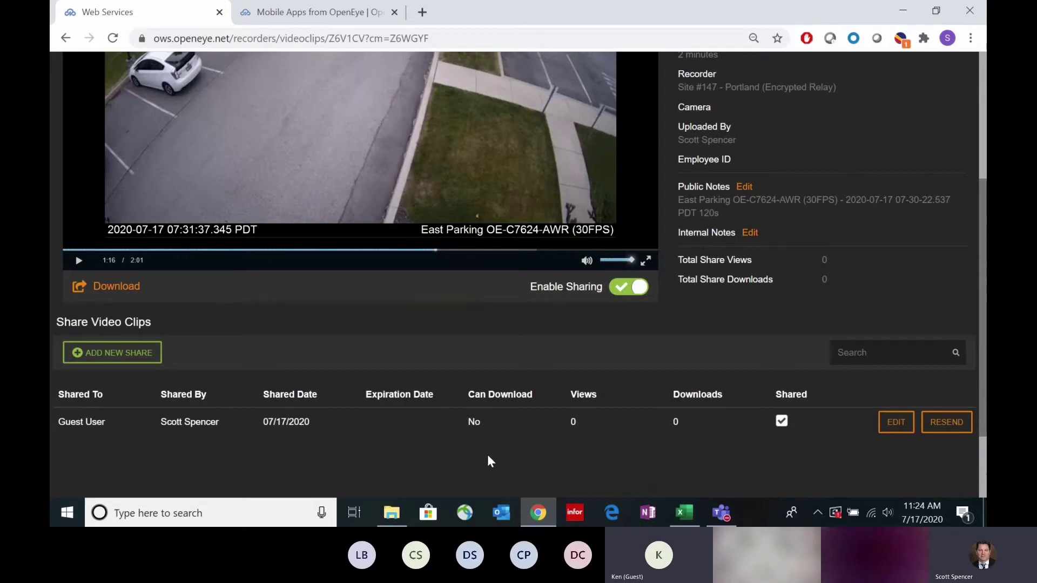
scroll(488, 453, up, 1)
scroll(489, 452, down, 1)
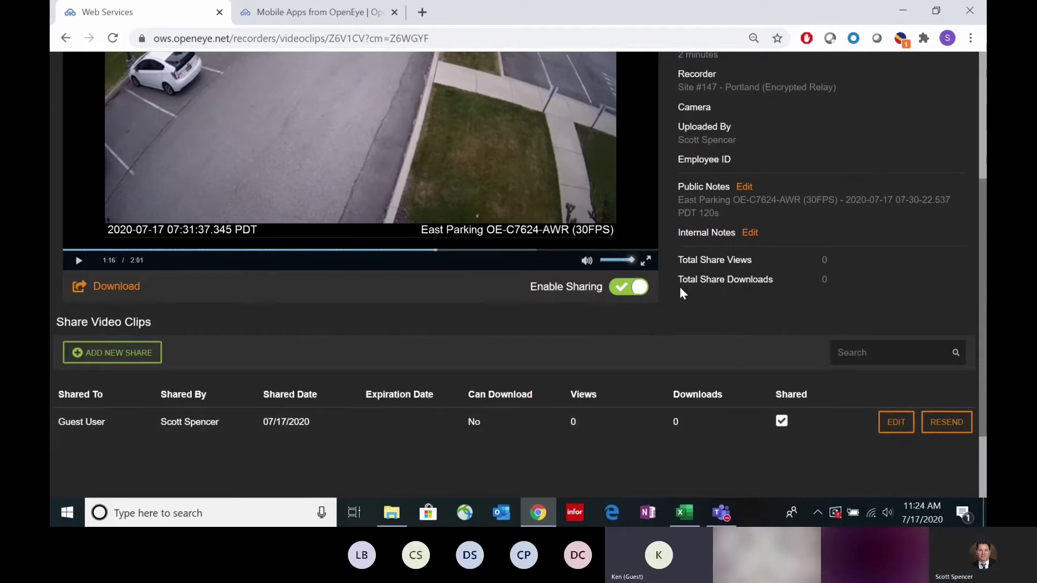
scroll(691, 365, up, 3)
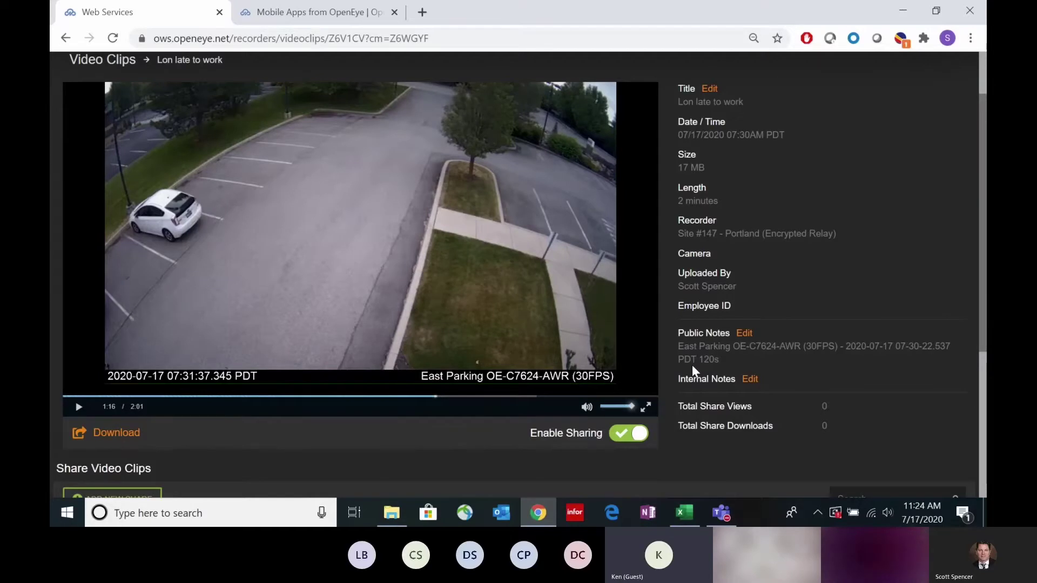
scroll(691, 364, up, 2)
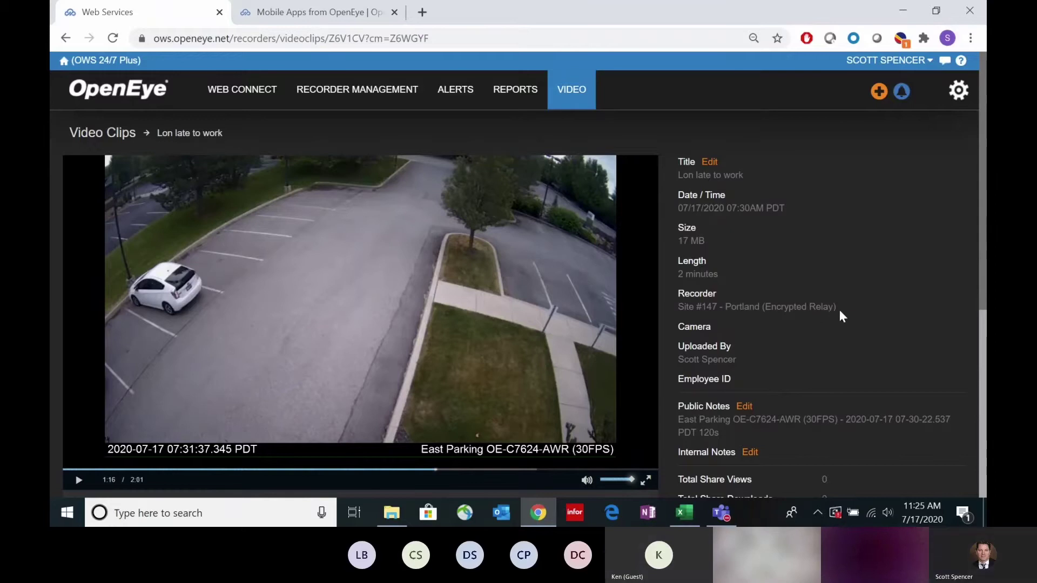
scroll(844, 316, down, 2)
scroll(844, 316, up, 2)
scroll(819, 301, down, 3)
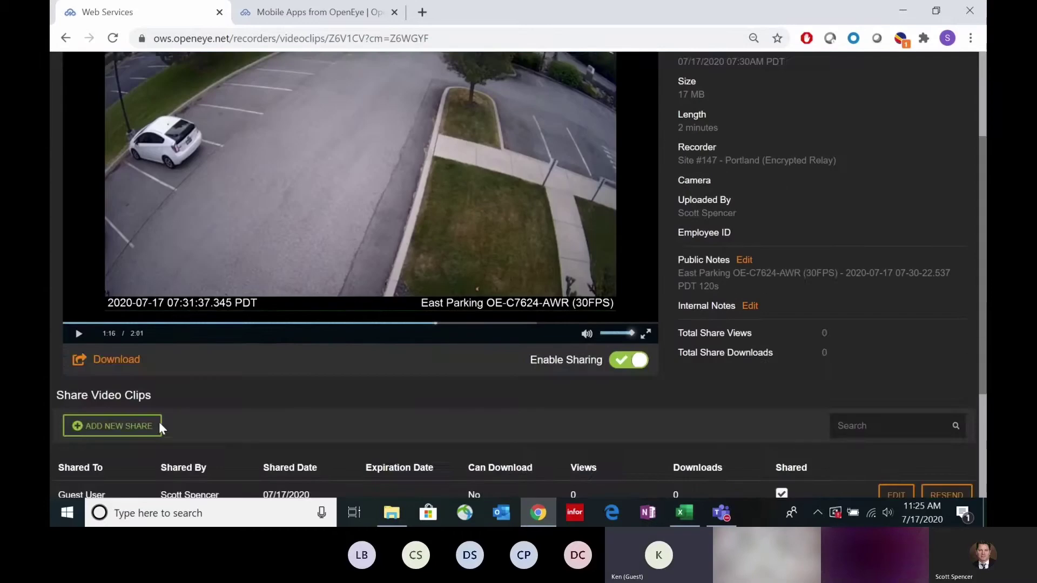
Step: Open a new share form, close it without sharing, and scroll the clip page
click(125, 423)
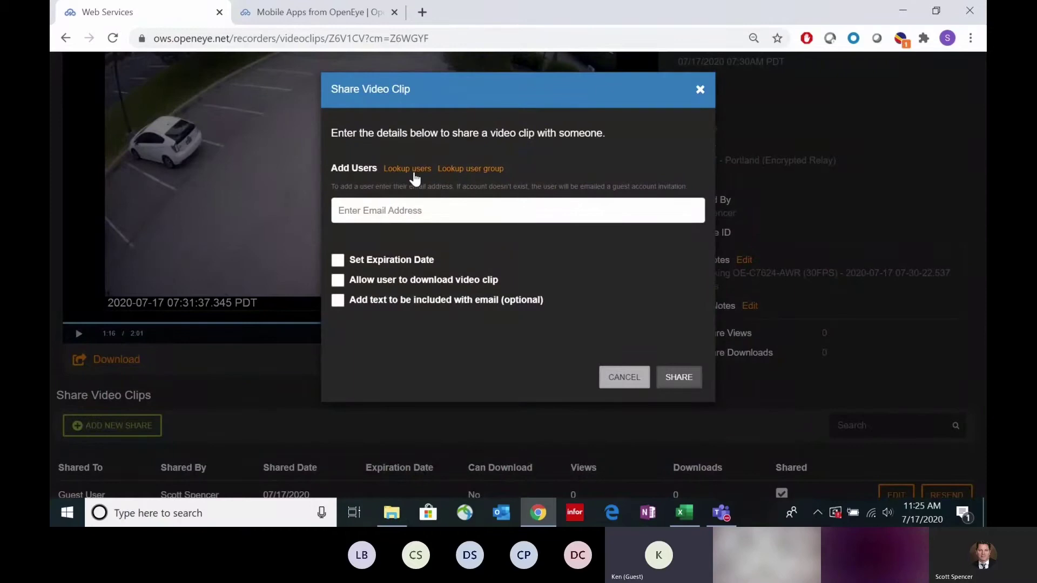
click(698, 91)
scroll(803, 233, up, 2)
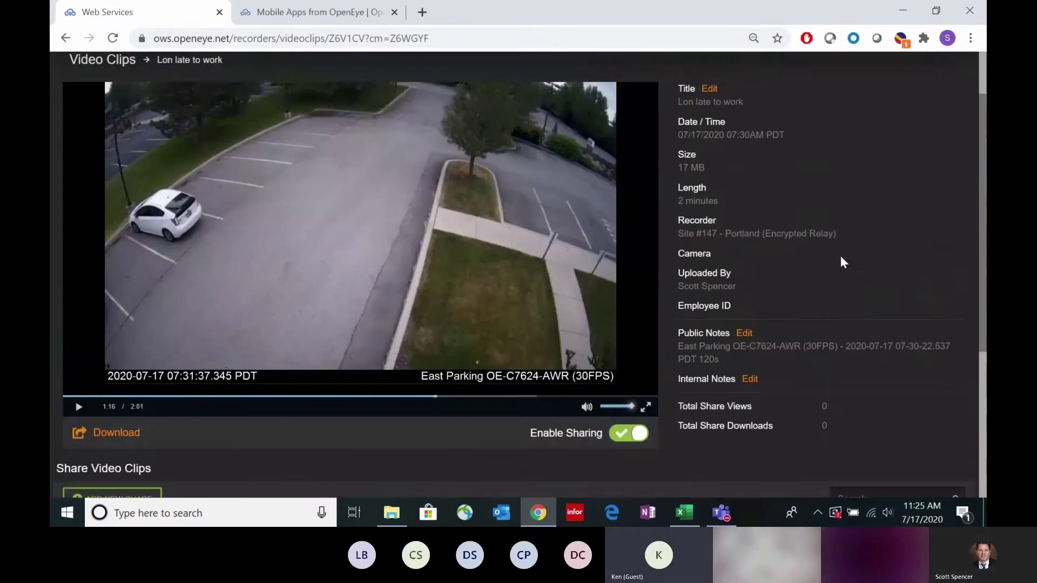
scroll(805, 273, up, 2)
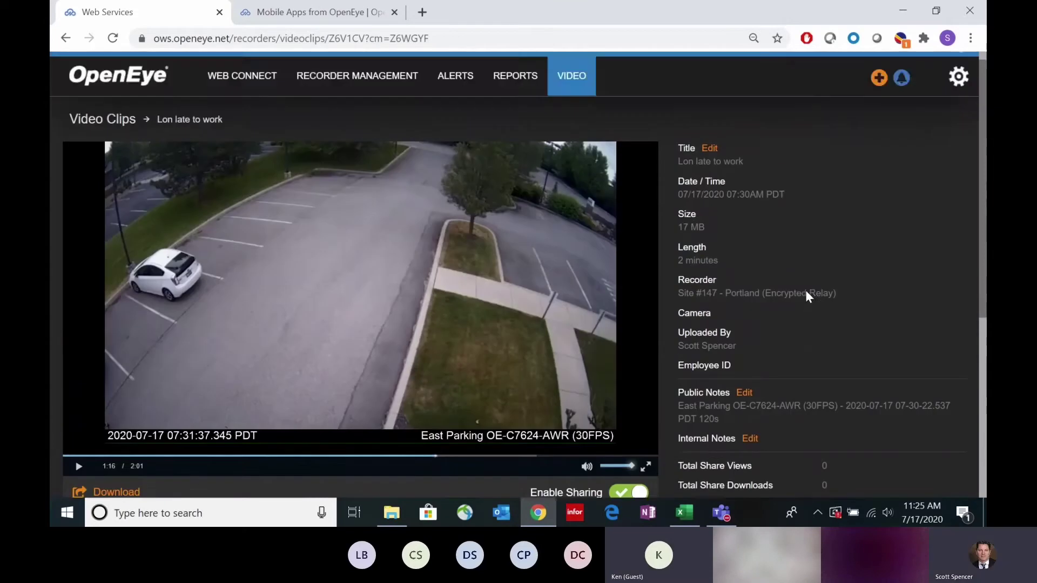
scroll(805, 290, down, 2)
scroll(806, 292, up, 1)
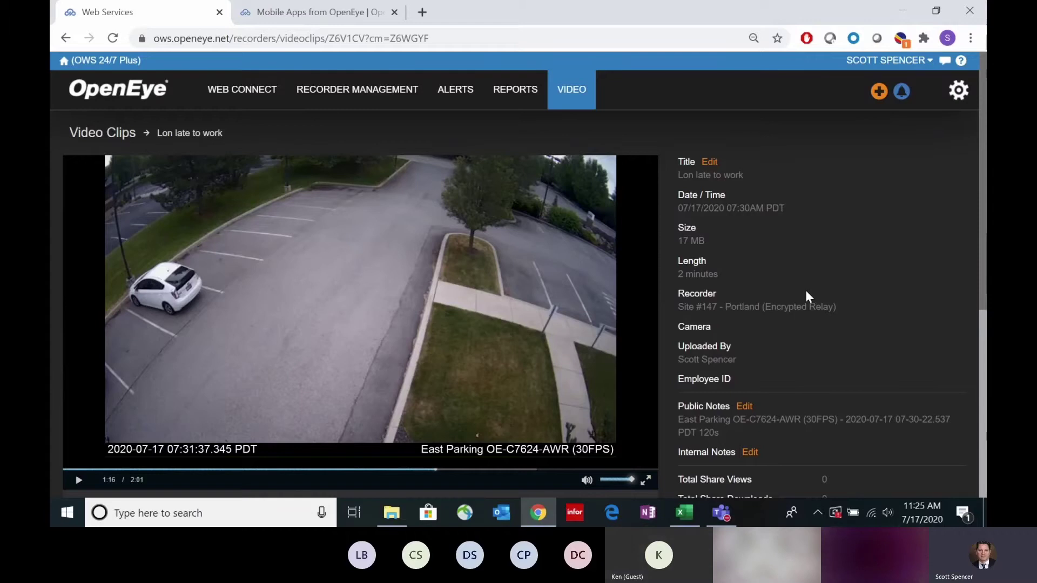
scroll(805, 290, down, 3)
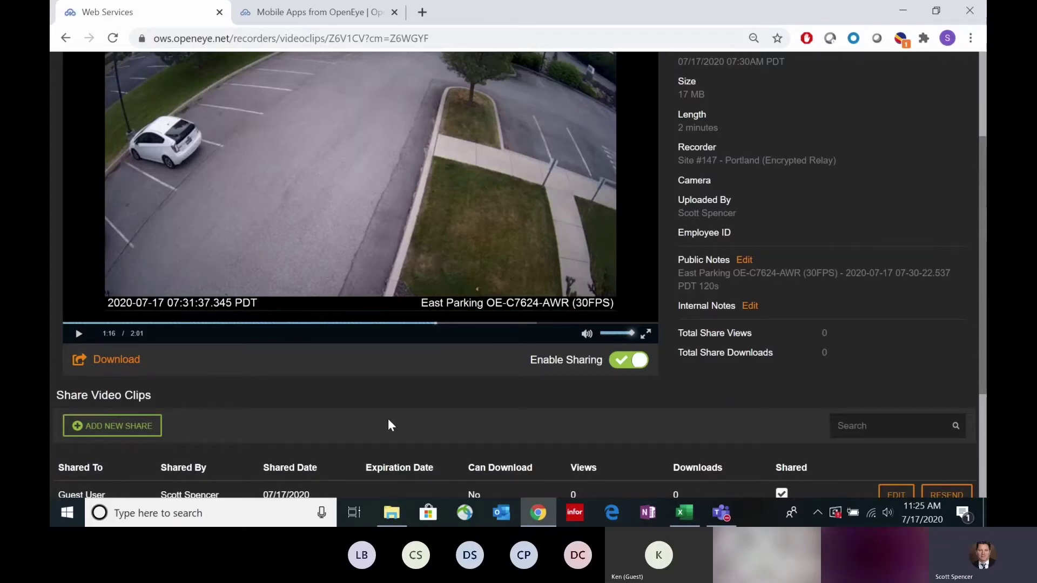
Step: Start another share for the clip and open the user lookup
click(114, 425)
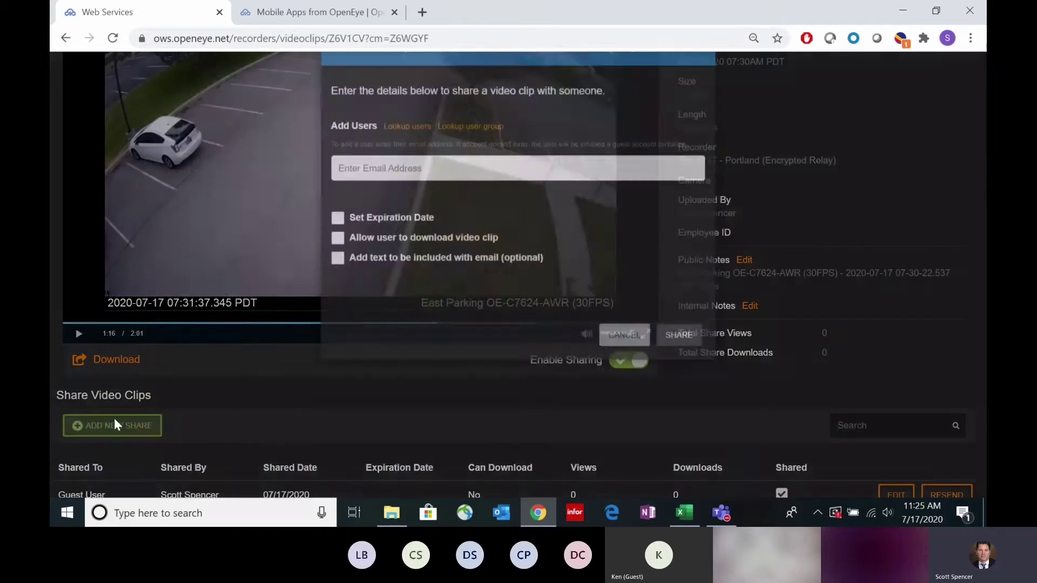
click(419, 170)
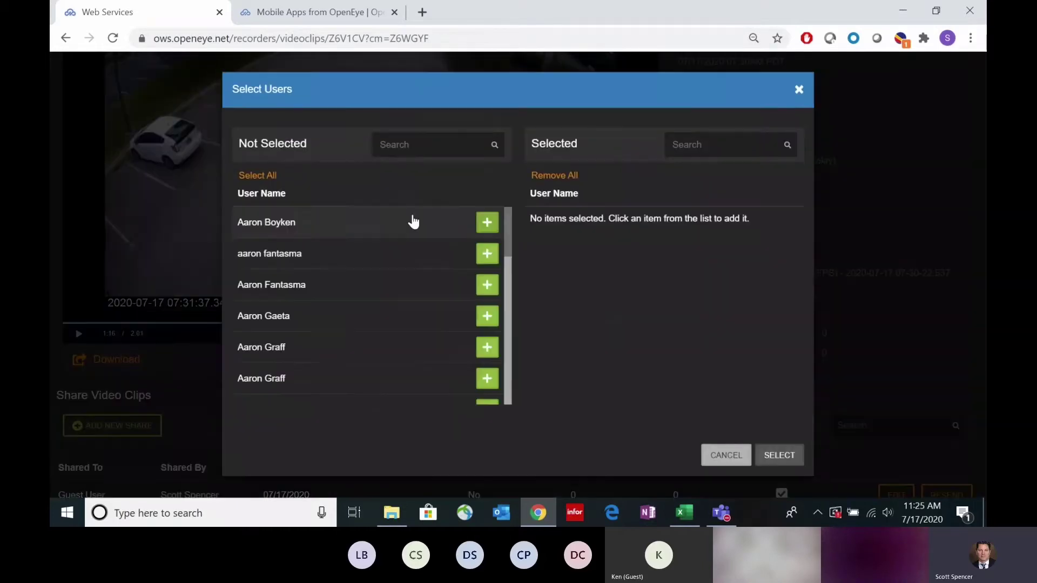
scroll(362, 273, down, 2)
scroll(361, 273, up, 2)
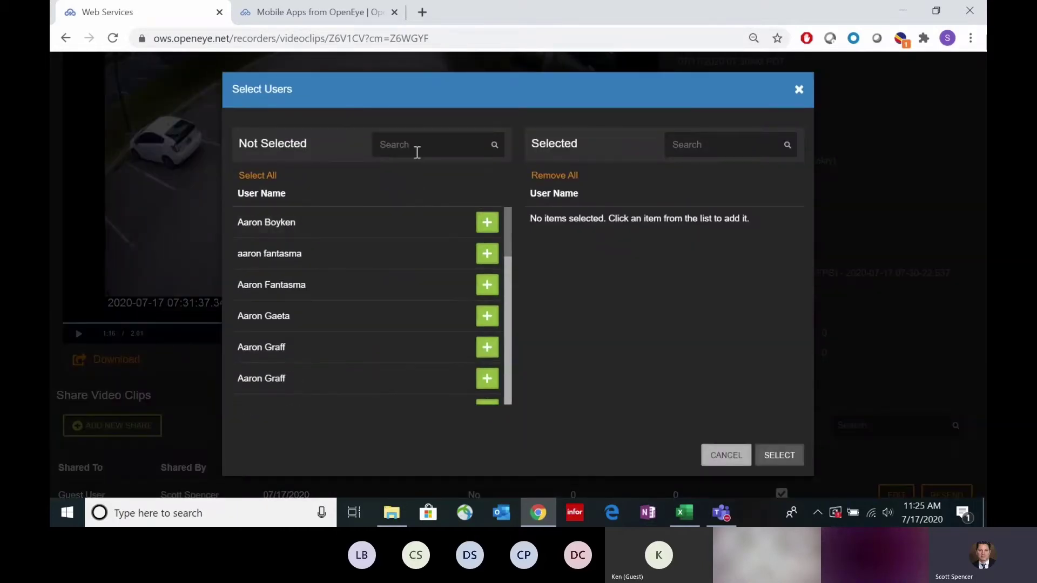
Step: Search the user directory, add the three matching users, and confirm them as recipients
click(418, 146)
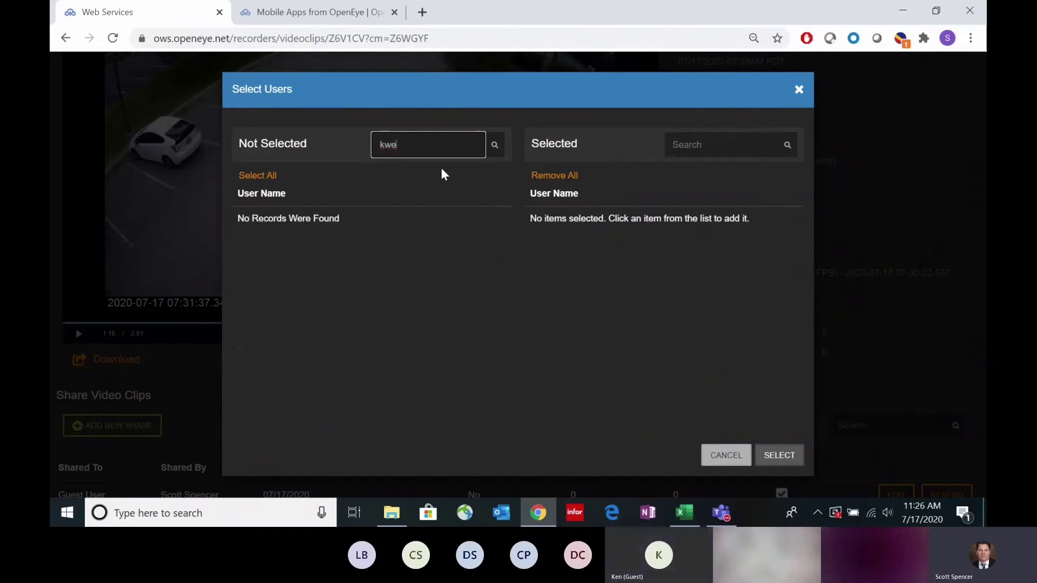
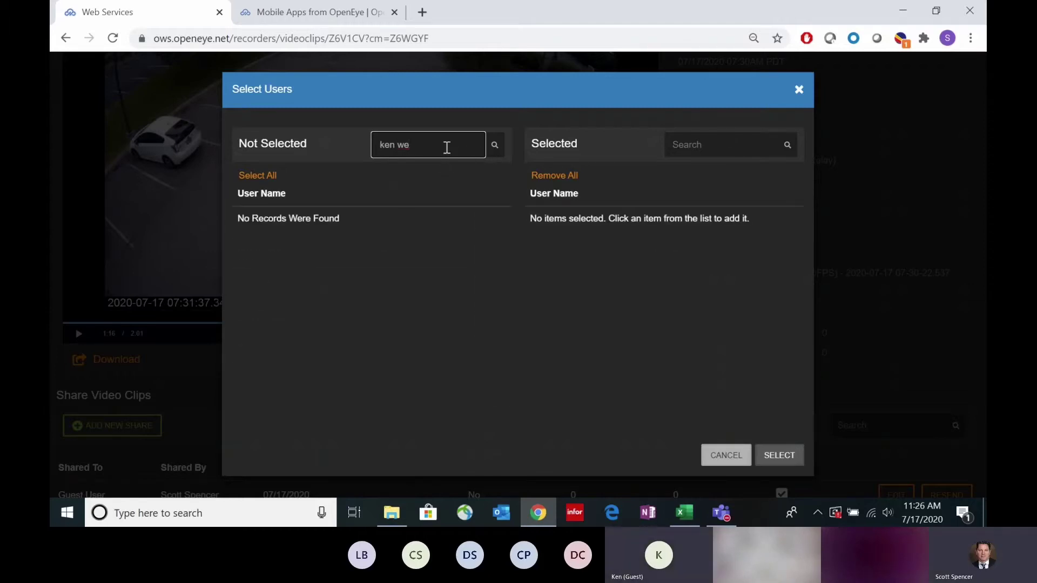
text(lon)
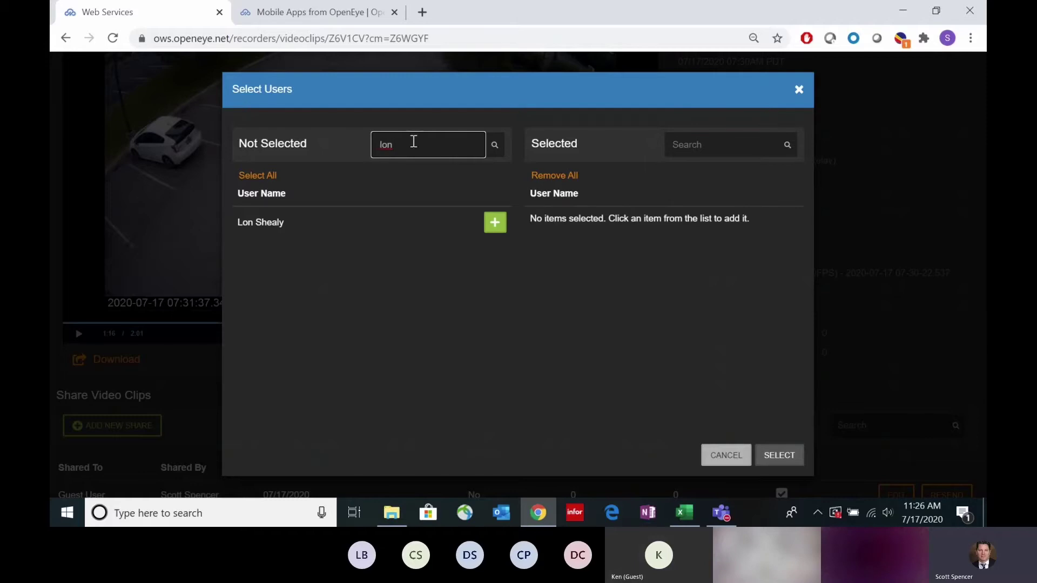
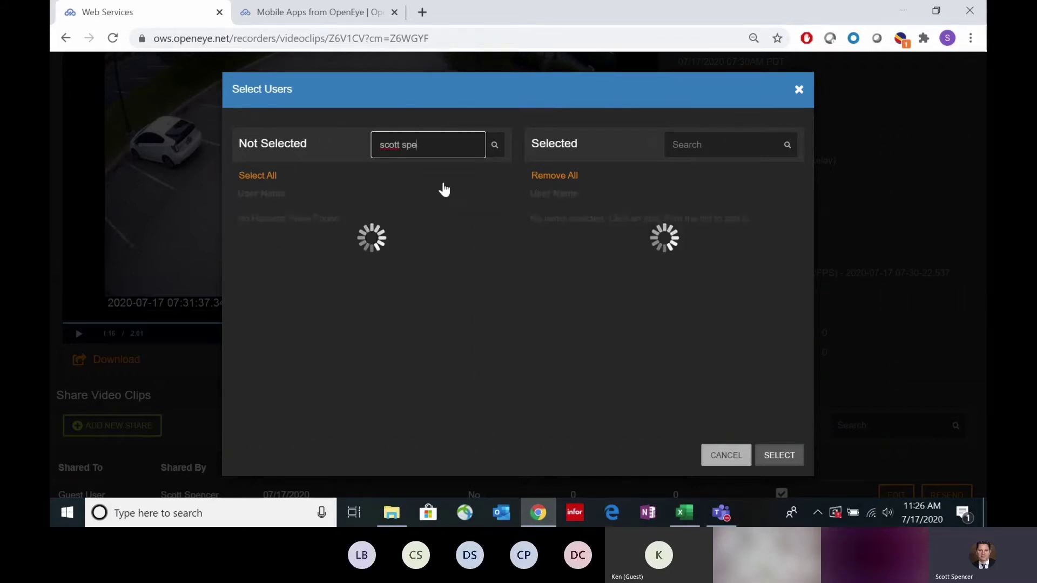
text(n)
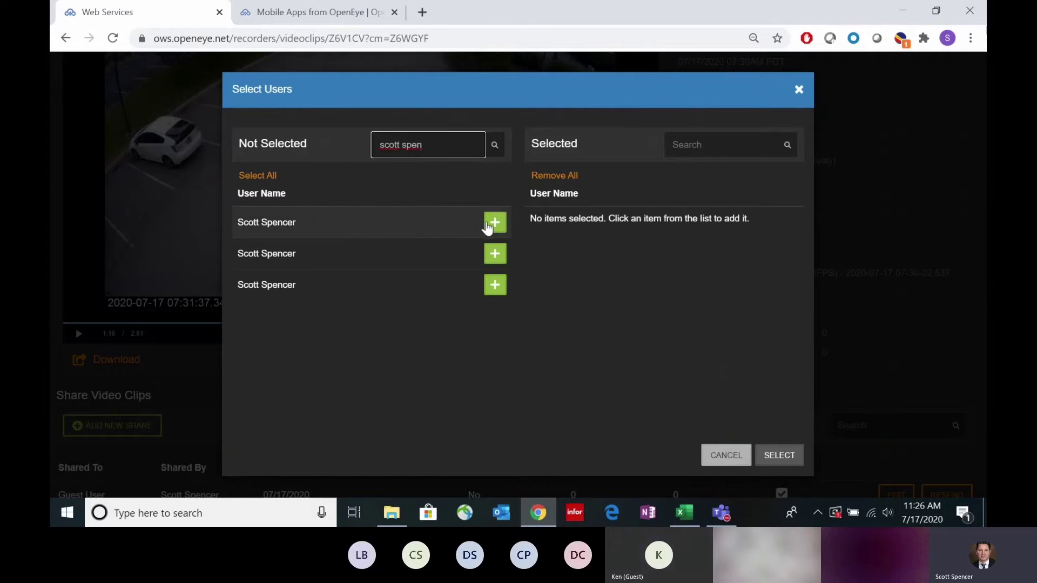
click(493, 223)
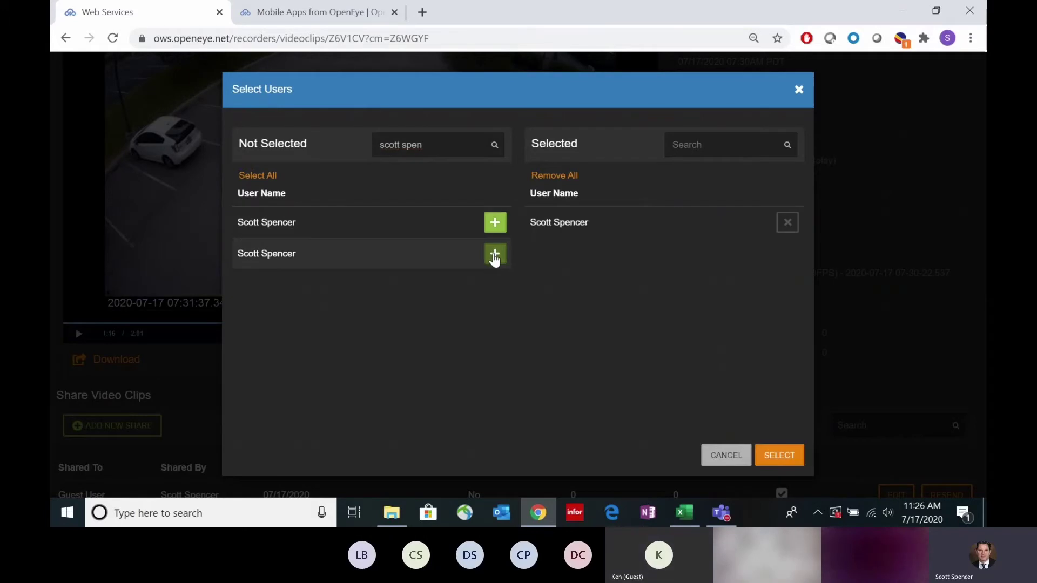
click(494, 257)
click(495, 223)
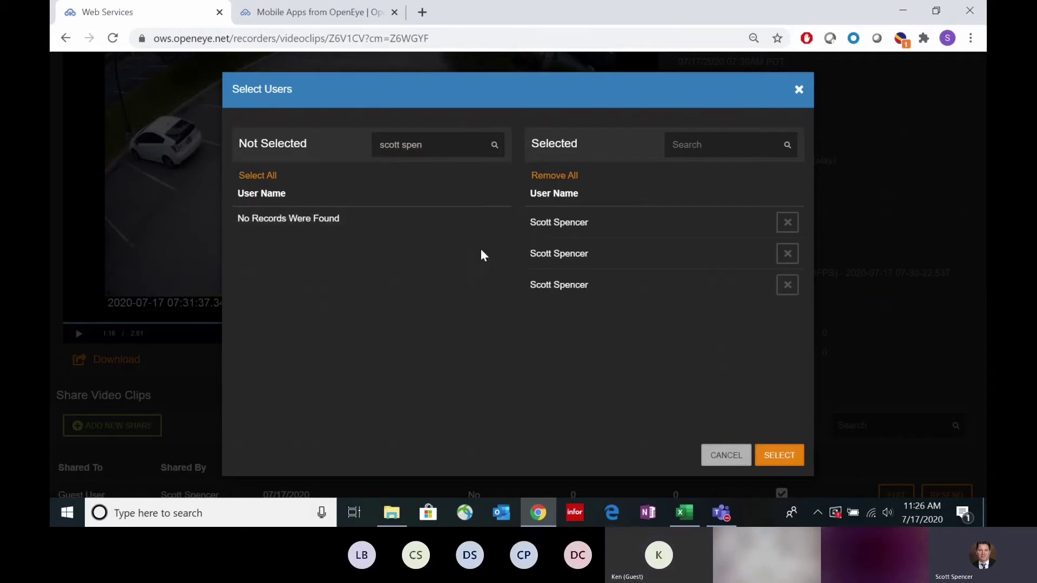
click(784, 457)
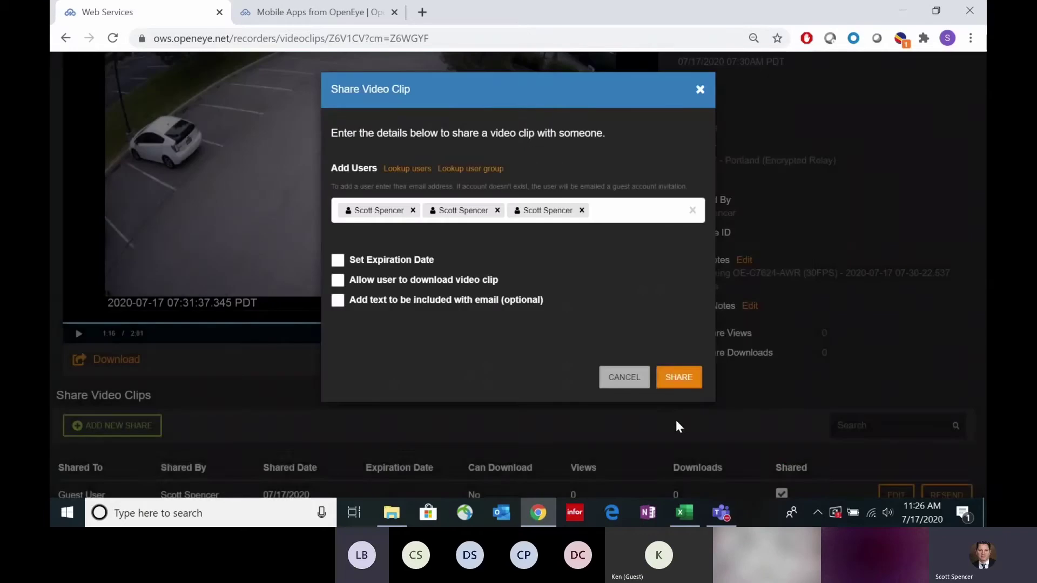
click(669, 380)
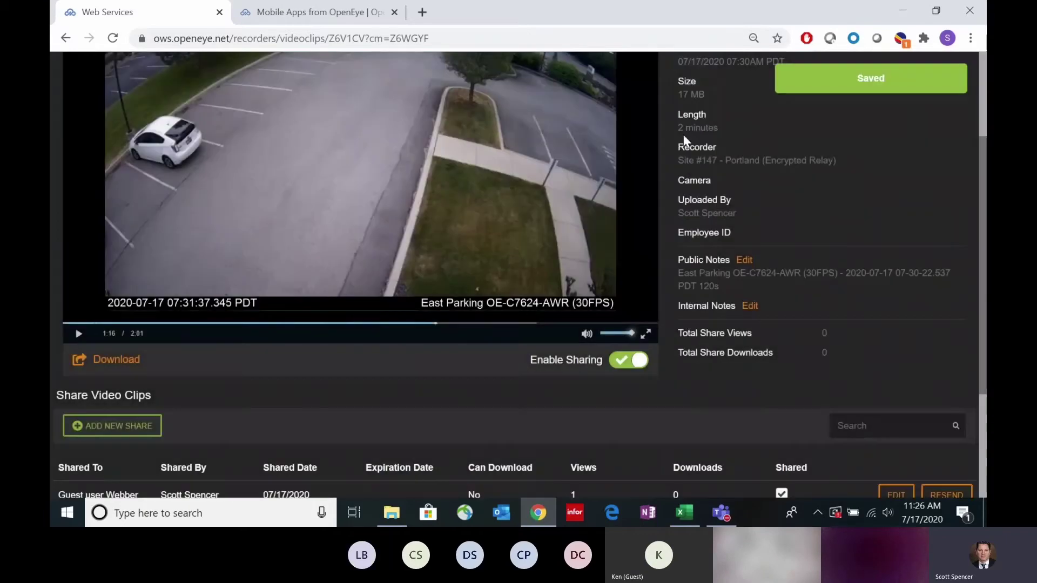
scroll(338, 384, down, 3)
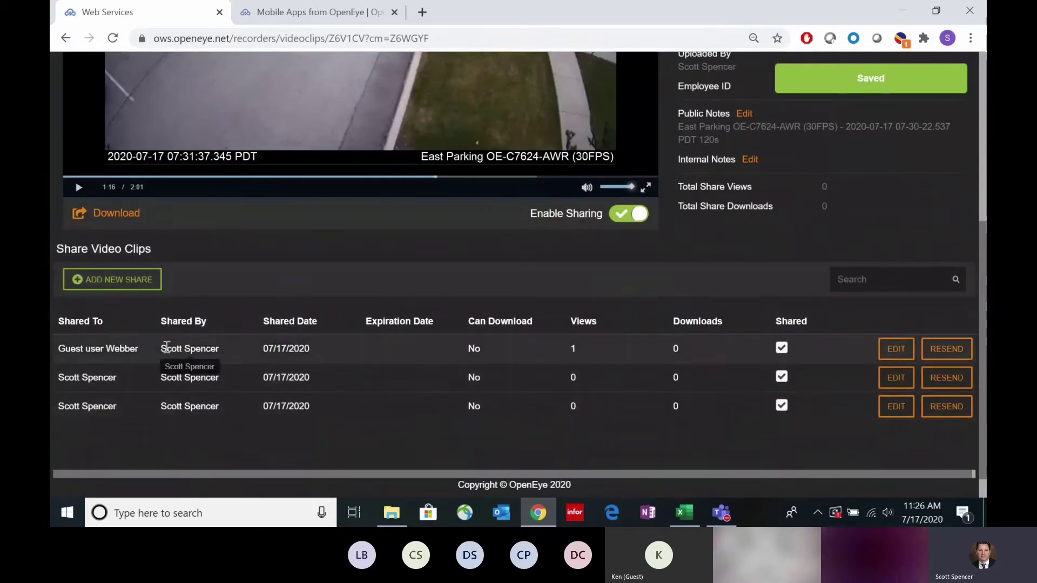
scroll(165, 299, up, 1)
click(113, 38)
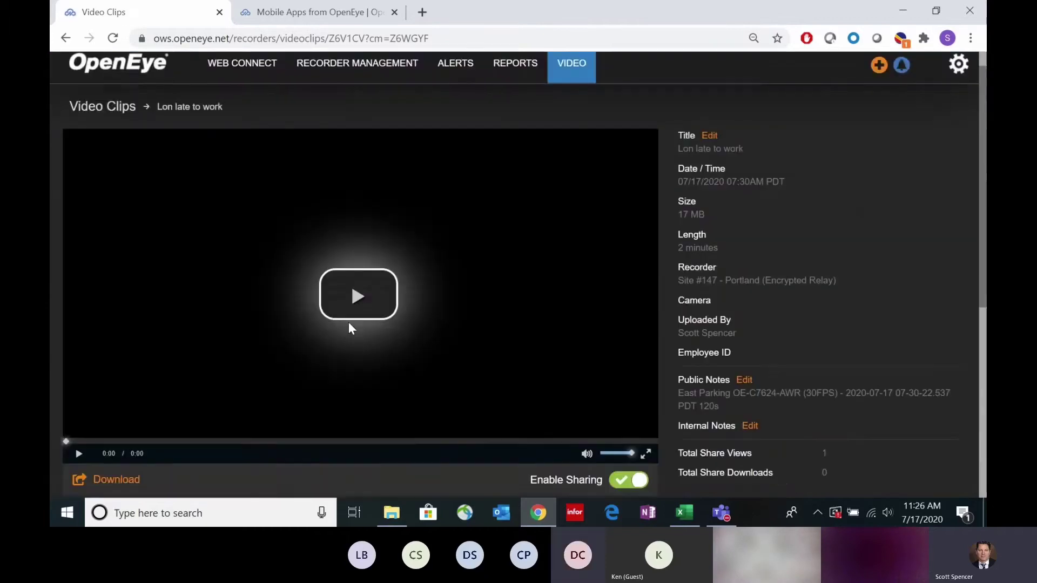
scroll(394, 346, down, 3)
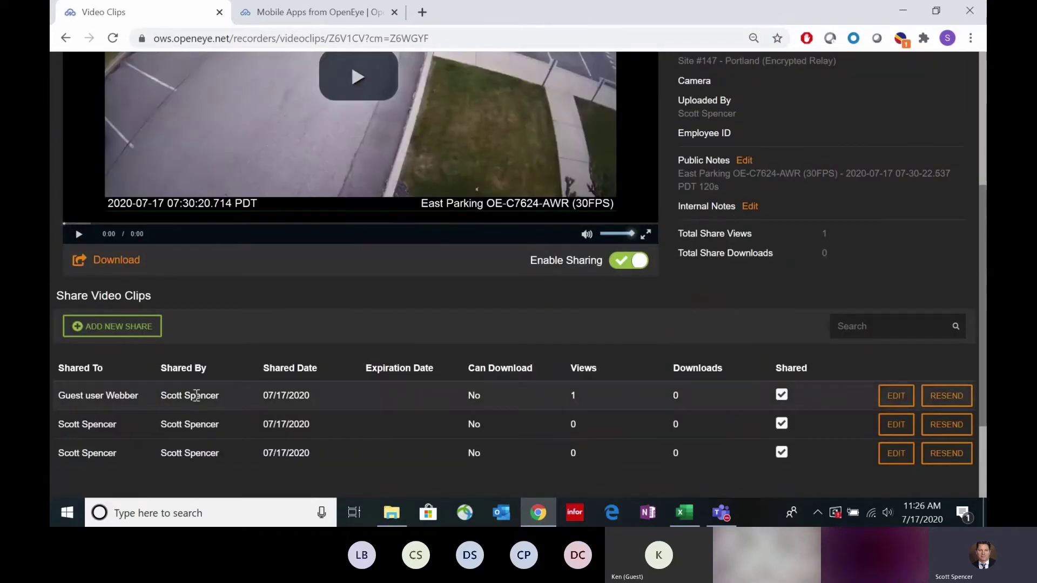
mouse_move(138, 398)
drag(139, 396, 105, 395)
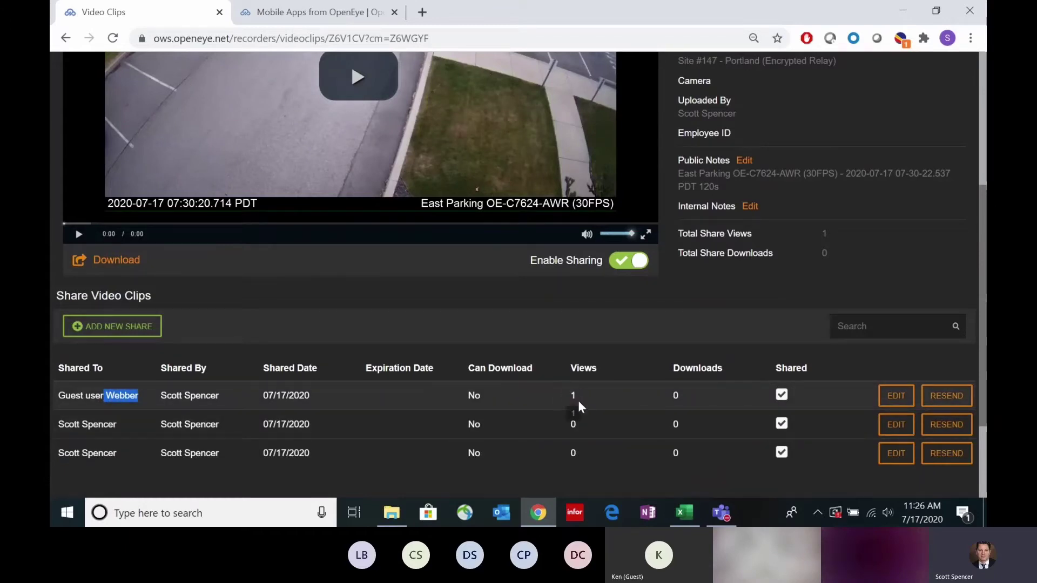
scroll(595, 400, down, 2)
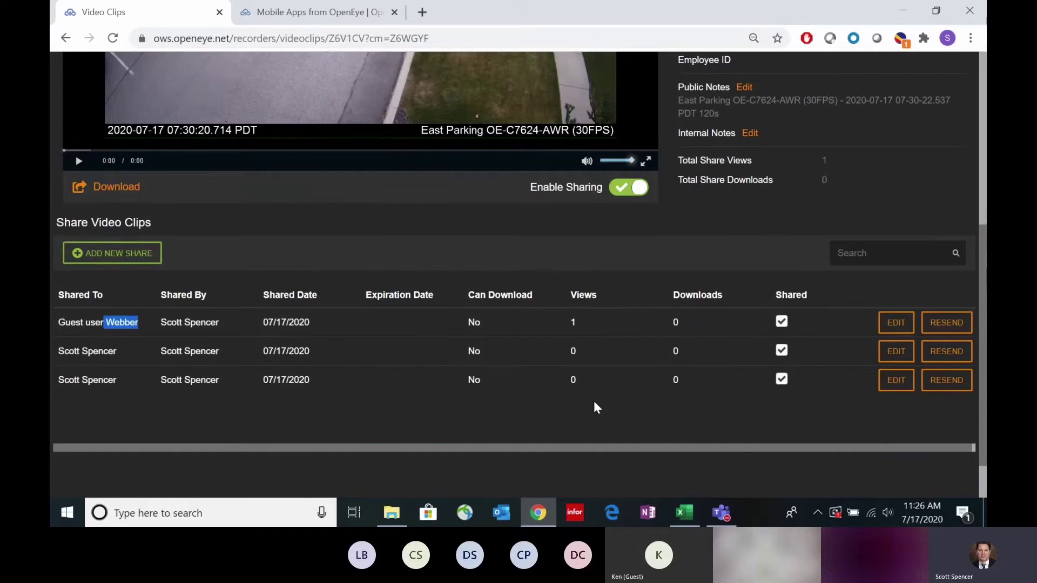
click(585, 402)
scroll(586, 378, up, 2)
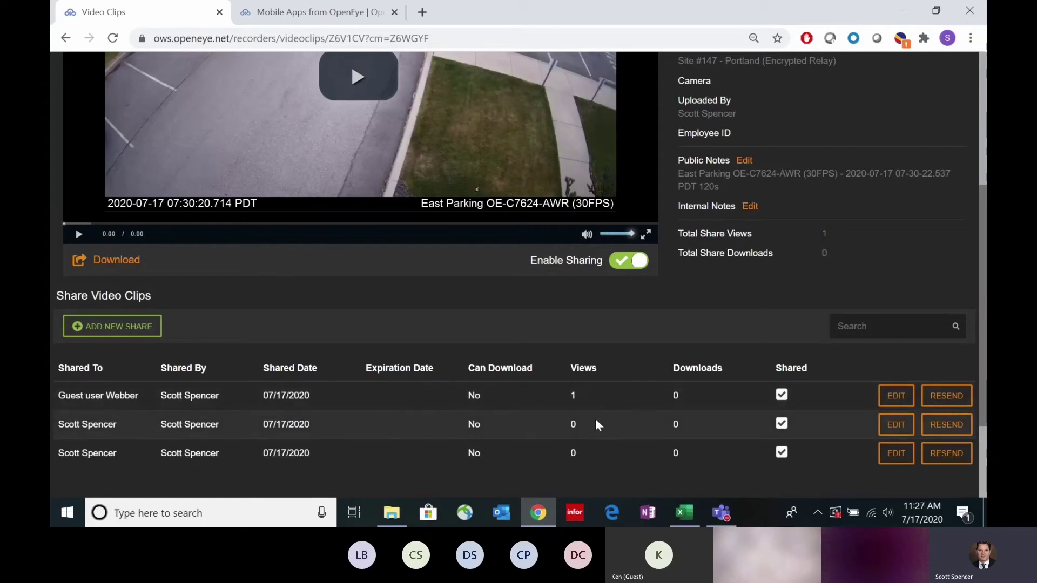
scroll(579, 439, up, 4)
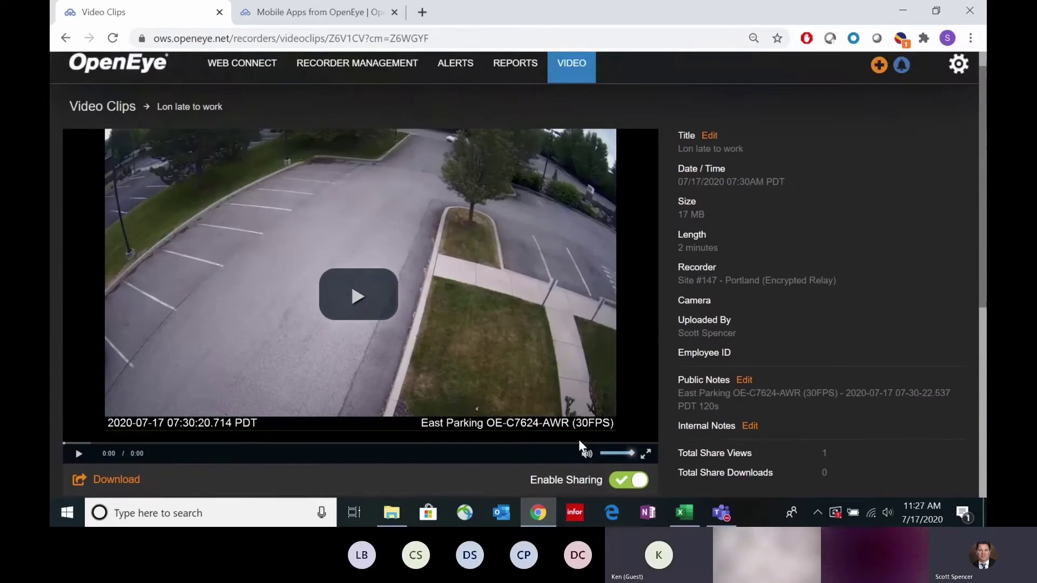
scroll(579, 446, down, 2)
scroll(577, 436, up, 3)
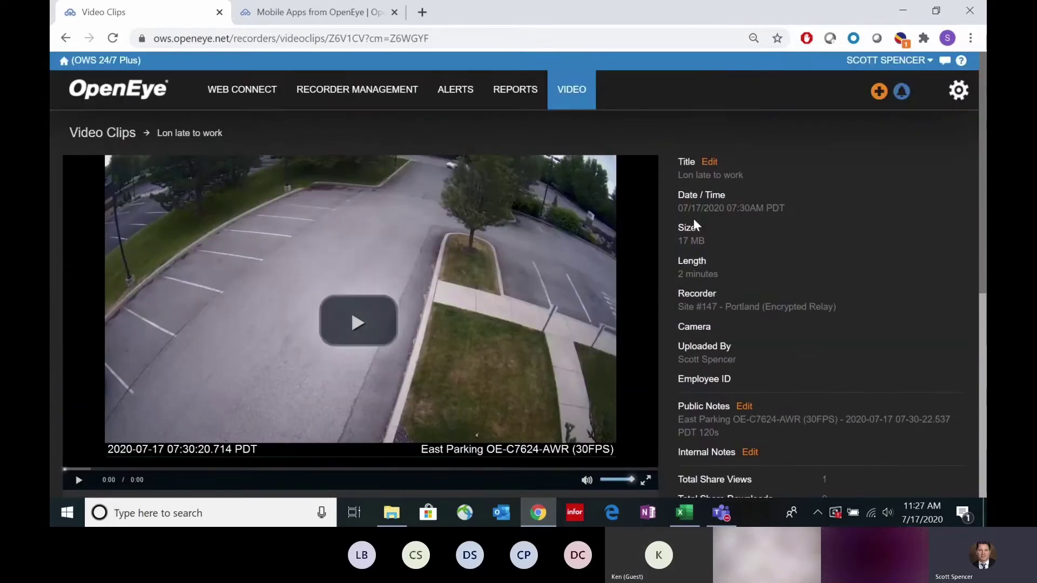
mouse_move(400, 95)
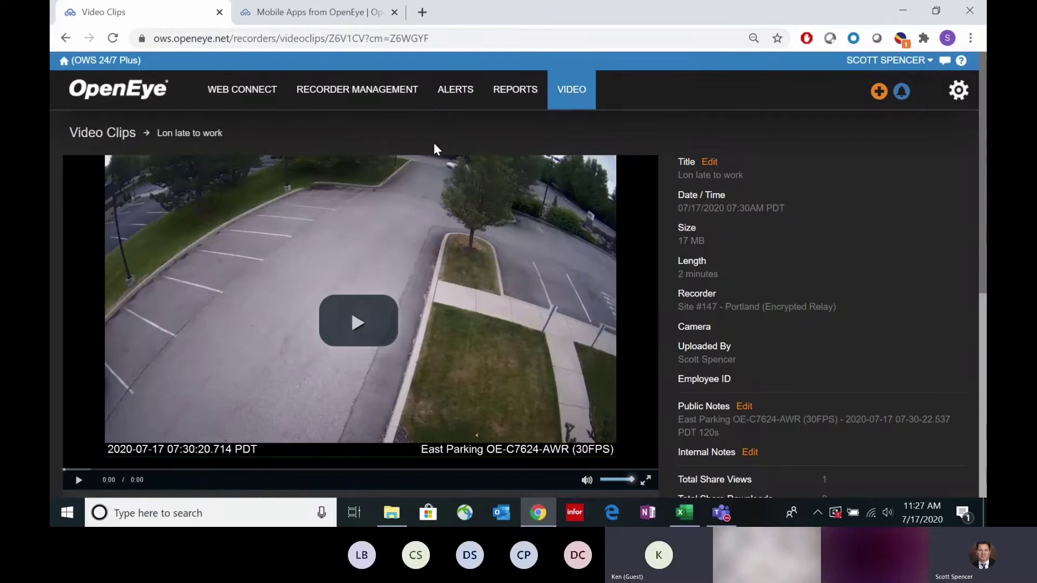
mouse_move(453, 94)
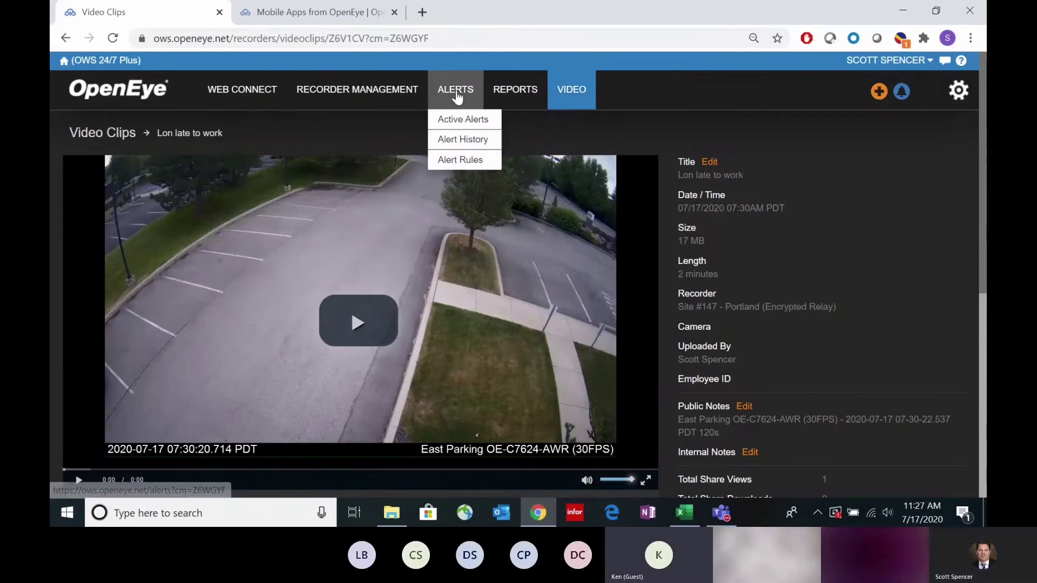
Step: Open the 1- Premium Recorder Health Notifications rule definition, raising the camera threshold to 3 then back to 1
click(446, 160)
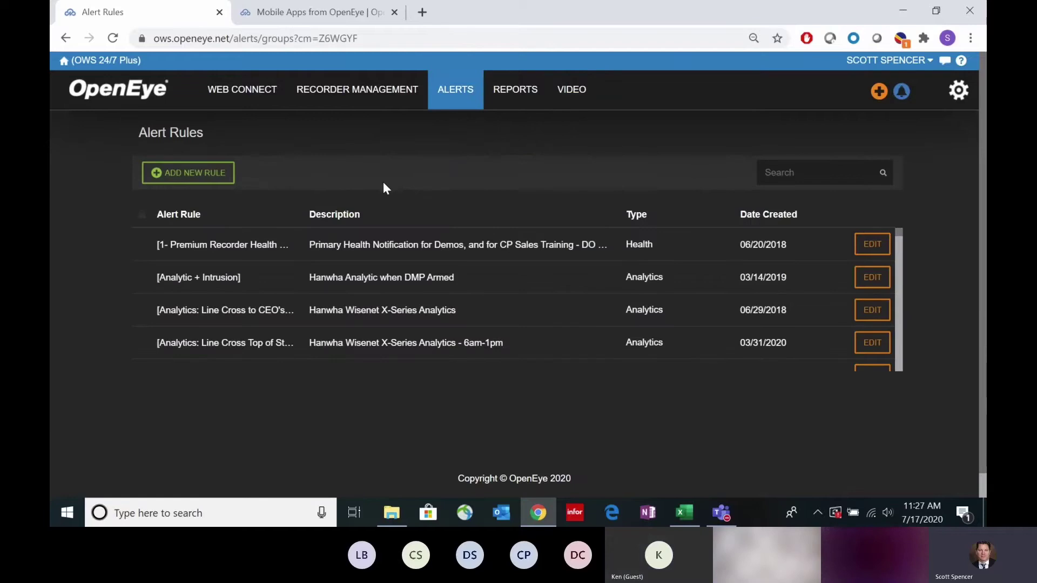
click(360, 251)
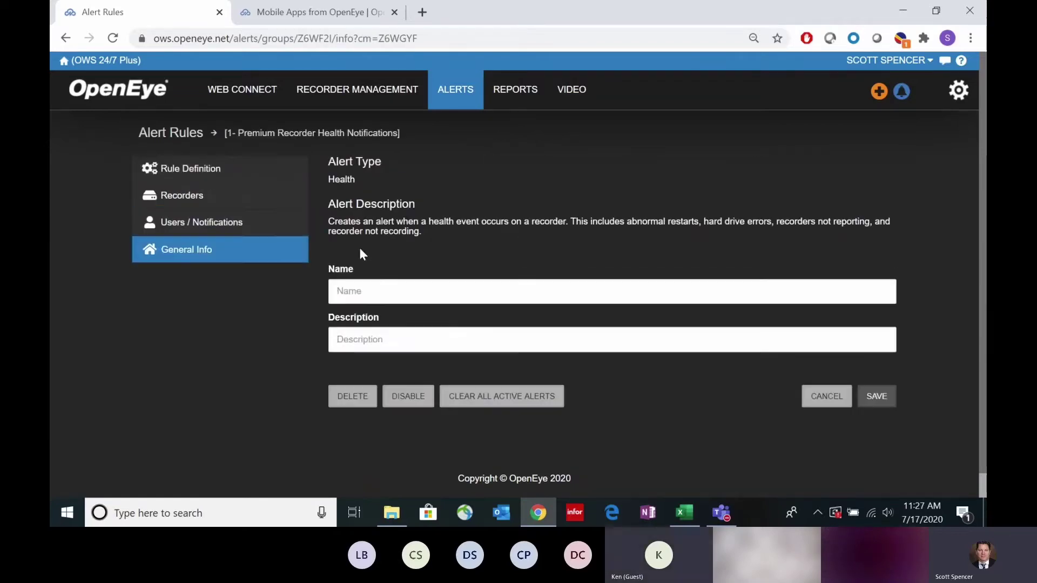
click(207, 178)
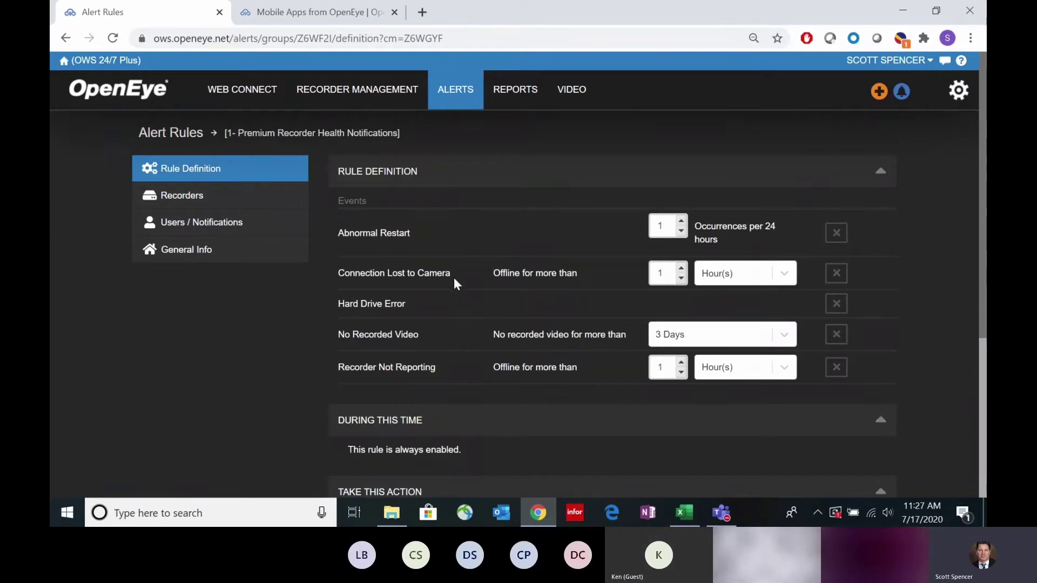
drag(449, 273, 338, 274)
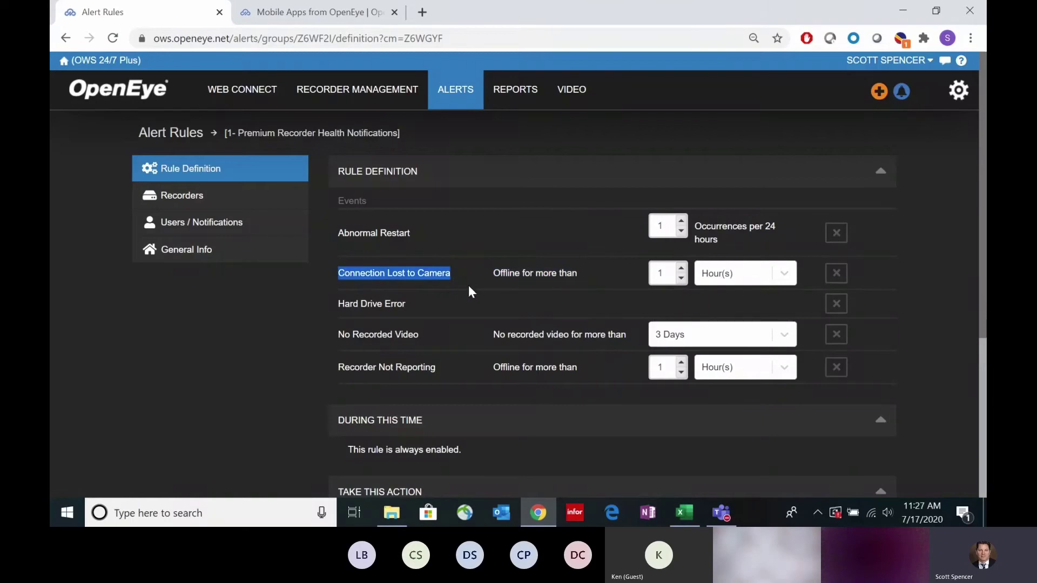
click(681, 268)
click(681, 268)
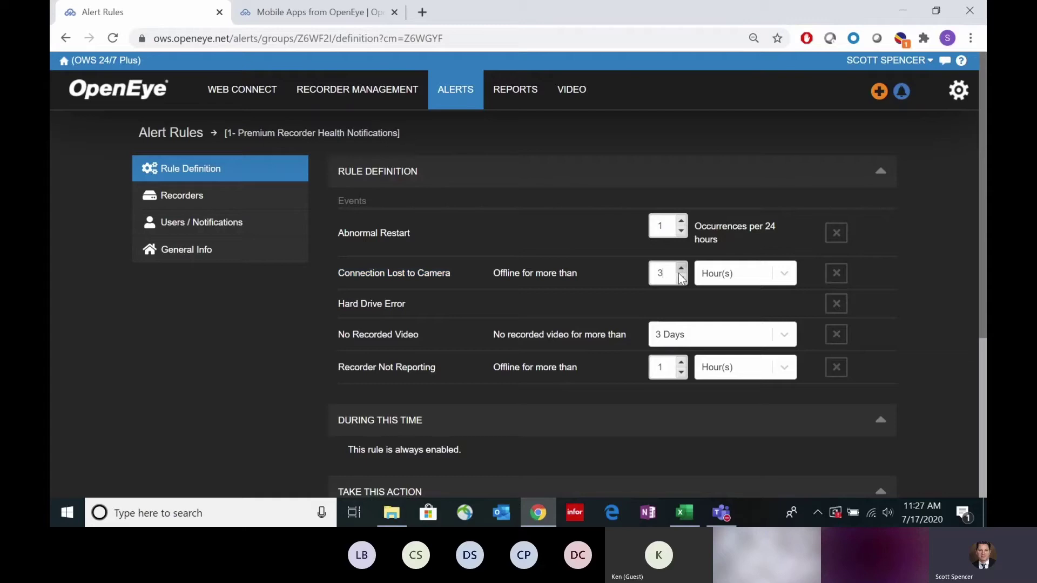
click(681, 279)
click(680, 280)
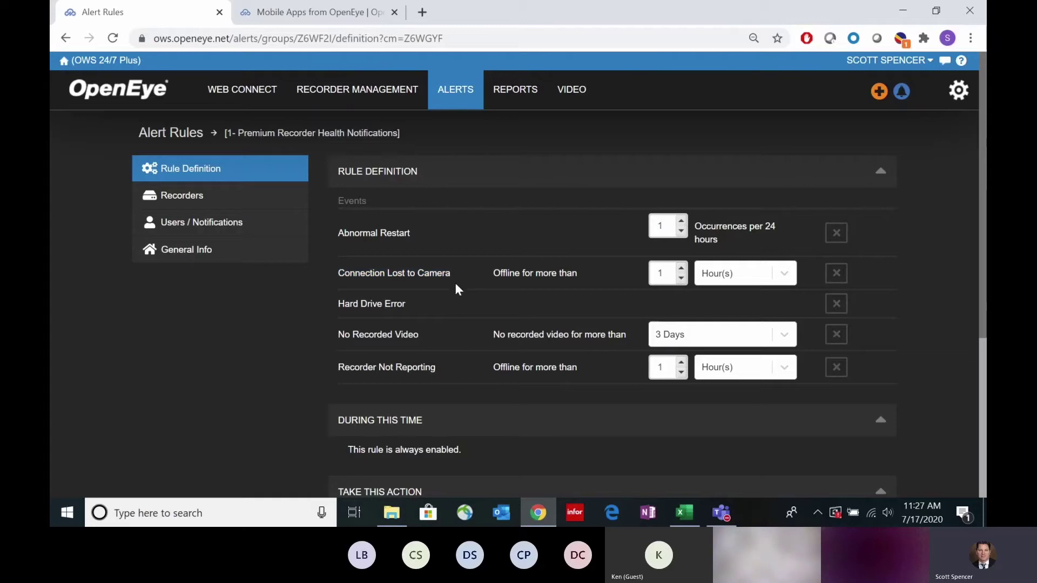
Step: Review the Connection Lost to Camera and Recorder Not Reporting events, then dismiss the unsaved-changes warning
drag(449, 276, 337, 275)
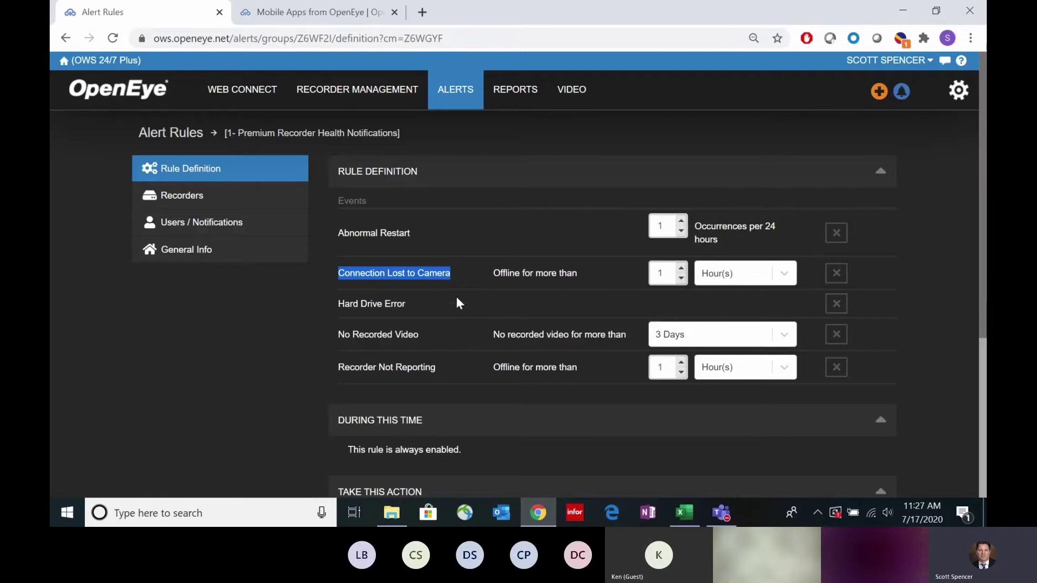
drag(459, 279, 344, 268)
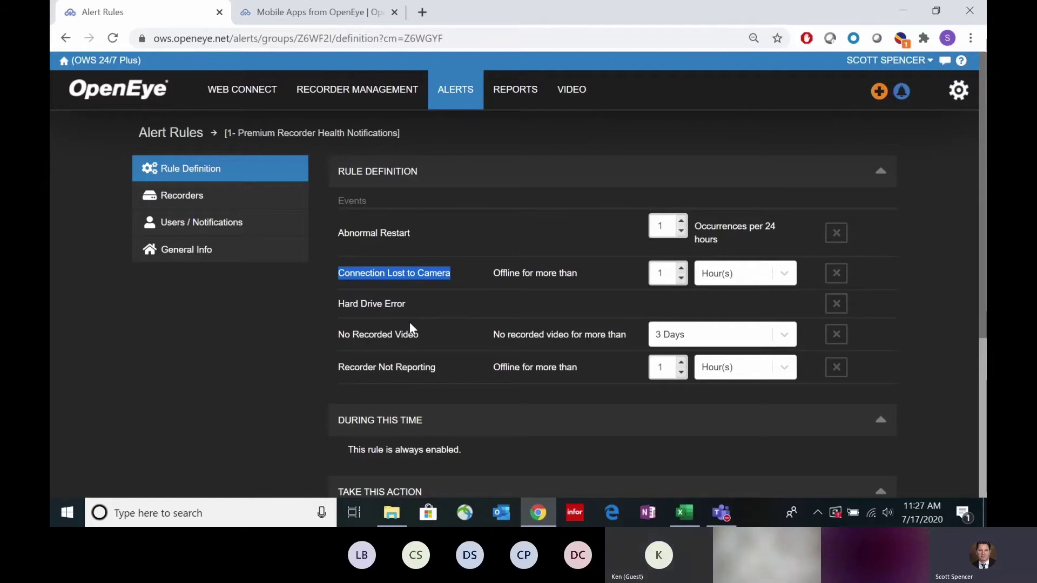
drag(436, 369, 338, 367)
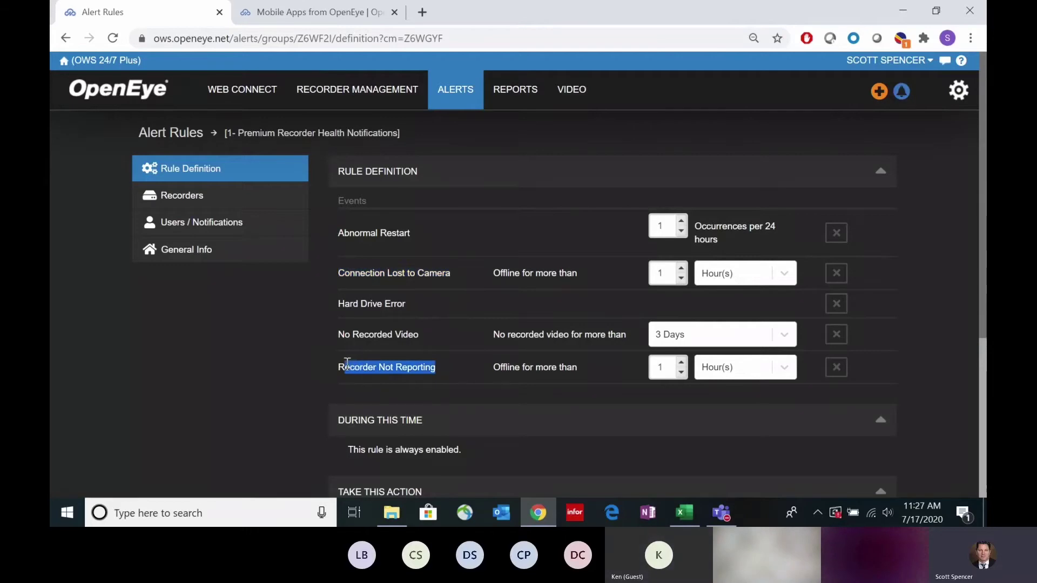
click(430, 333)
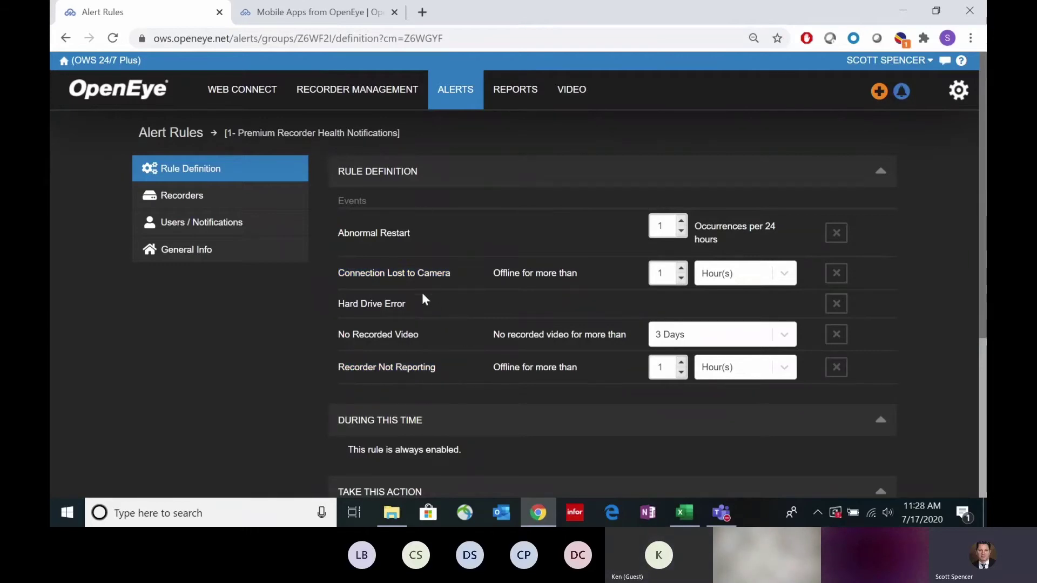
click(189, 138)
click(523, 198)
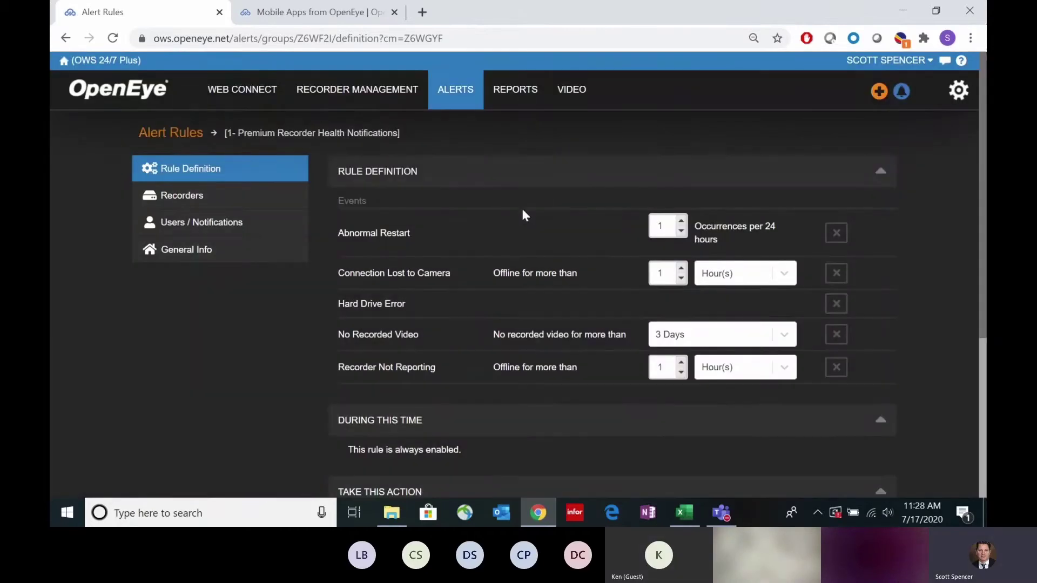
Step: Leave the rule without saving, bring up the new alert rule type list, then switch to Mobile Apps
mouse_move(443, 115)
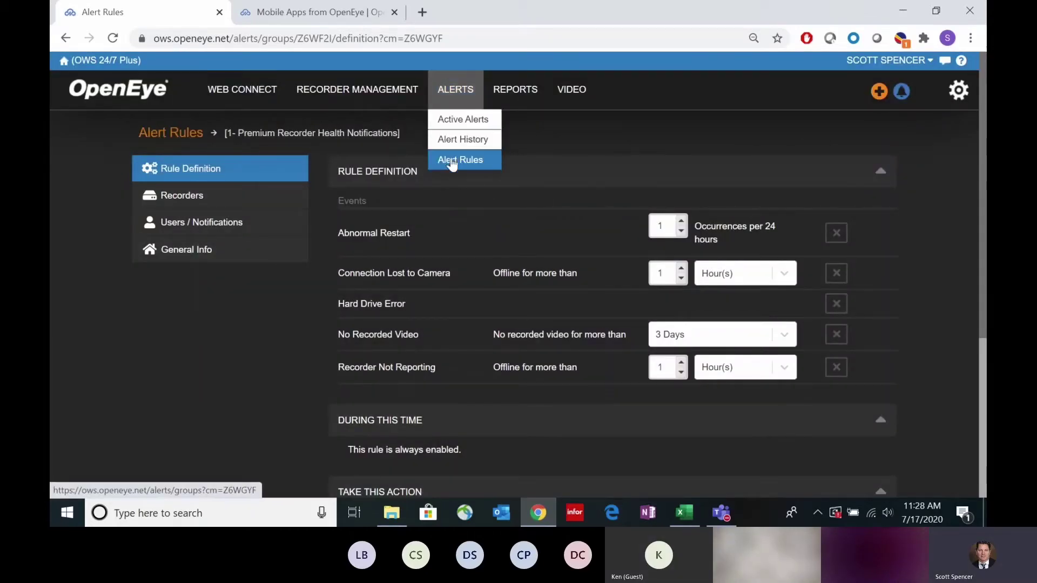
click(454, 160)
click(582, 118)
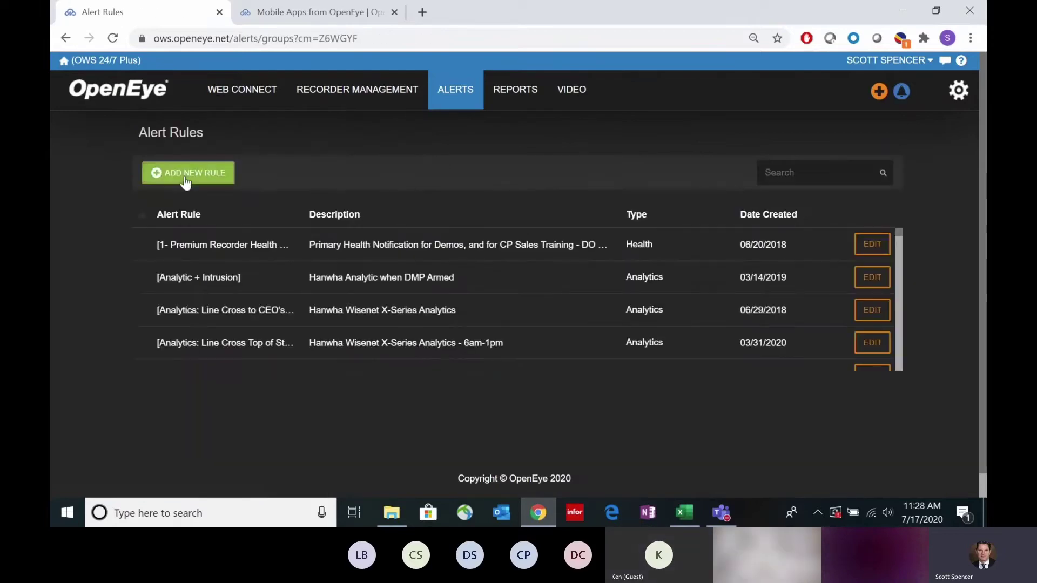
click(186, 175)
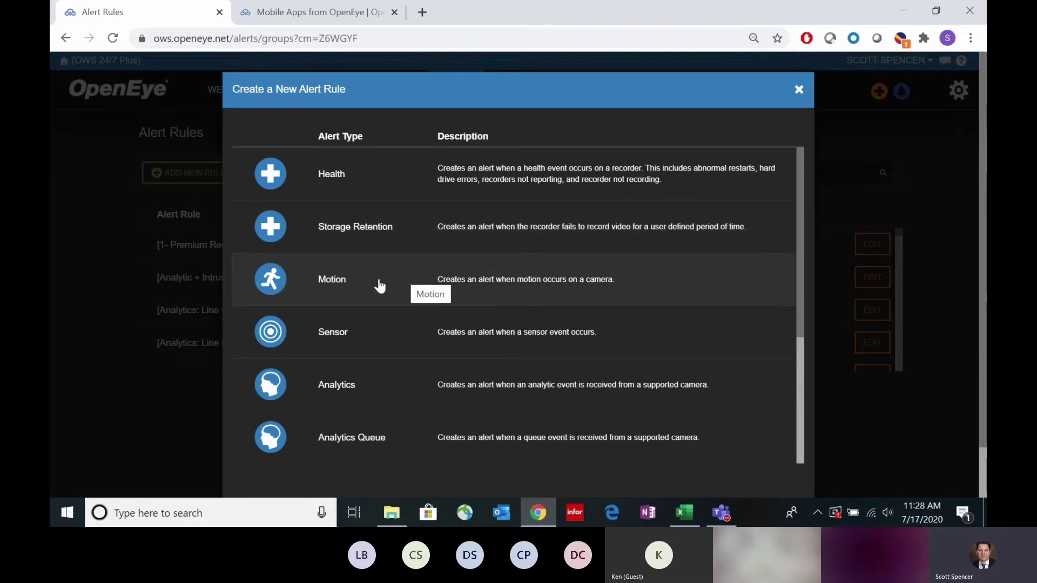
click(324, 20)
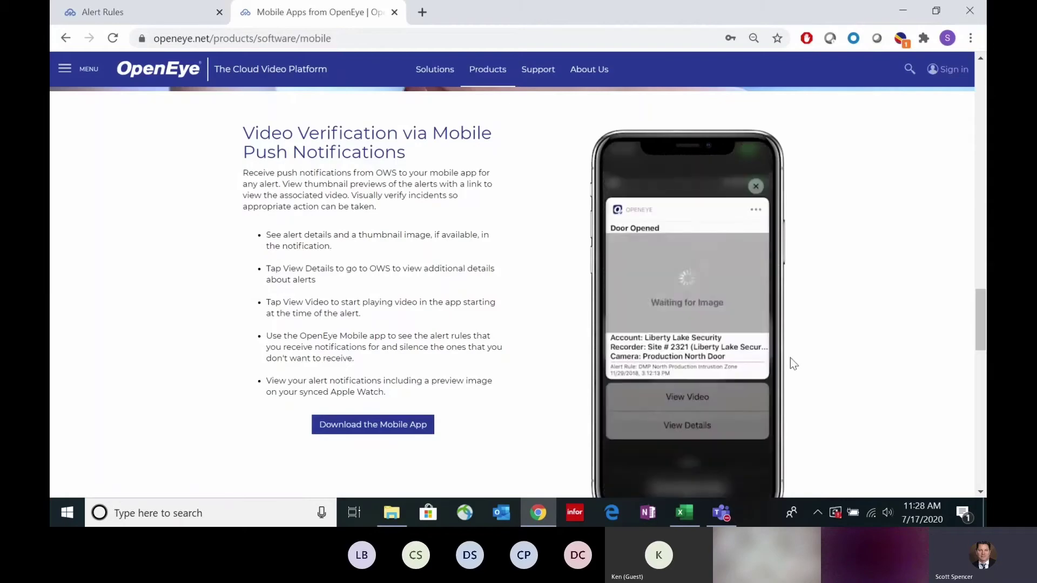
Step: Scroll through the push-notification section, then return to the Alert Rules tab's alert type list
scroll(795, 356, down, 1)
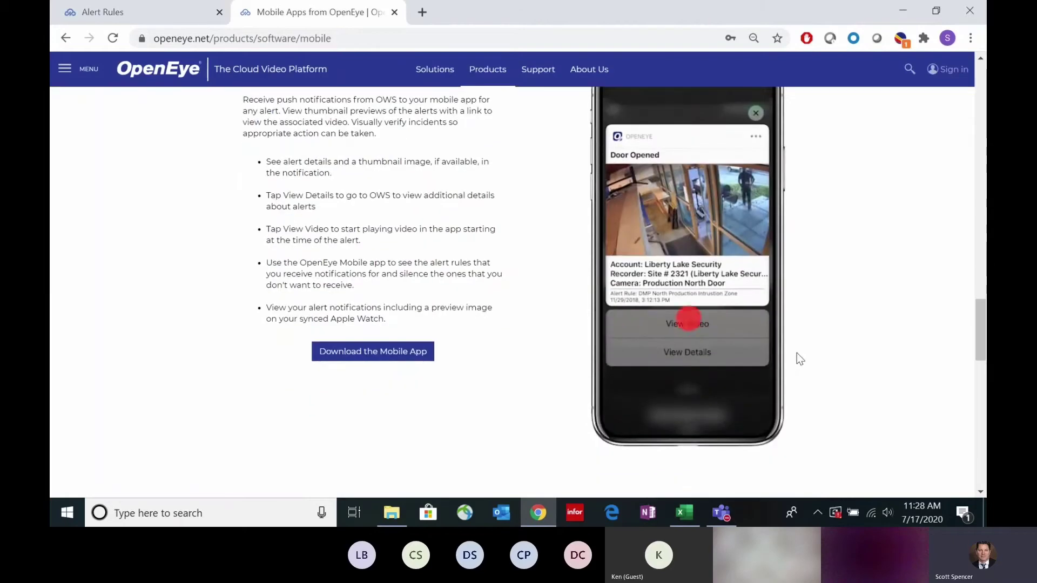
scroll(799, 345, up, 1)
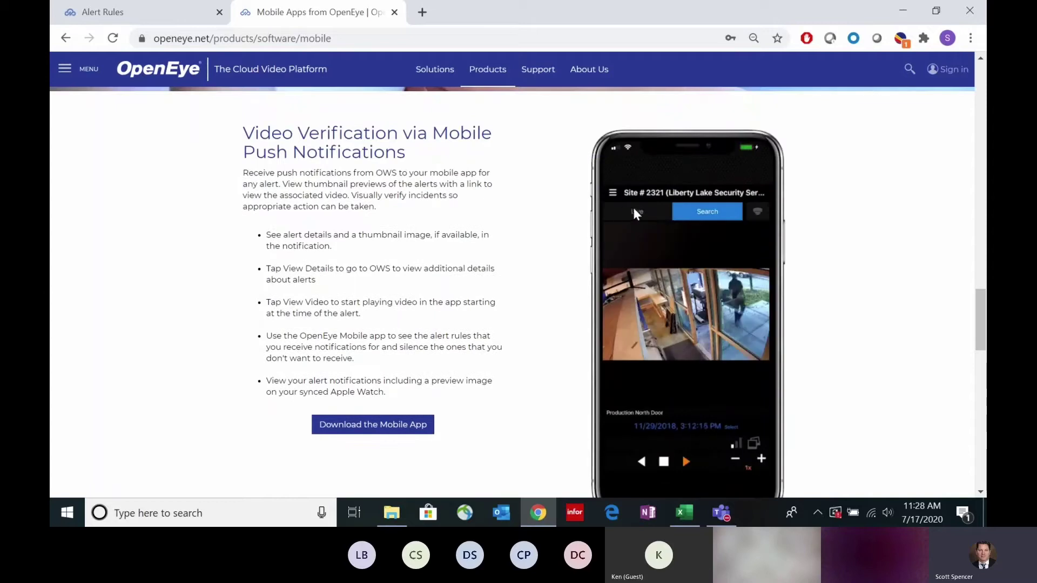
click(148, 9)
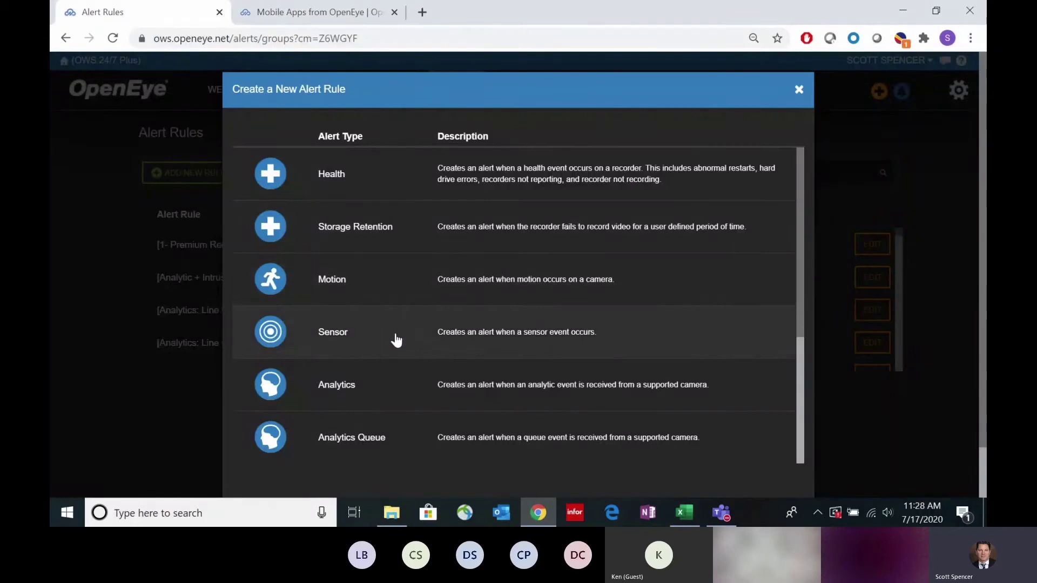
scroll(369, 335, down, 1)
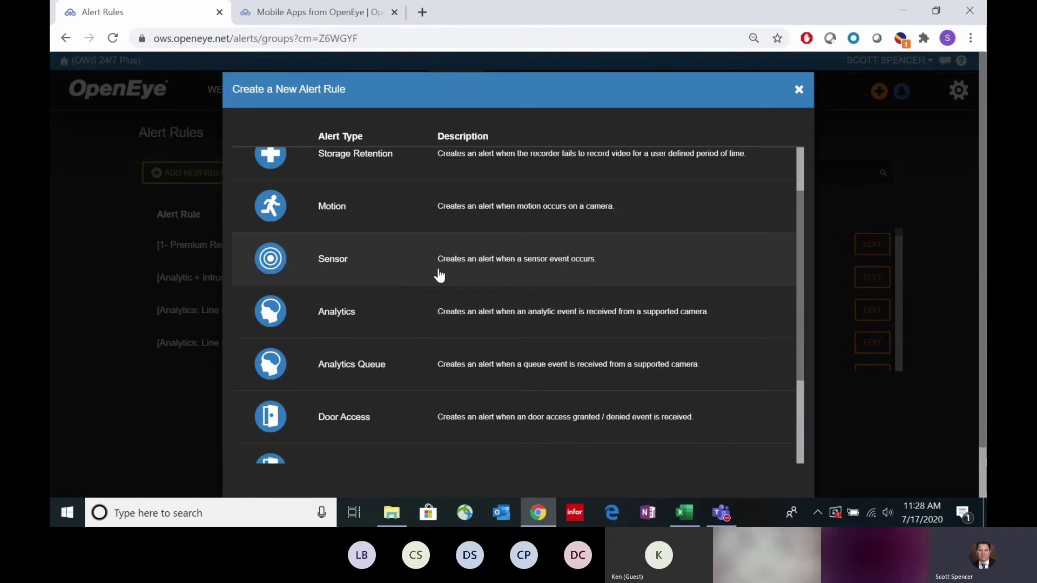
scroll(439, 267, down, 1)
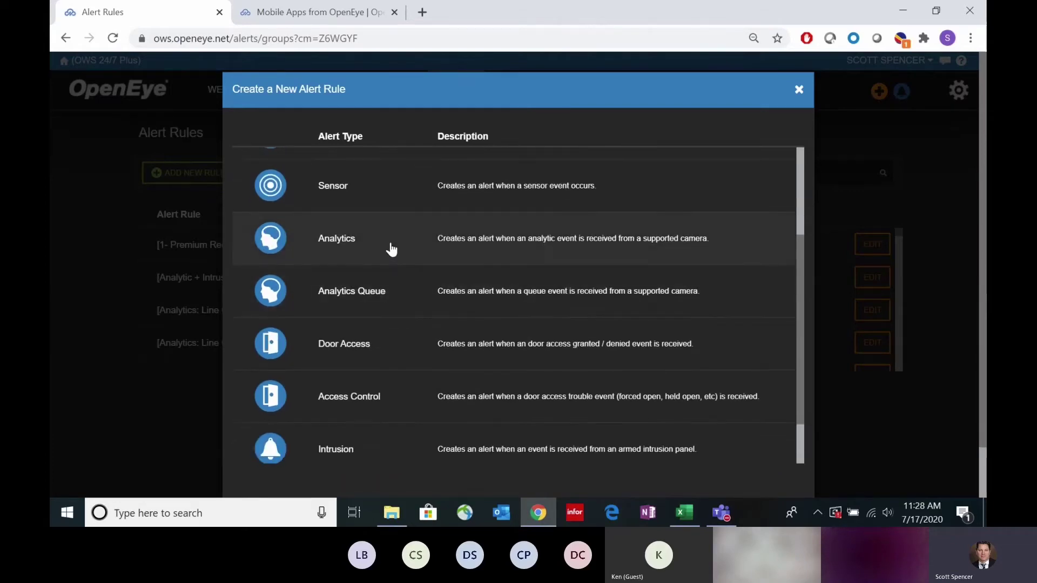
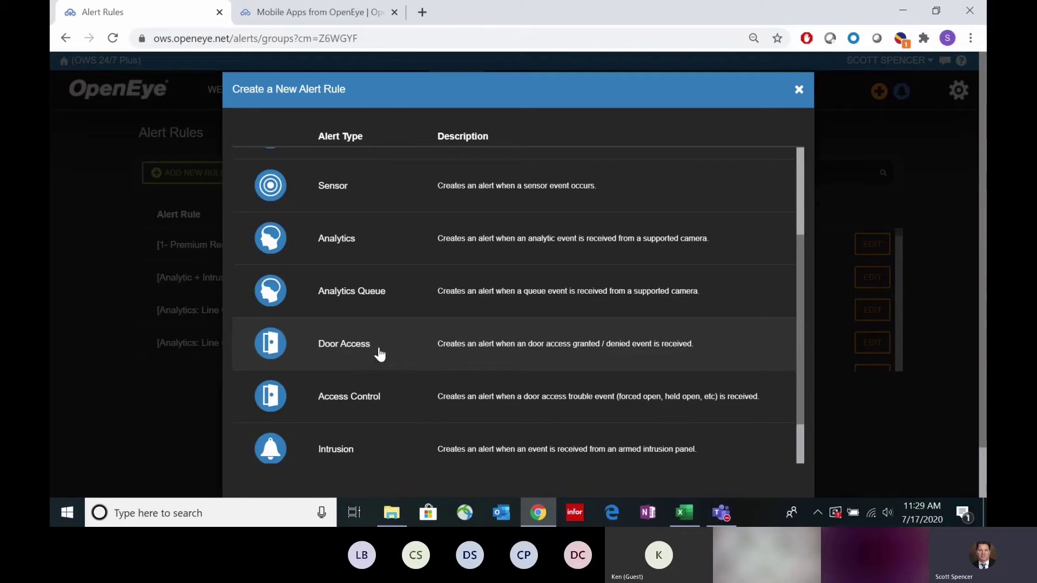
Step: Scroll through the new alert rule types, then cancel the dialog without creating a rule
scroll(390, 368, down, 4)
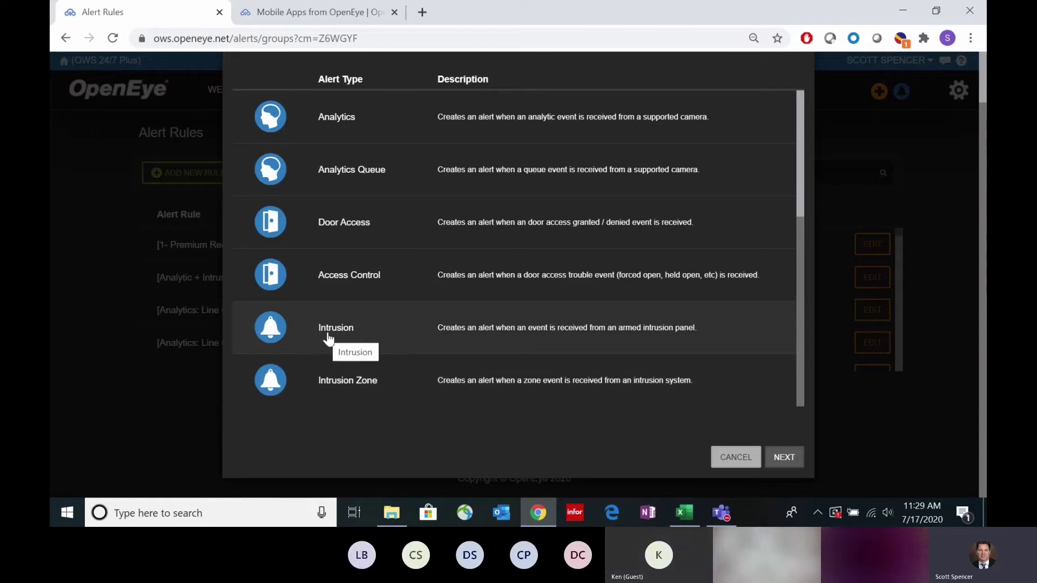
scroll(567, 402, up, 4)
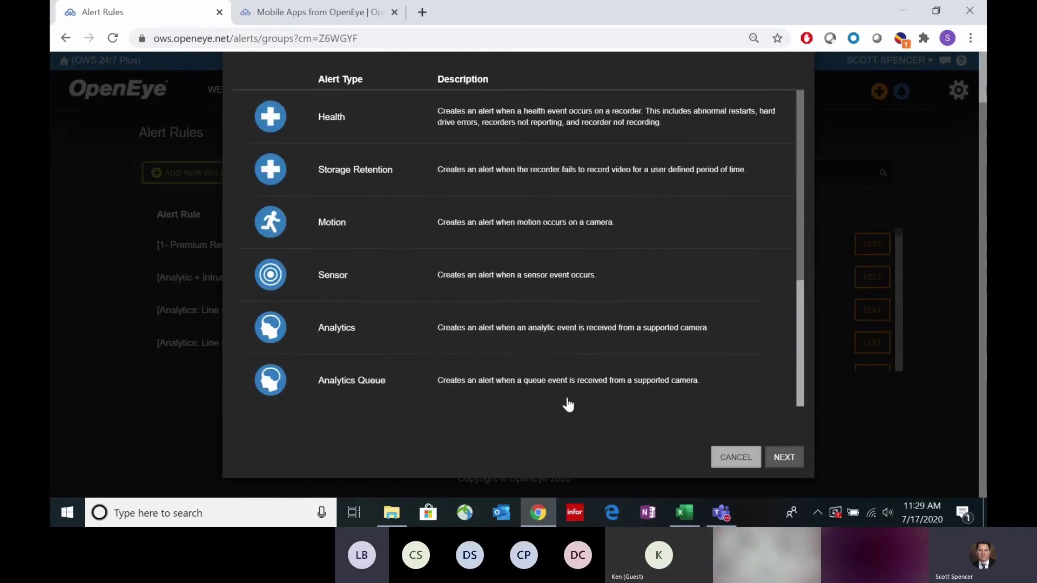
scroll(567, 404, down, 4)
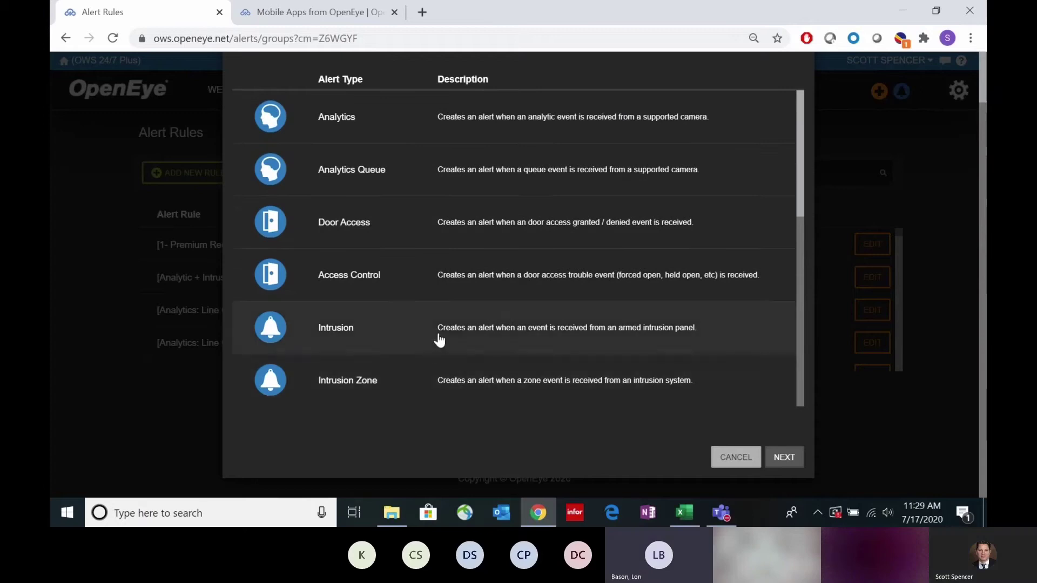
click(743, 460)
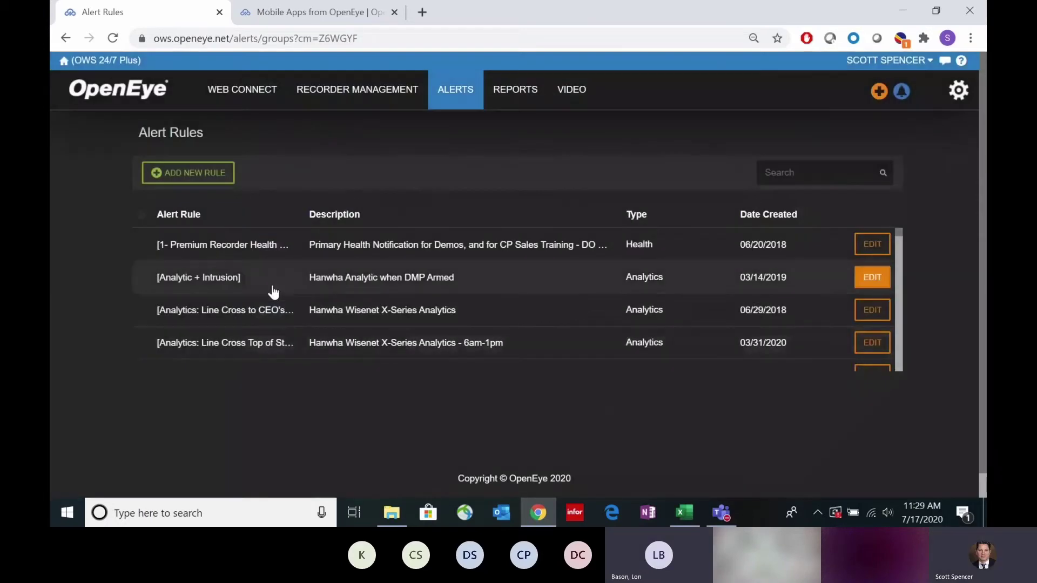
Step: Go to the Web Connect recorder list and connect to Site #193 - Vancouver (DMP & Analytics)
scroll(286, 291, down, 2)
scroll(297, 302, up, 2)
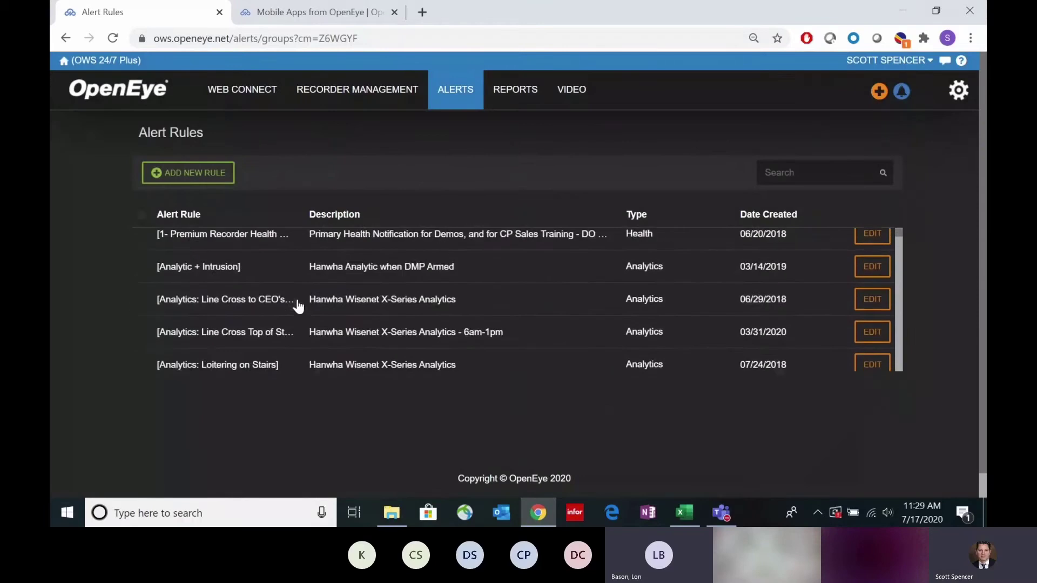
mouse_move(453, 94)
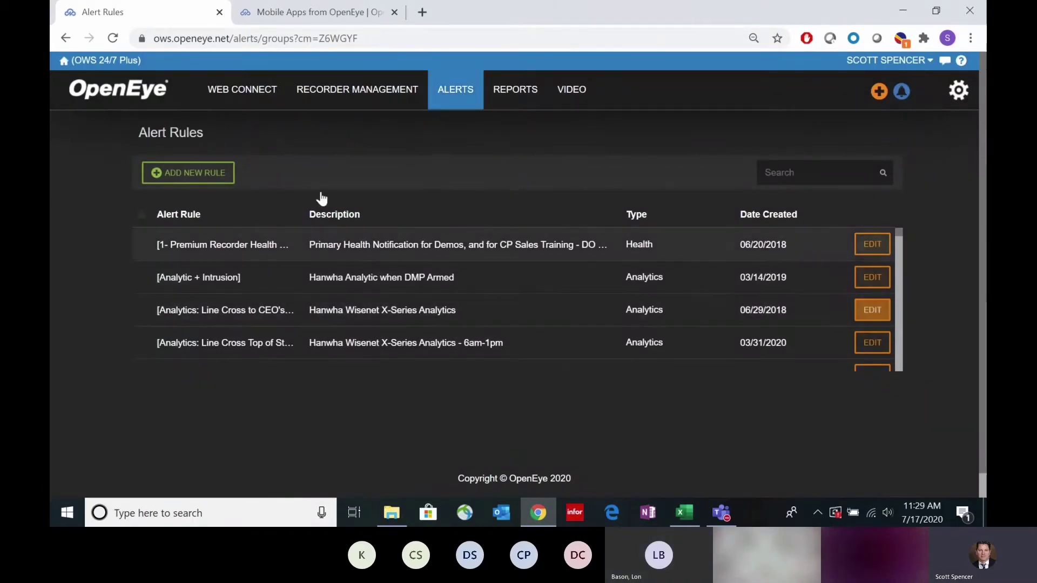
click(114, 61)
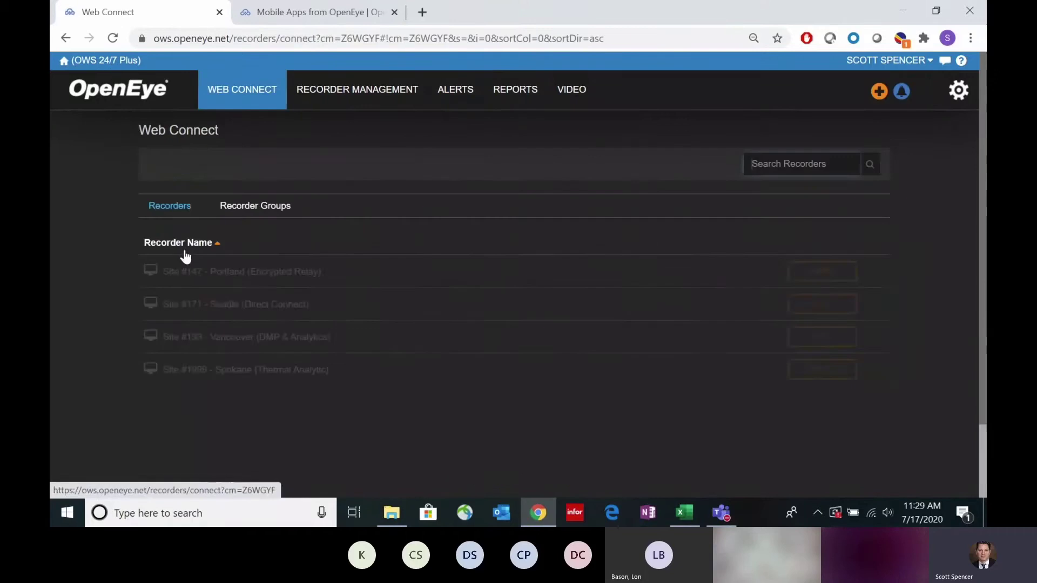
click(272, 341)
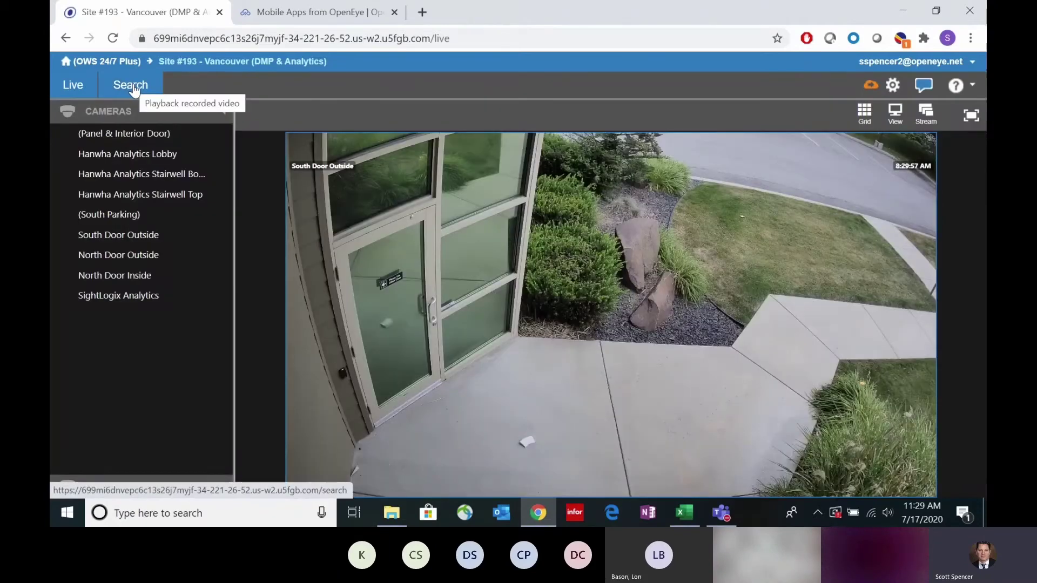
Step: Start an event search on this recorder with the event type set to Intrusion
click(132, 86)
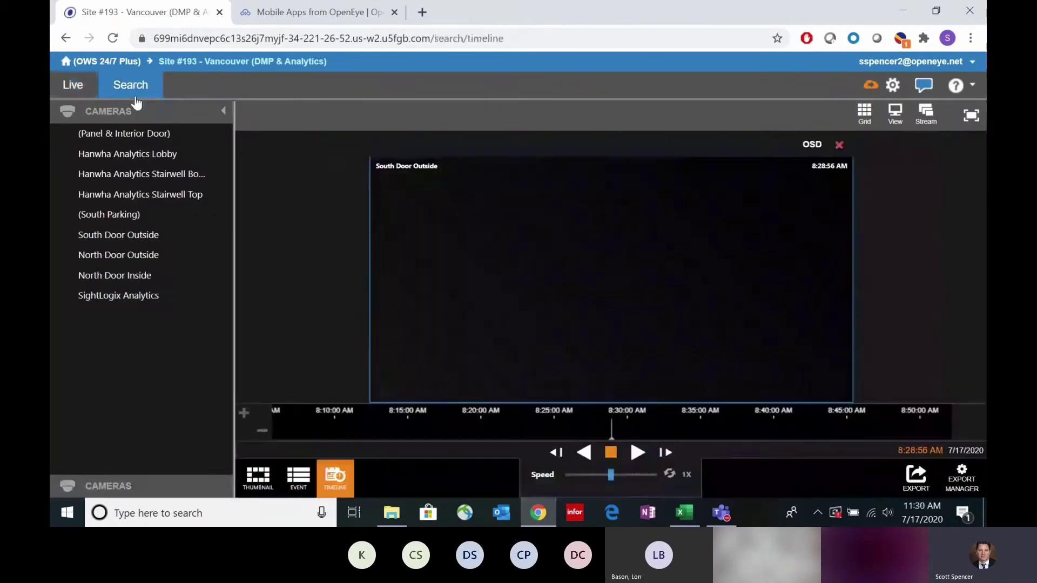
click(302, 478)
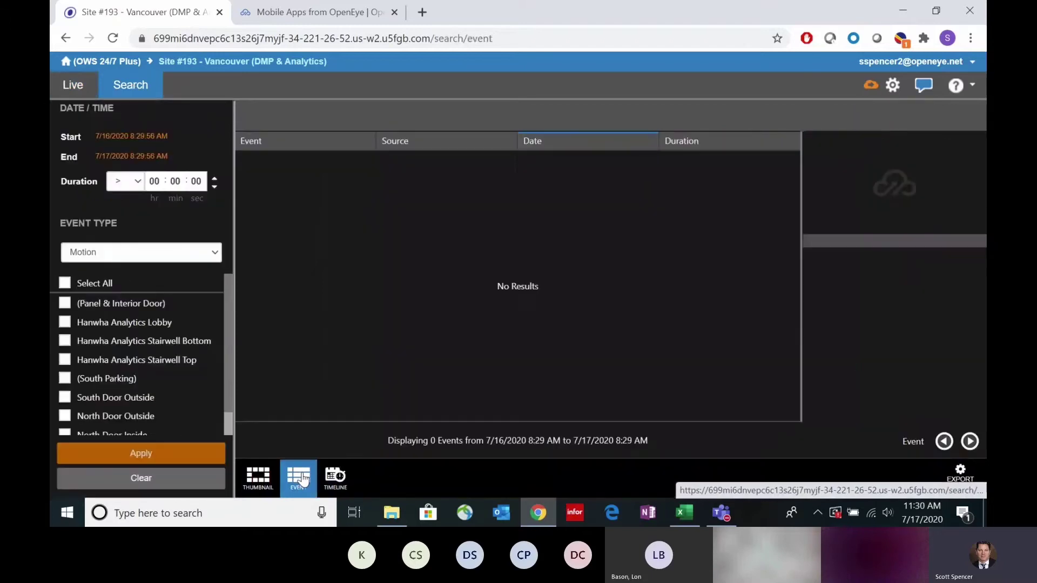
click(201, 261)
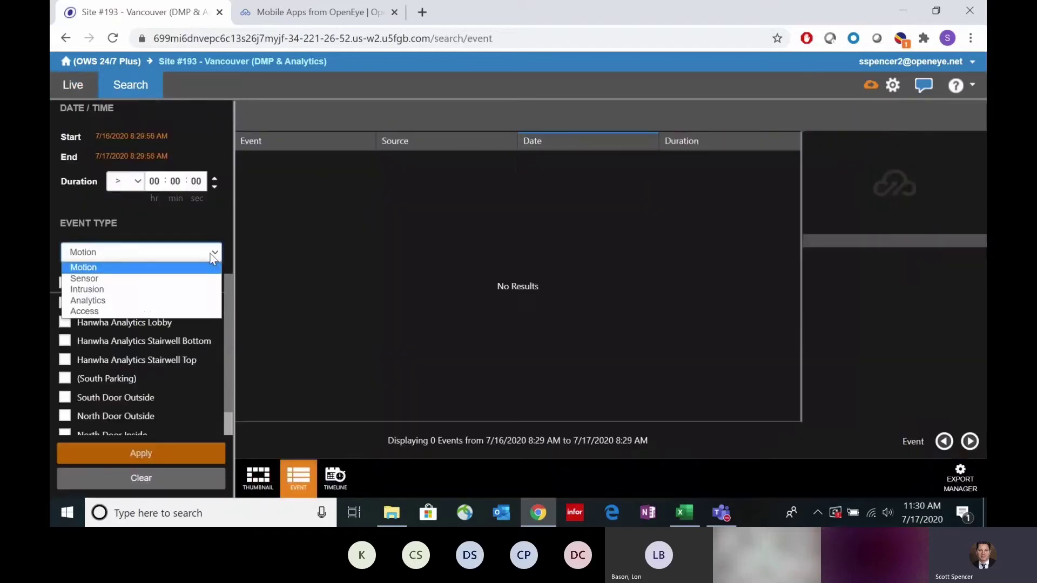
click(131, 291)
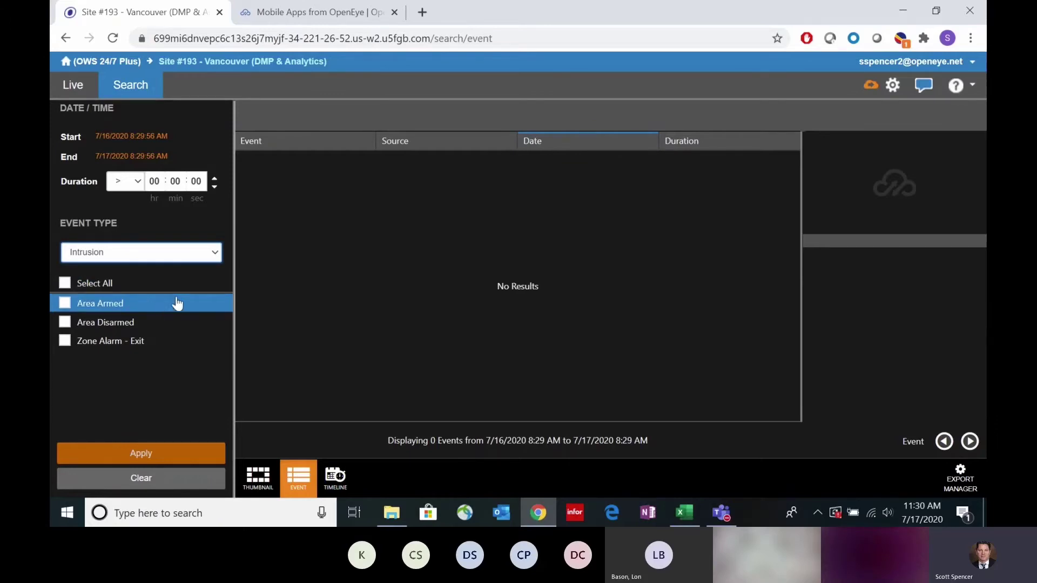
click(332, 17)
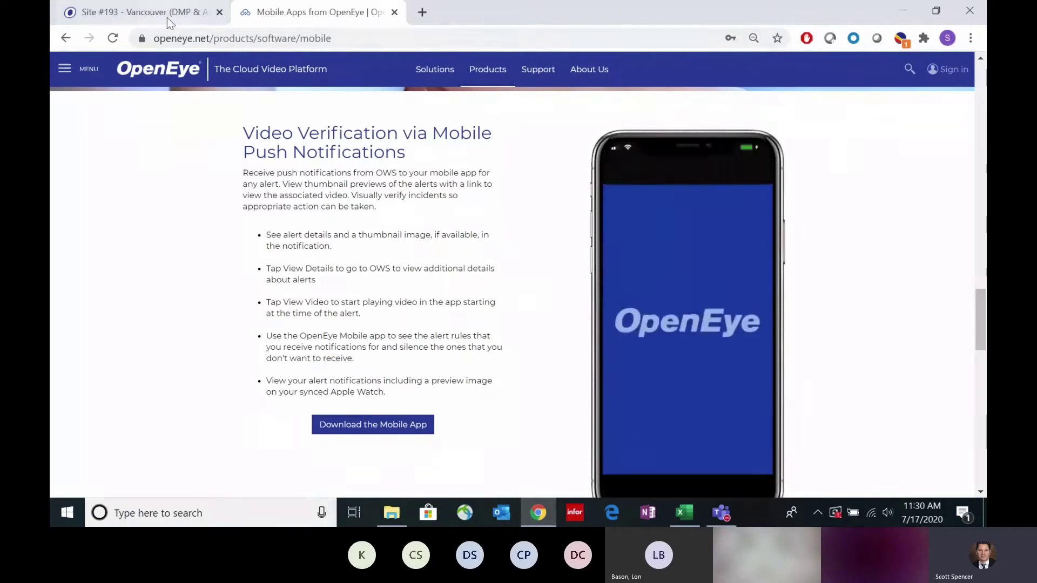
click(167, 17)
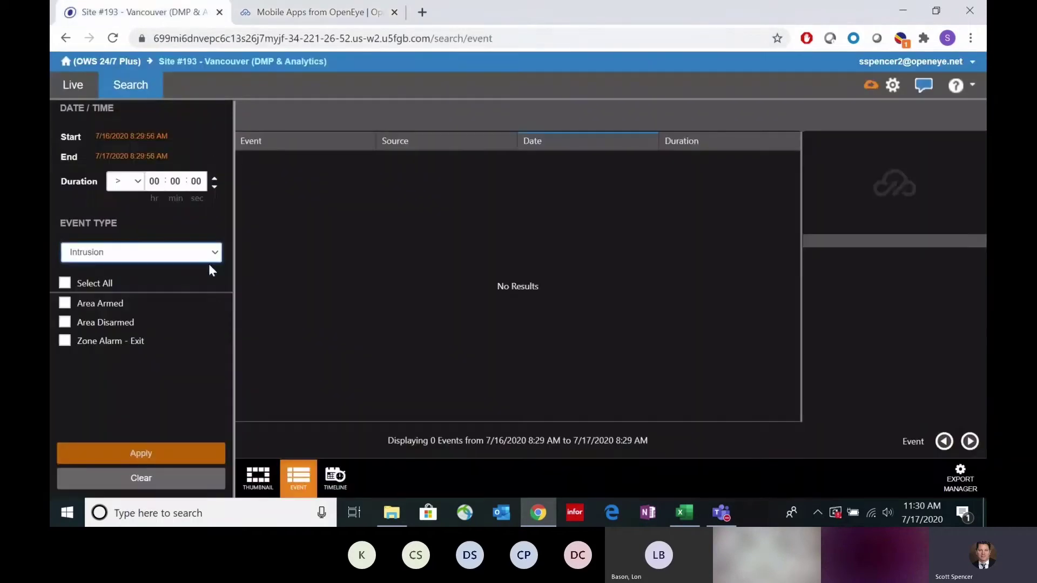
Step: Check Area Armed and Area Disarmed, save the 7/1/2020–7/16/2020 range, and apply the search
click(65, 324)
click(65, 304)
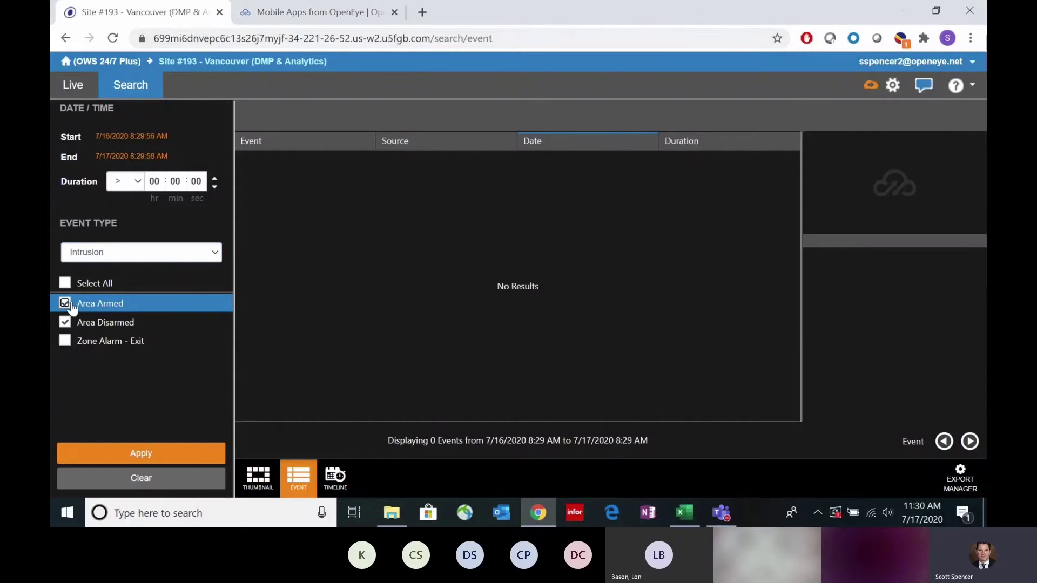
click(144, 138)
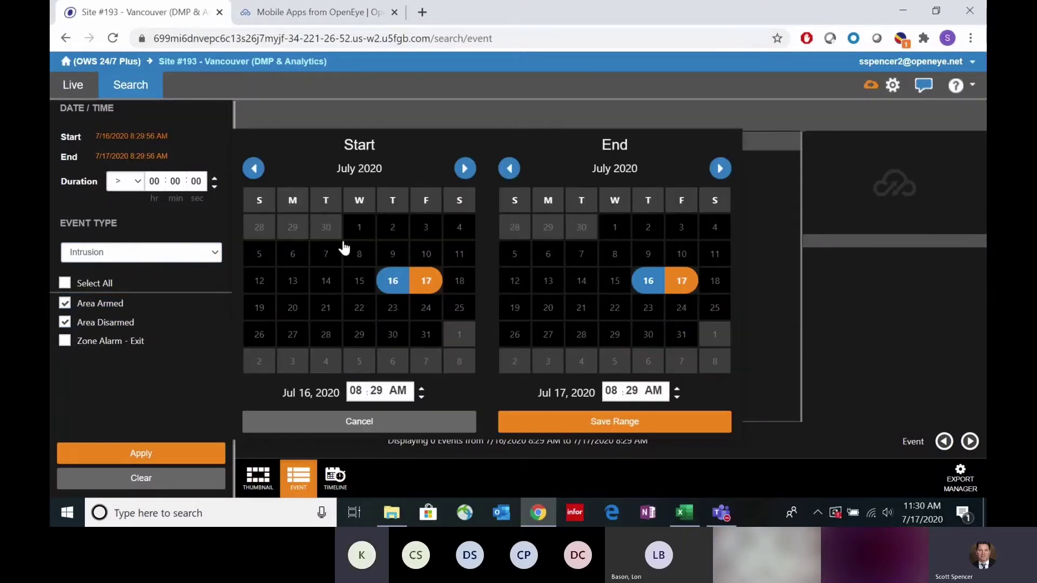
click(357, 228)
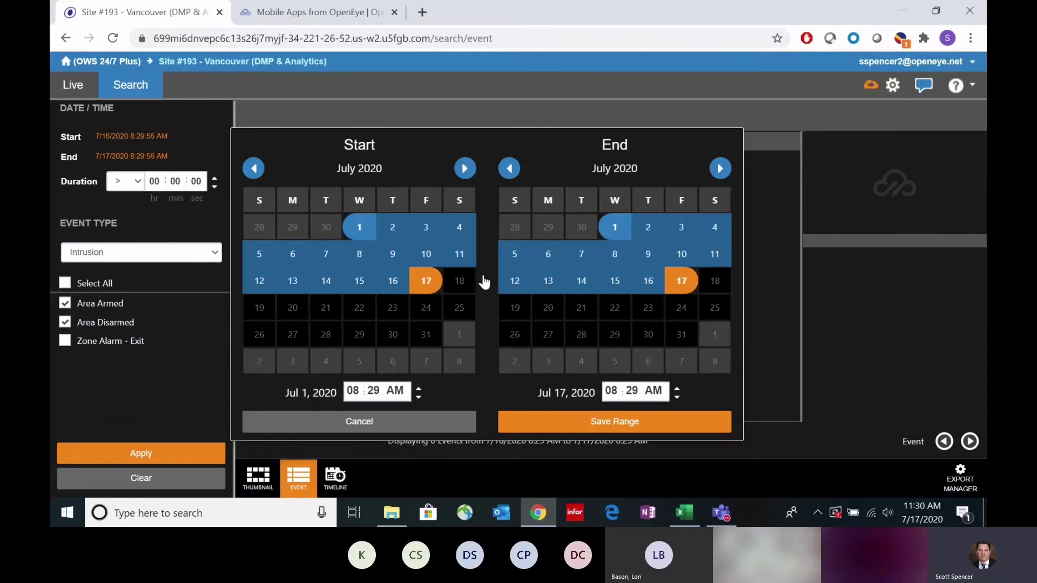
click(654, 283)
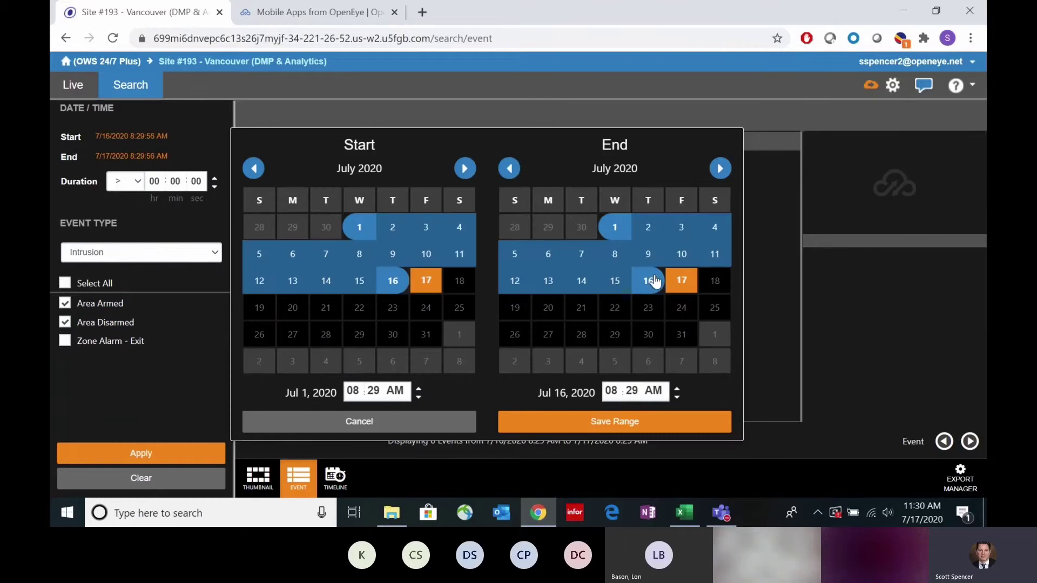
click(599, 421)
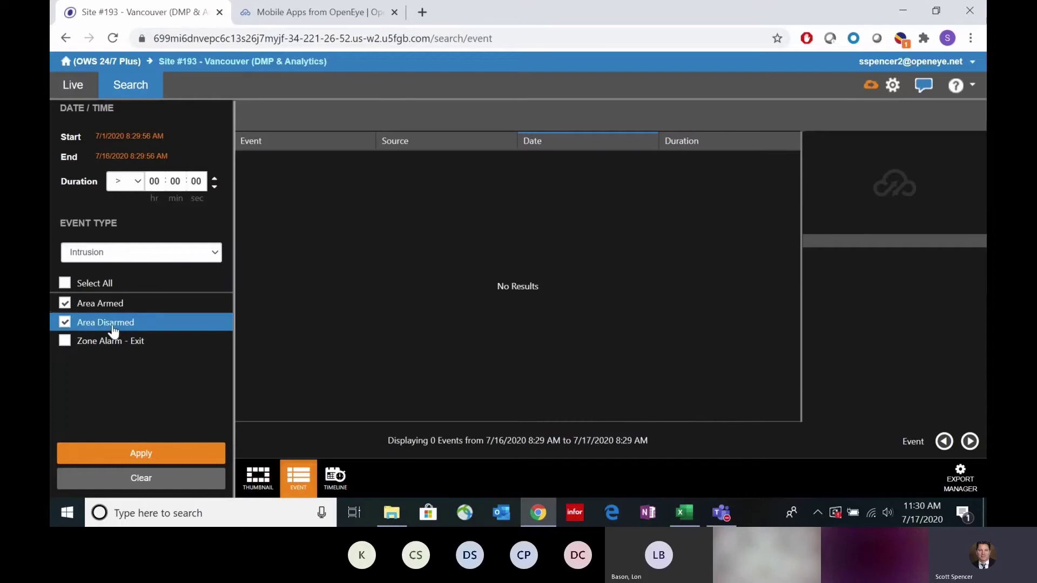
click(139, 456)
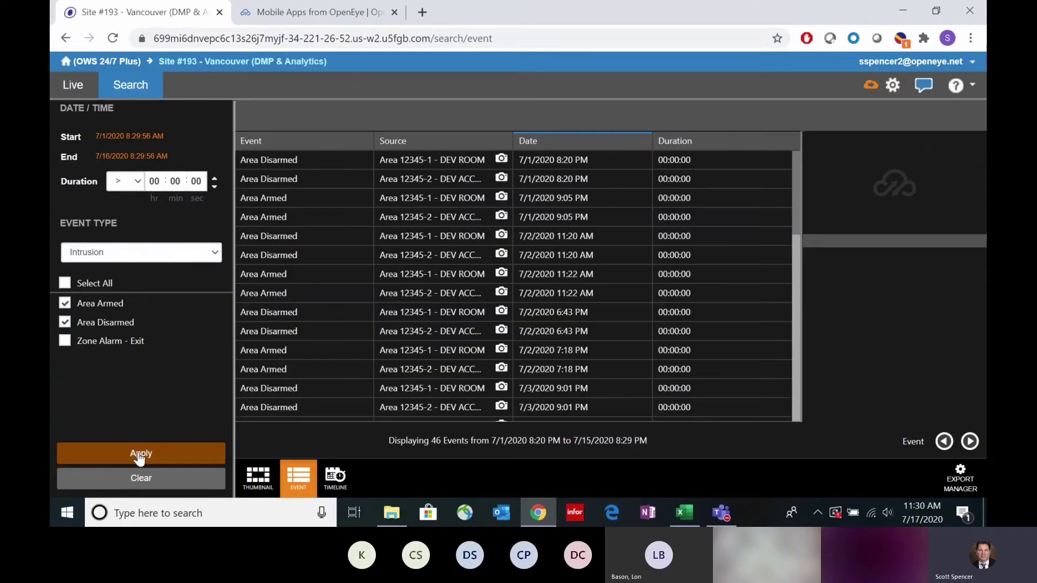
Step: Open the 7/2/2020 6:43 PM DEV ROOM intrusion event on the timeline and play its footage
mouse_move(500, 291)
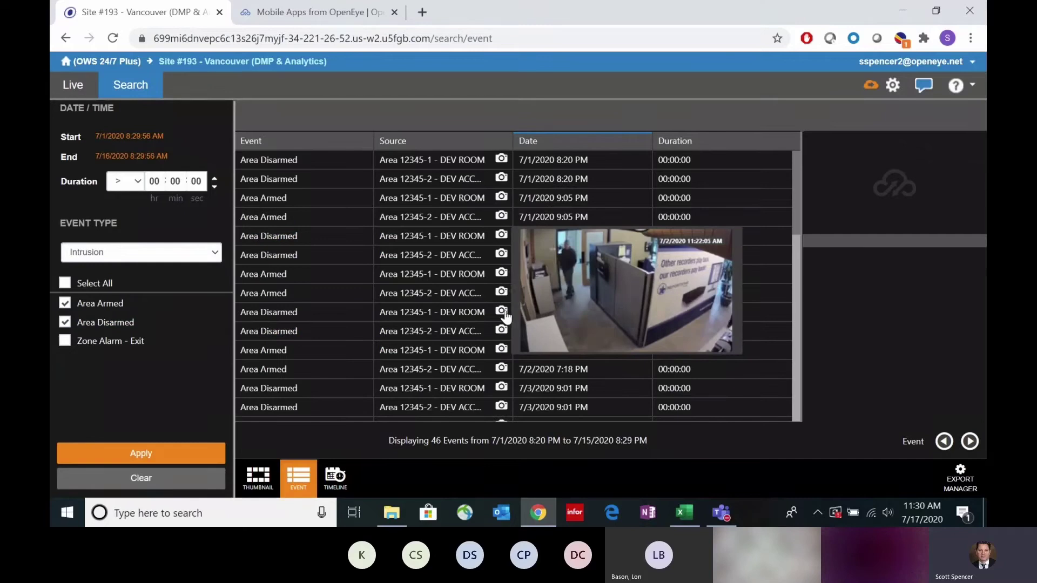
mouse_move(504, 319)
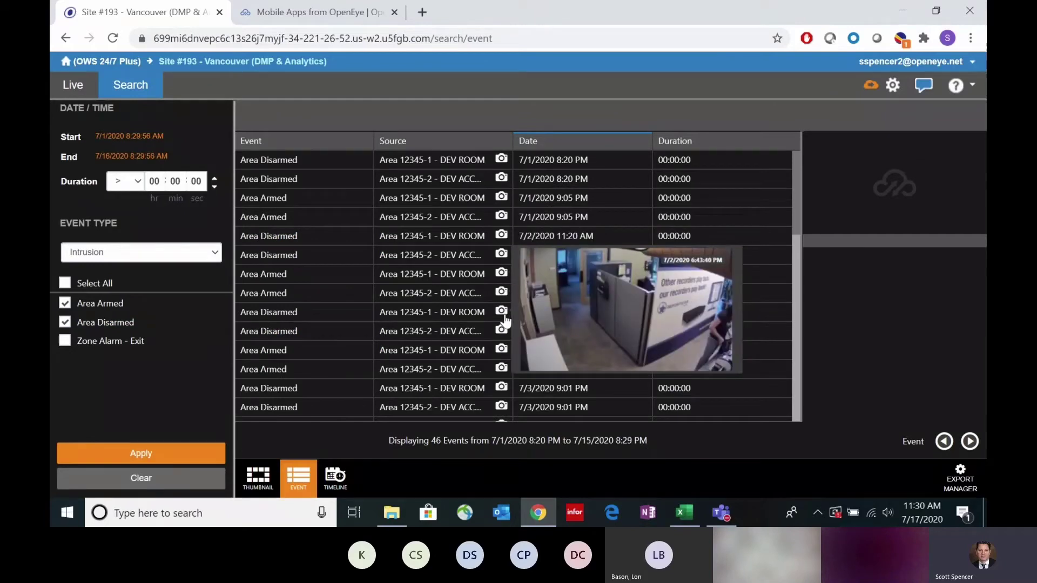
click(454, 320)
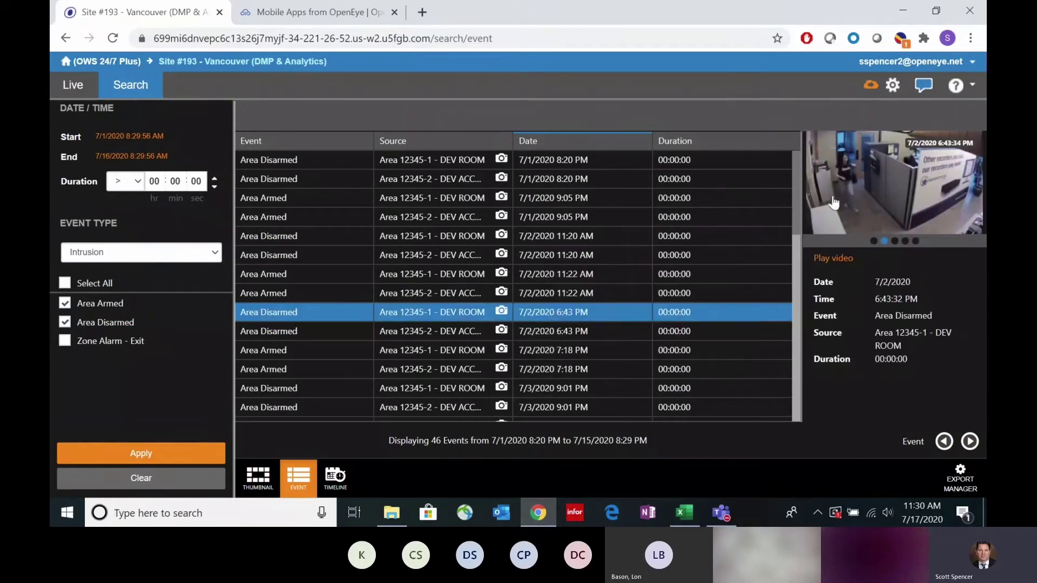
click(862, 192)
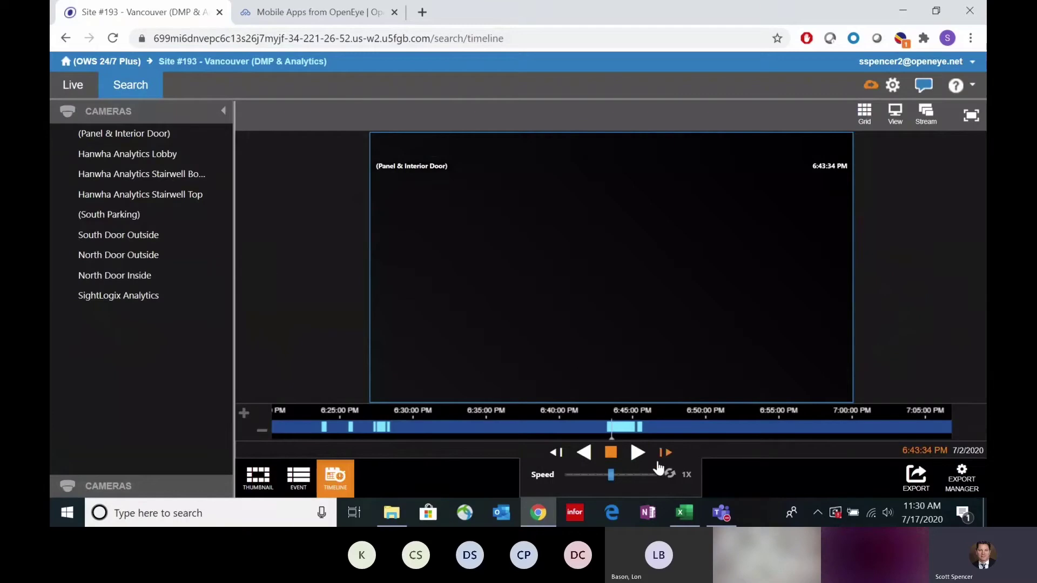
click(637, 454)
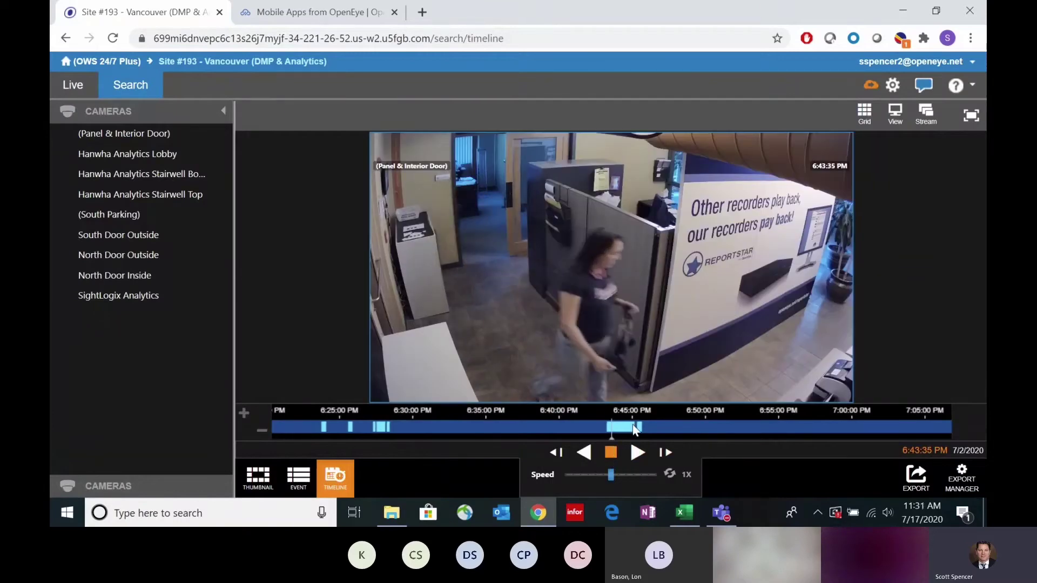
drag(635, 429, 639, 430)
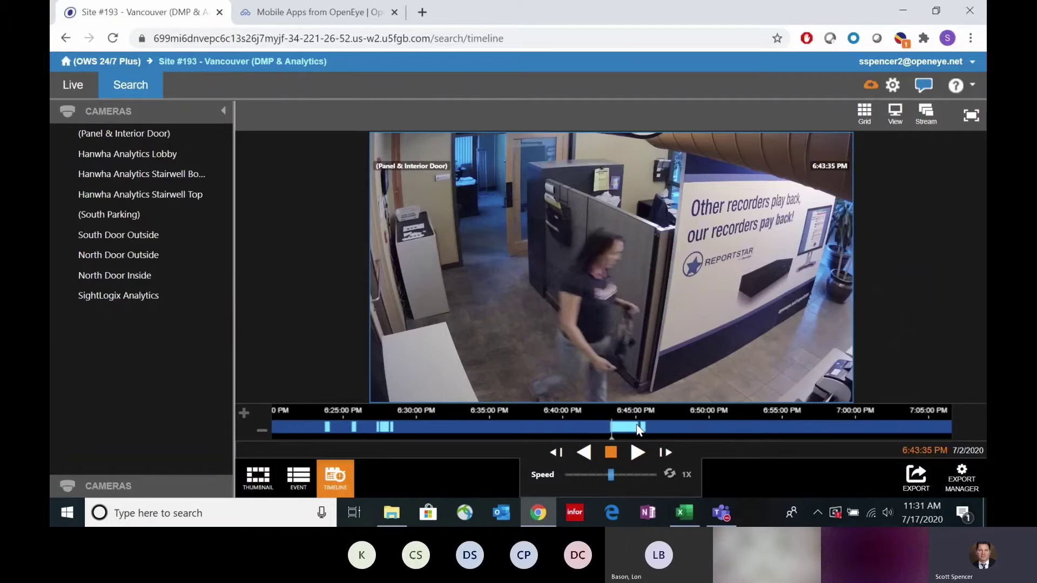
click(638, 454)
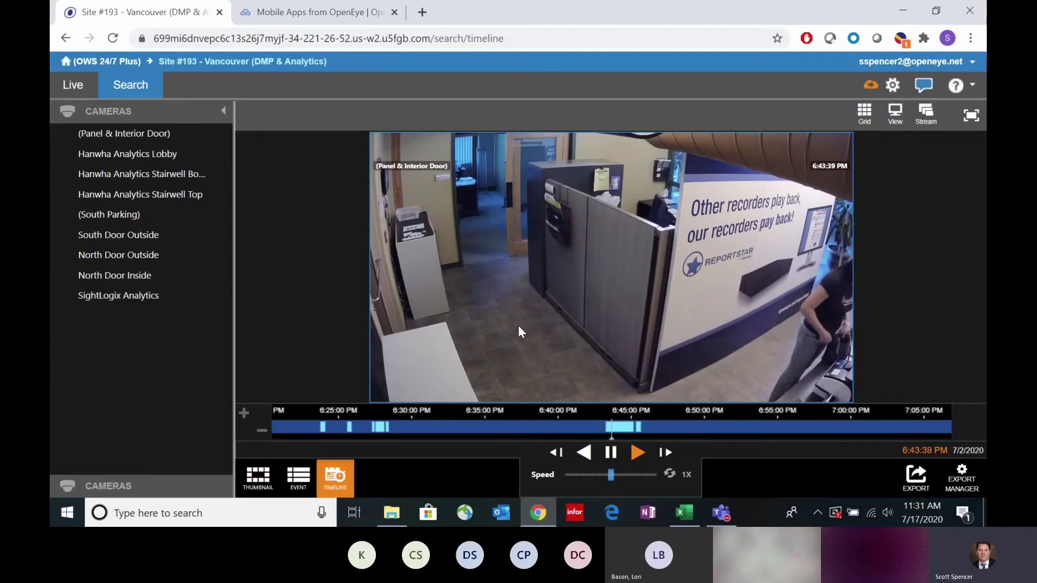
Step: Pause playback at 6:43:42 PM and switch to the OpenEye mobile apps page
mouse_move(514, 308)
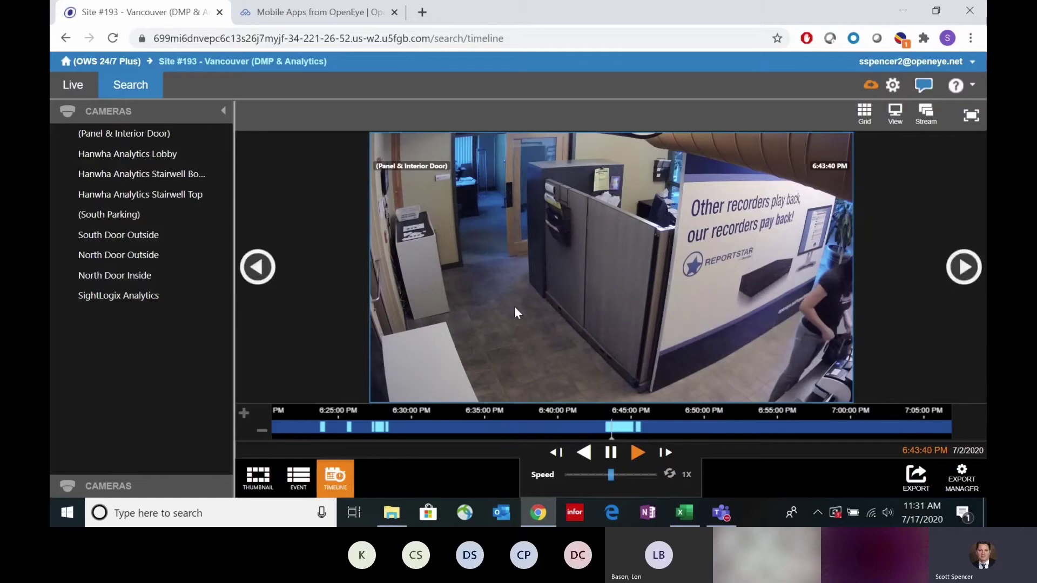
click(613, 458)
mouse_move(559, 280)
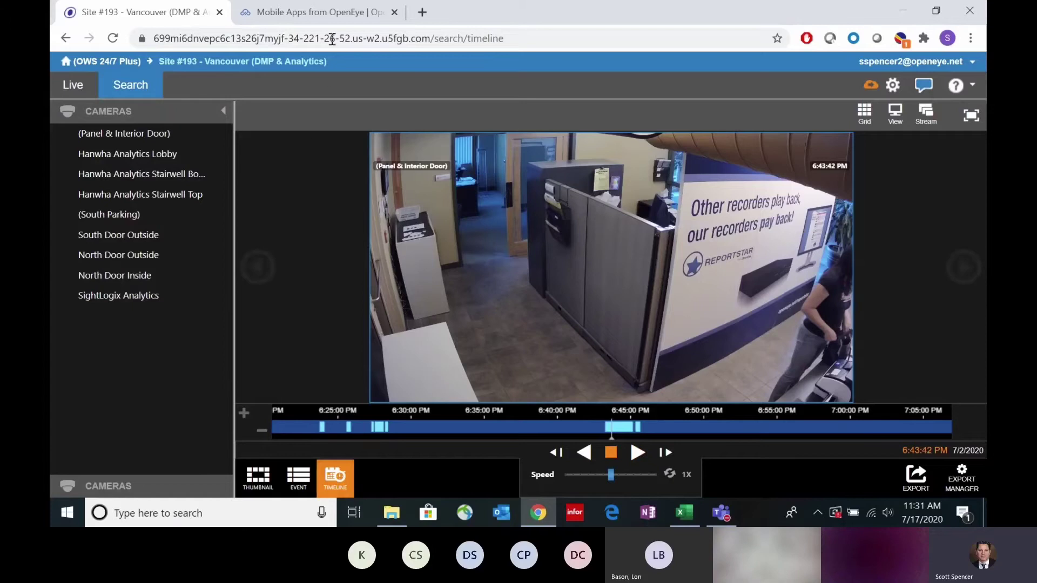
click(332, 17)
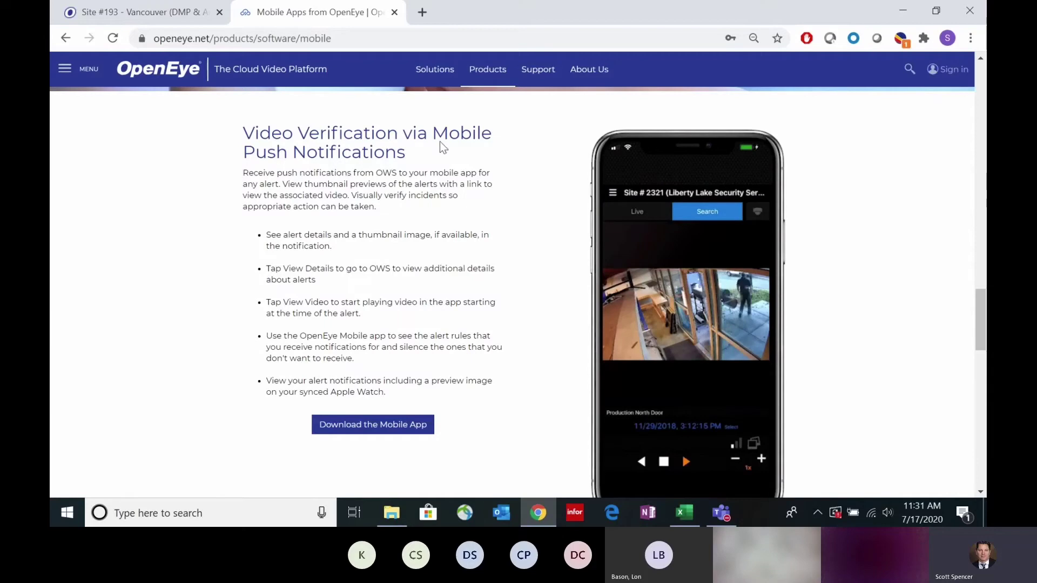
Step: Reopen Site #193's Intrusion event list, then go back to the Web Connect recorder list
click(142, 15)
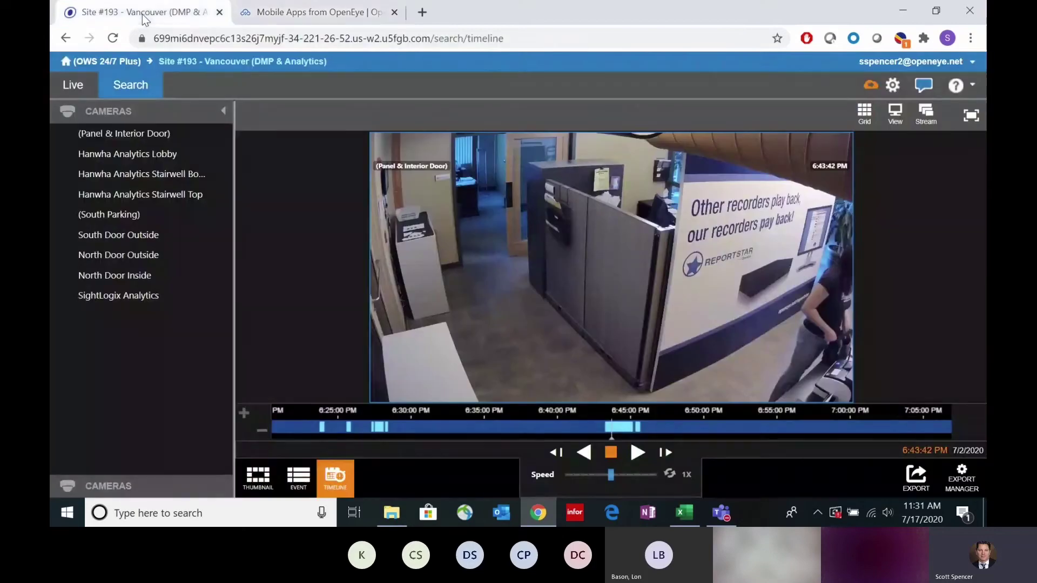
click(298, 476)
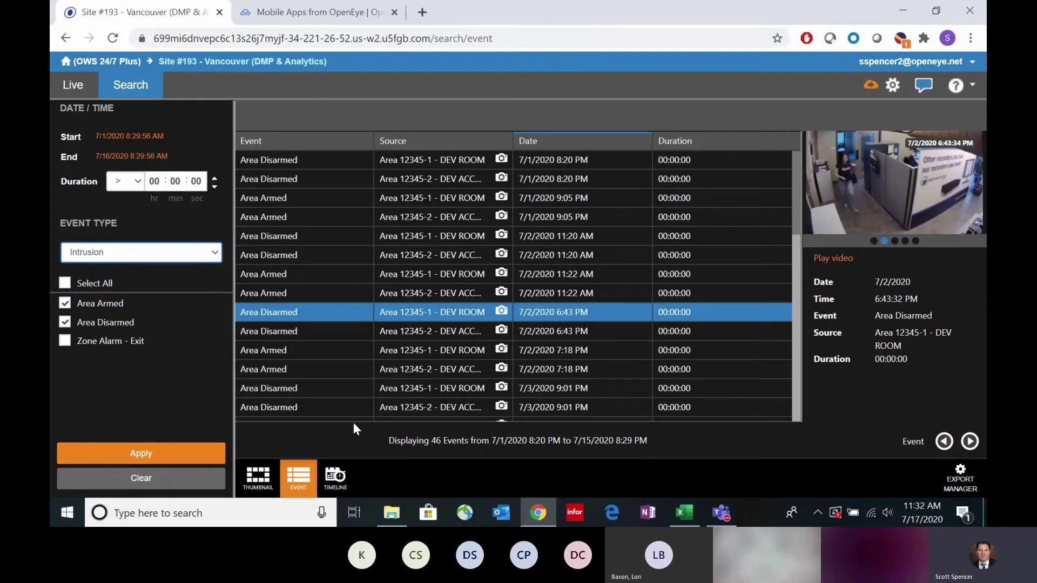
click(111, 64)
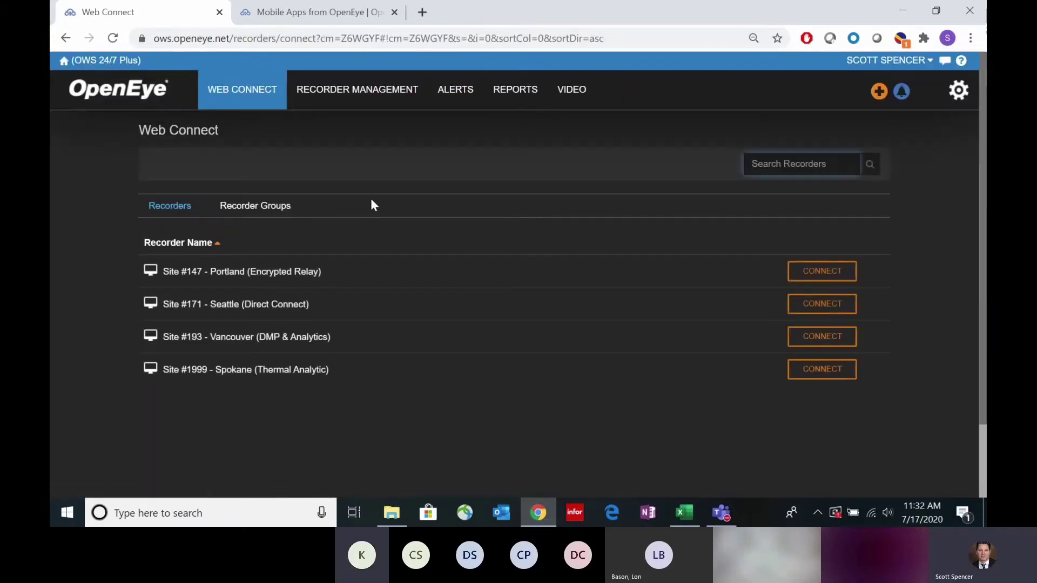
mouse_move(462, 91)
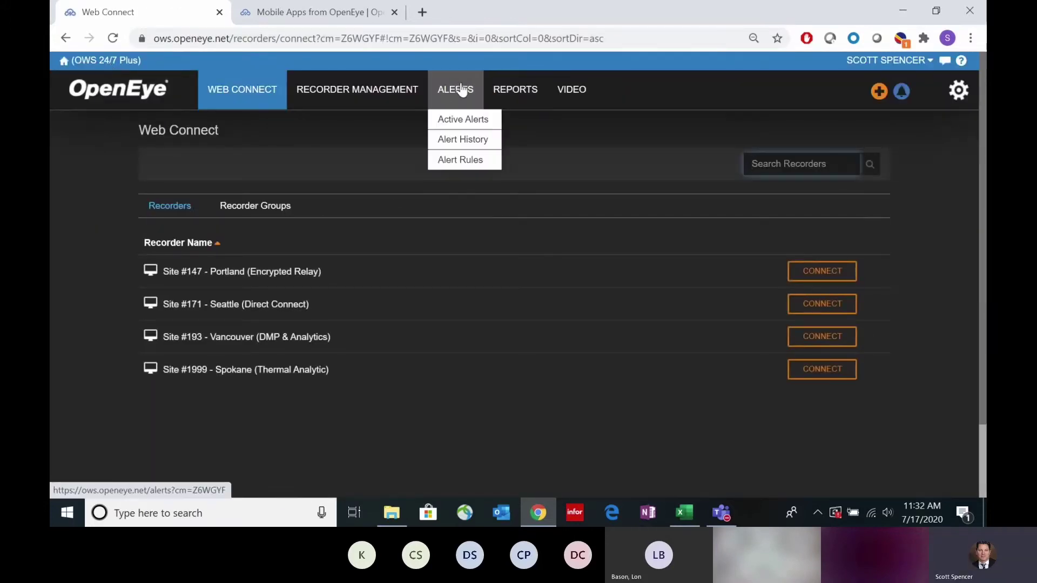
Step: Open the saved Reports list and view the Thumbnail Report - Hourly
click(524, 95)
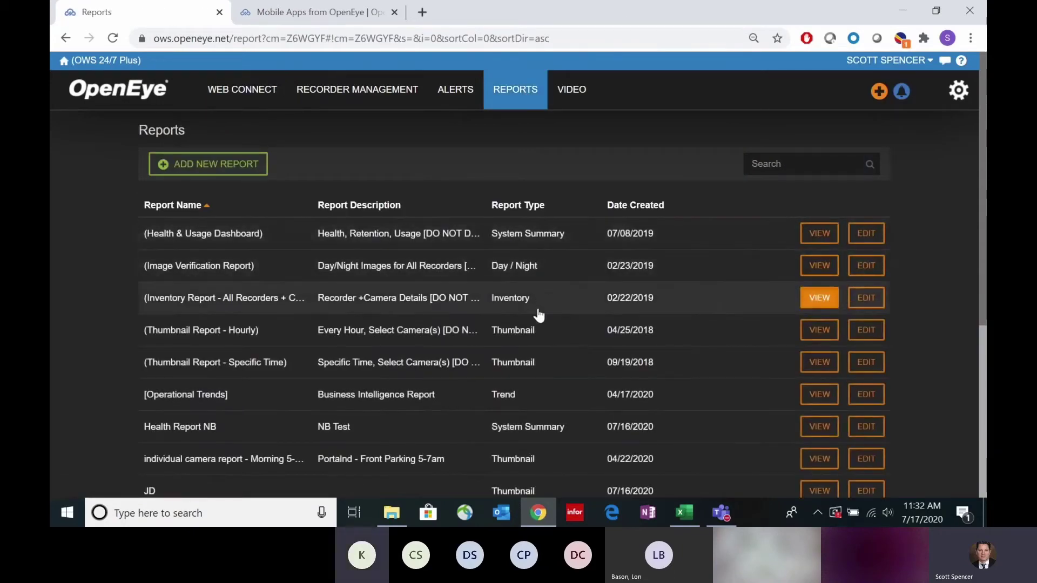
click(512, 340)
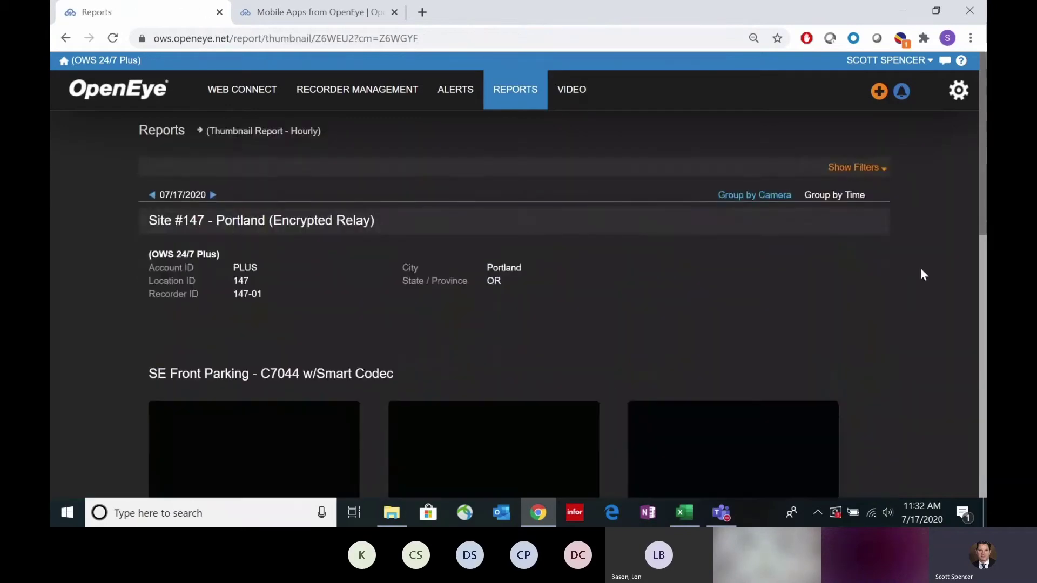
scroll(920, 270, down, 3)
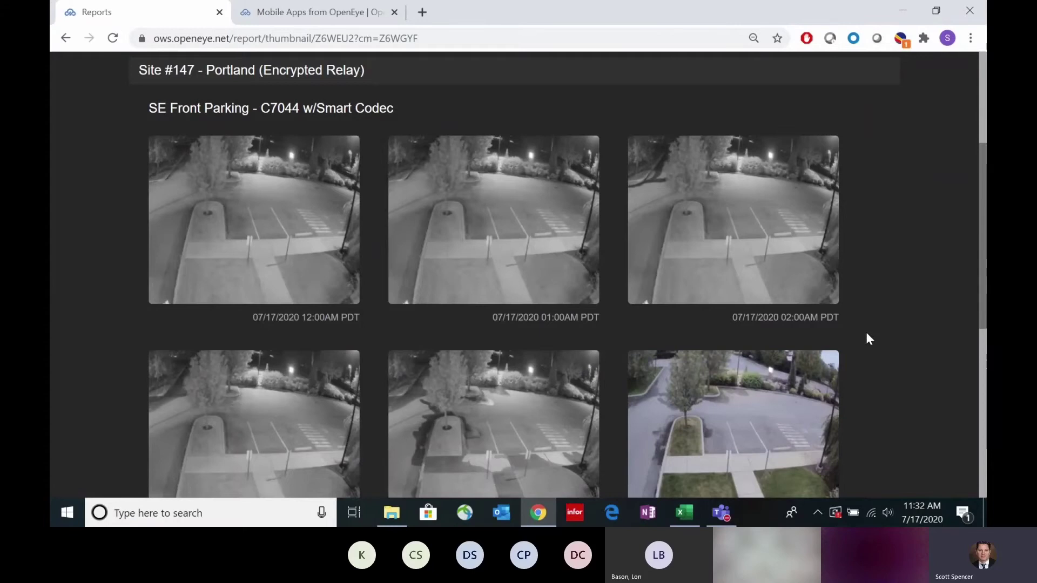
scroll(868, 349, down, 3)
scroll(870, 351, up, 3)
Step: Highlight the 12:00AM and 01:00AM timestamps under the SE Front Parking snapshots
drag(354, 321, 302, 320)
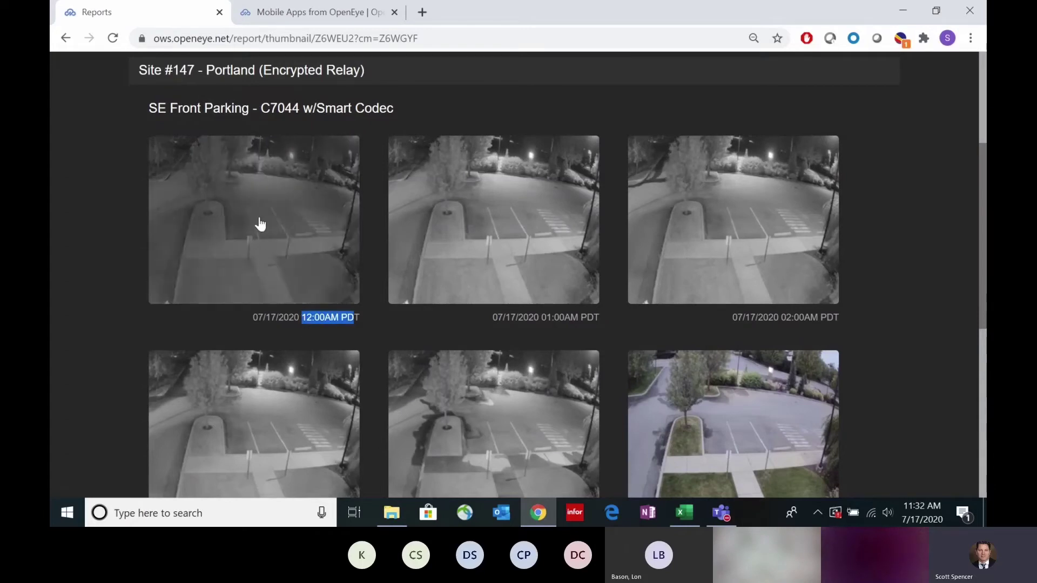
drag(595, 319, 533, 296)
drag(805, 317, 773, 344)
scroll(597, 334, down, 1)
scroll(602, 334, down, 7)
scroll(601, 387, up, 3)
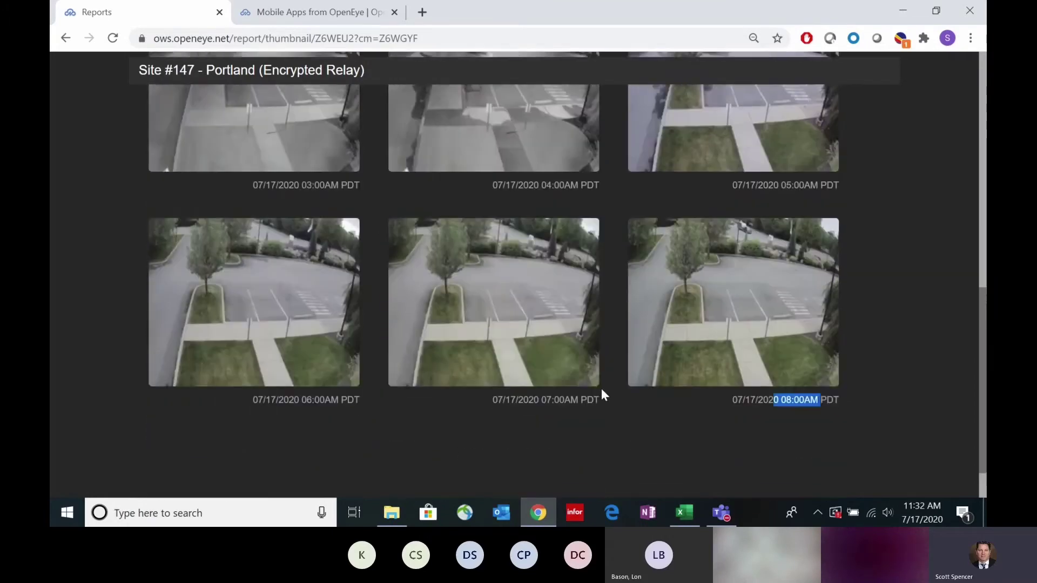
scroll(605, 378, up, 1)
scroll(610, 361, up, 2)
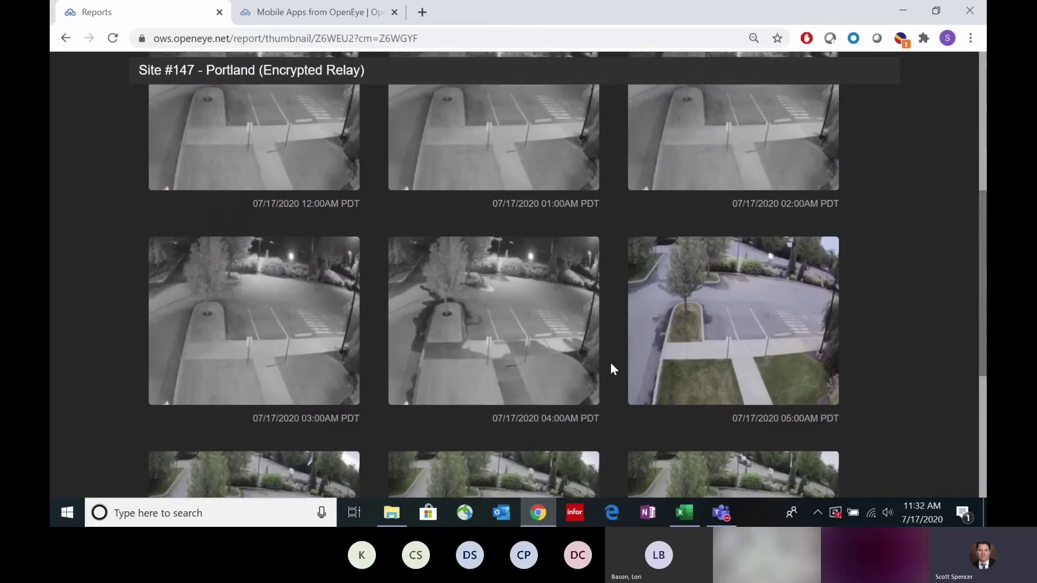
Step: Scroll through the 12:00AM–08:00AM parking snapshots and clear the highlighted 08:00AM timestamp
scroll(610, 363, up, 1)
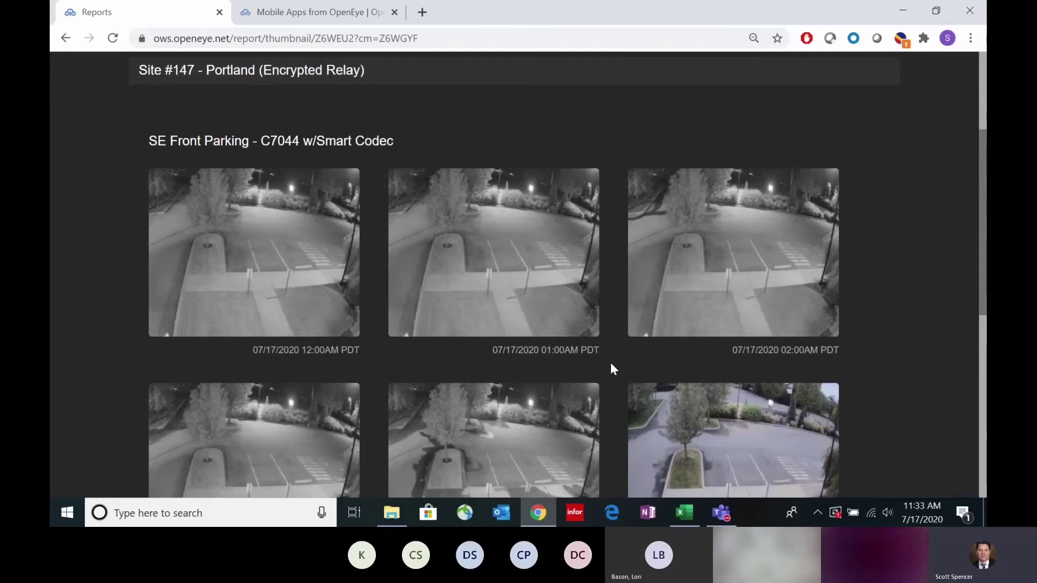
scroll(611, 365, down, 3)
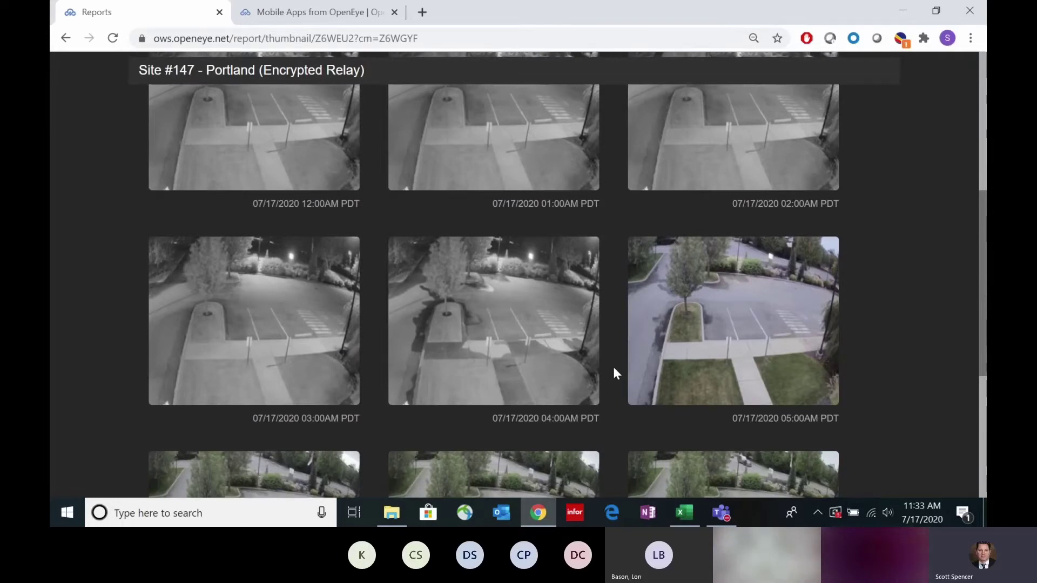
scroll(611, 364, down, 3)
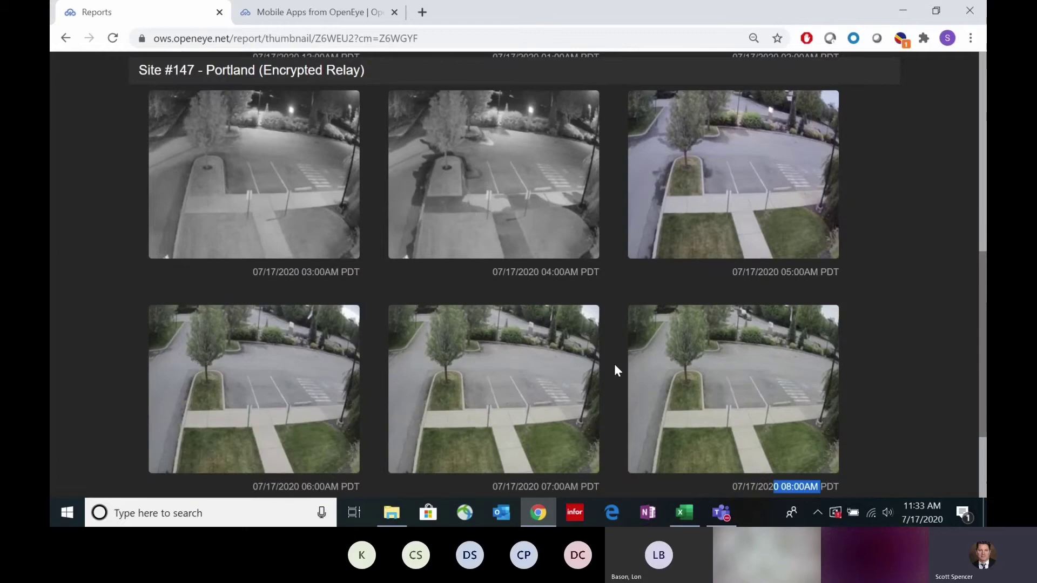
scroll(405, 439, down, 2)
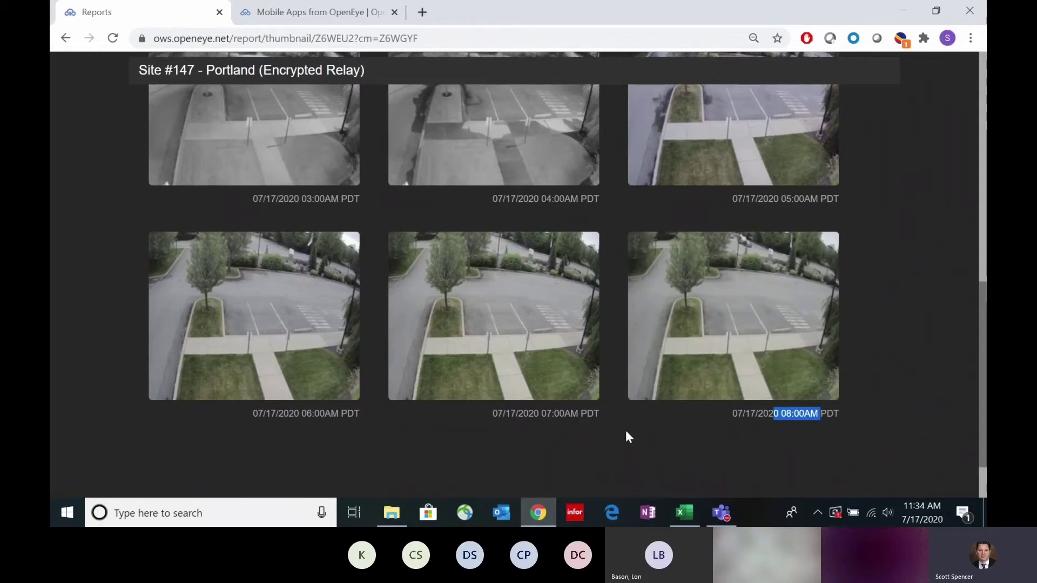
scroll(405, 432, up, 1)
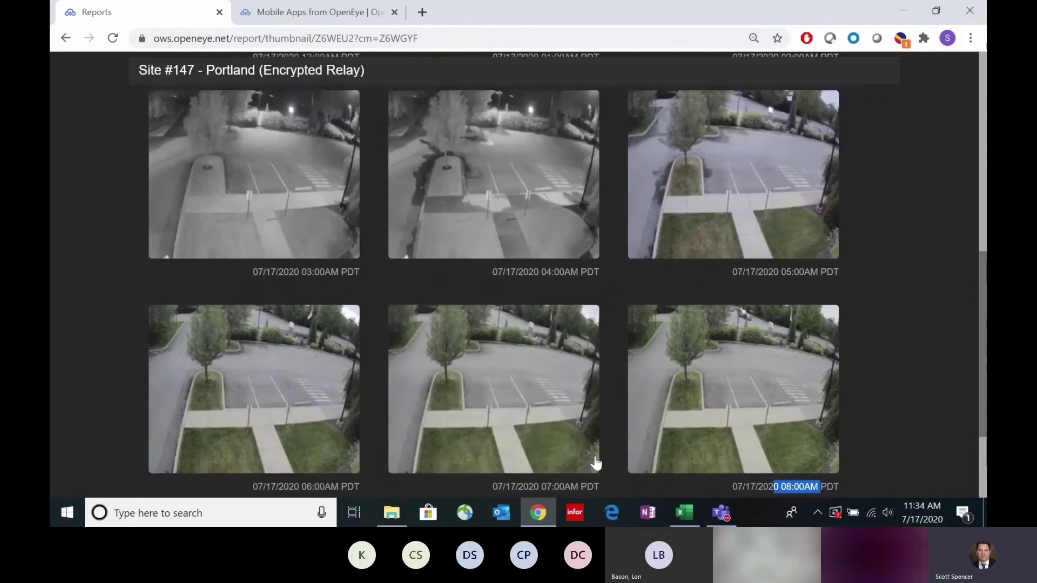
click(613, 432)
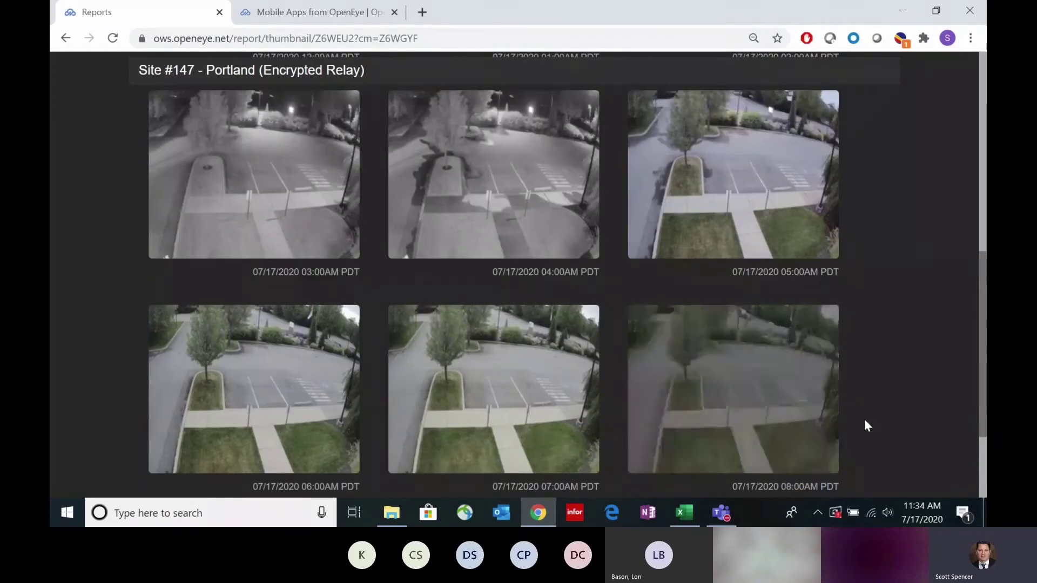
Step: Scroll back to the top of the thumbnail report and return to the Reports list
scroll(882, 407, down, 1)
scroll(877, 397, up, 1)
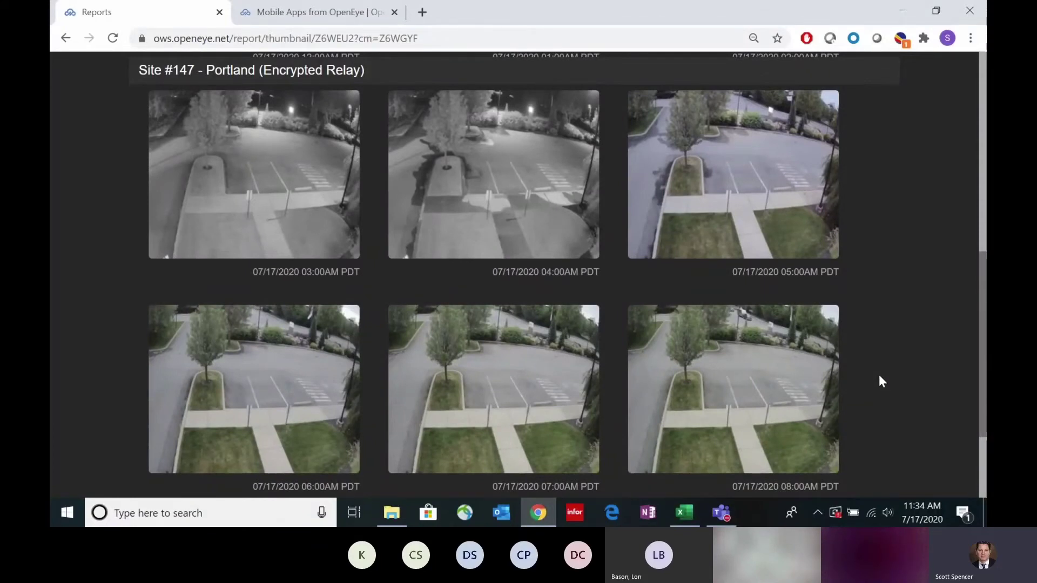
scroll(879, 377, down, 2)
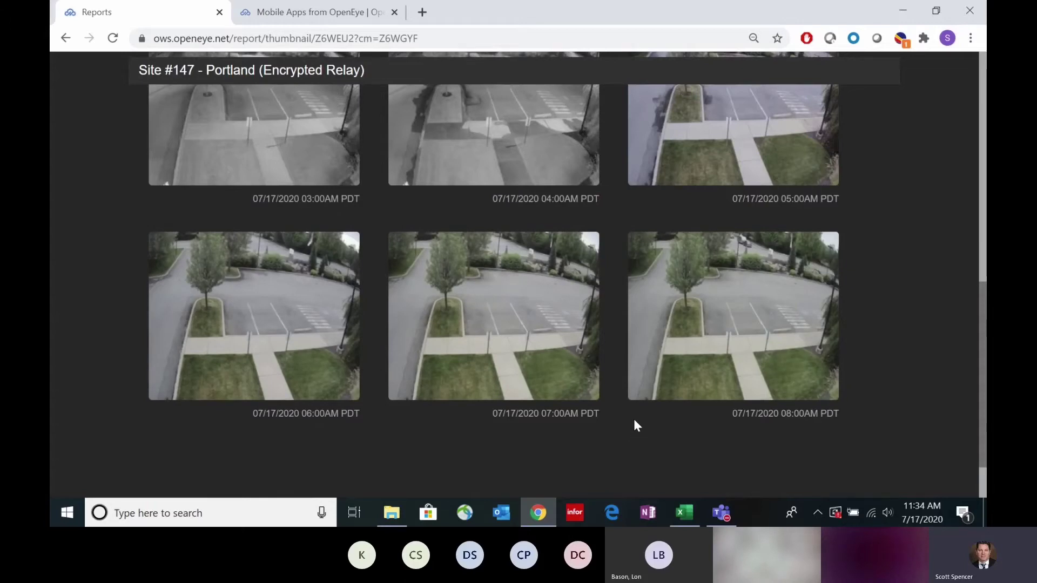
scroll(765, 408, up, 4)
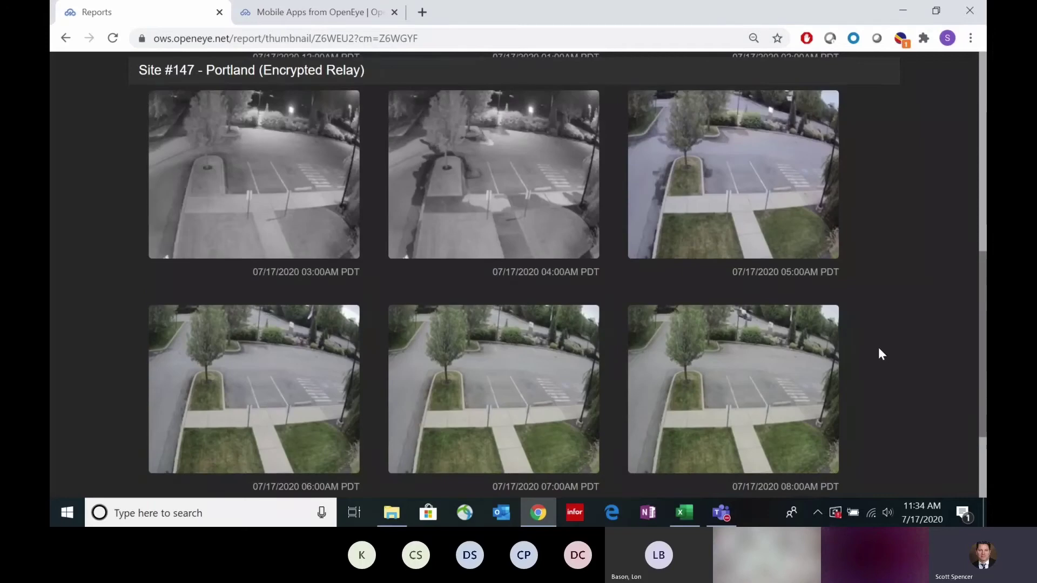
scroll(880, 353, up, 2)
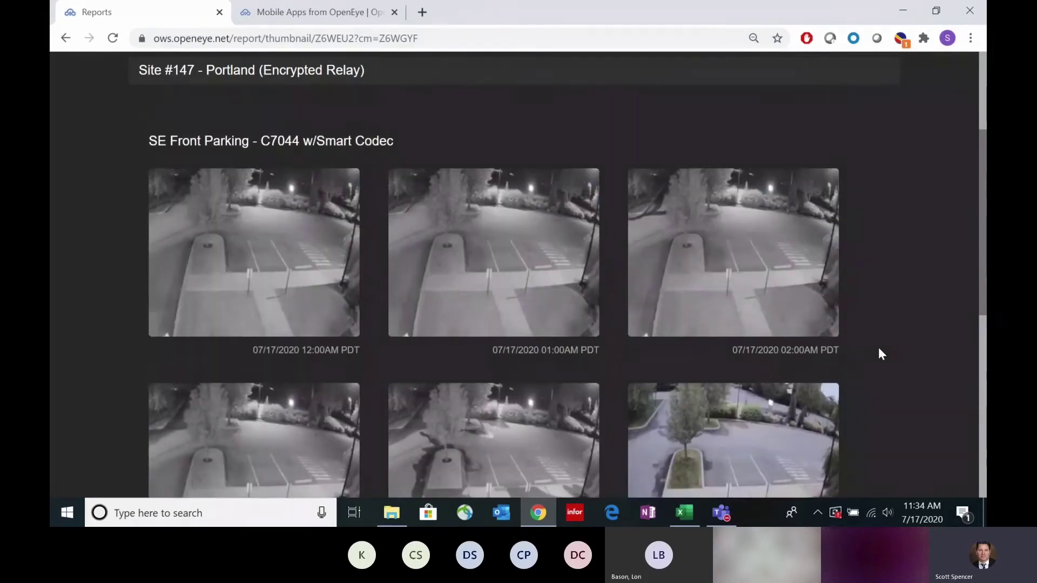
scroll(880, 354, up, 4)
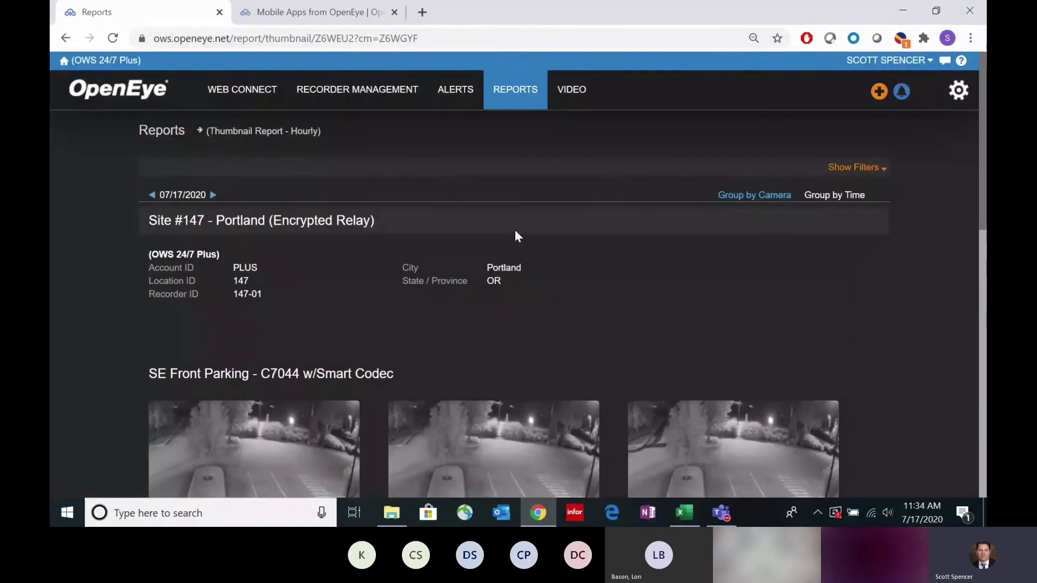
click(515, 93)
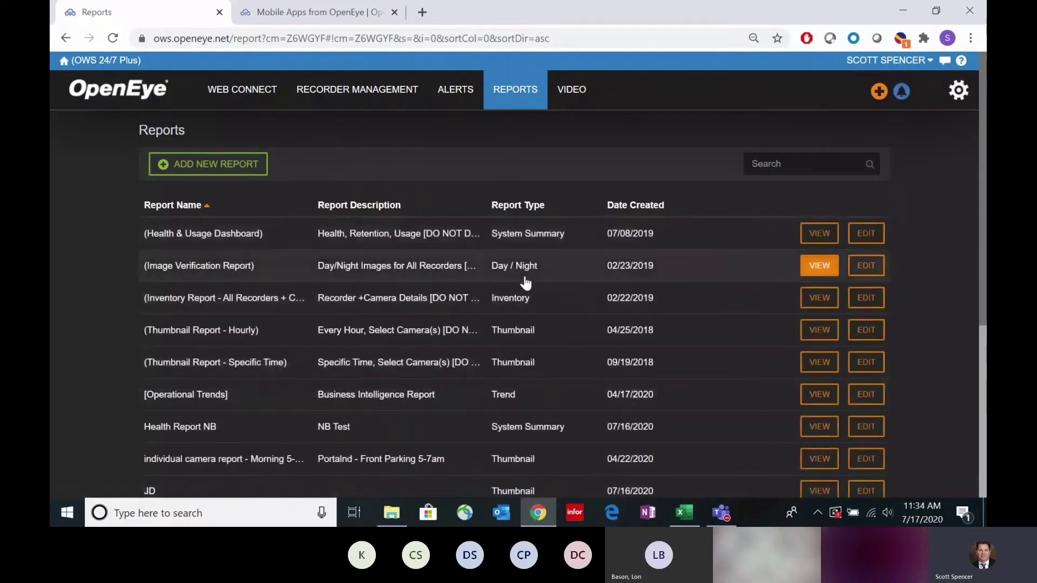
Step: Open the Health & Usage Dashboard and review Site #147 - Portland's recorder detail charts
click(525, 232)
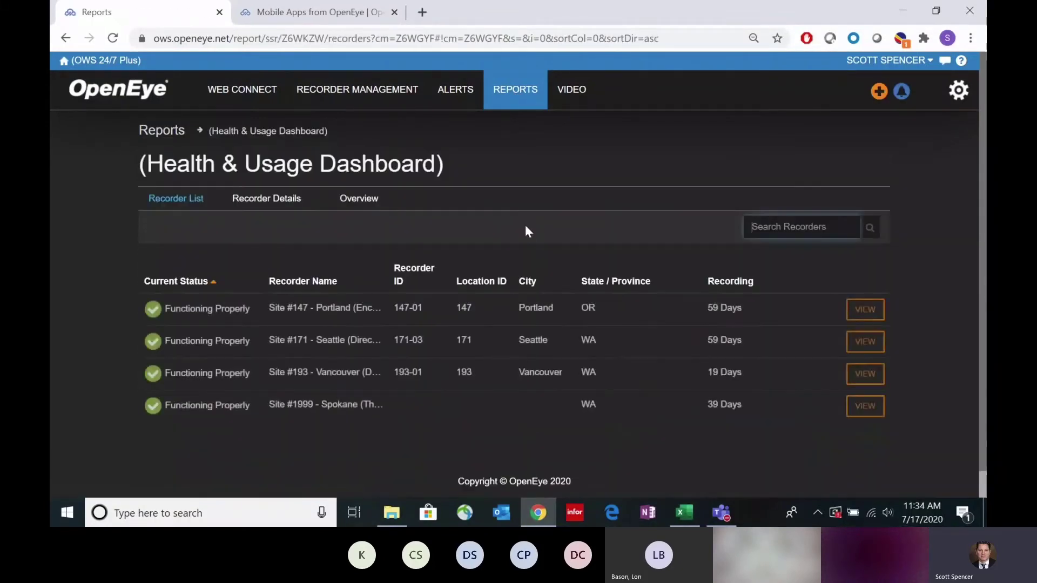
scroll(525, 231, down, 1)
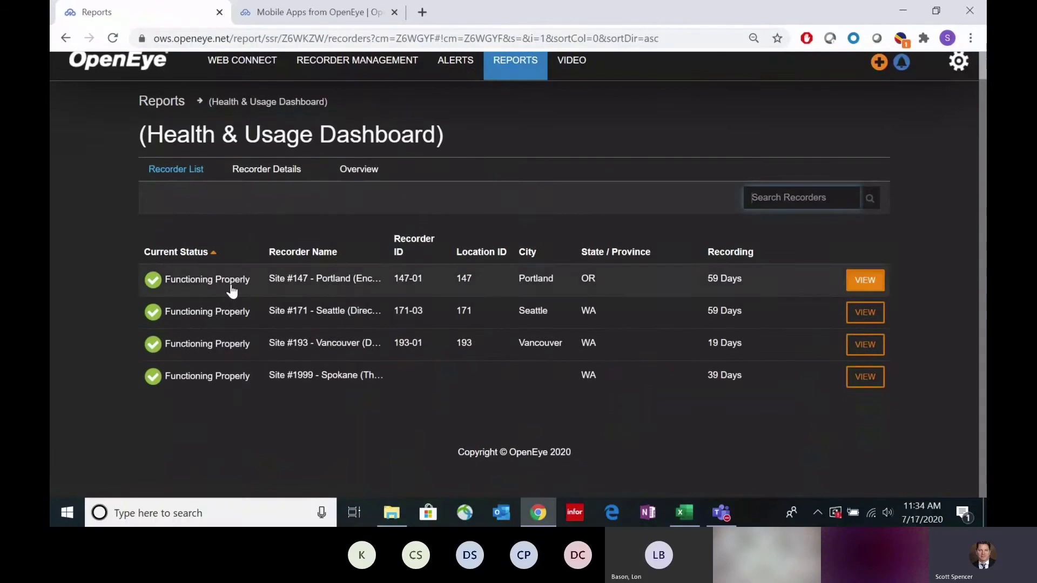
click(280, 177)
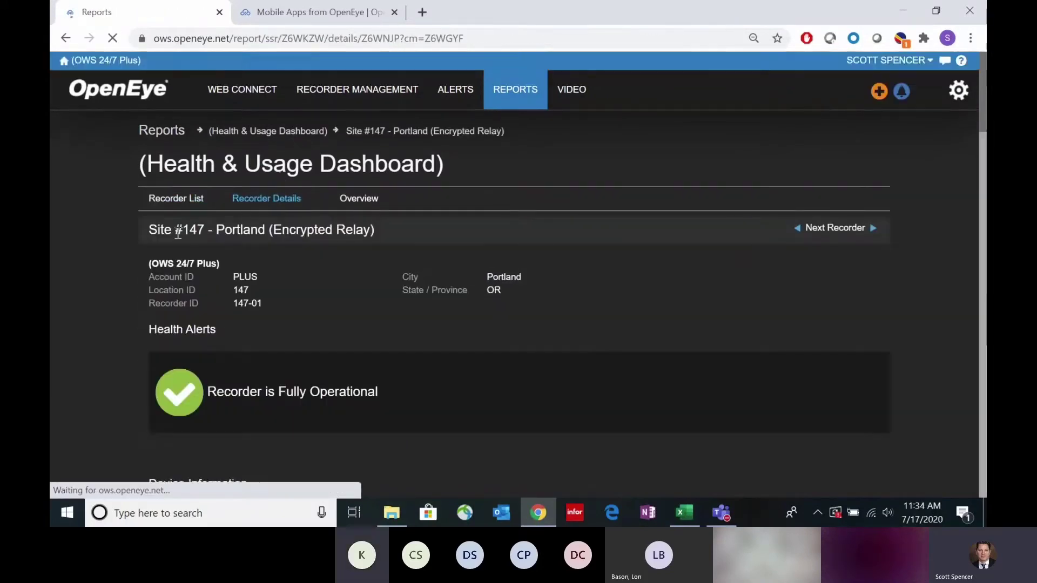
scroll(105, 288, down, 6)
scroll(104, 292, down, 2)
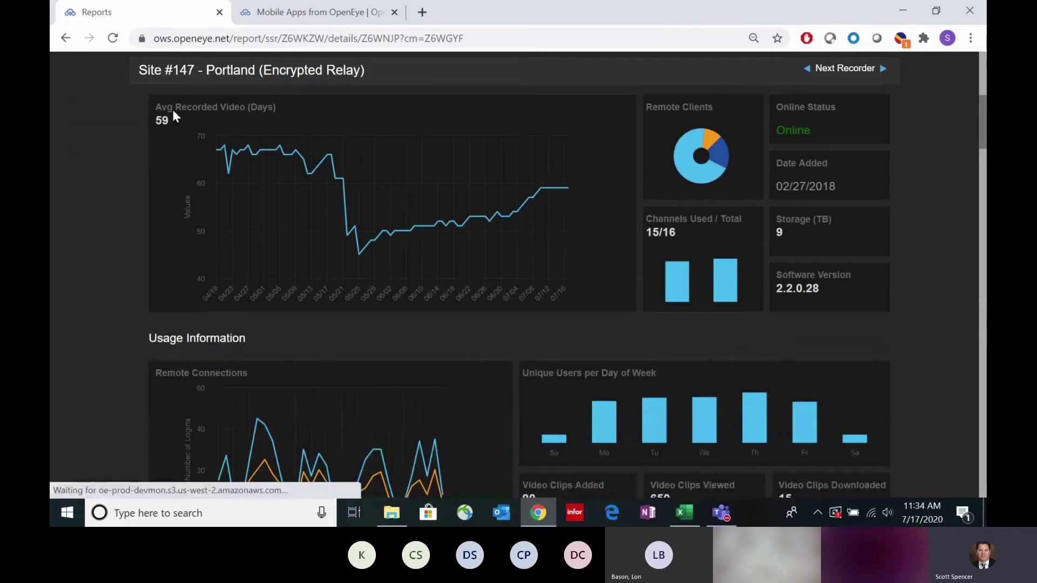
scroll(118, 218, down, 3)
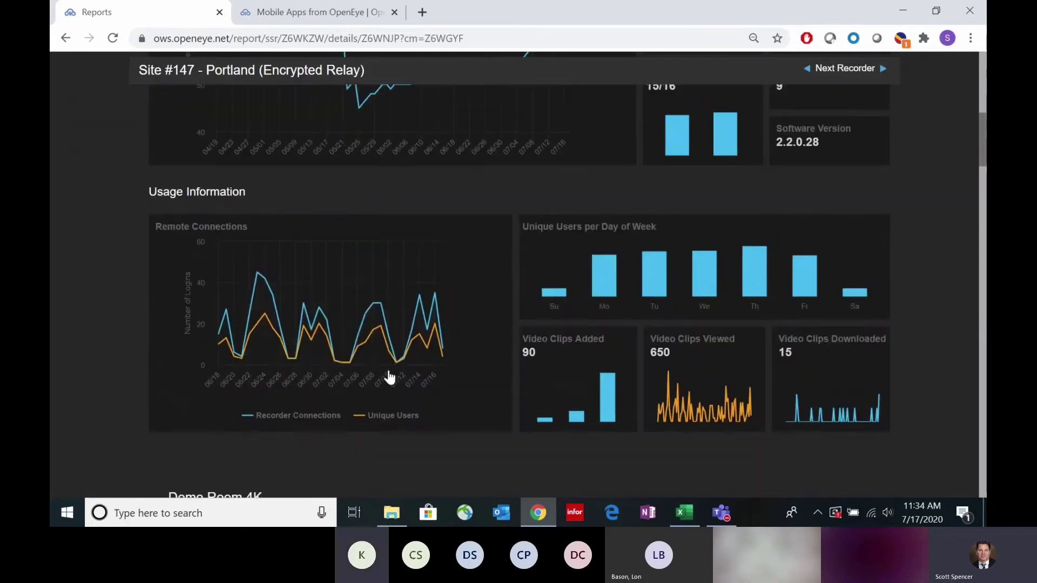
mouse_move(383, 307)
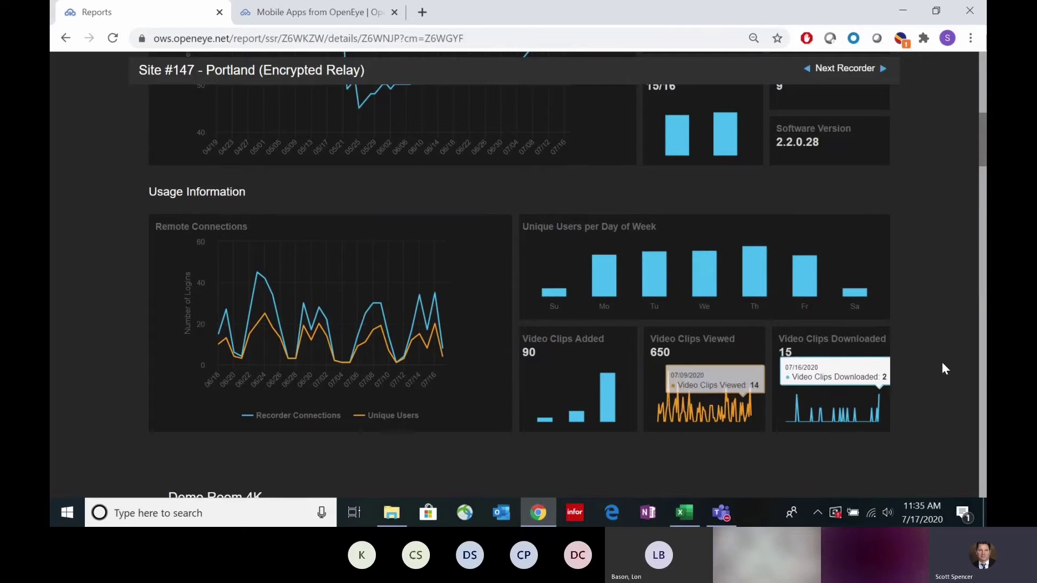
scroll(942, 362, up, 6)
scroll(940, 368, up, 5)
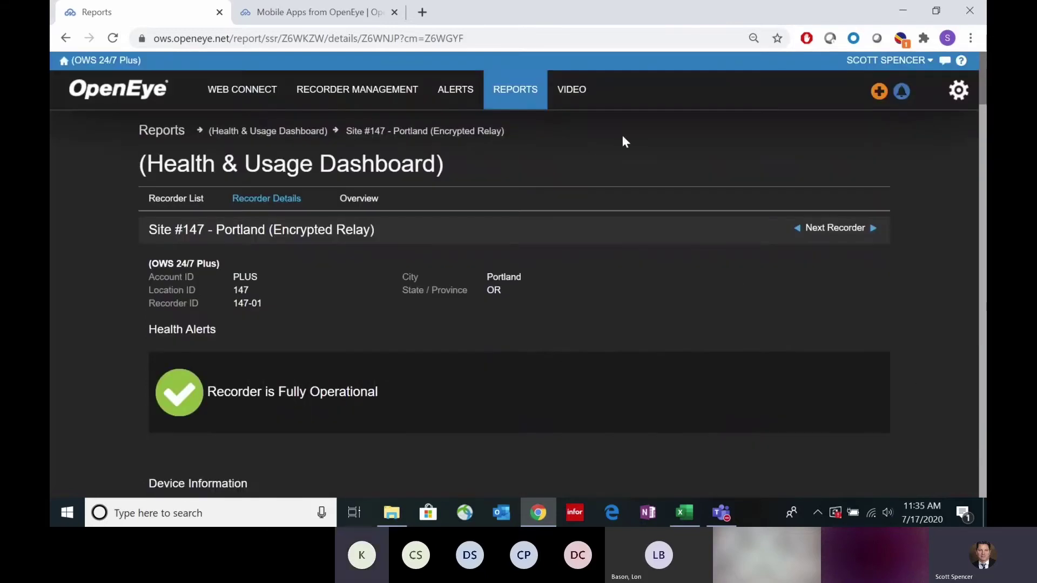
mouse_move(342, 98)
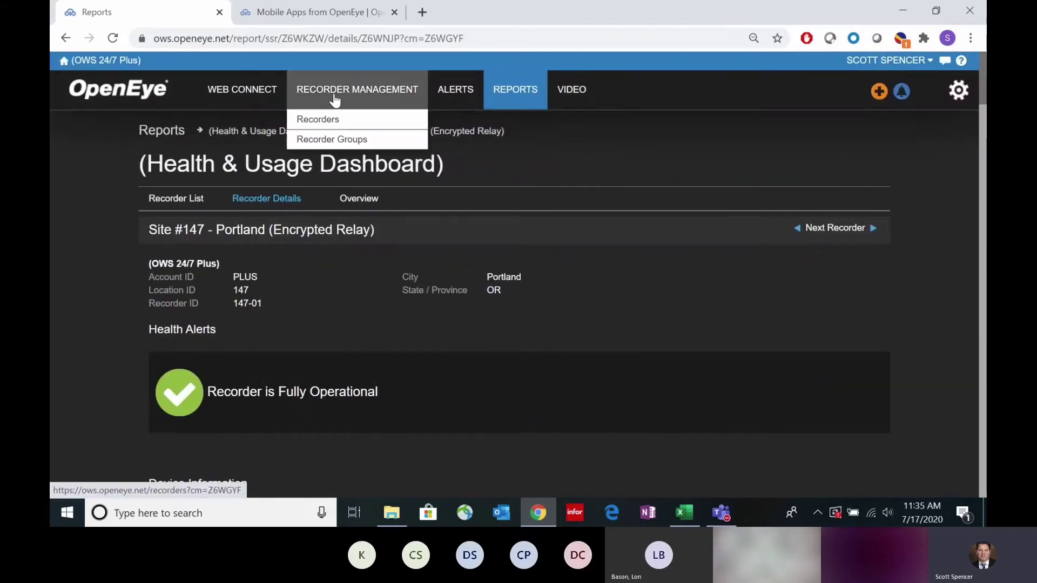
Step: Choose Users from the gear menu to see each account's type, shares and last sign-in
mouse_move(957, 92)
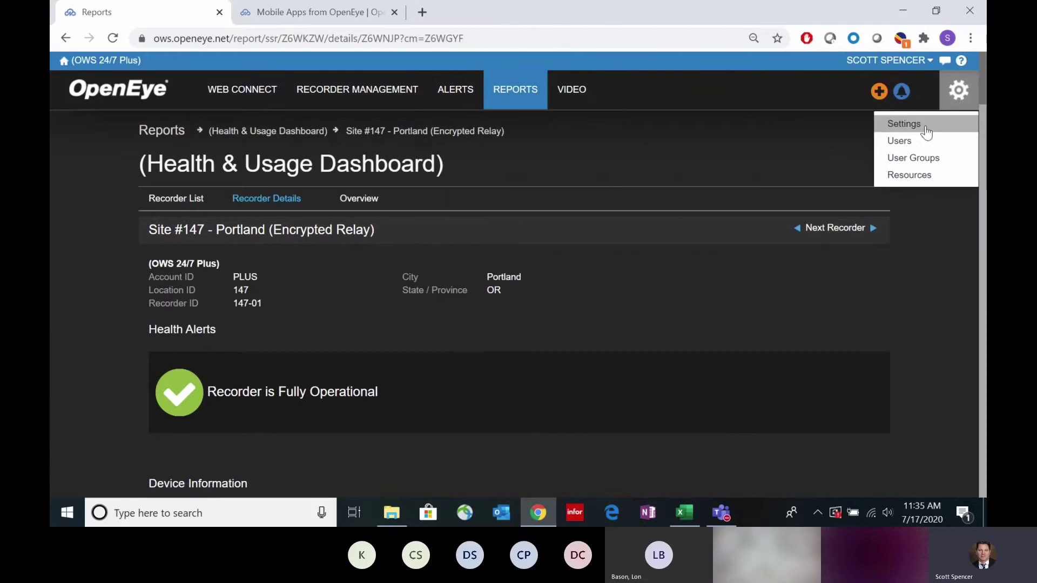
click(899, 139)
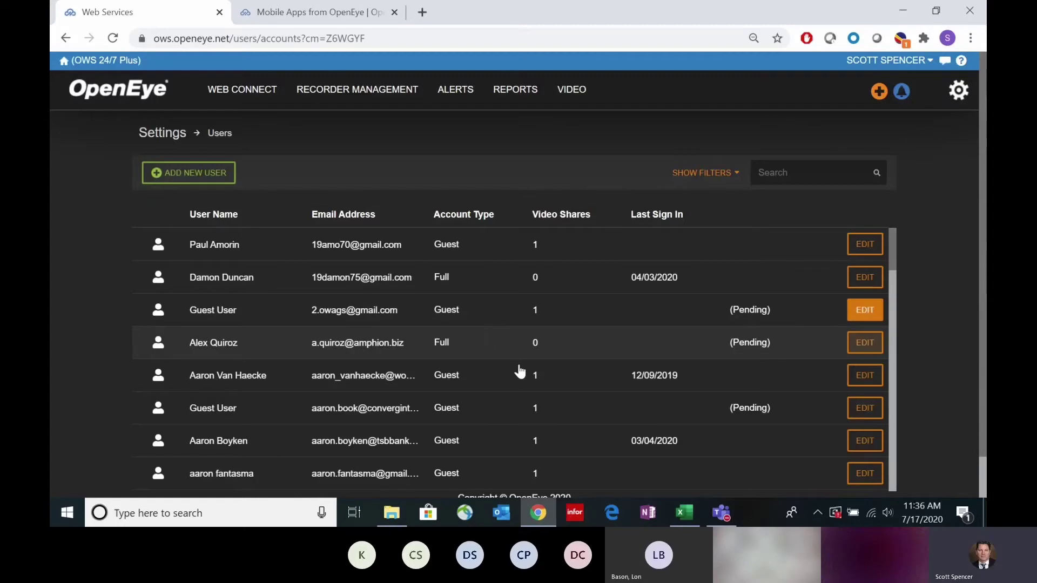
Step: Start a new user and select the first name, last name and e-mail fields
click(176, 173)
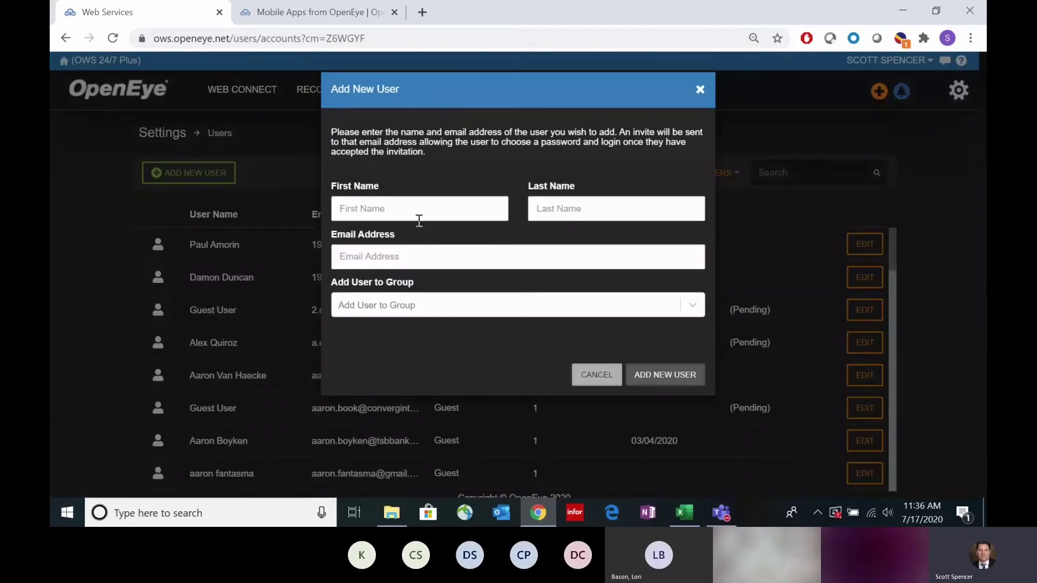
click(396, 210)
click(535, 209)
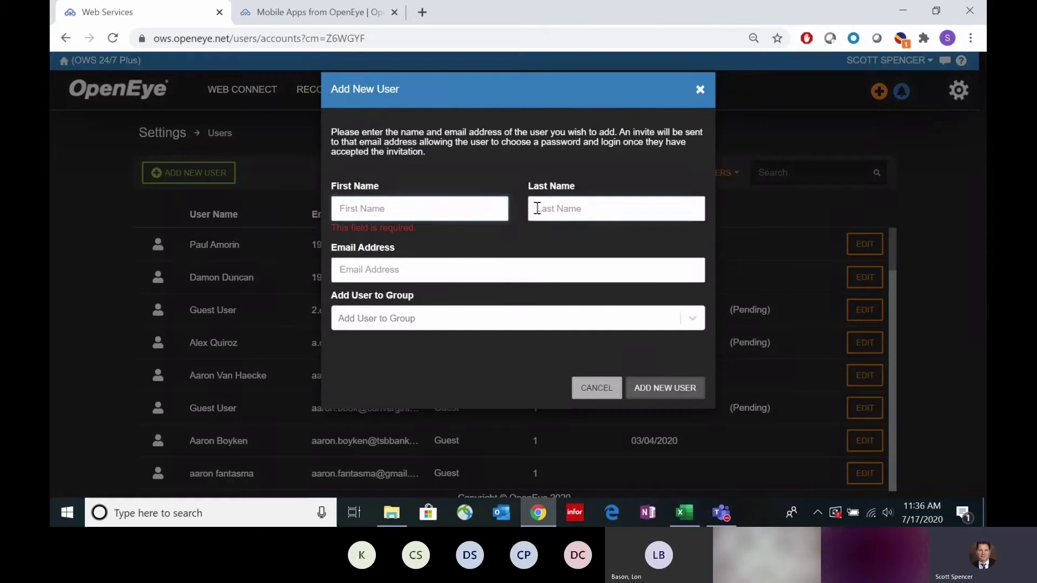
click(395, 269)
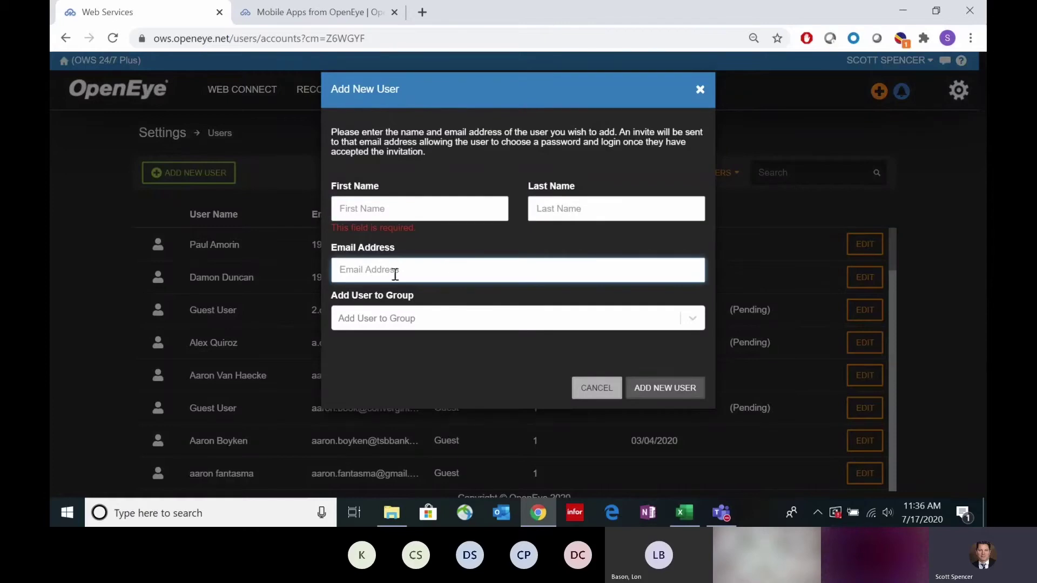
Step: Assign the new user to the [Thermal Analytics] group, then close the form without saving
click(423, 320)
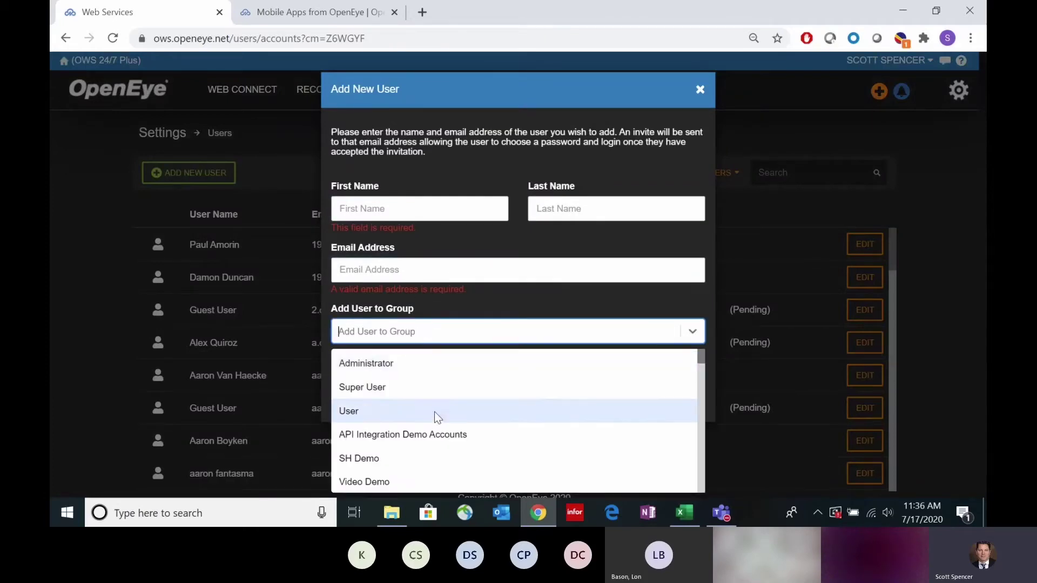
scroll(434, 412, down, 1)
scroll(435, 413, down, 3)
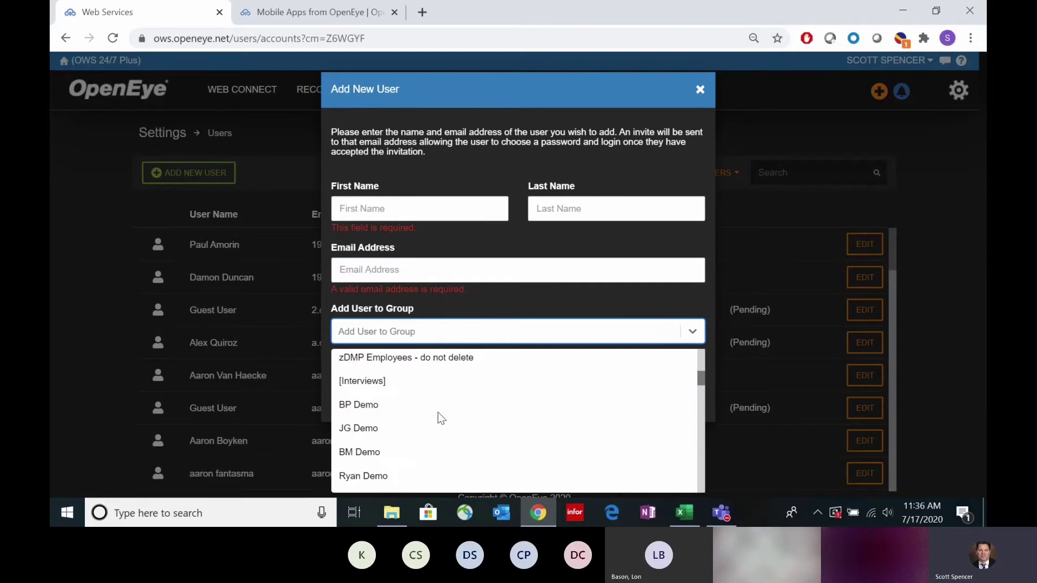
scroll(438, 416, down, 2)
scroll(440, 416, down, 1)
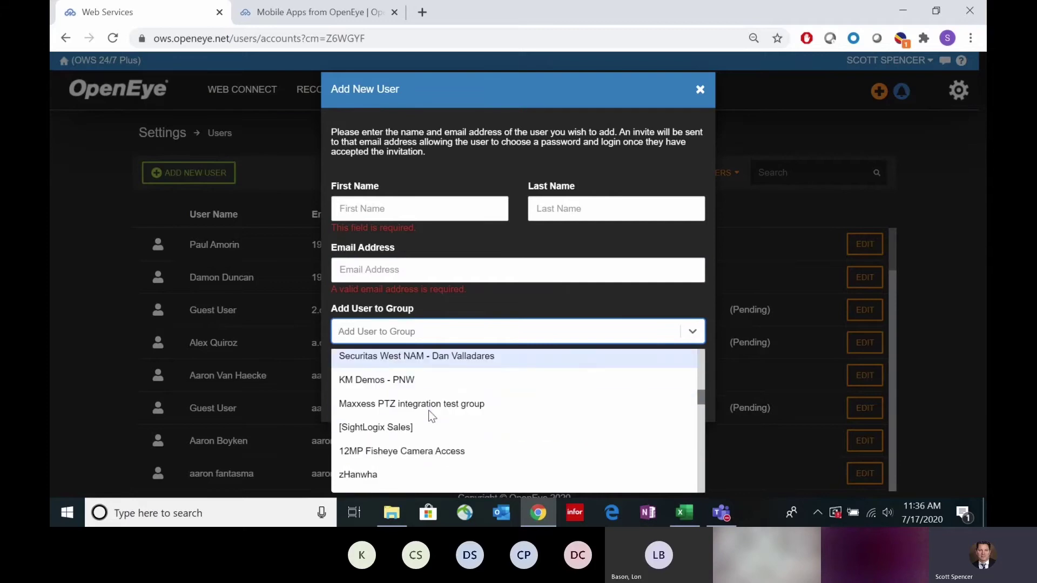
scroll(425, 429, down, 1)
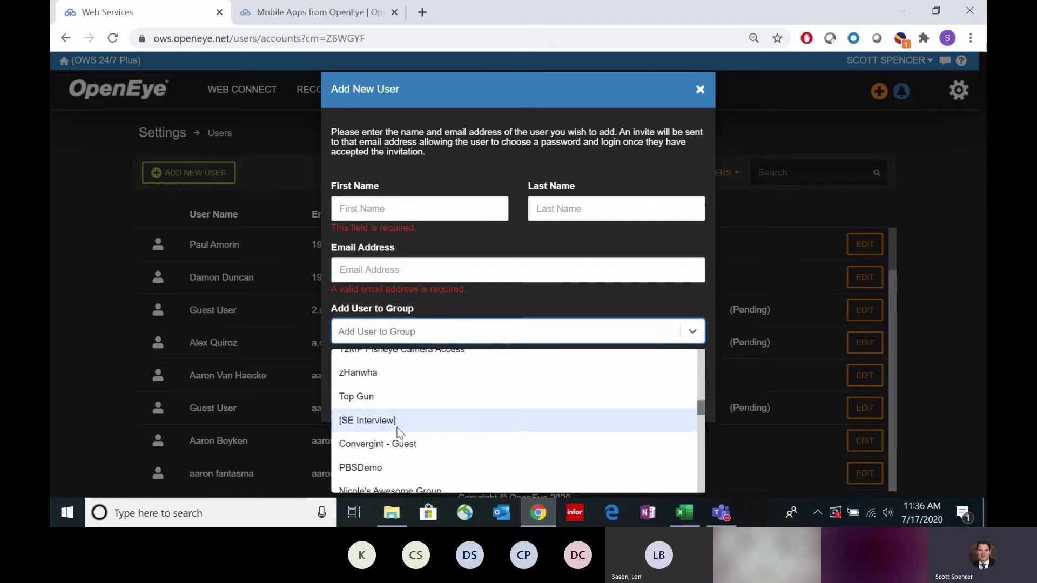
scroll(416, 436, down, 1)
scroll(427, 438, down, 1)
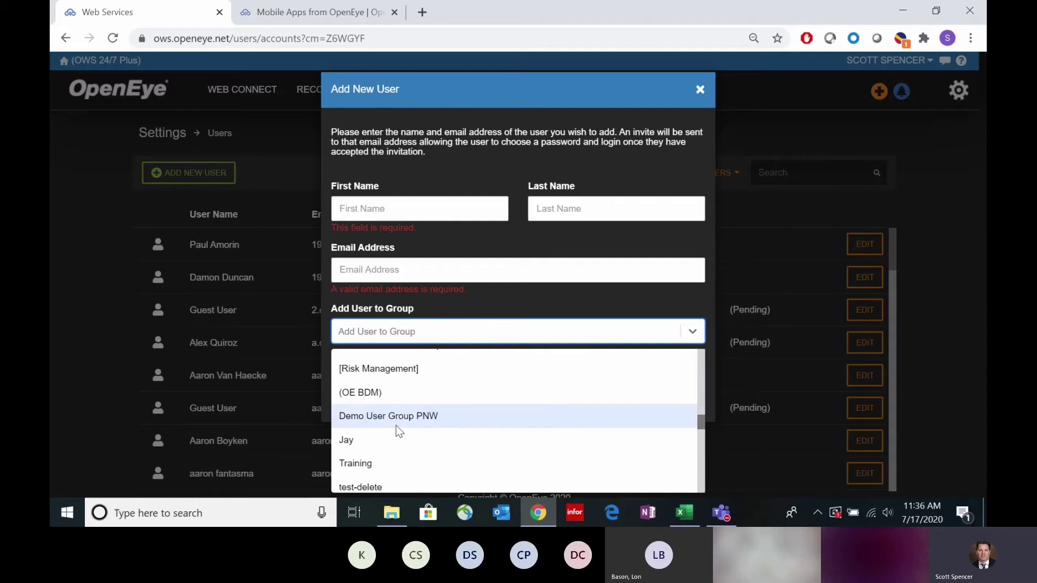
scroll(416, 427, down, 1)
scroll(475, 430, down, 1)
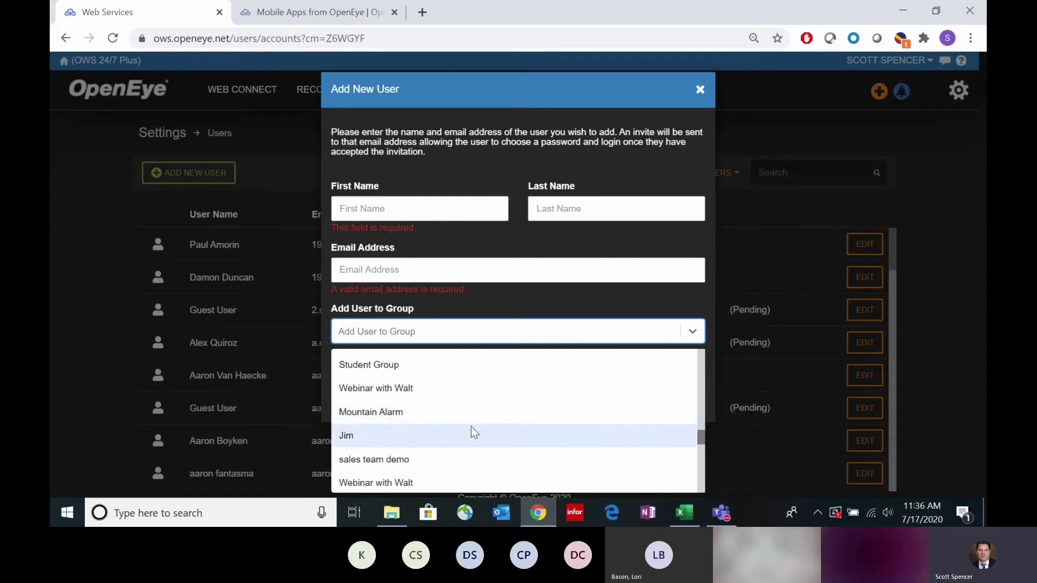
scroll(440, 410, down, 1)
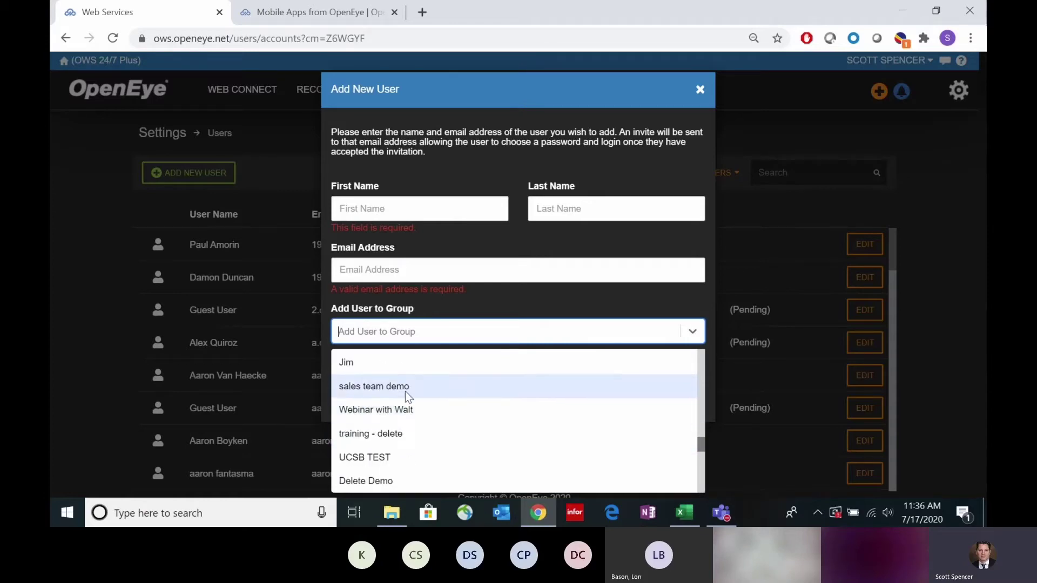
scroll(438, 440, down, 2)
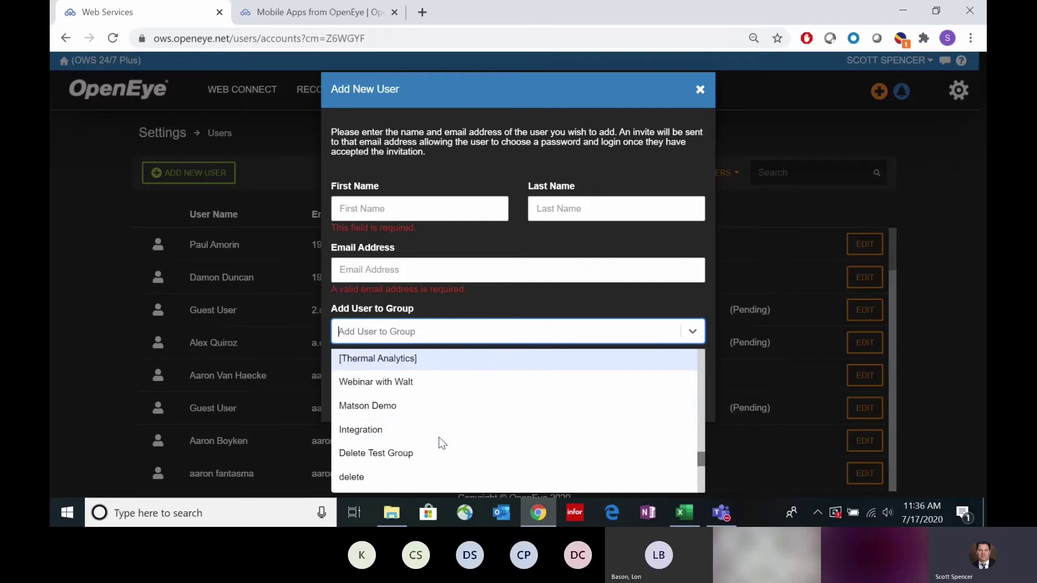
click(415, 359)
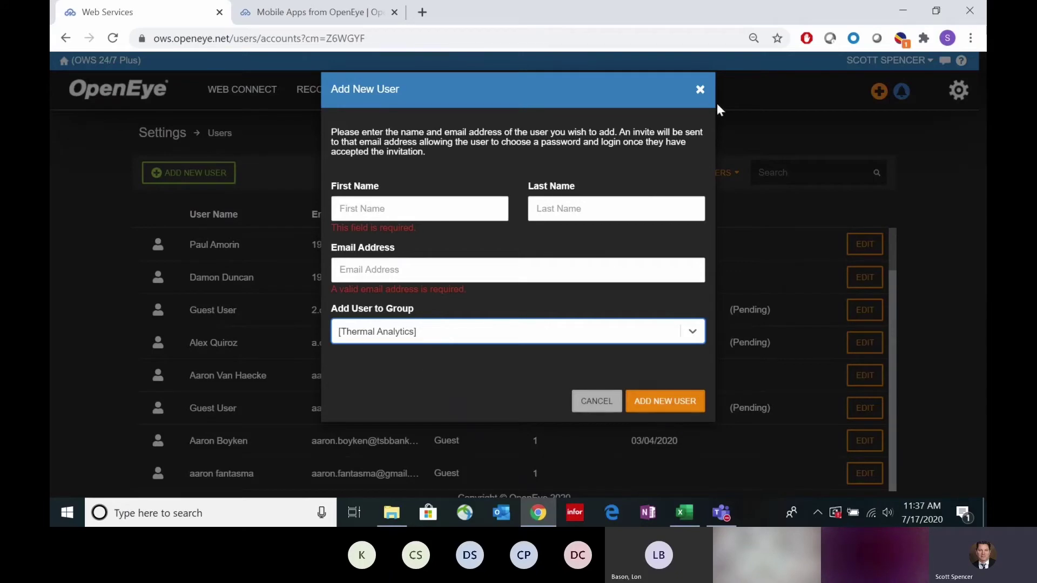
click(700, 89)
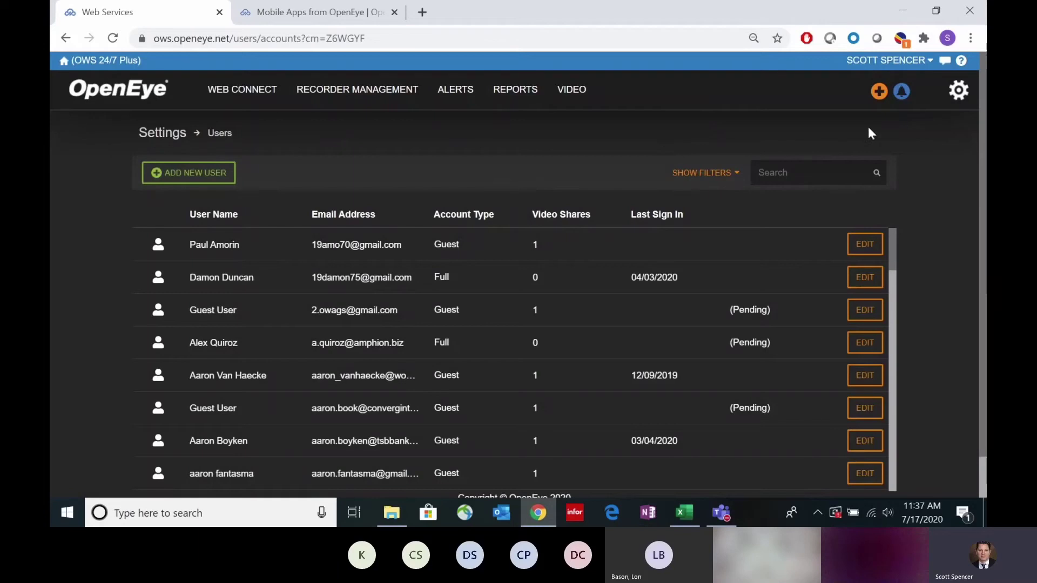
Step: Close the Add New User dialog and go to Web Connect's list of four recorders
mouse_move(880, 94)
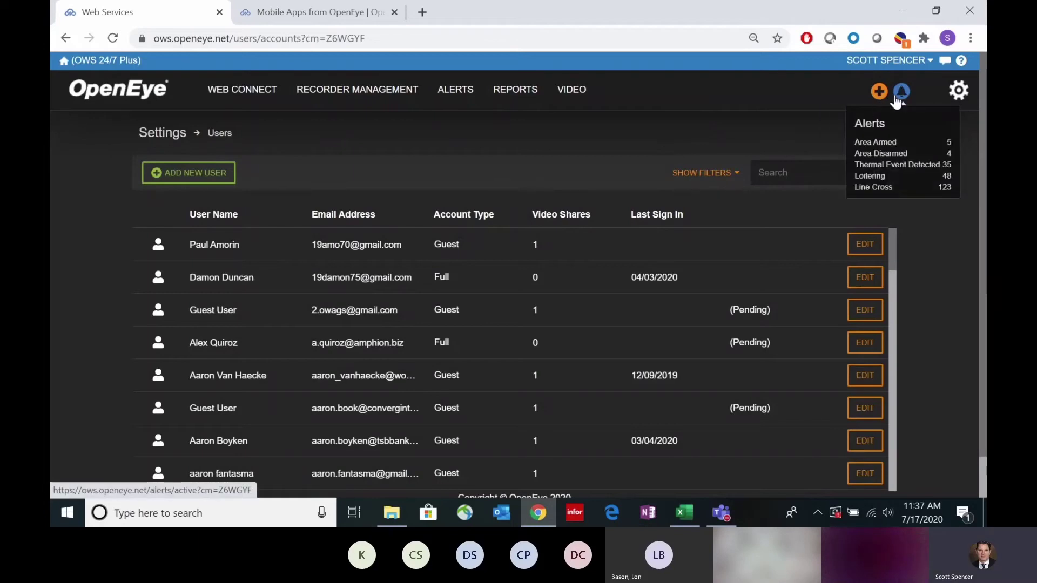
click(249, 104)
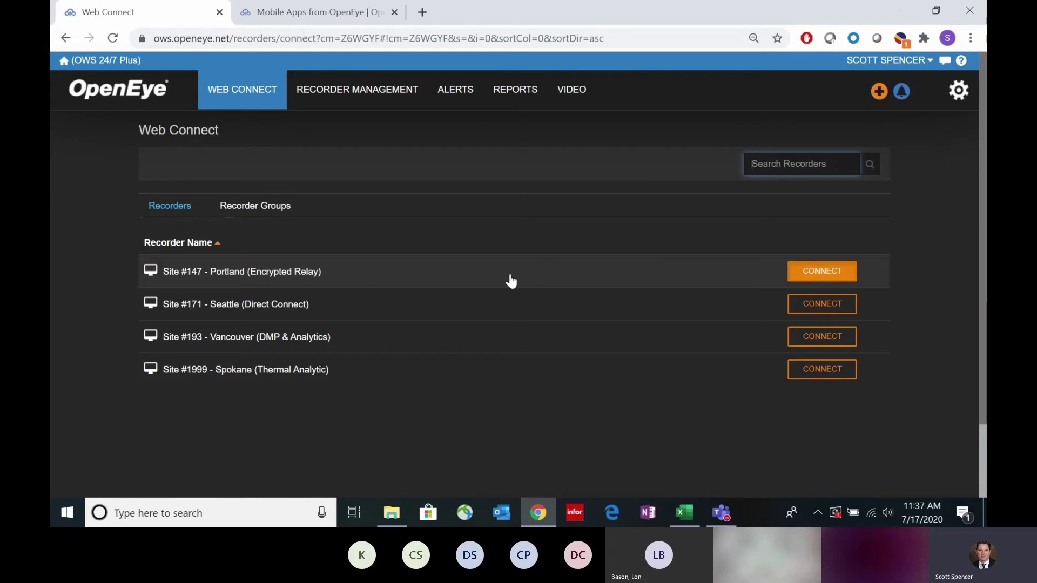
Step: Connect to Site #147 - Portland and stream the SightLogix HD324-220 camera live
click(291, 274)
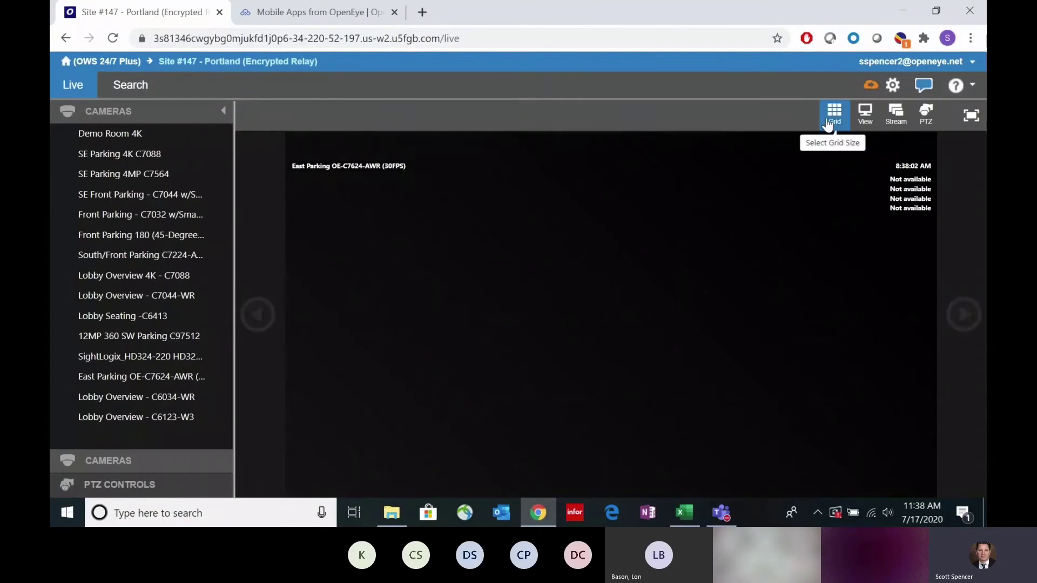
click(146, 357)
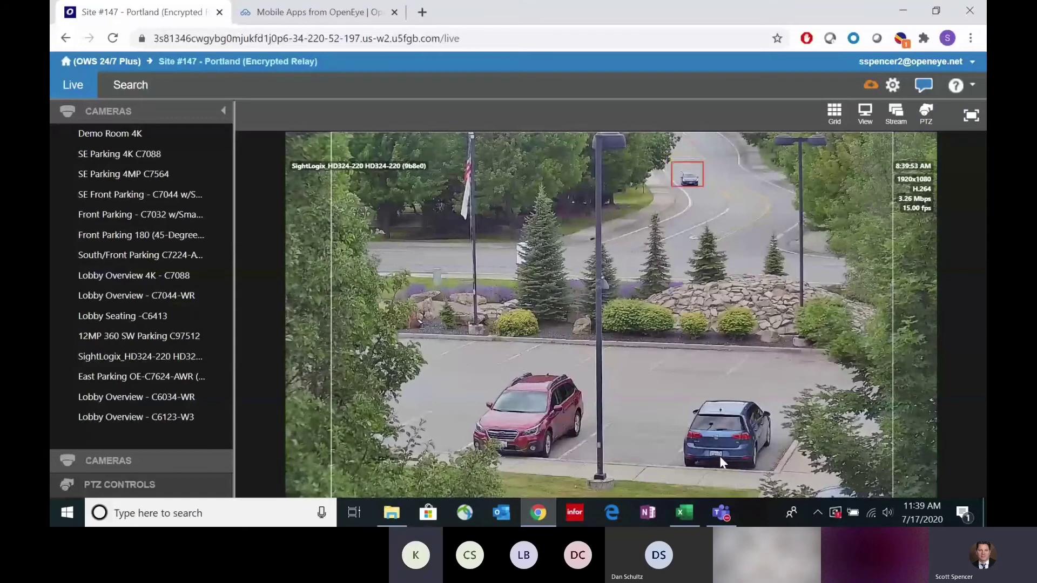
Step: Switch to the OpenEye mobile apps page showing the Video Verification via Mobile Push Notifications heading
click(326, 14)
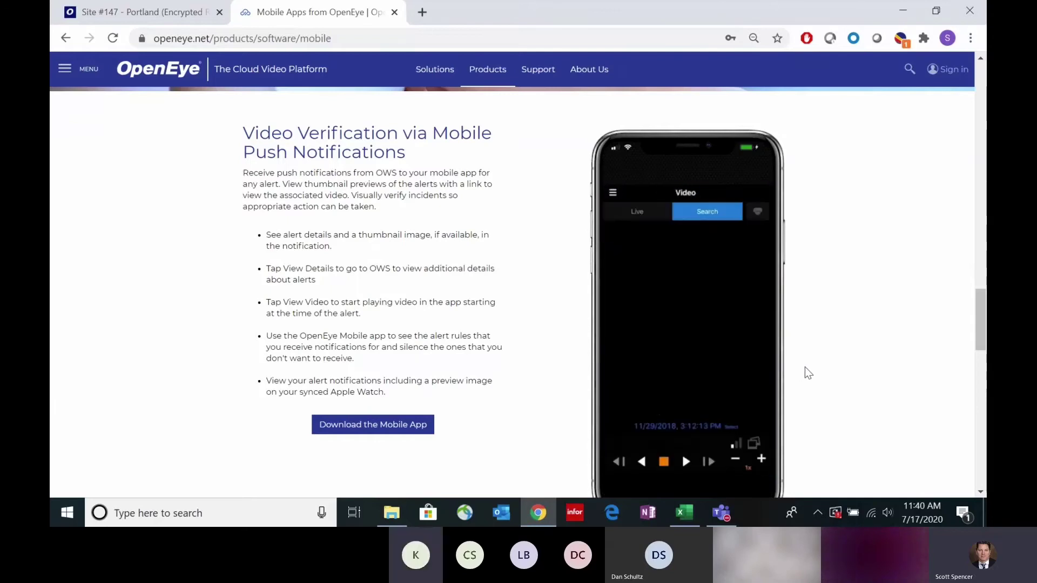
scroll(806, 366, down, 1)
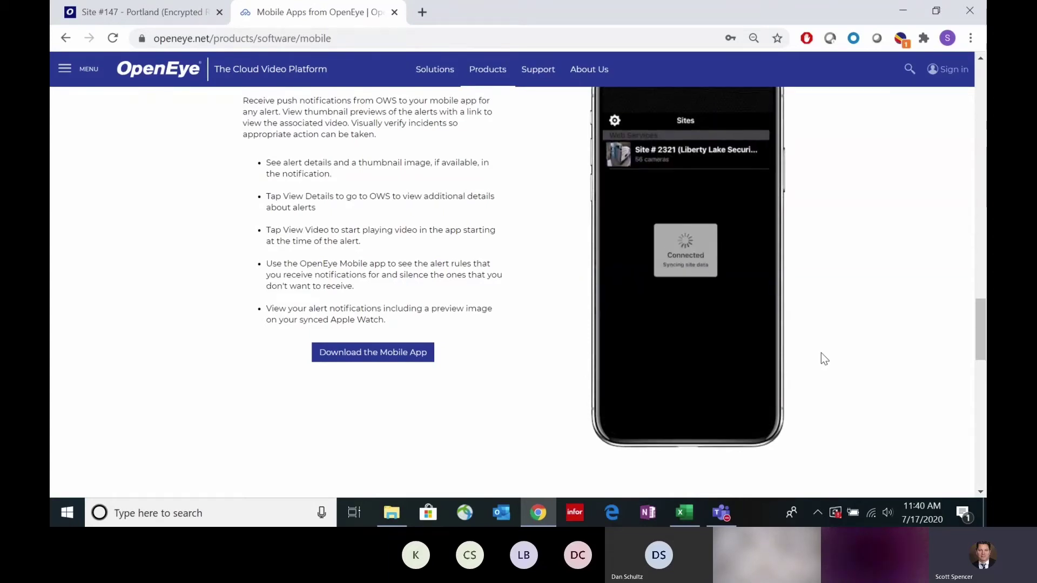
scroll(820, 352, up, 1)
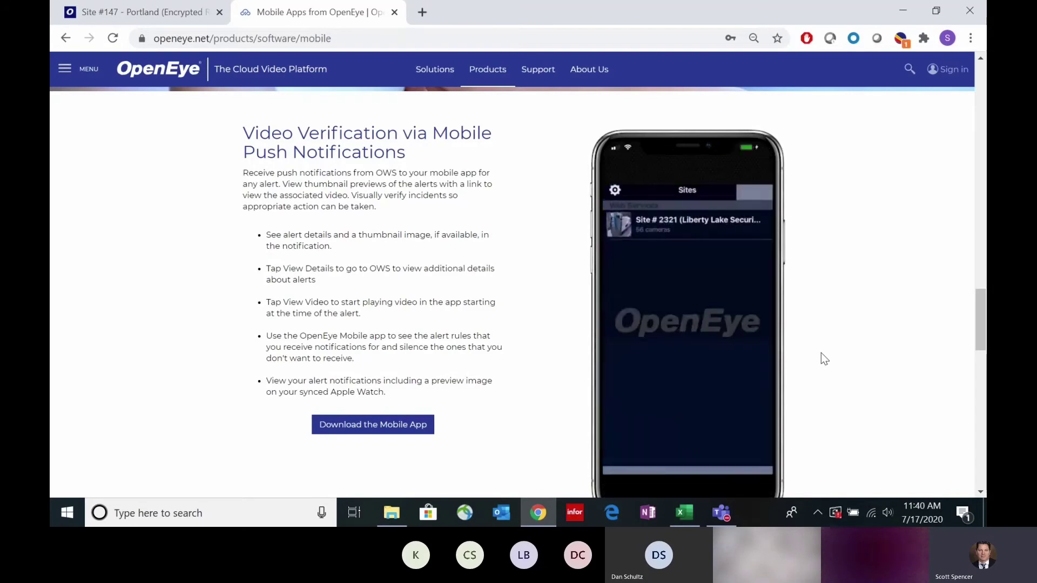
Step: Return to the Site #147 Portland live feed, zoom and pan onto the grey car, then zoom out
click(68, 16)
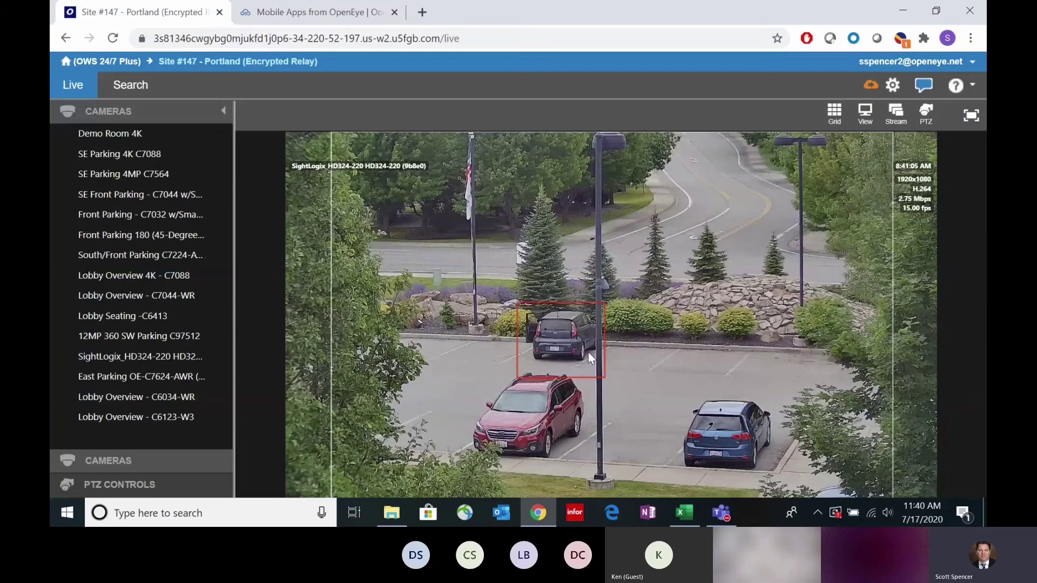
mouse_move(609, 377)
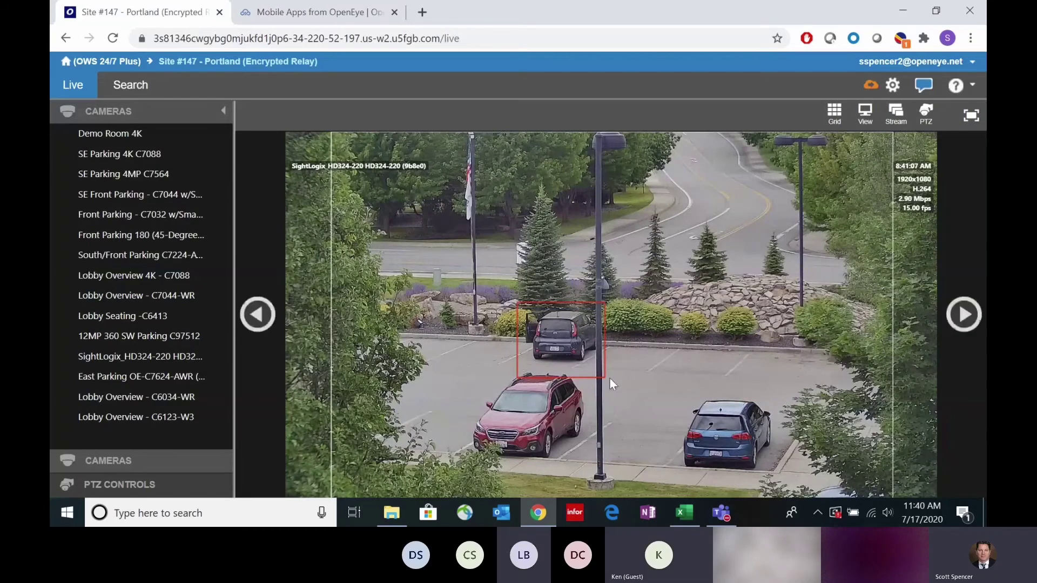
scroll(509, 331, up, 3)
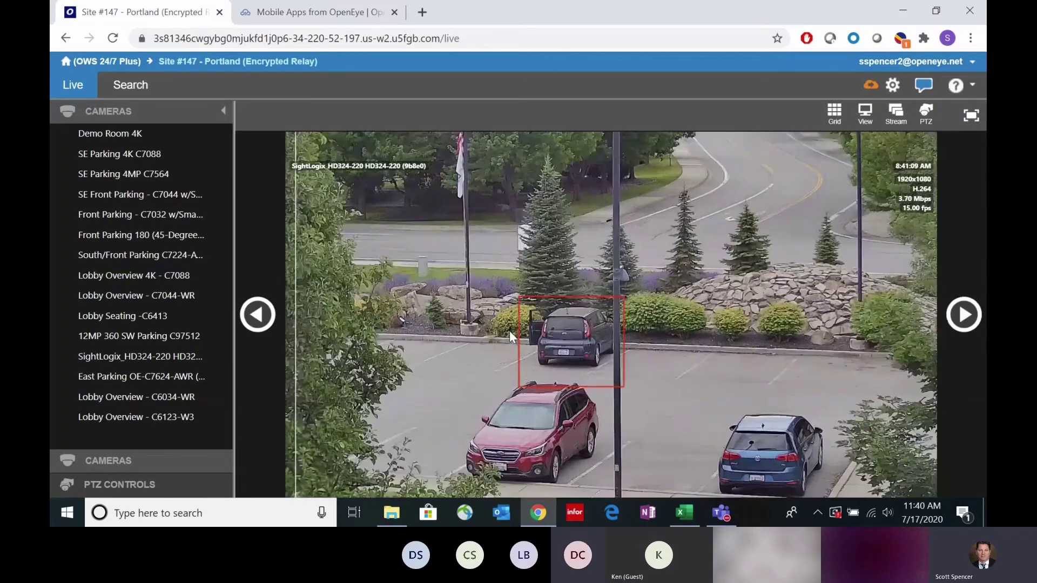
scroll(511, 331, up, 1)
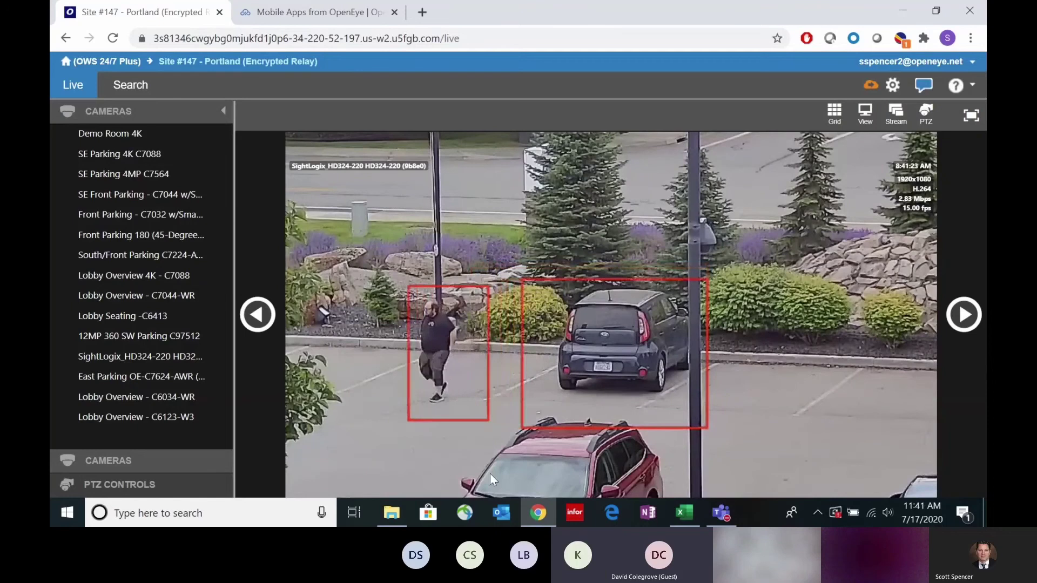
drag(477, 407, 643, 374)
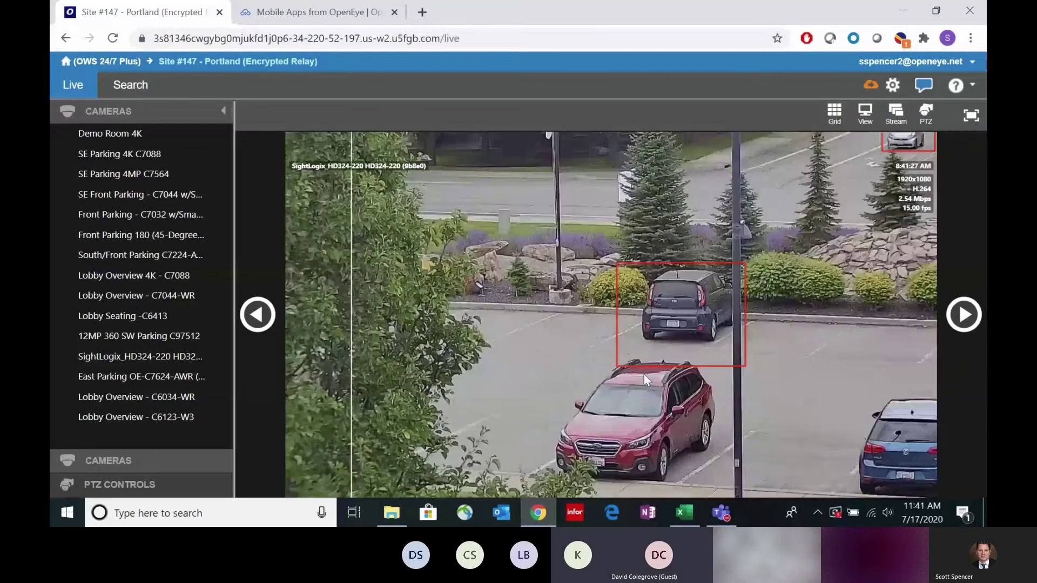
scroll(643, 374, down, 3)
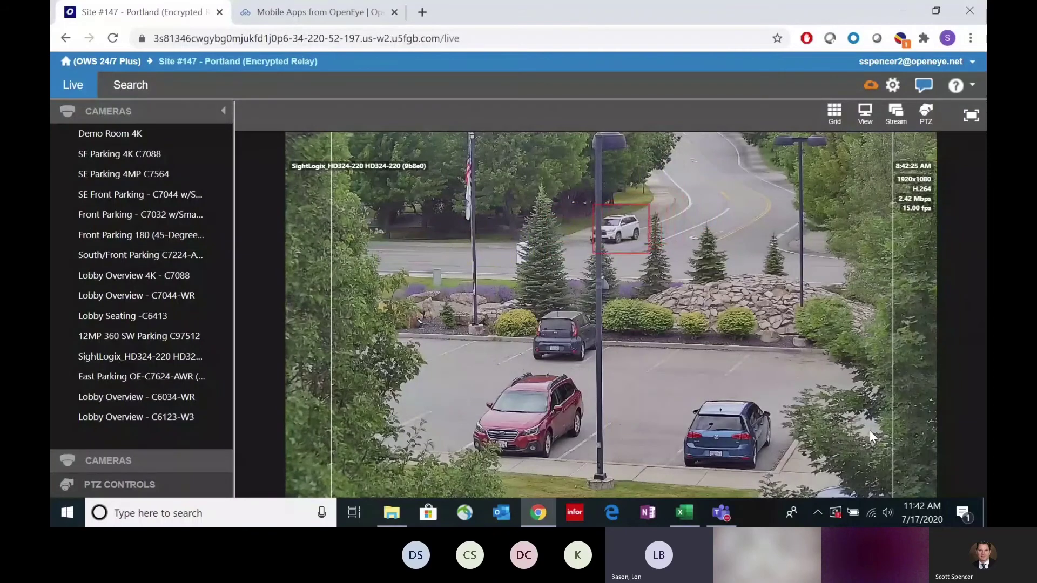
mouse_move(825, 351)
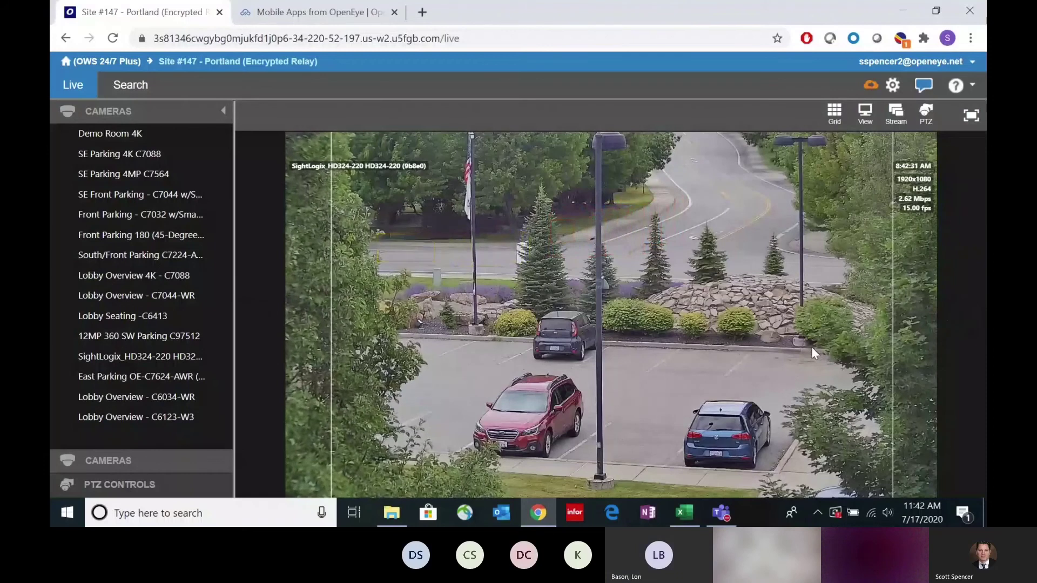
Step: Switch the live view to a 2x2 grid with Lobby Overview 4K - C7088 bottom-left
click(834, 112)
click(733, 154)
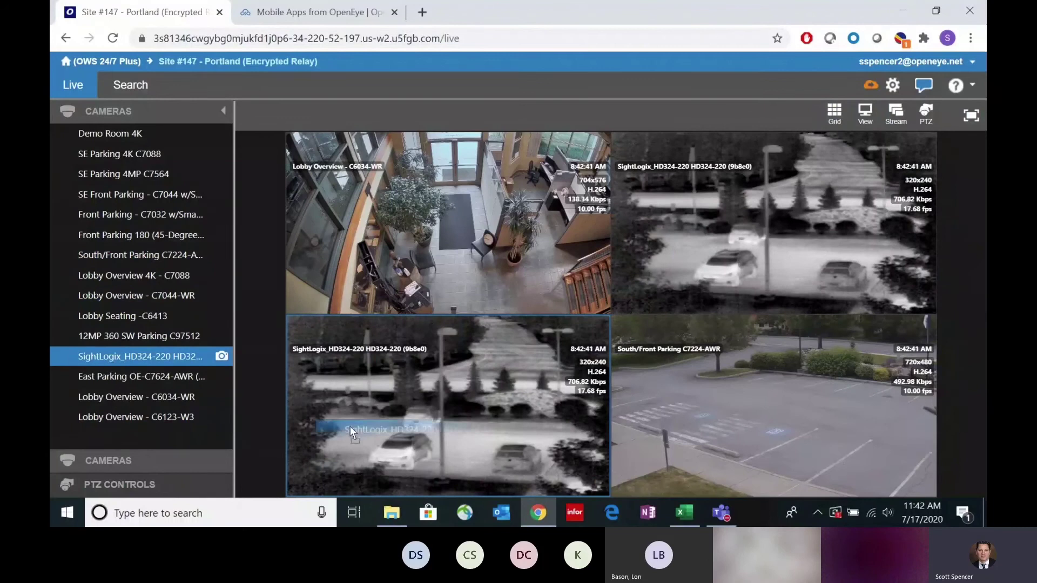
drag(350, 426, 374, 436)
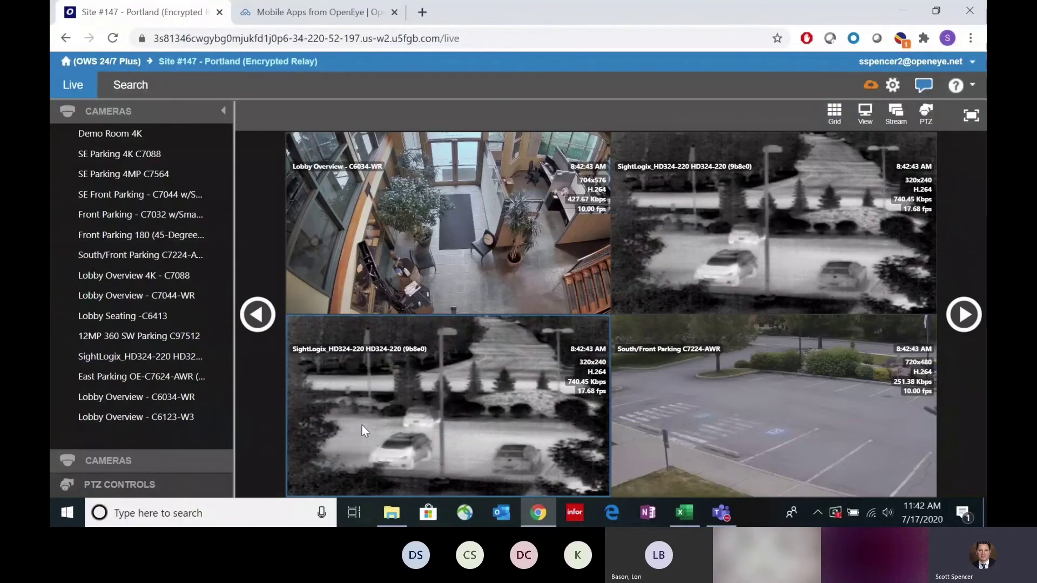
drag(116, 275, 405, 401)
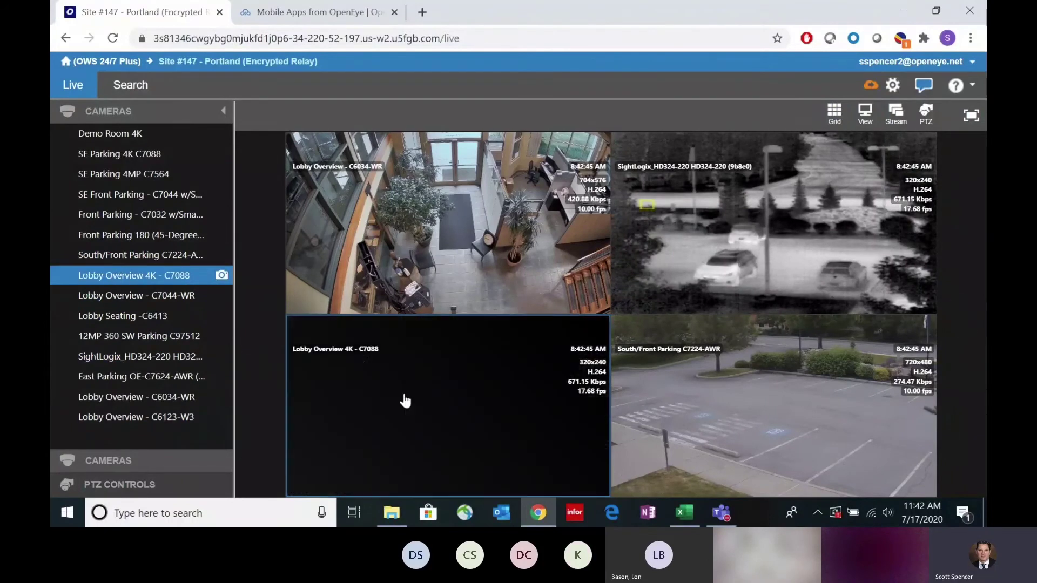
Step: Zoom into the lobby view and pan to the table and the easel sign
scroll(434, 242, up, 2)
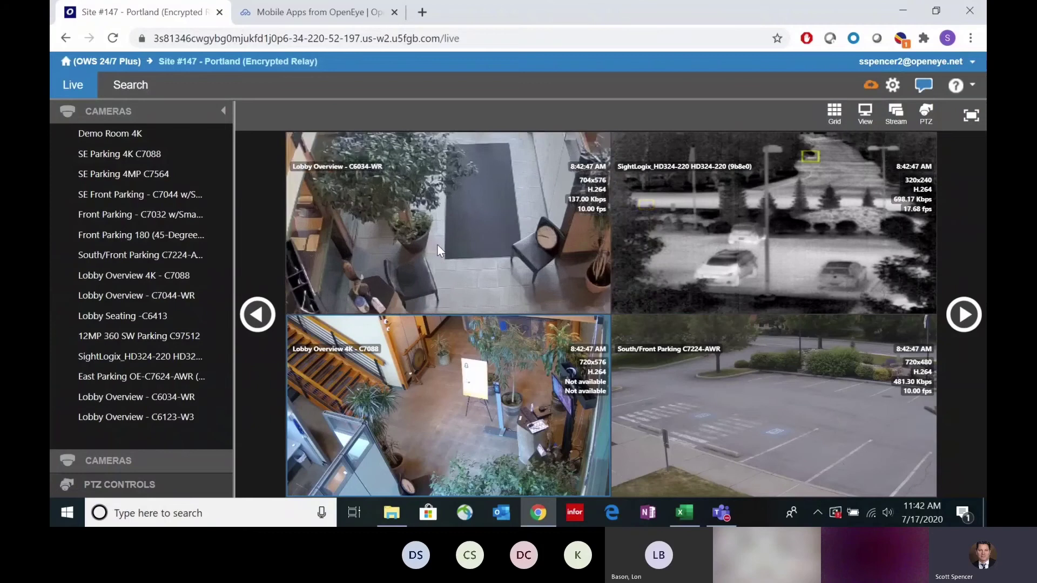
drag(419, 264, 471, 249)
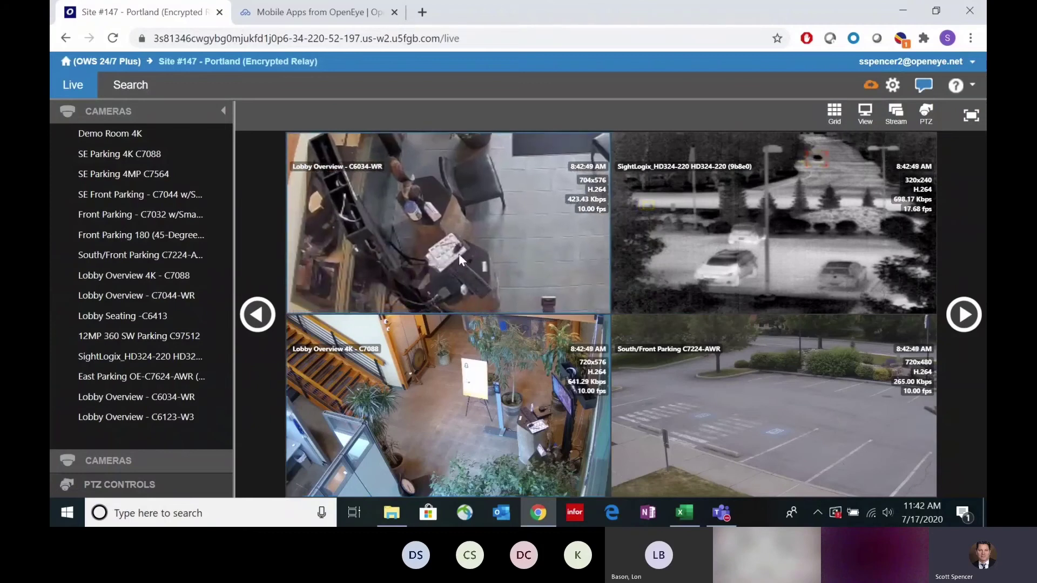
scroll(452, 267, up, 2)
scroll(453, 266, up, 1)
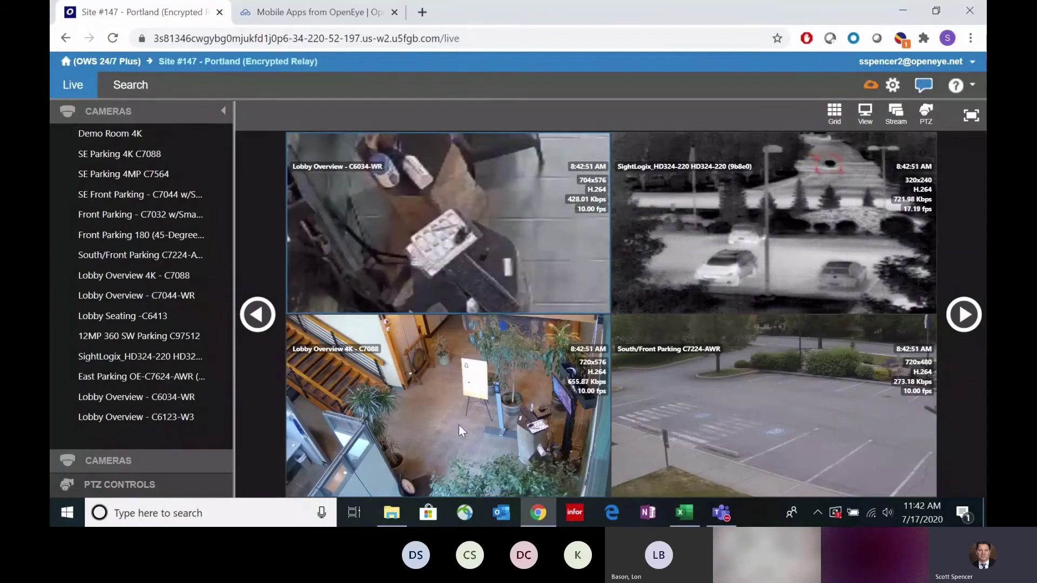
scroll(458, 424, up, 4)
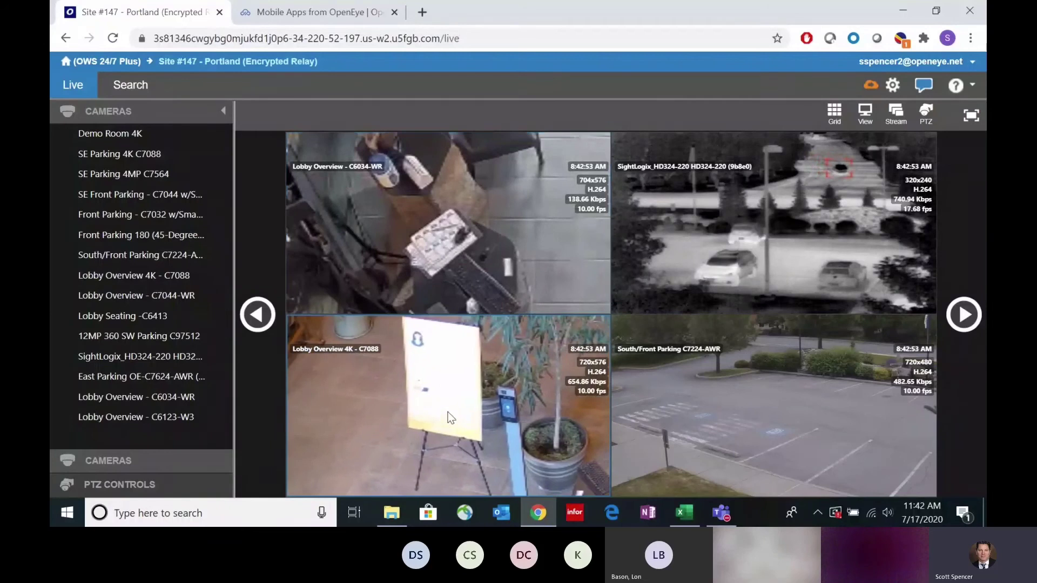
scroll(448, 413, up, 2)
drag(448, 414, 459, 442)
scroll(459, 442, down, 1)
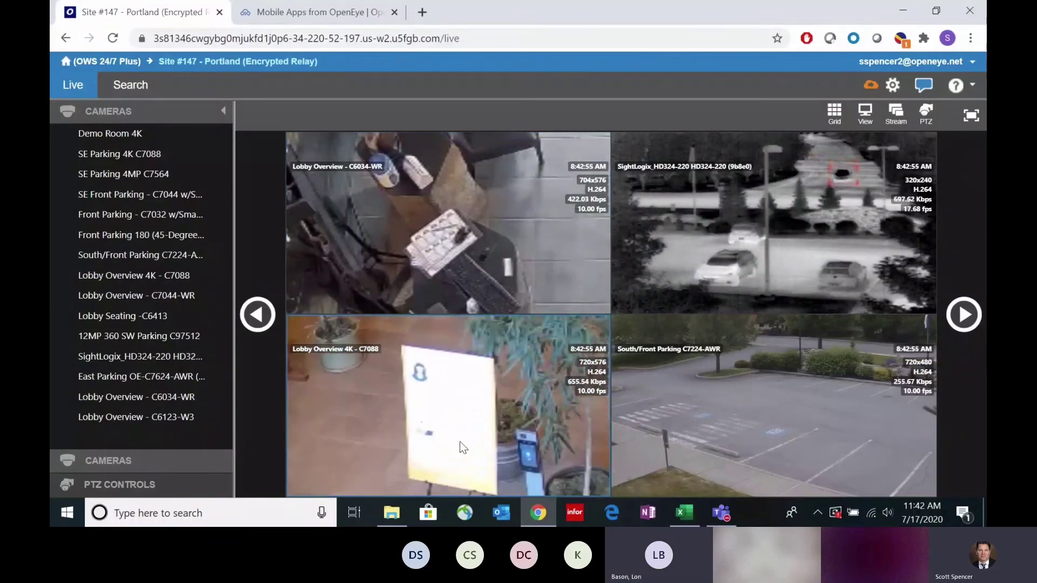
scroll(459, 442, down, 2)
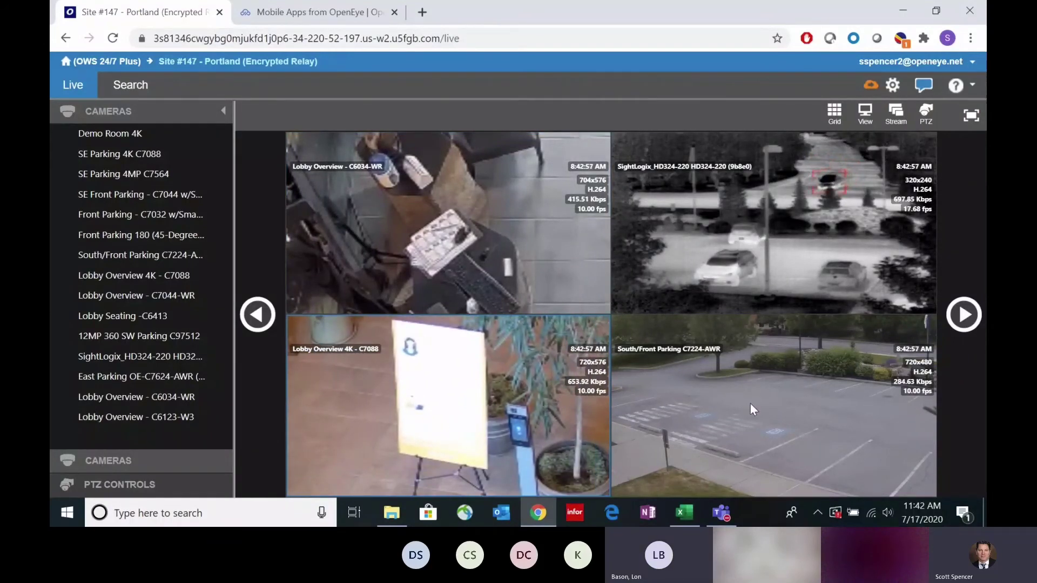
scroll(750, 404, up, 3)
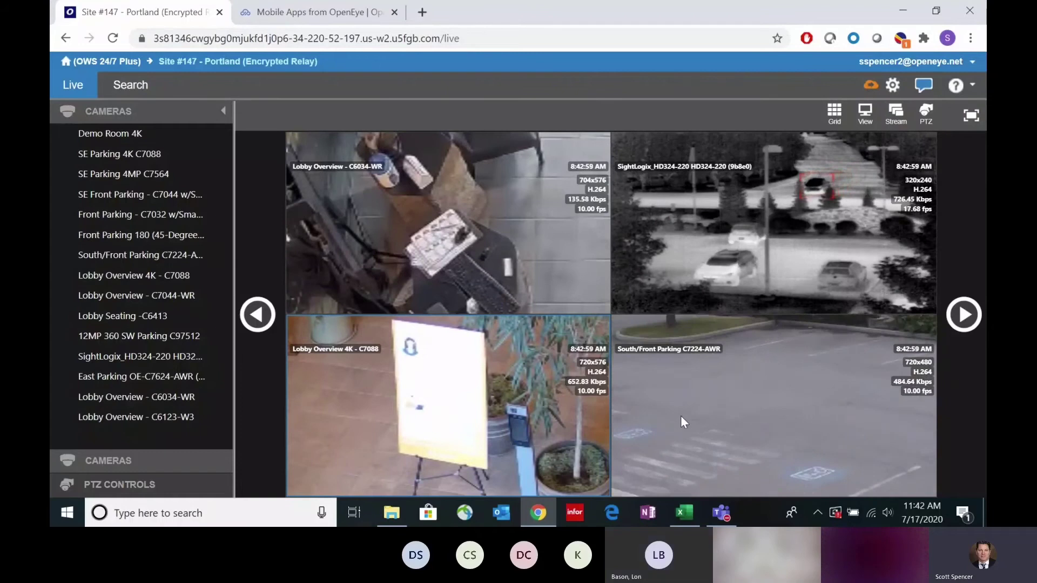
Step: Zoom and pan the parking view across the crosswalk and the thermal view to the trees, then select South/Front Parking
drag(681, 416, 850, 399)
mouse_move(709, 405)
mouse_down()
mouse_move(743, 410)
mouse_move(739, 422)
mouse_move(720, 420)
mouse_up()
scroll(790, 221, up, 3)
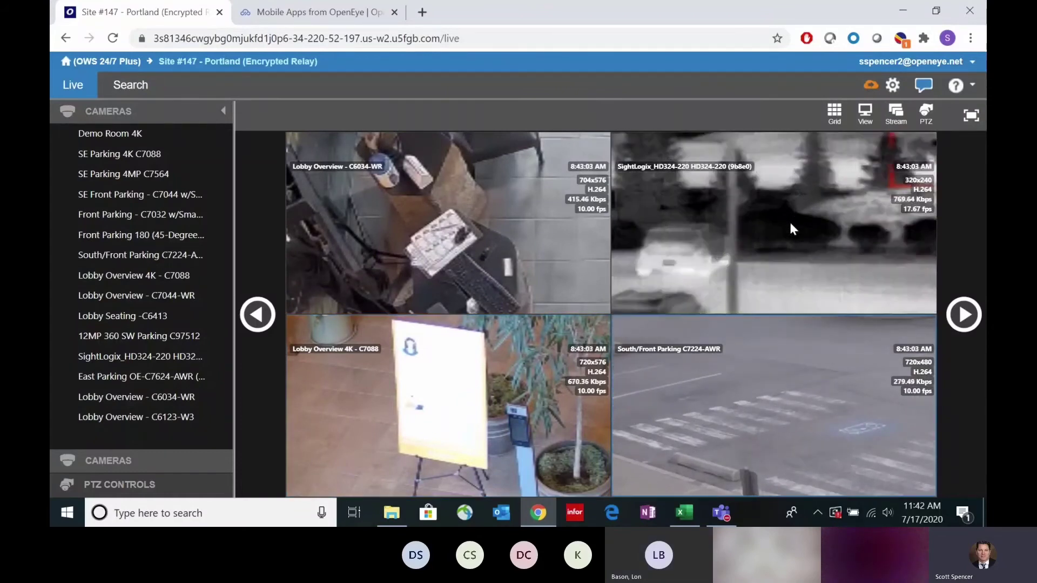
drag(789, 220, 663, 284)
drag(722, 204, 736, 256)
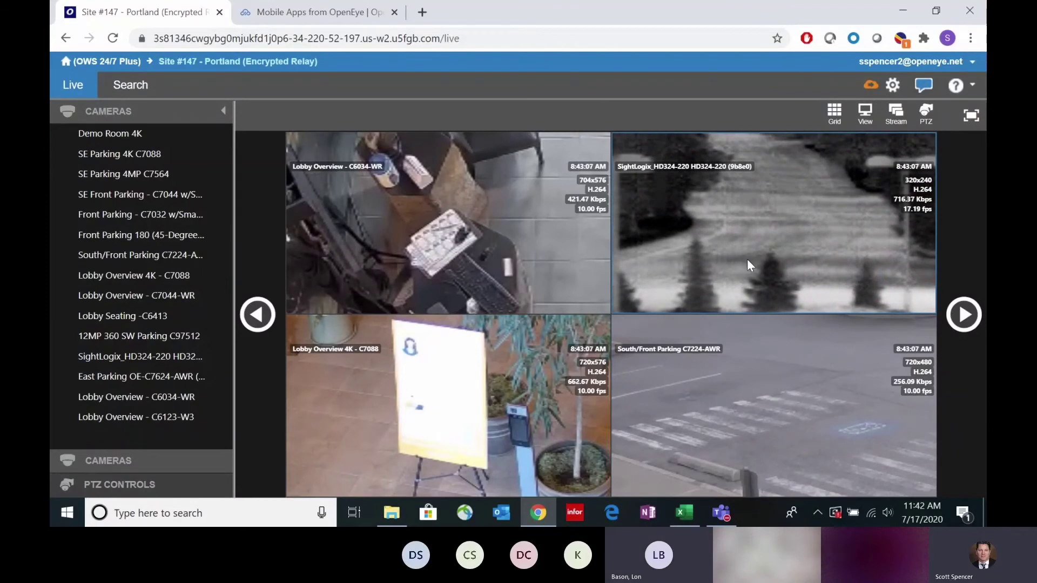
scroll(749, 258, down, 3)
scroll(466, 216, down, 3)
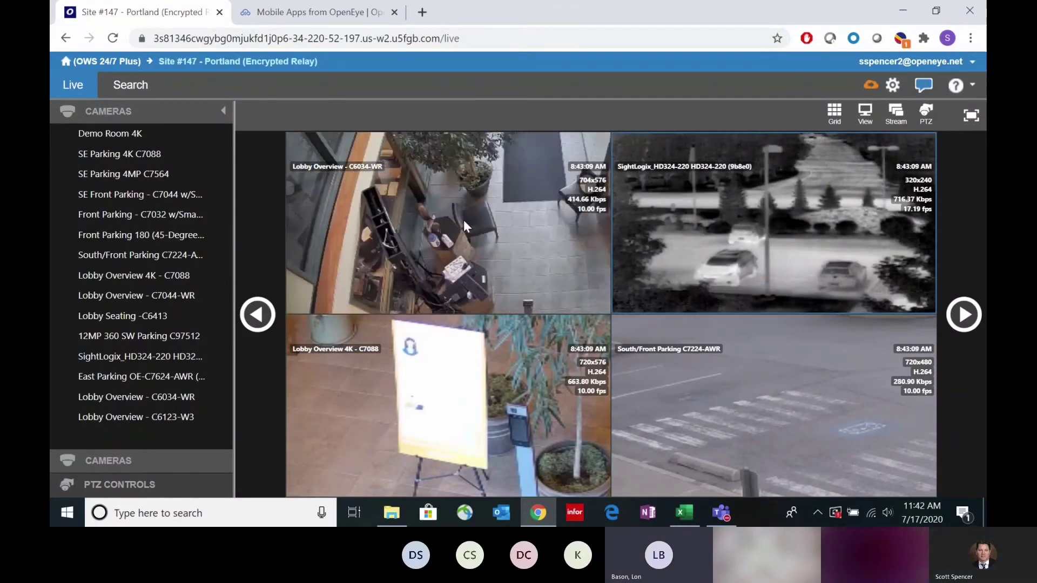
scroll(463, 221, down, 2)
scroll(465, 381, down, 3)
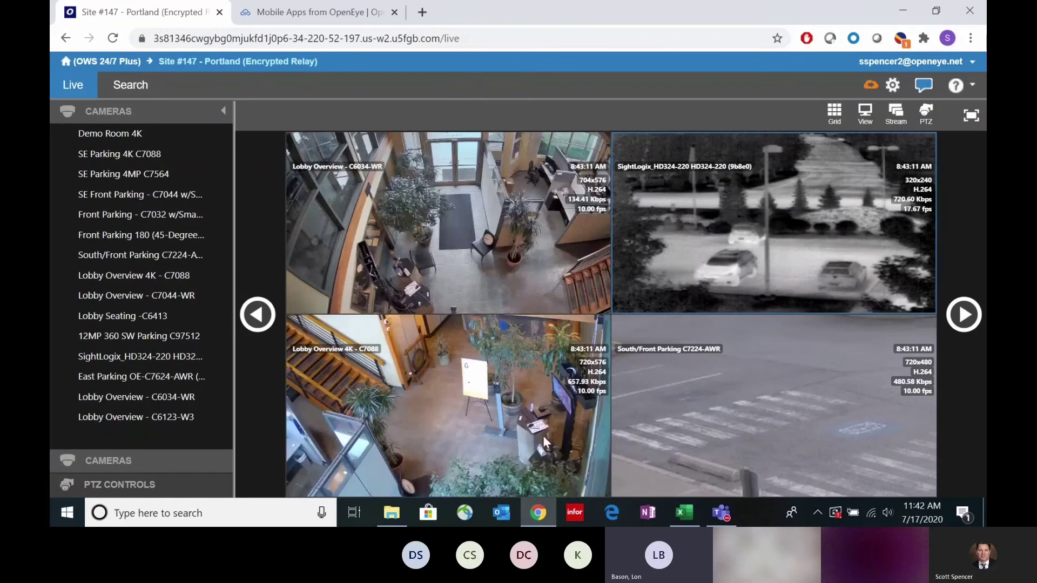
scroll(687, 400, down, 3)
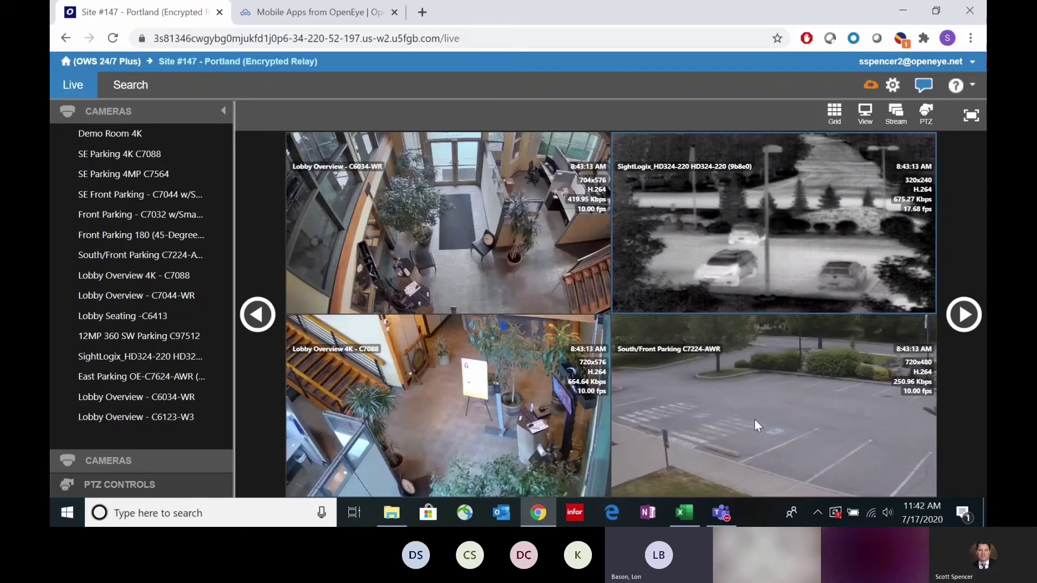
scroll(702, 445, up, 3)
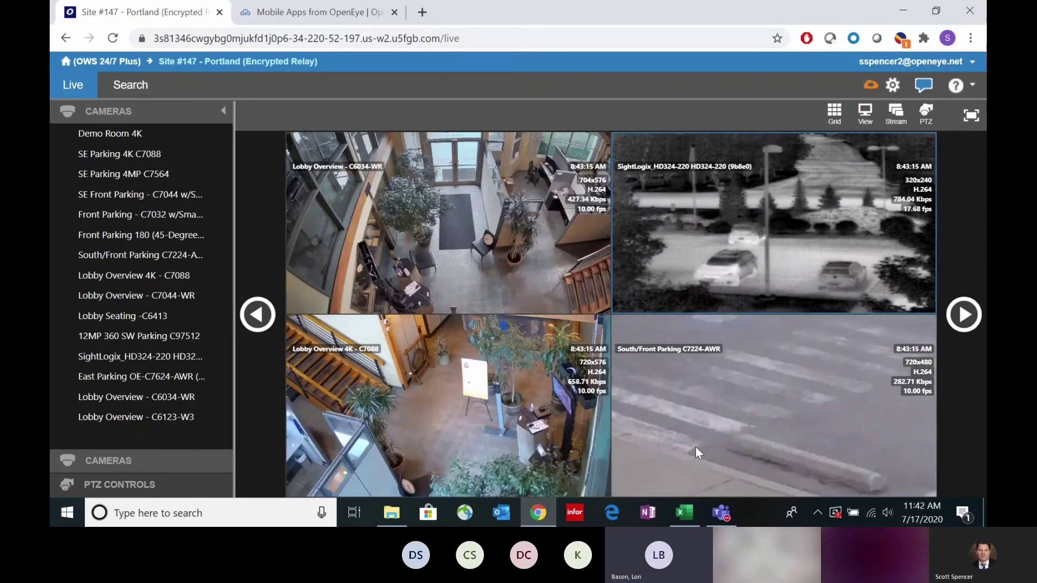
scroll(695, 446, up, 2)
scroll(695, 445, up, 2)
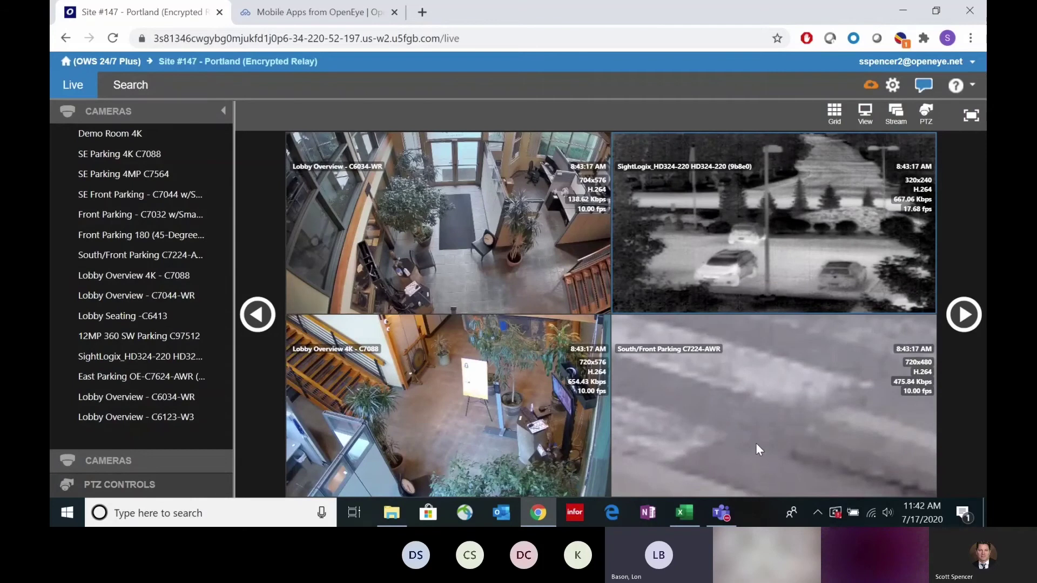
click(677, 394)
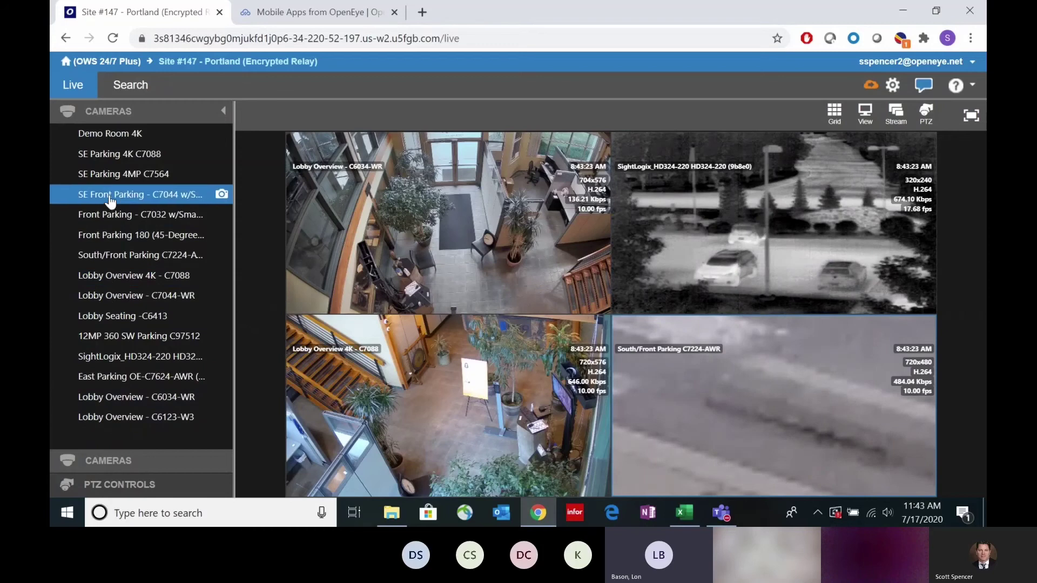
Step: Expand SE Parking 4K C7088 to single view and zoom across the curbs, bushes and parking lines
drag(111, 154, 370, 223)
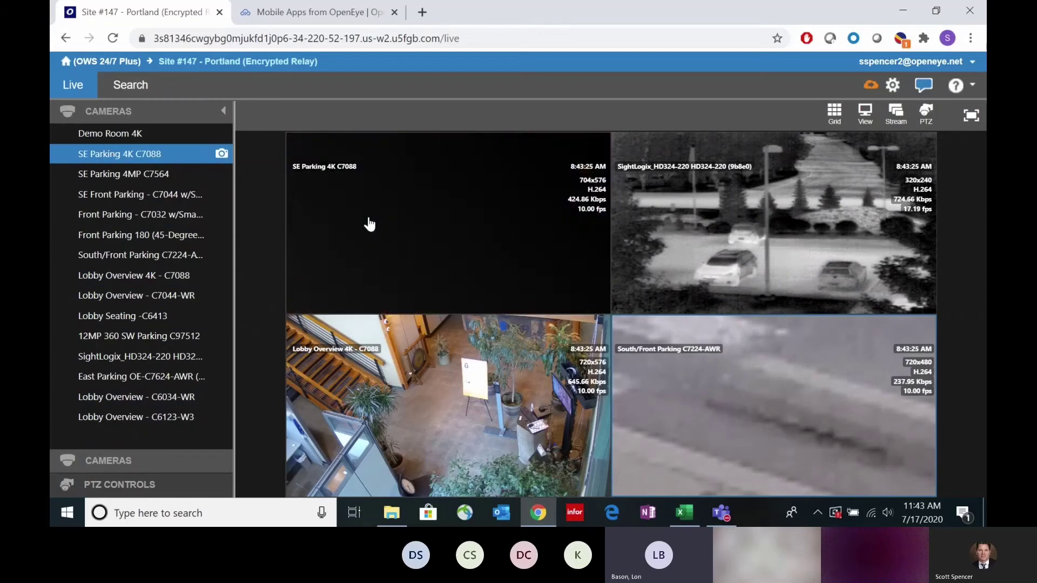
double_click(472, 234)
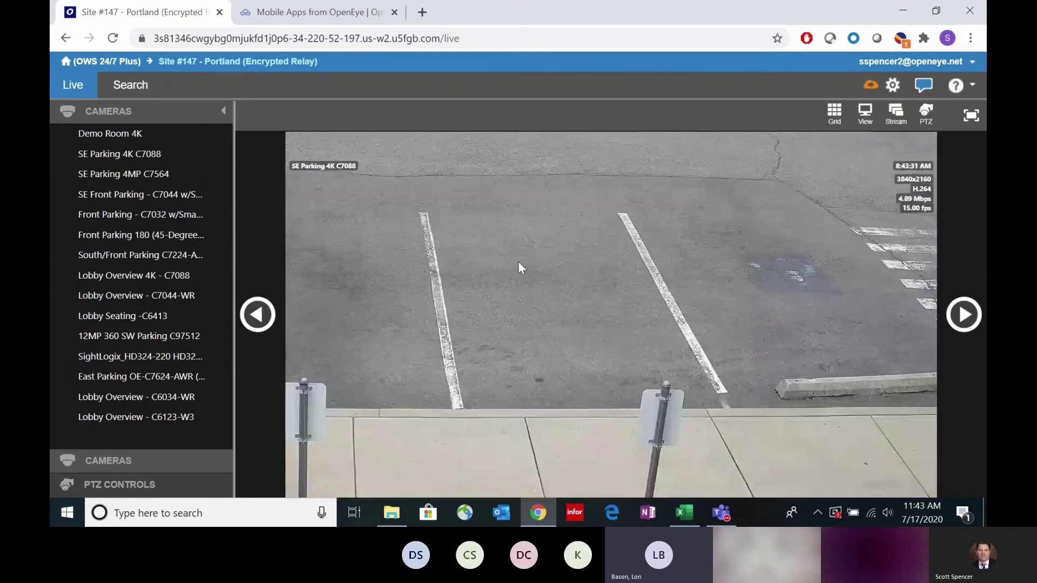
scroll(401, 234, up, 1)
drag(399, 233, 607, 412)
drag(665, 238, 464, 350)
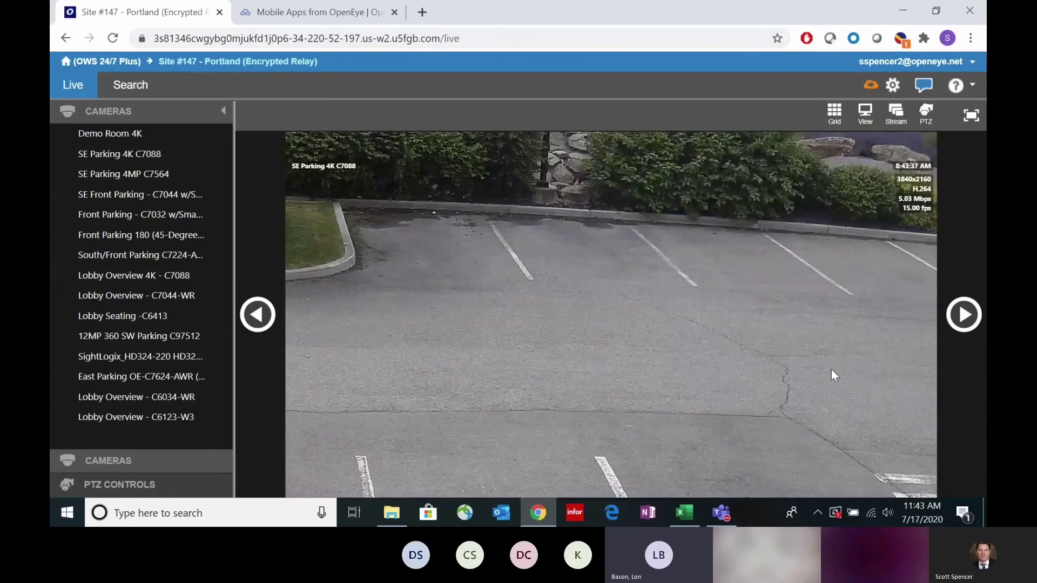
drag(832, 373, 622, 336)
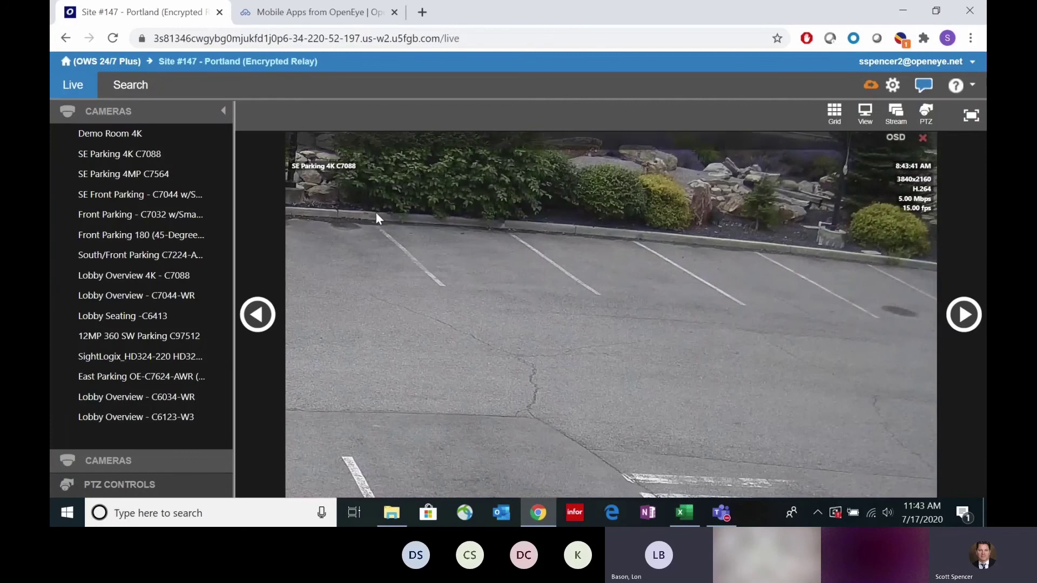
Step: Search SE Parking 4K recordings by thumbnail and play the blue car at 2:56:58 PM, 7/16/2020
click(132, 88)
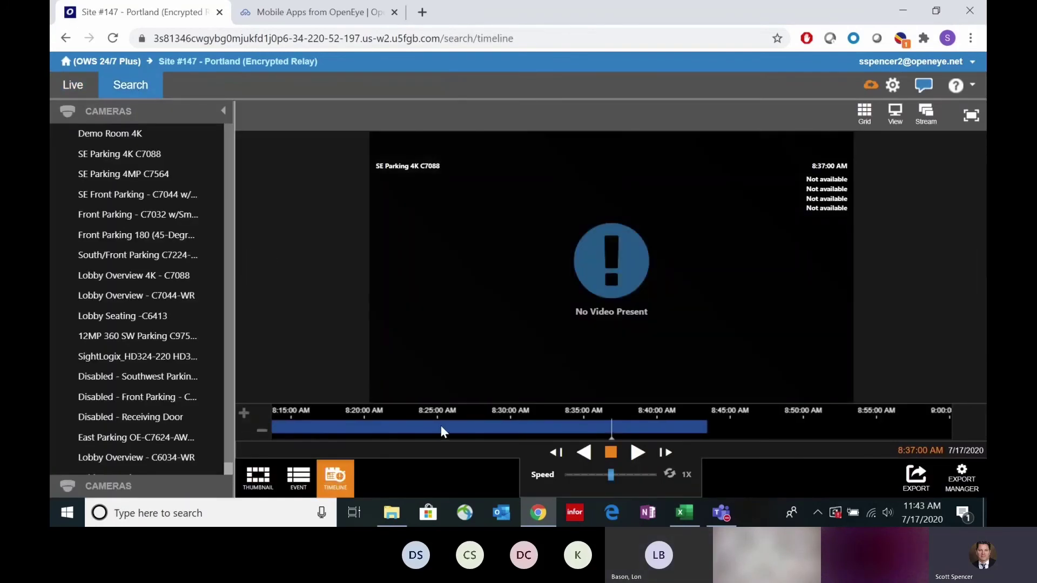
drag(440, 426, 785, 431)
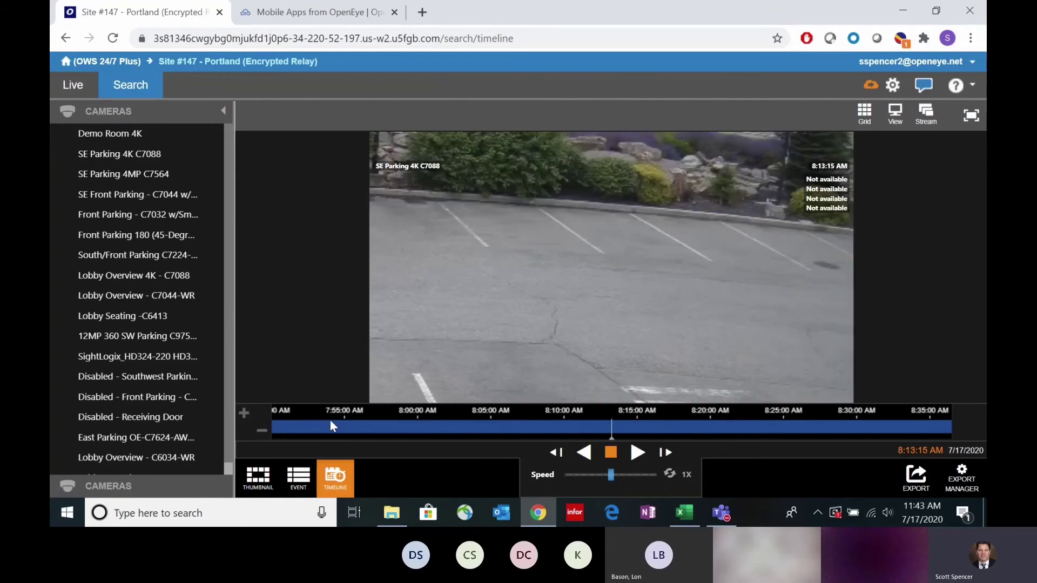
drag(330, 420, 726, 435)
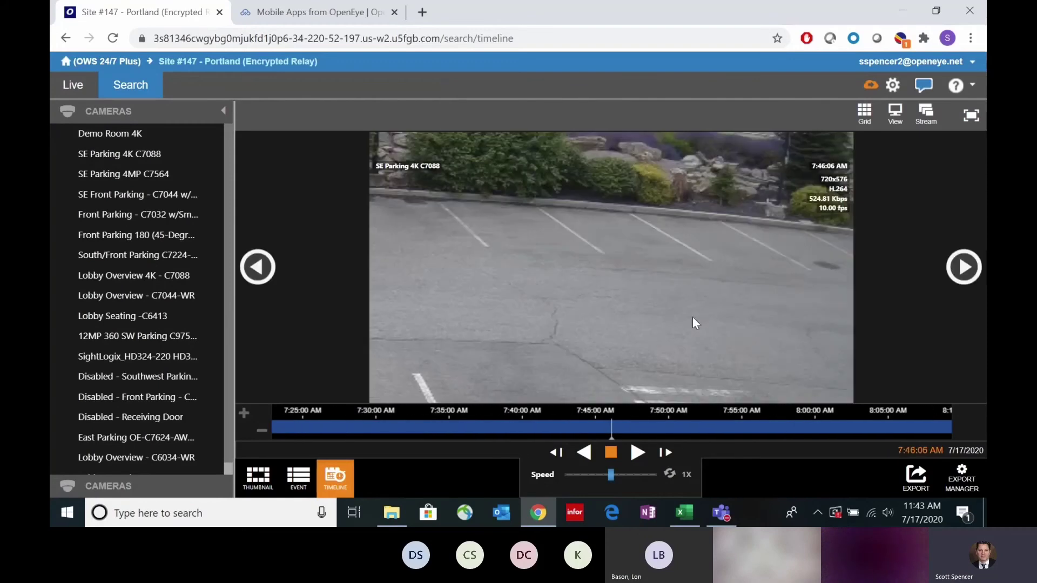
drag(442, 419, 624, 425)
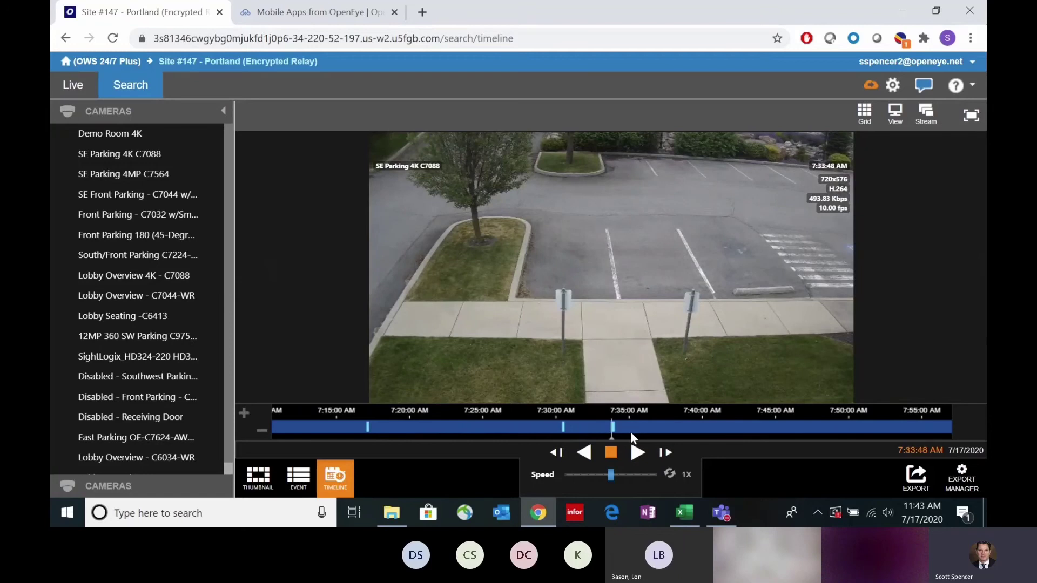
click(257, 478)
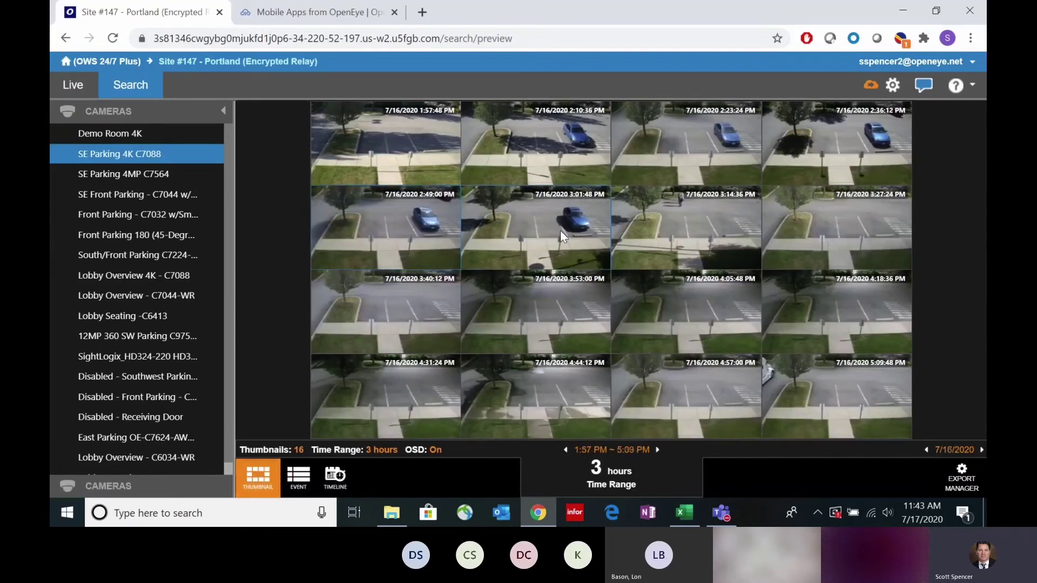
click(560, 231)
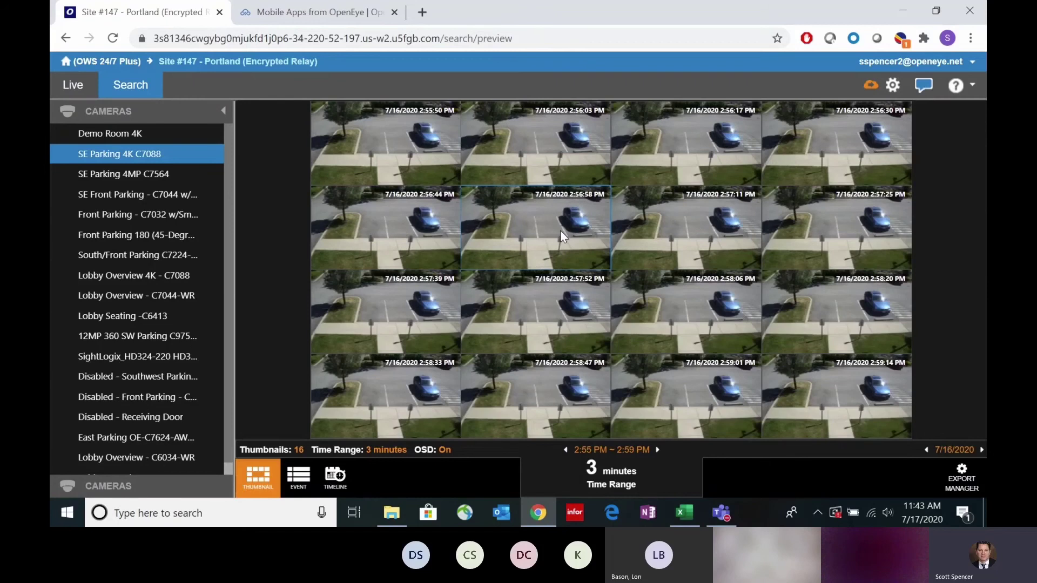
click(559, 230)
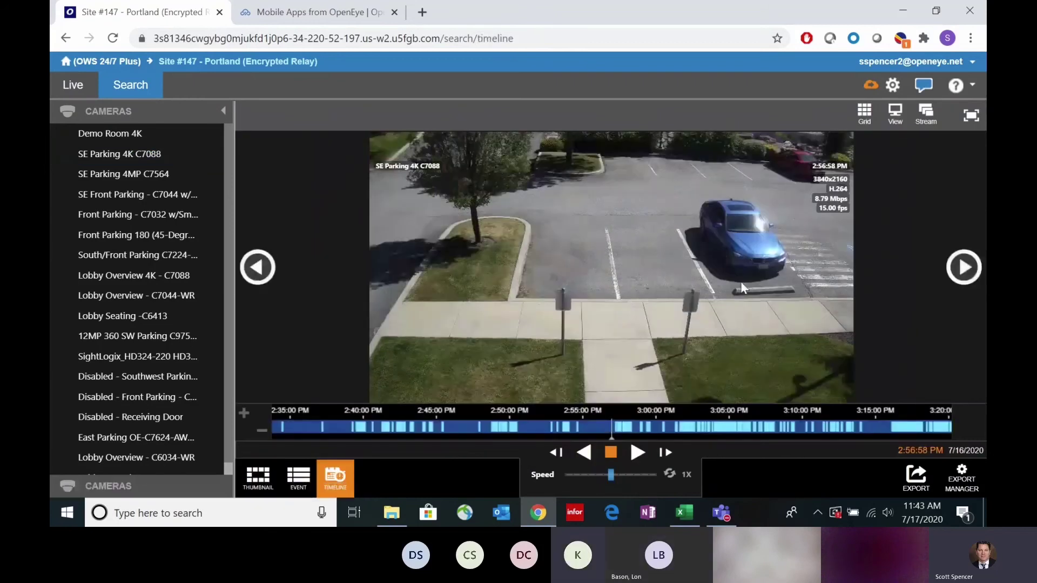
Step: Zoom into the recorded image and pan to keep the blue car centered
scroll(740, 282, up, 5)
drag(741, 279, 520, 308)
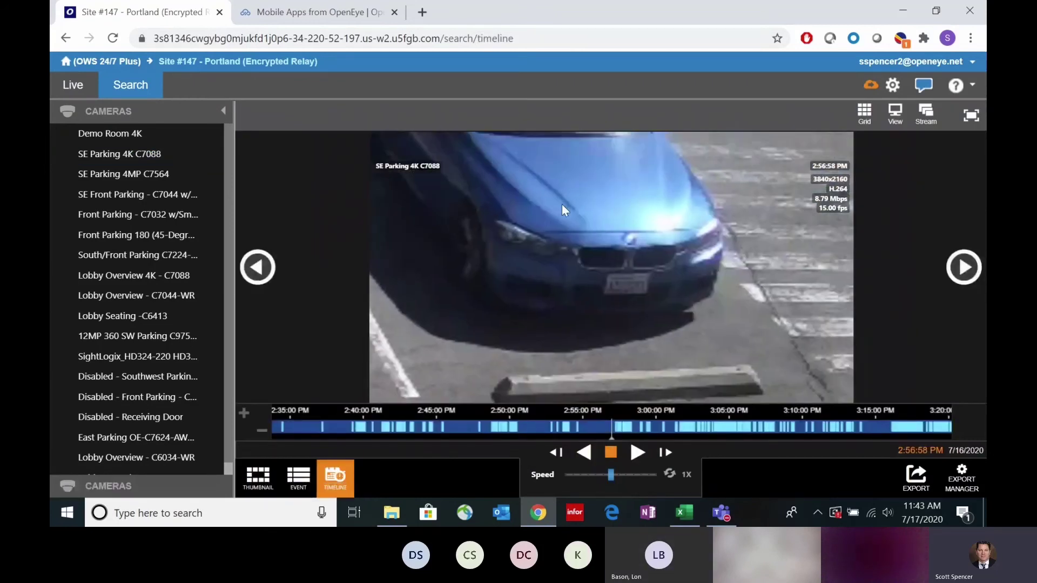
scroll(623, 333, down, 5)
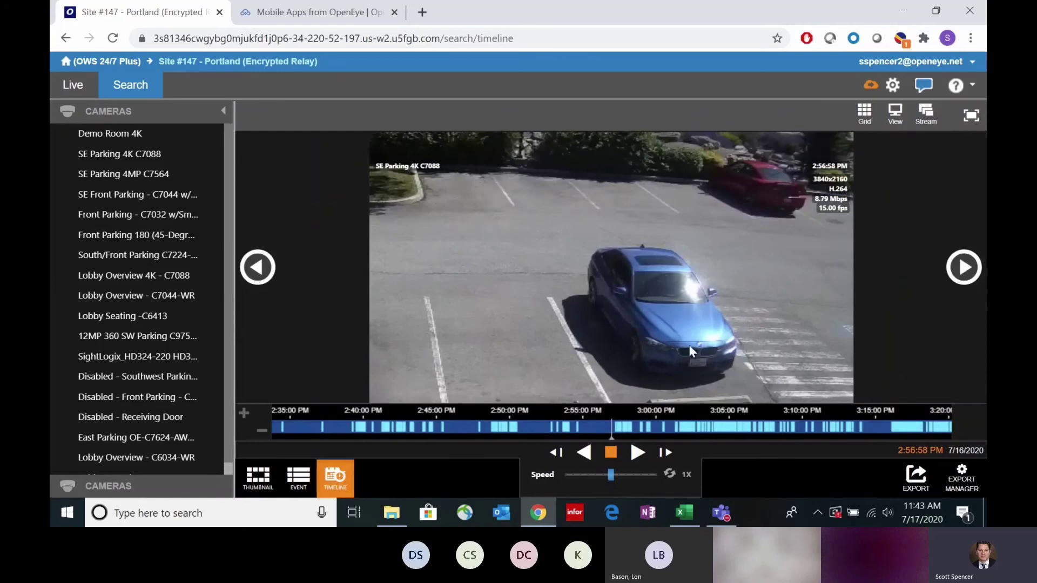
drag(688, 344, 654, 278)
scroll(636, 293, up, 3)
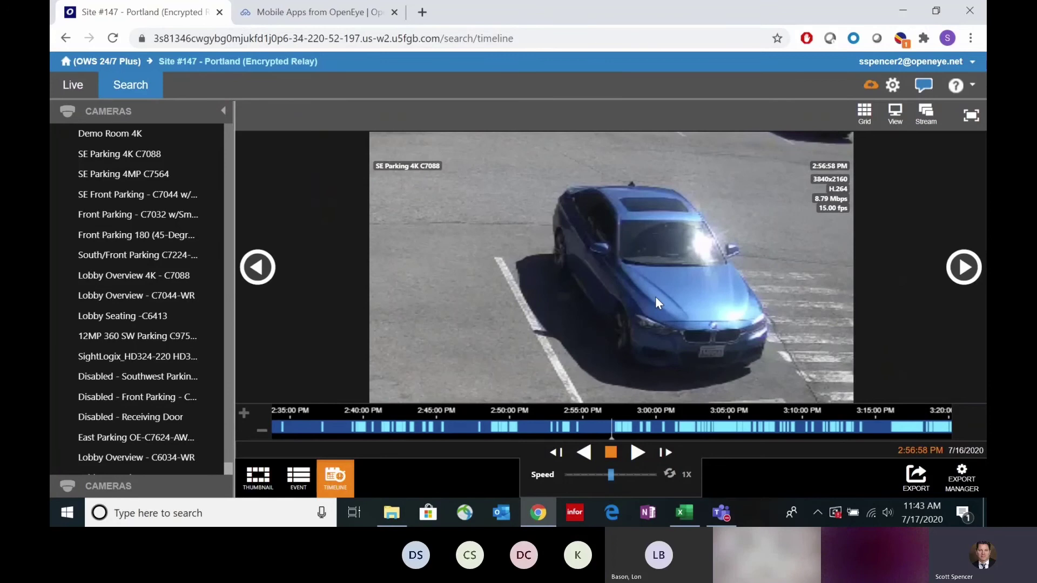
scroll(656, 296, up, 1)
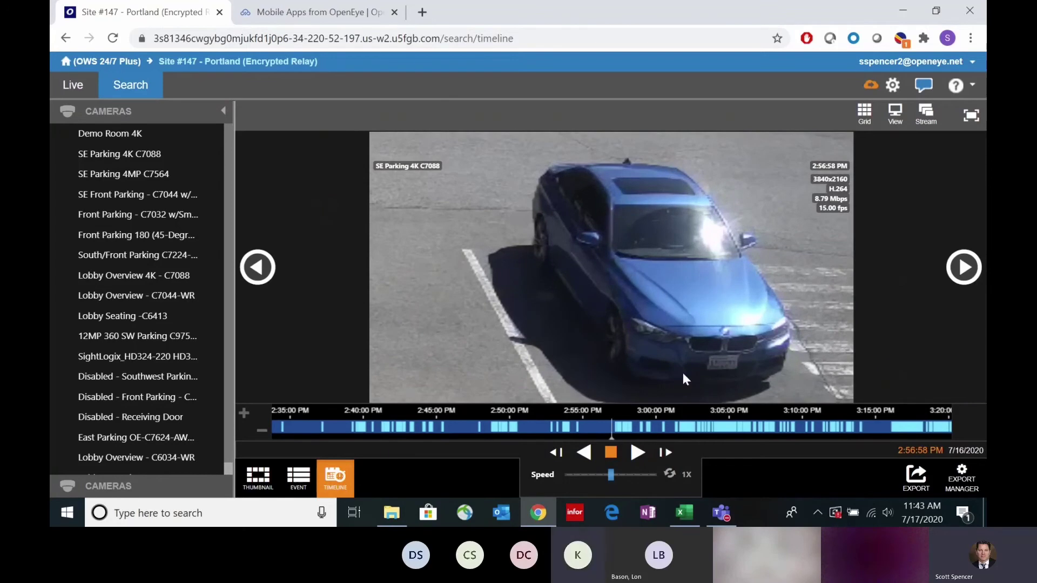
Step: Zoom the timeline to seconds, play and pause at 2:57:19 PM, and zoom onto the plate
drag(683, 430, 673, 429)
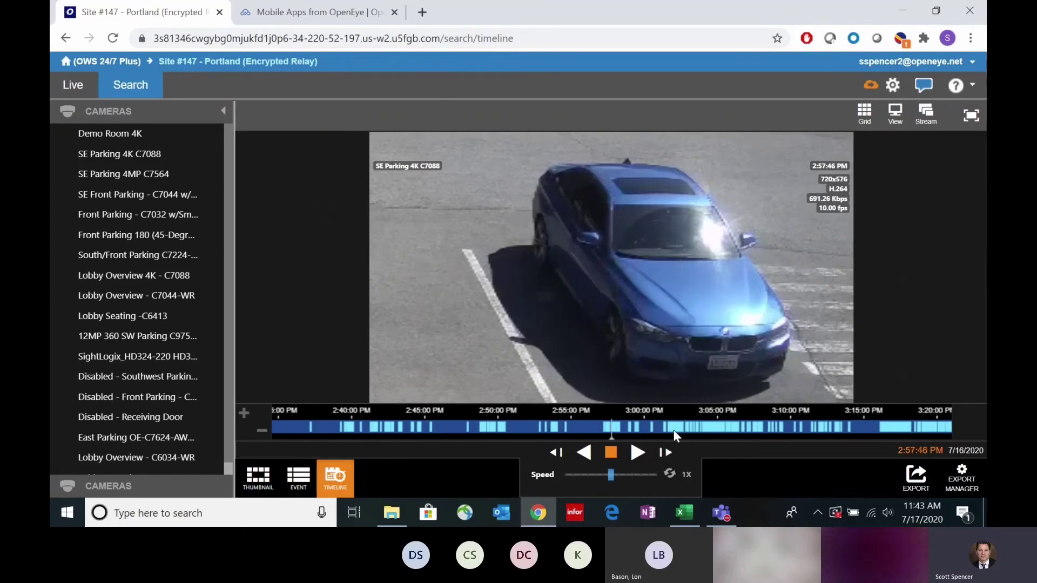
scroll(629, 427, up, 3)
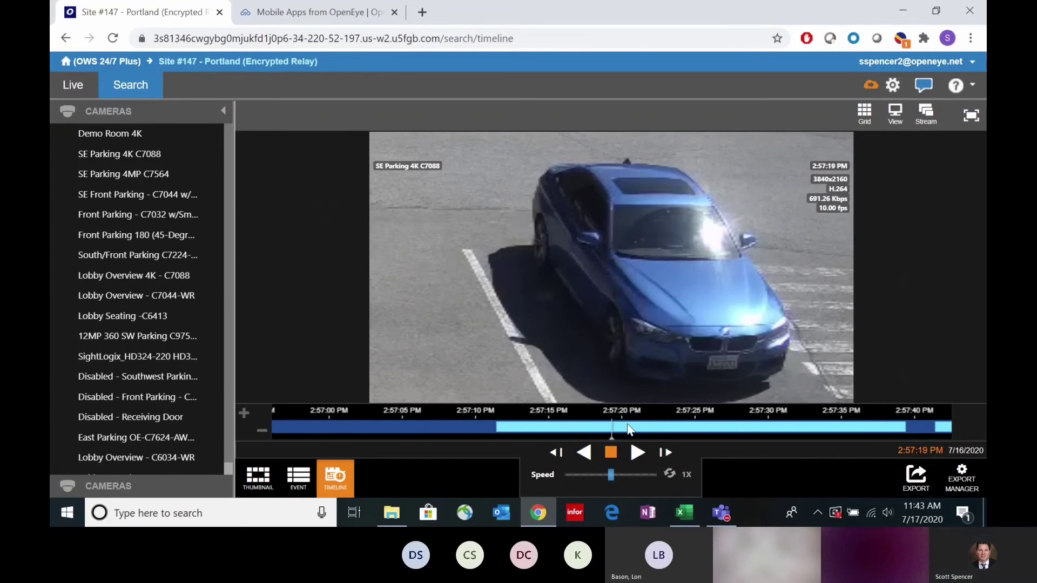
click(638, 459)
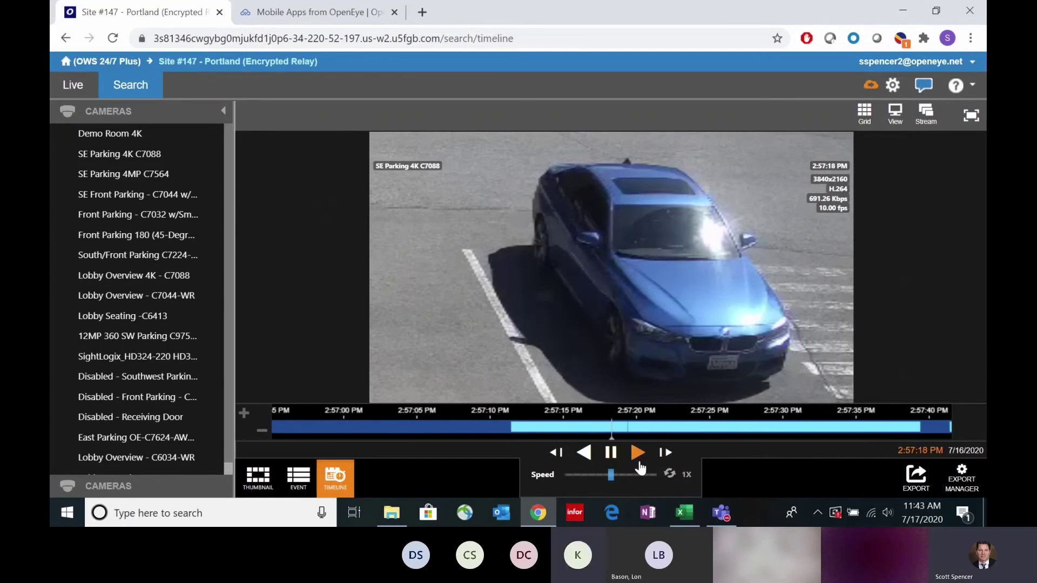
click(611, 458)
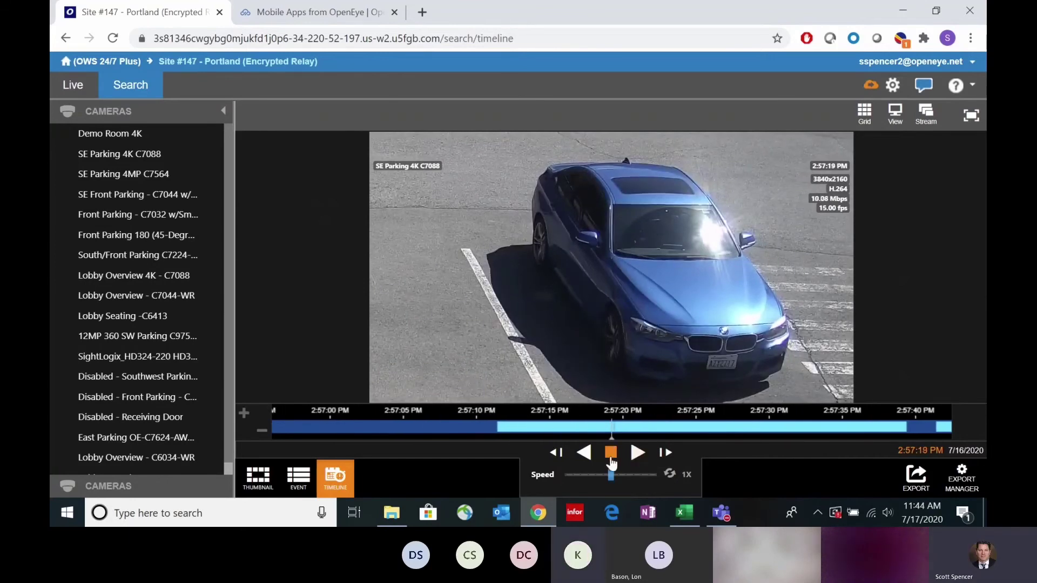
scroll(740, 371, up, 5)
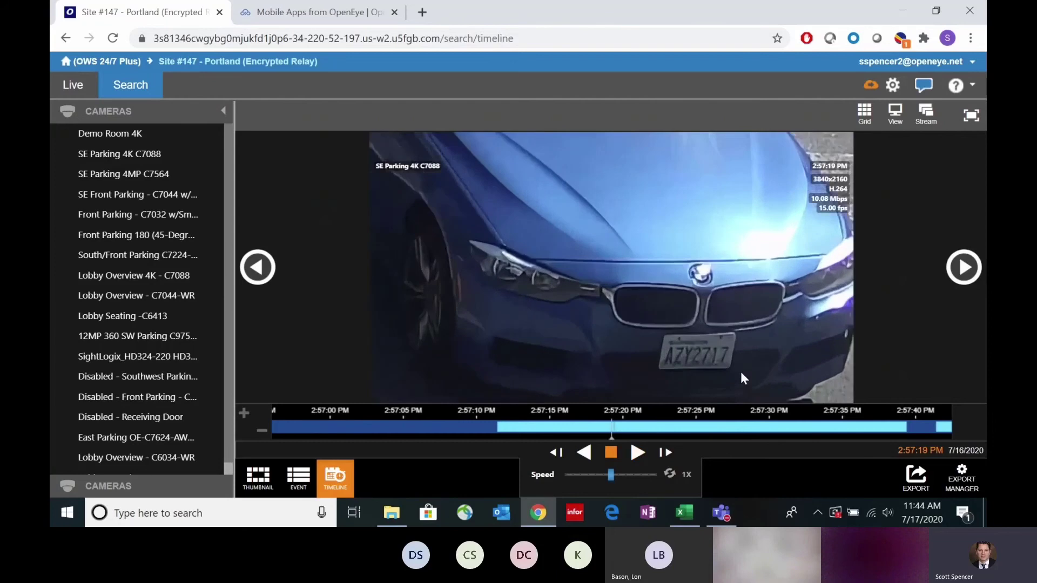
scroll(731, 355, down, 5)
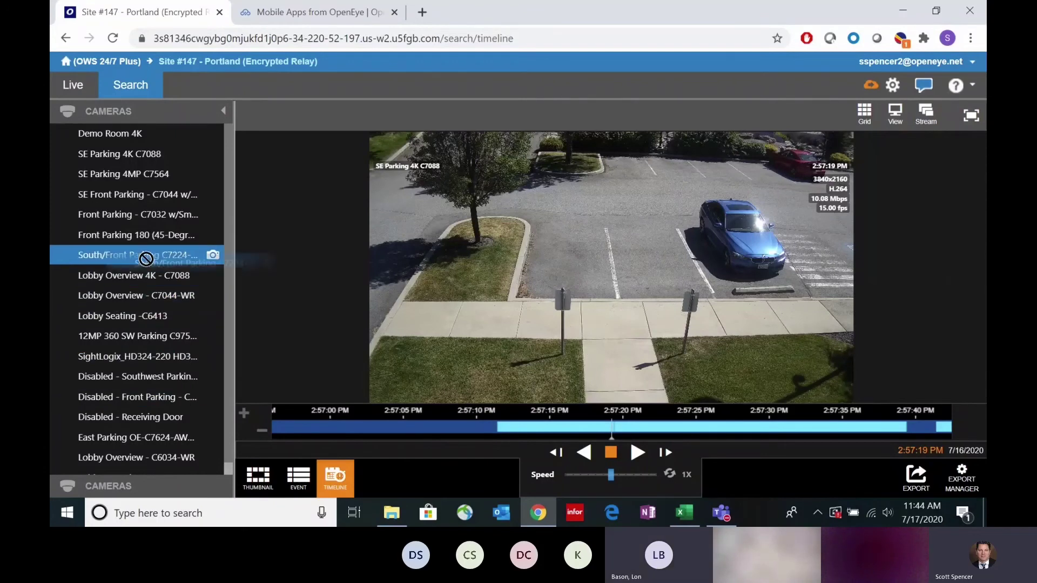
Step: Show the South/Front Parking C7224-AWR view, zoom on the grey pickup's tailgate, then return to Teams
drag(135, 254, 432, 316)
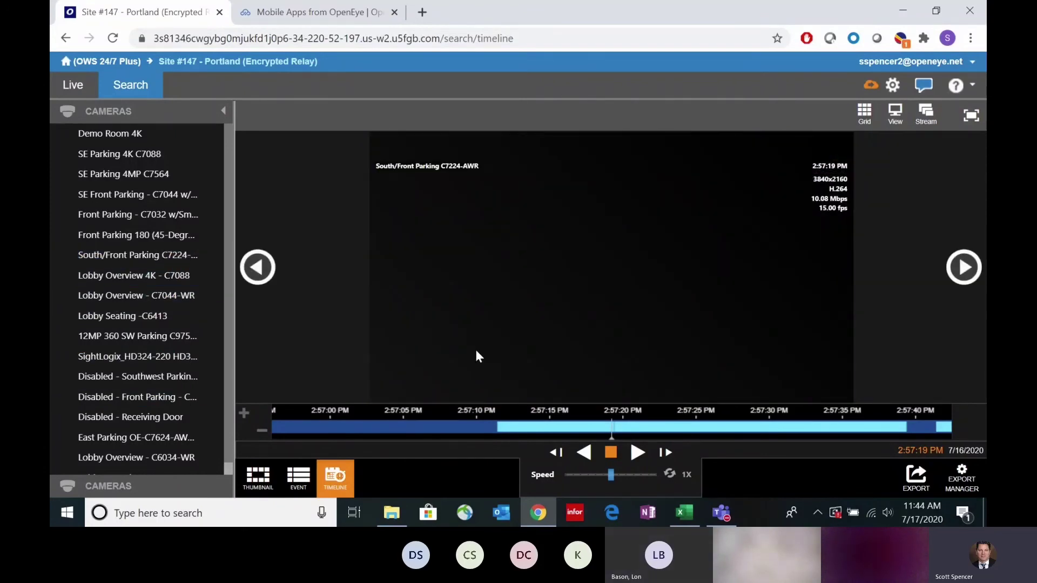
scroll(617, 359, up, 5)
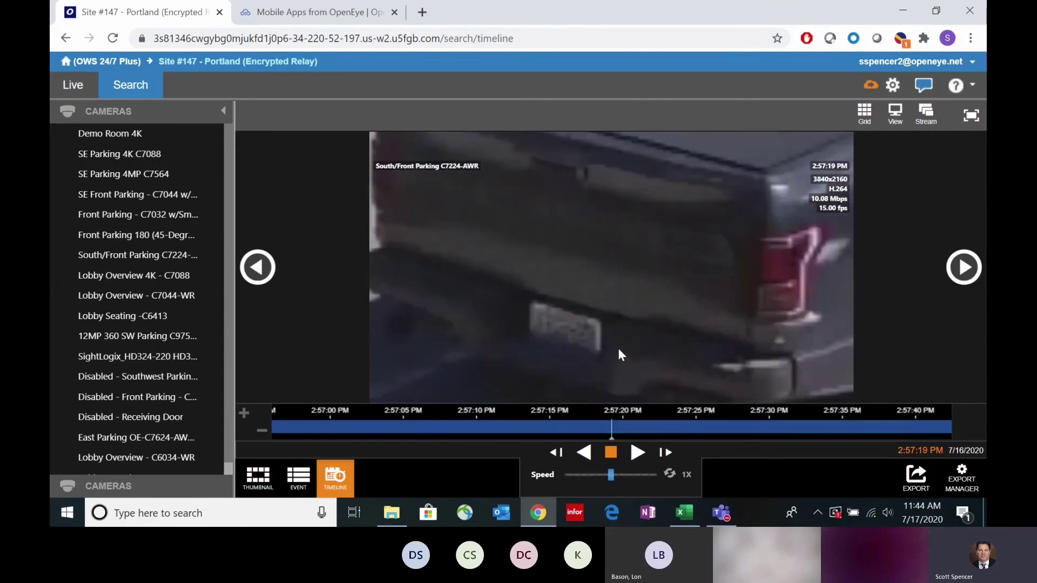
scroll(617, 359, down, 5)
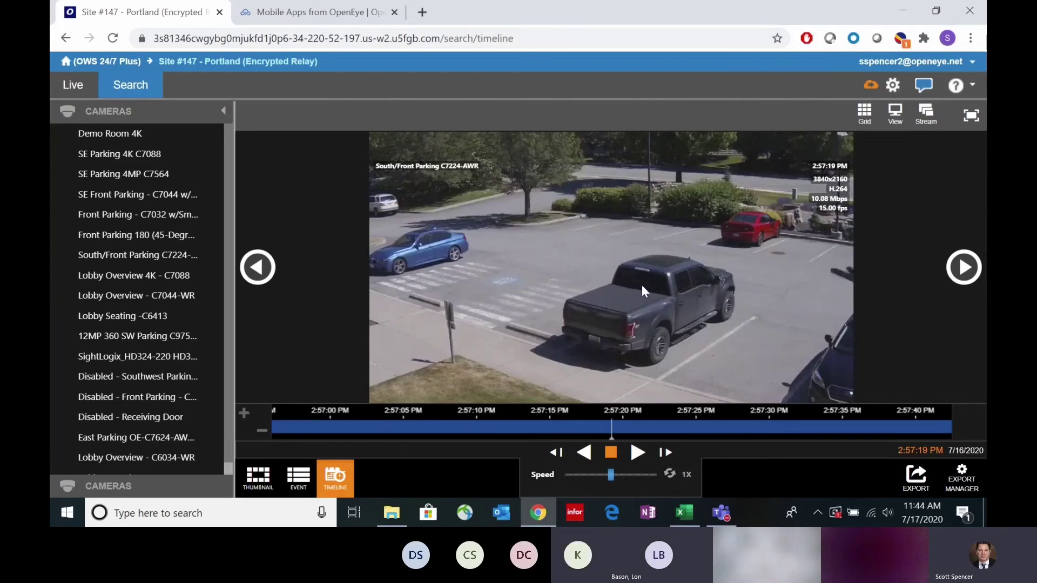
click(722, 515)
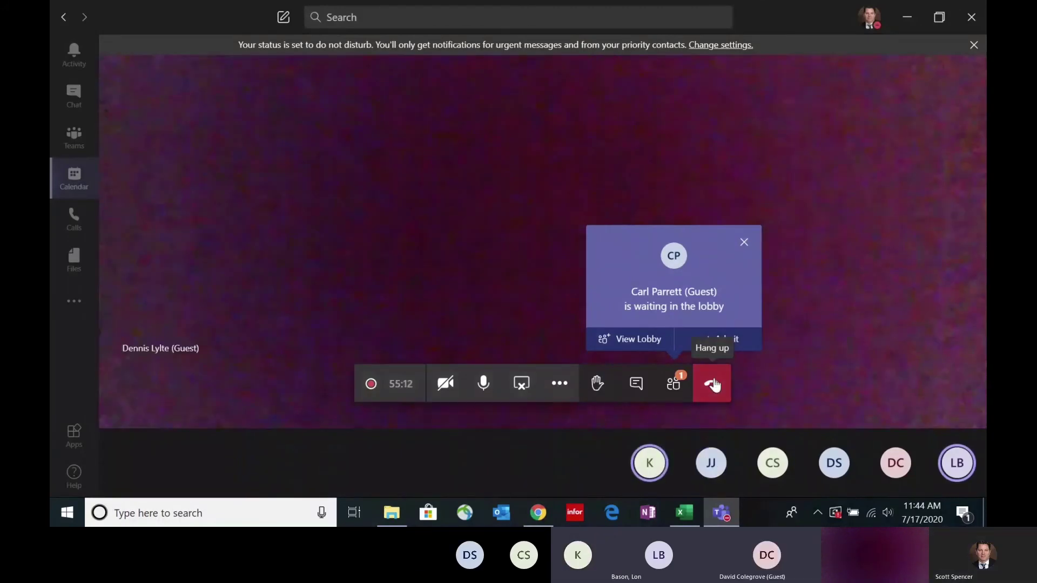
Step: Hang up the Teams call with the red Hang up button
click(713, 383)
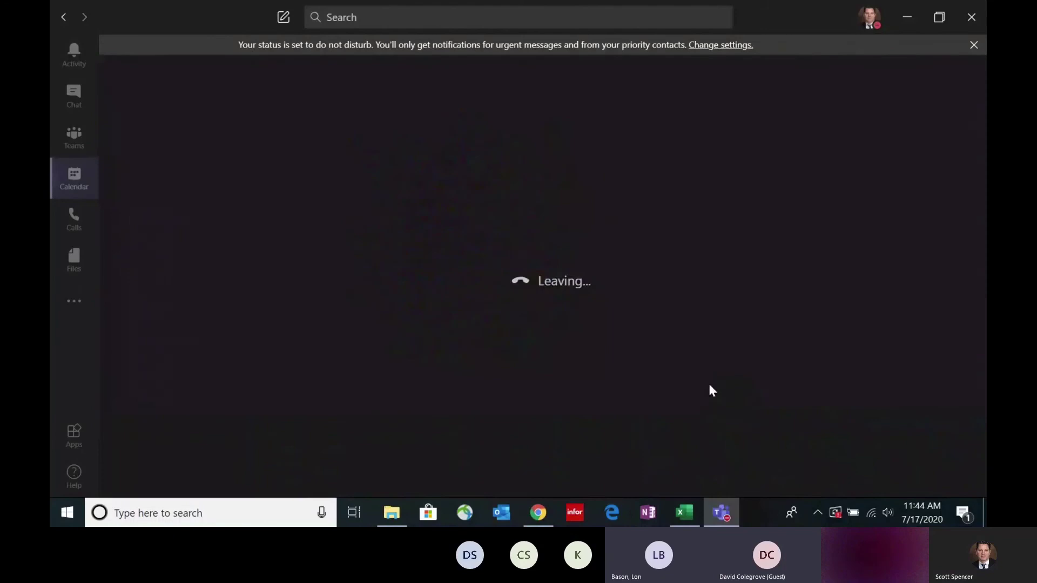